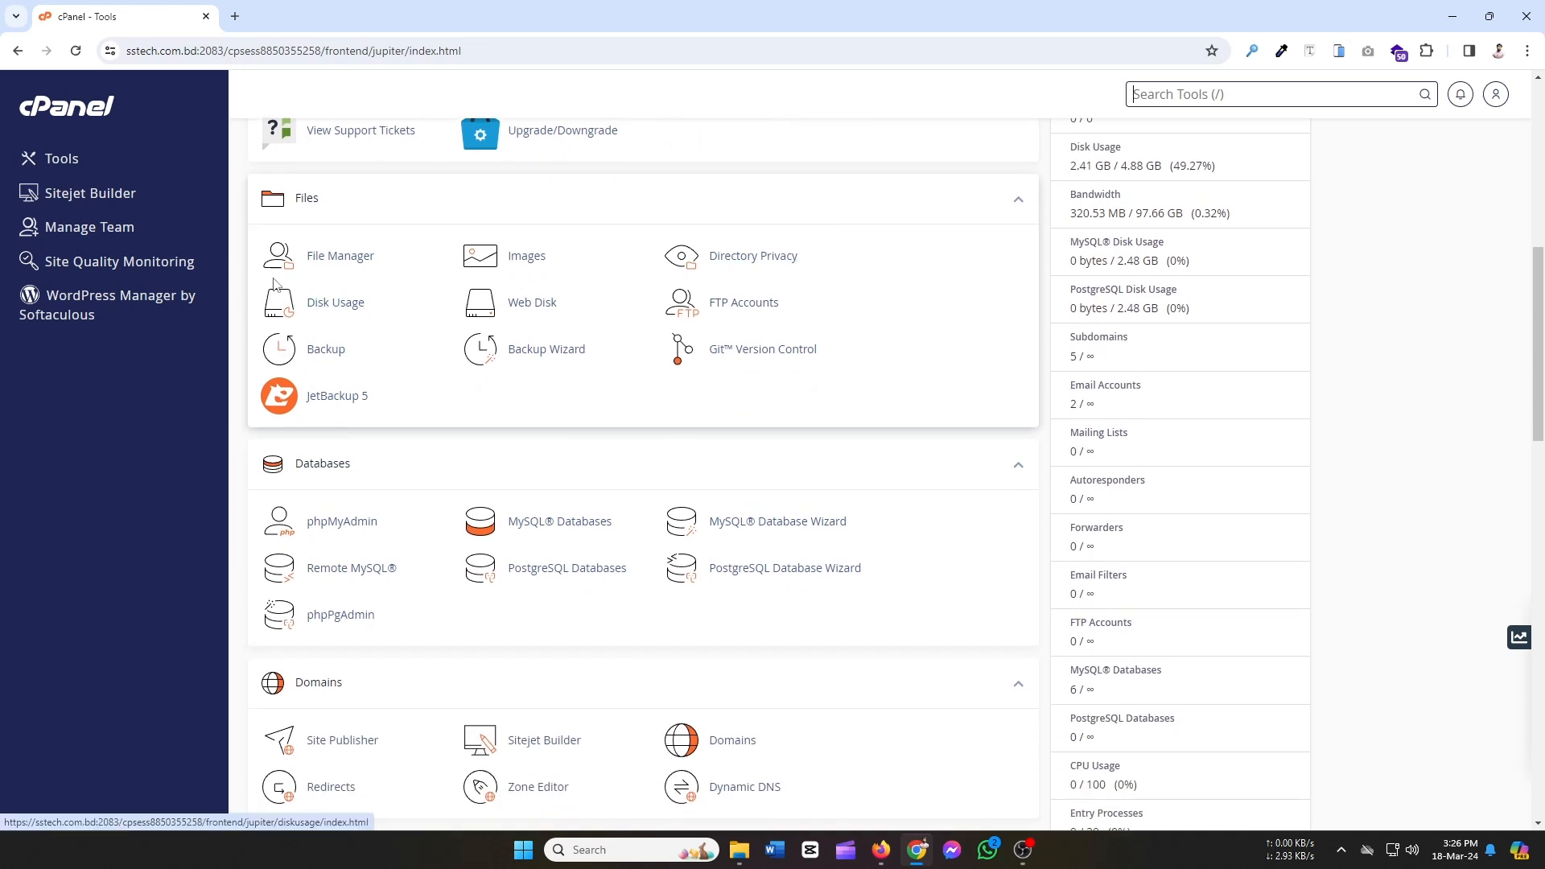
# In File Manager, go from public_html back to the home directory and open blog.sstech.com.bd.
pyautogui.click(330, 262)
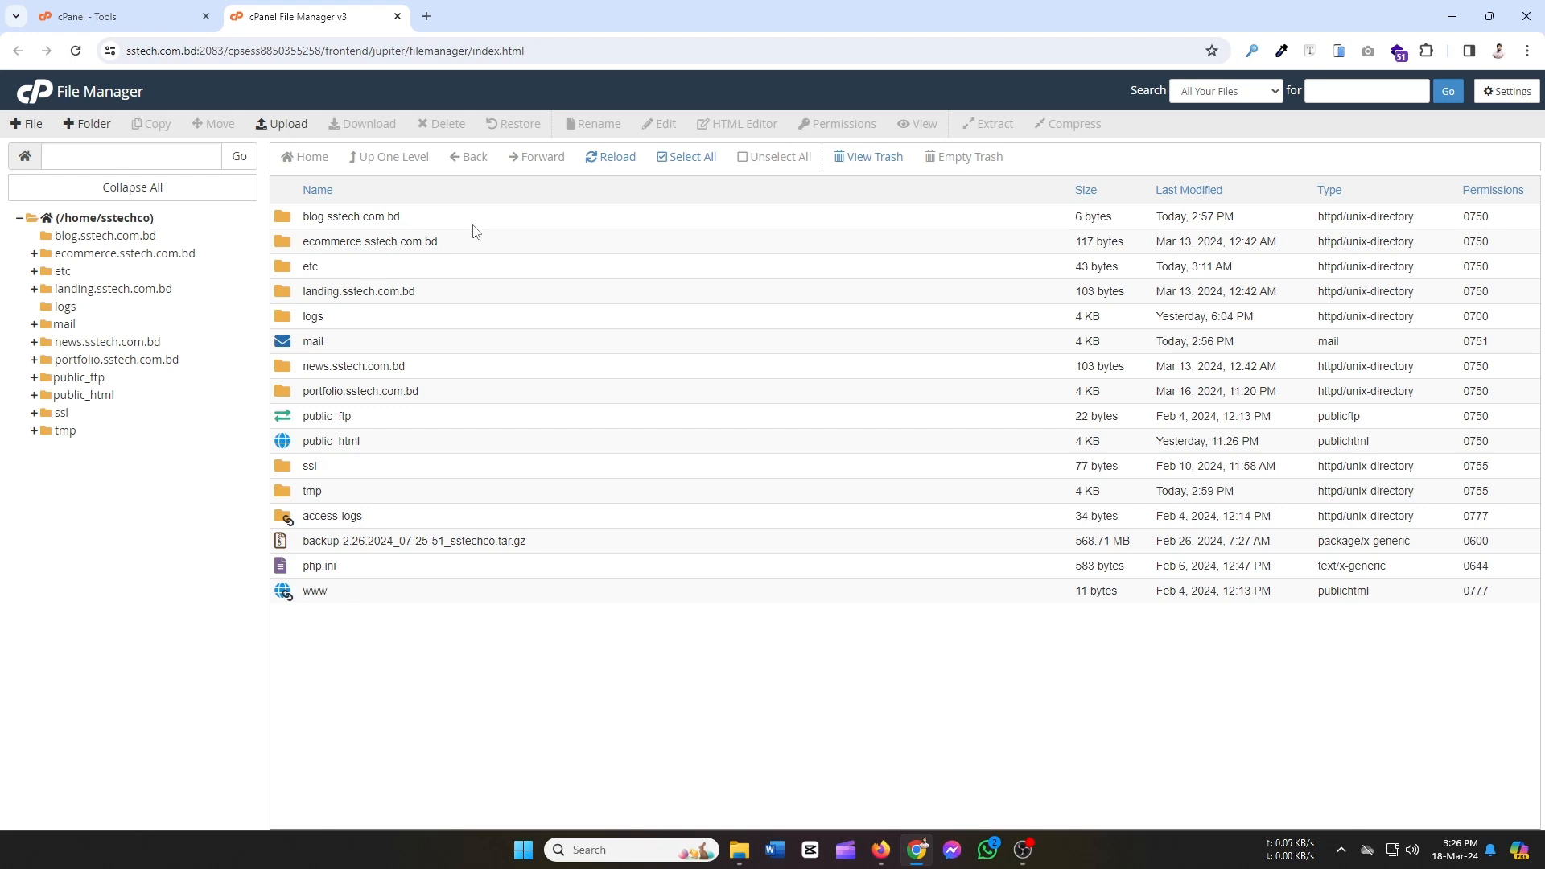
pyautogui.doubleClick(397, 448)
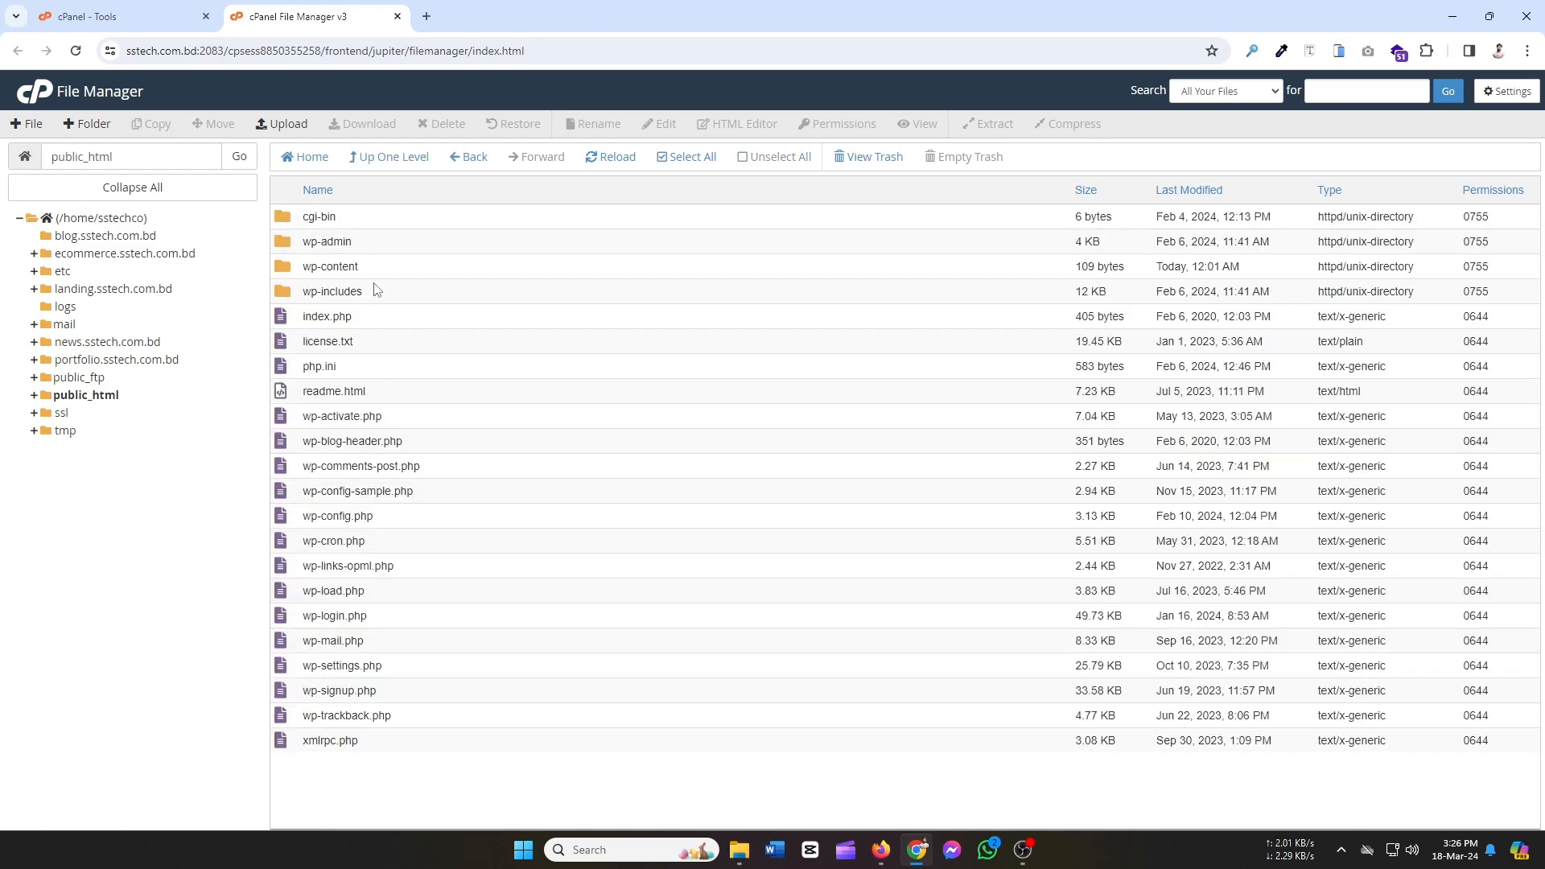
pyautogui.click(384, 160)
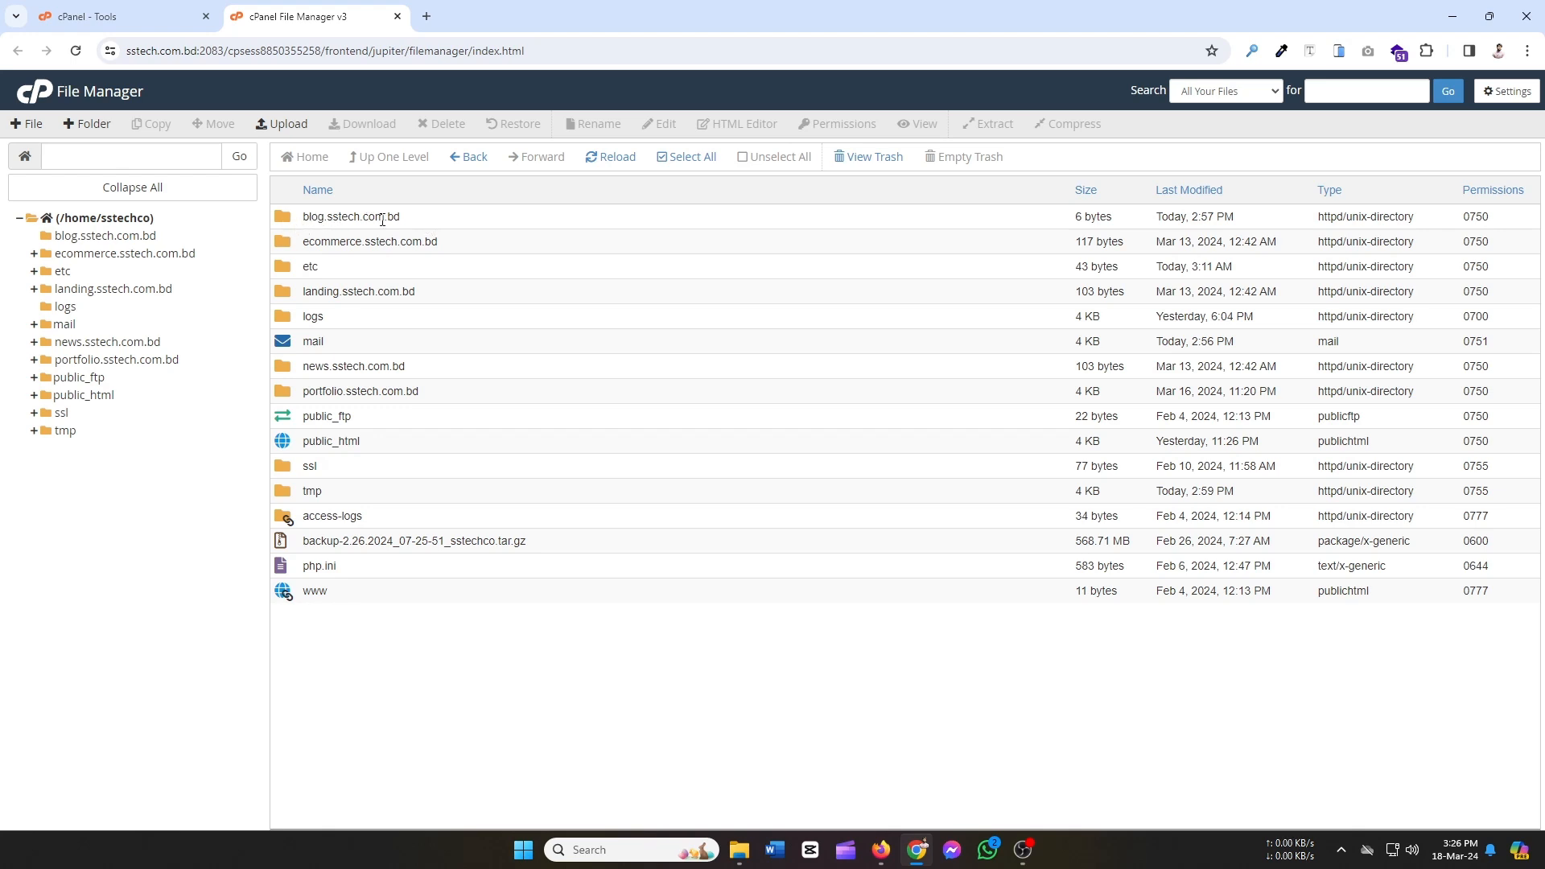
pyautogui.doubleClick(465, 228)
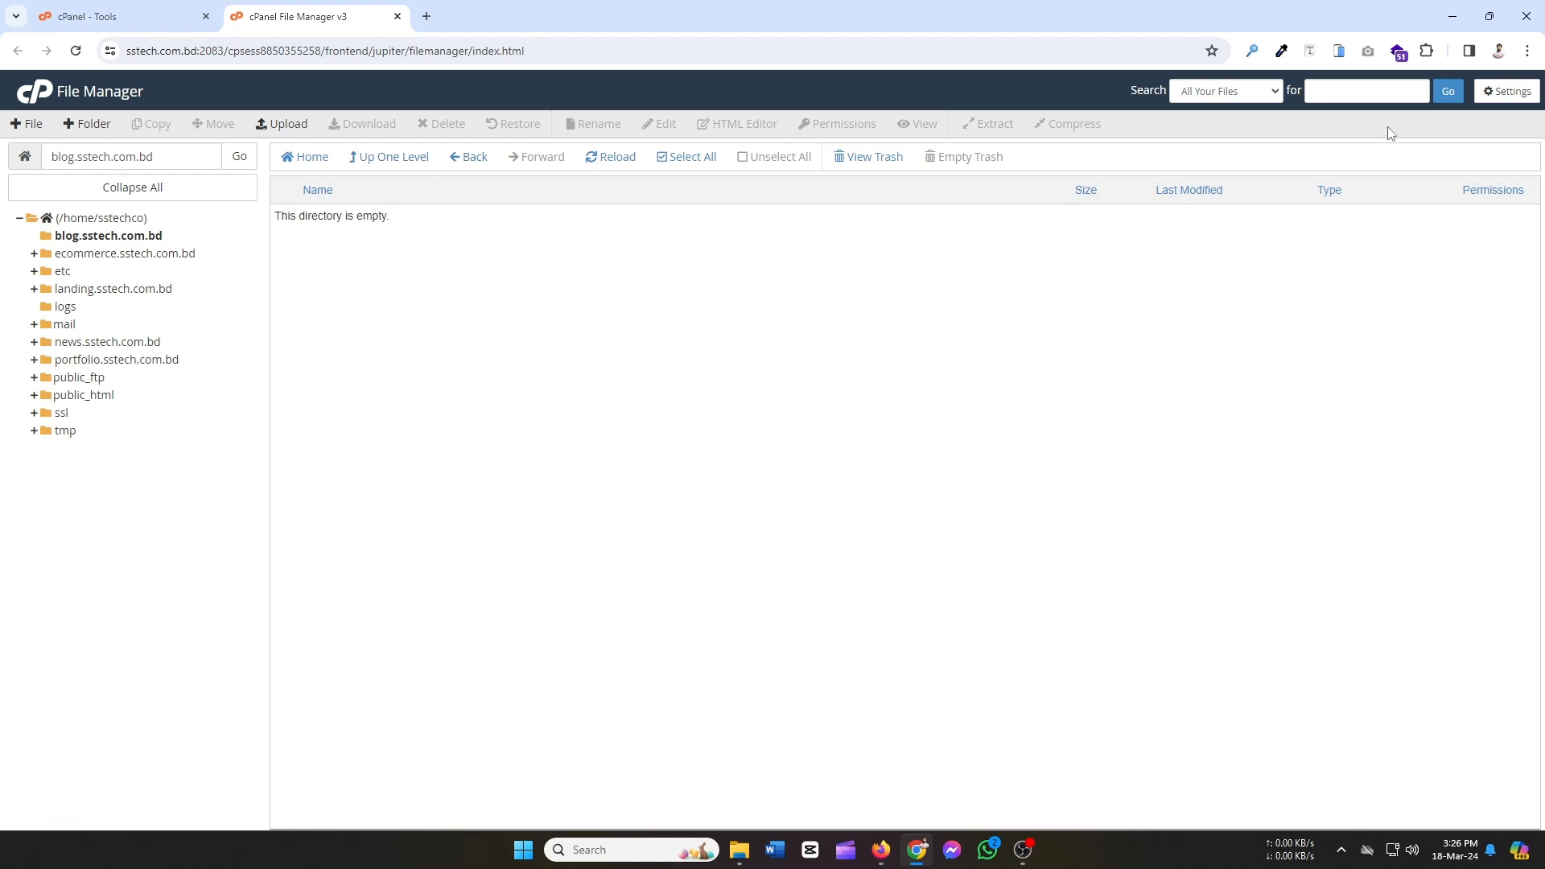
# Upload cgi-bin.zip from Desktop > New folder (5) into blog.sstech.com.bd, then select it in the listing.
pyautogui.click(283, 125)
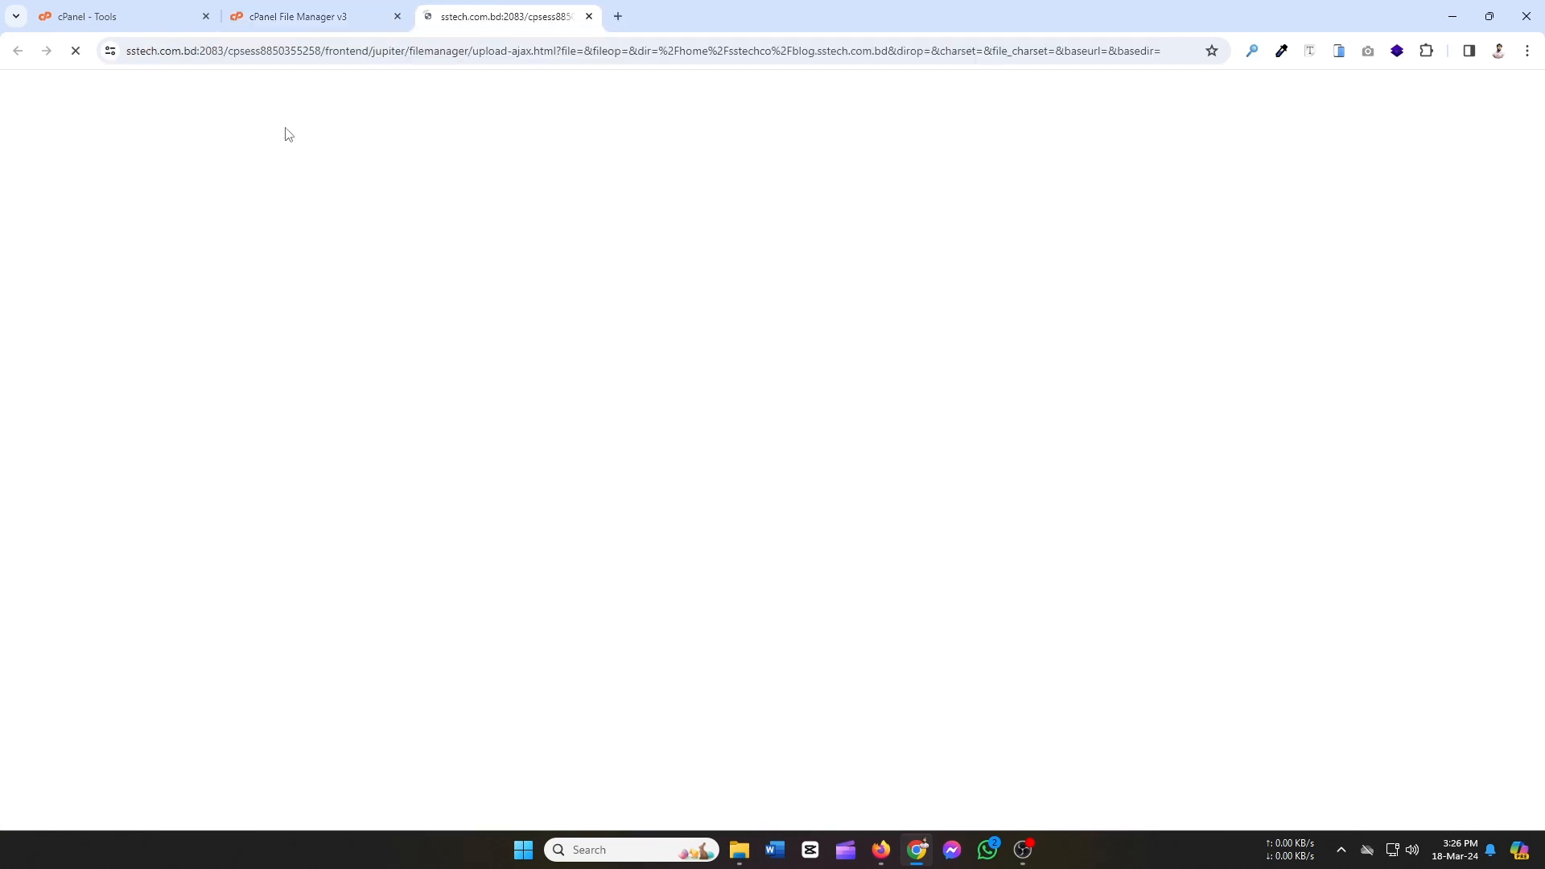
pyautogui.click(786, 356)
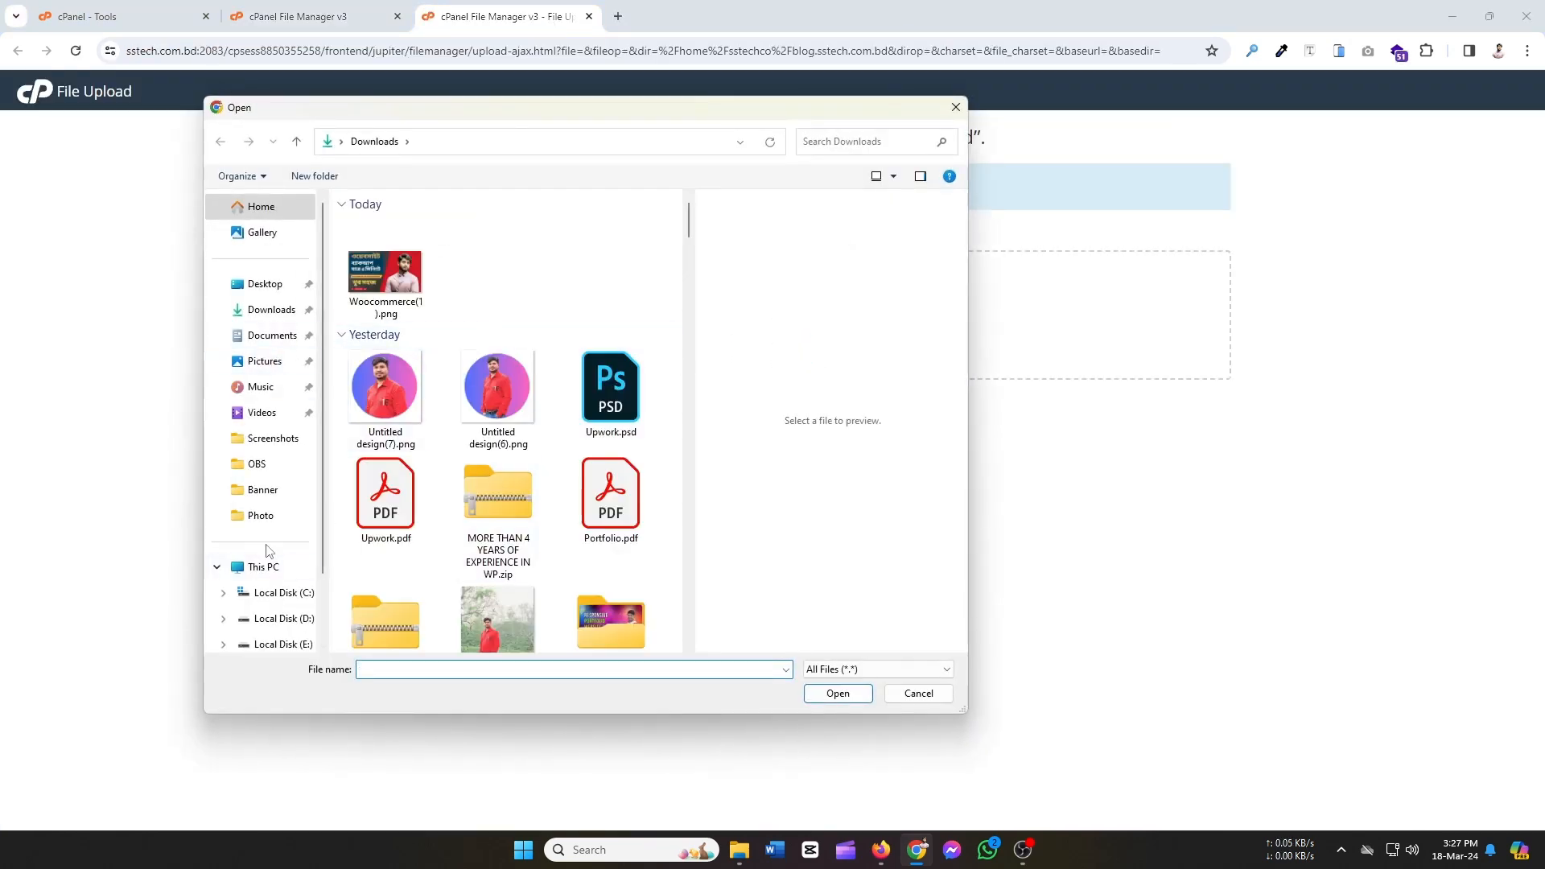
pyautogui.scroll(-2, 274, 588)
pyautogui.scroll(2, 257, 354)
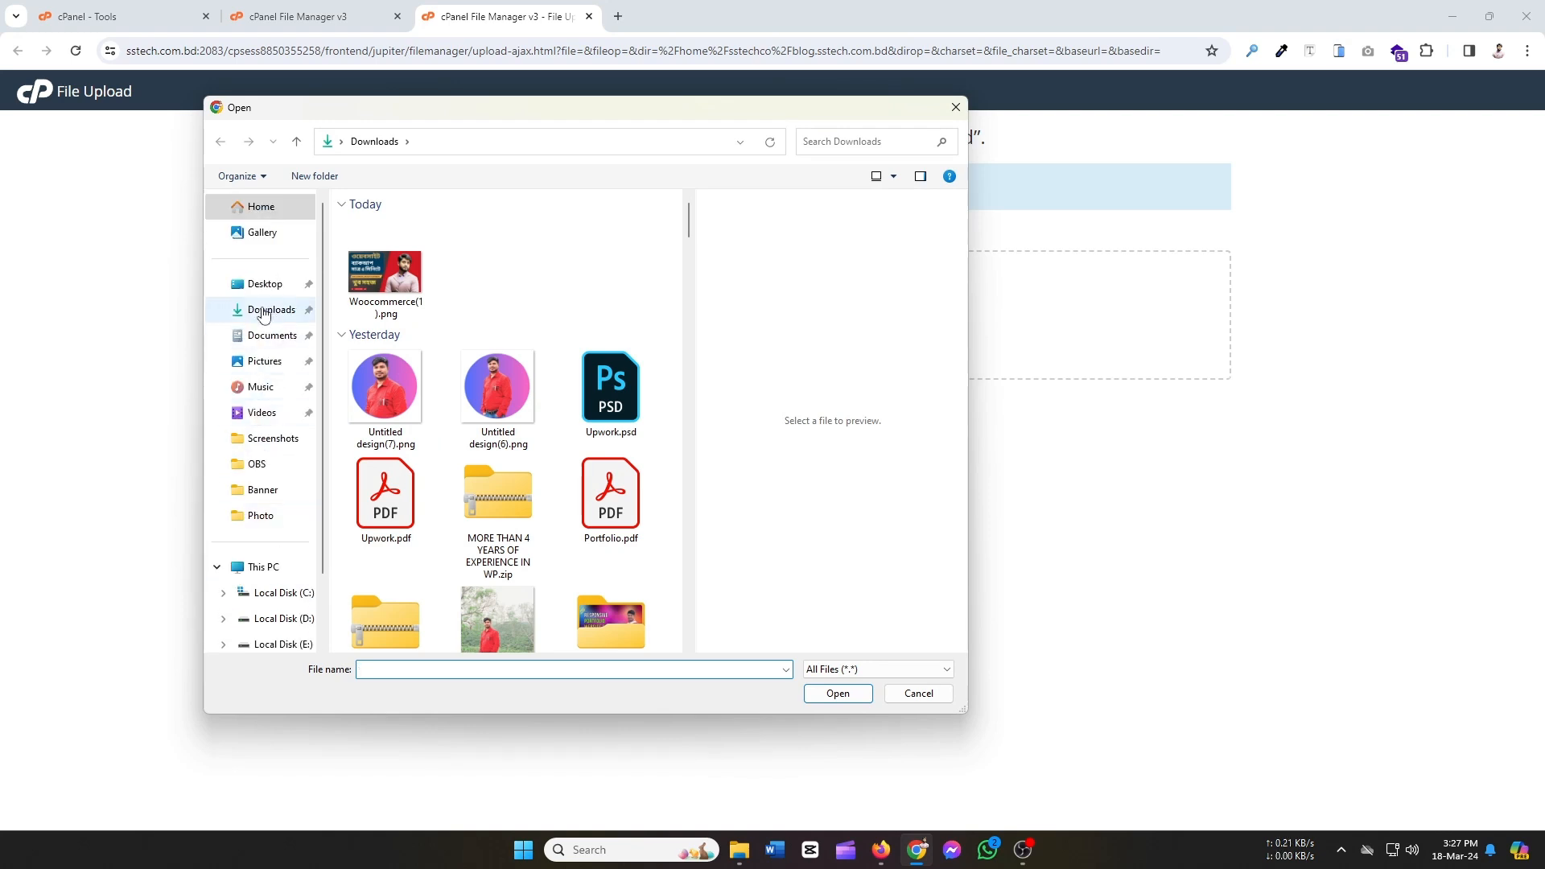
pyautogui.click(270, 294)
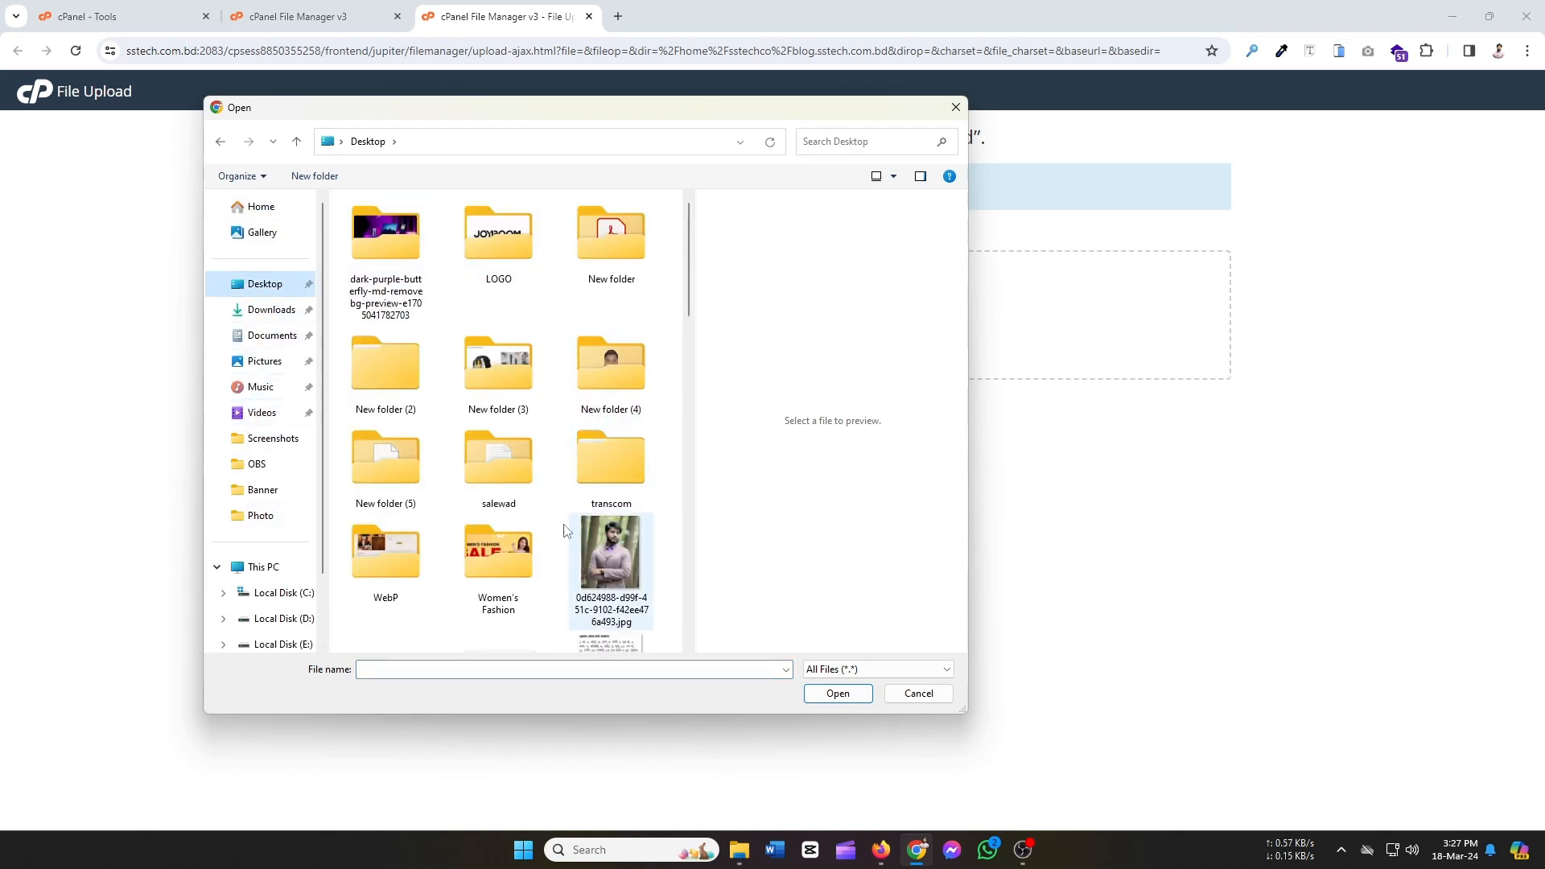
pyautogui.doubleClick(387, 475)
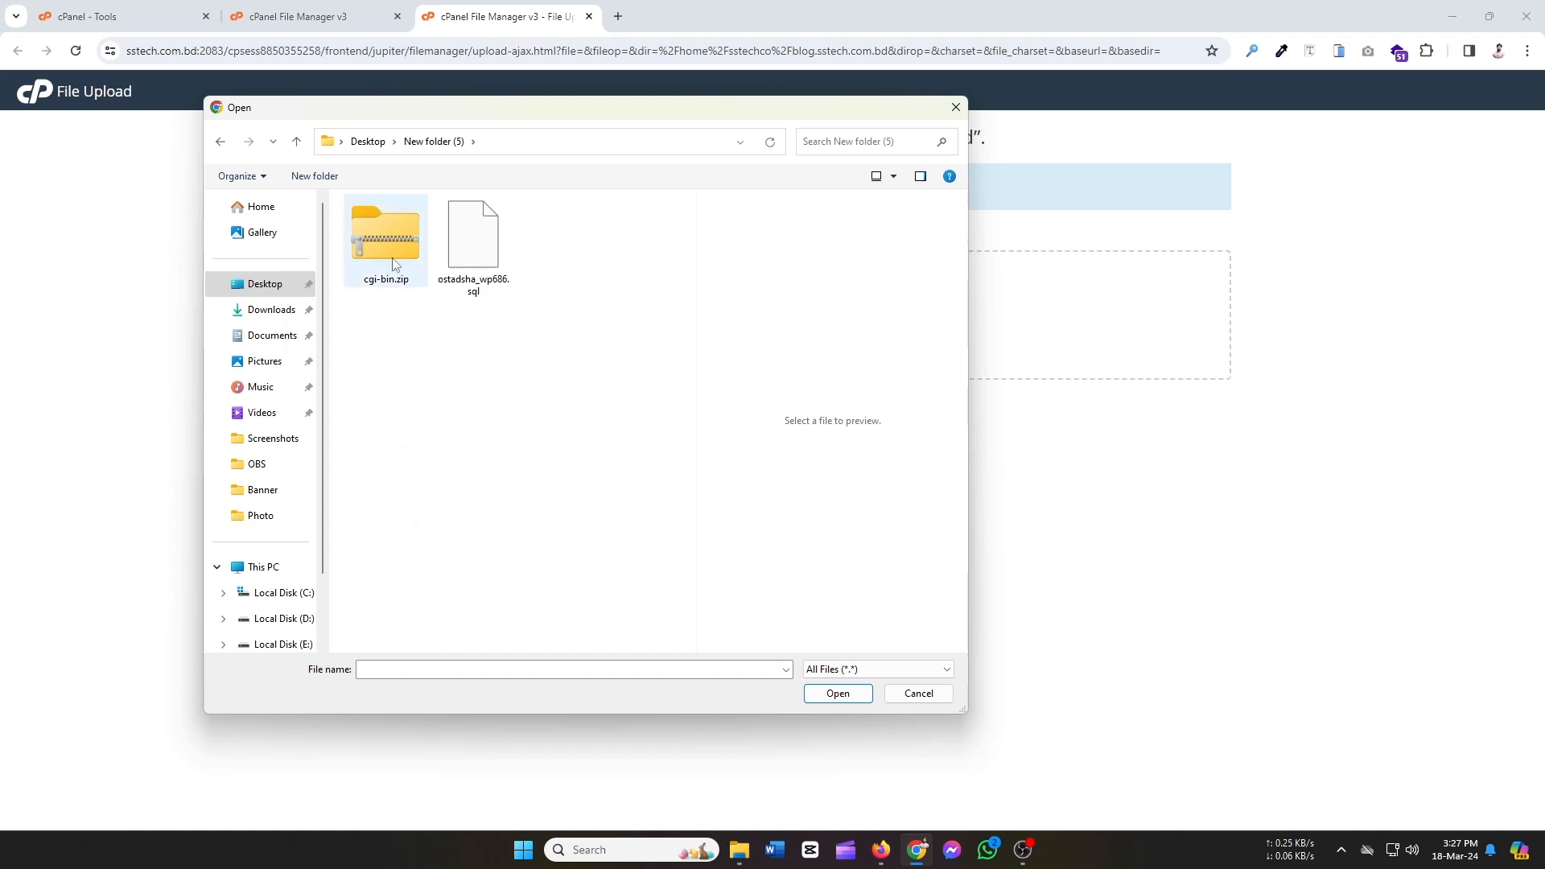
pyautogui.click(386, 278)
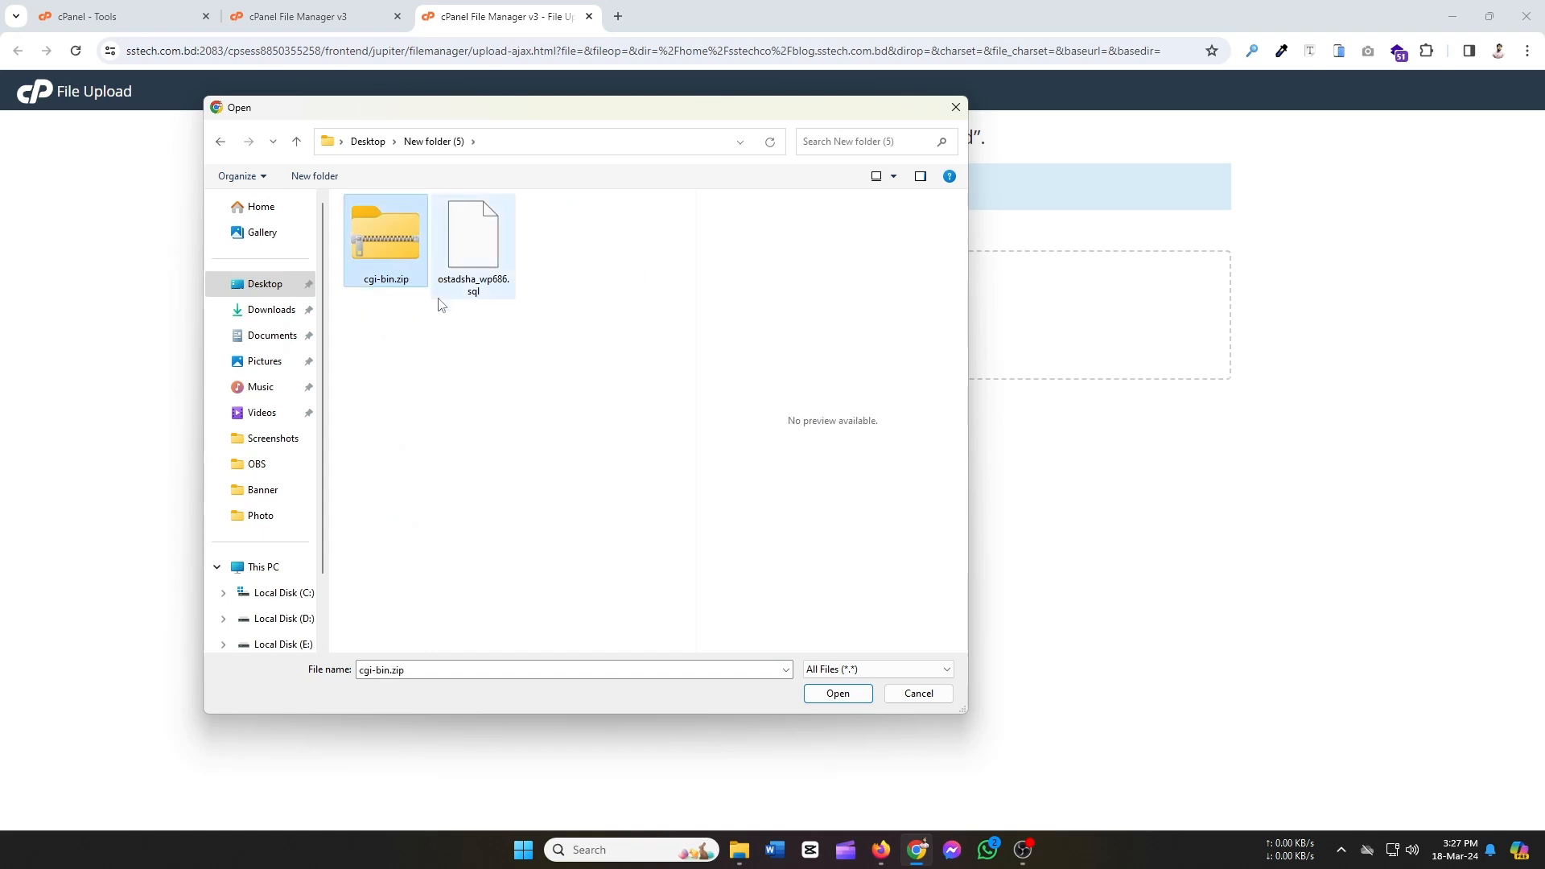
pyautogui.click(828, 694)
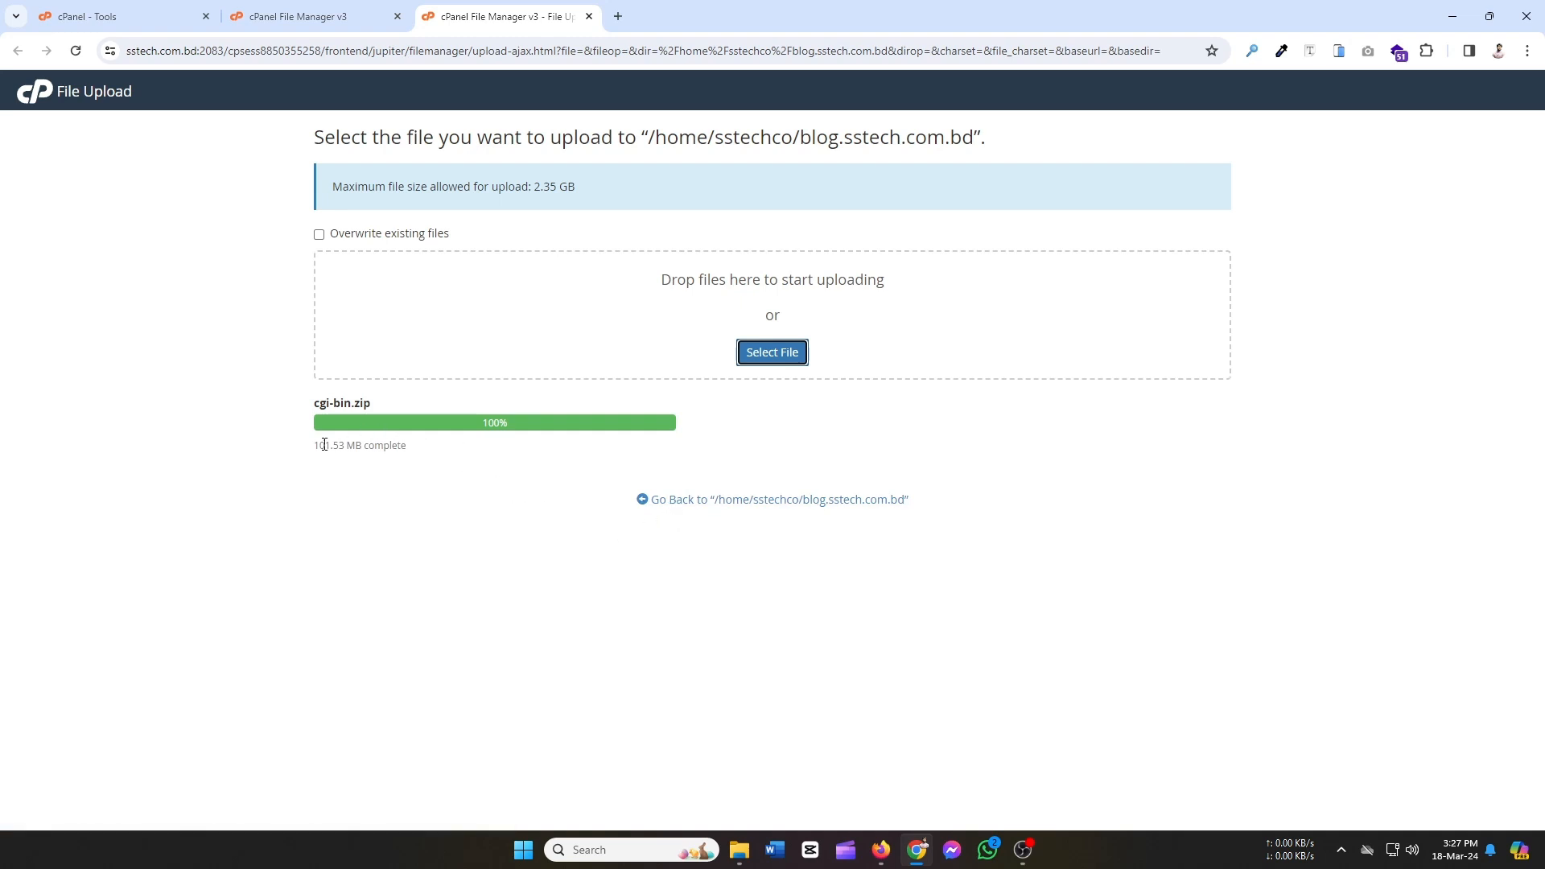
pyautogui.click(704, 501)
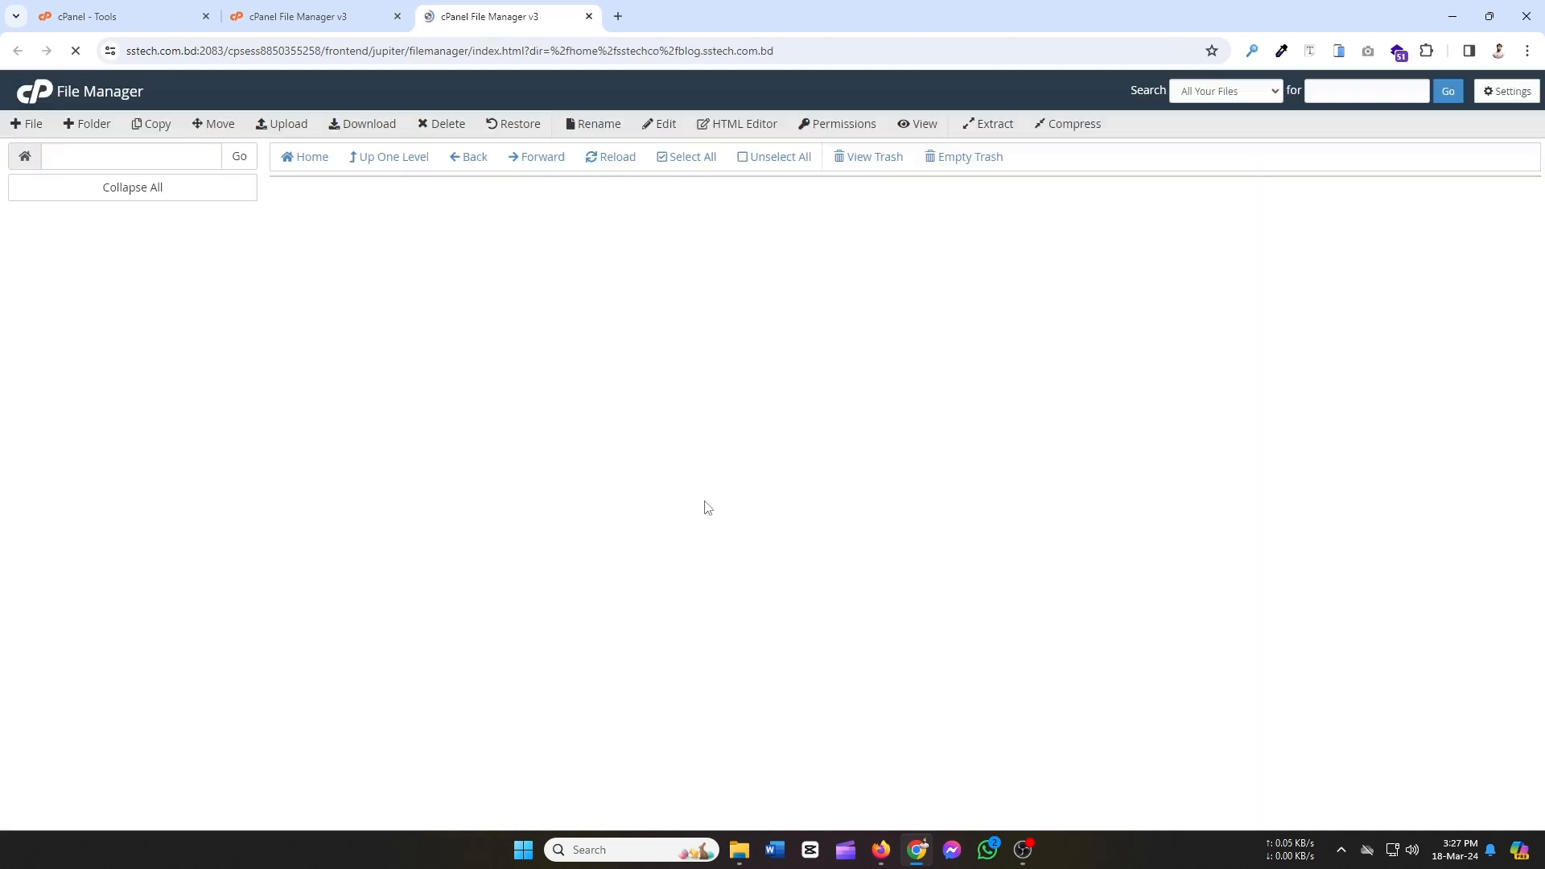
pyautogui.click(348, 218)
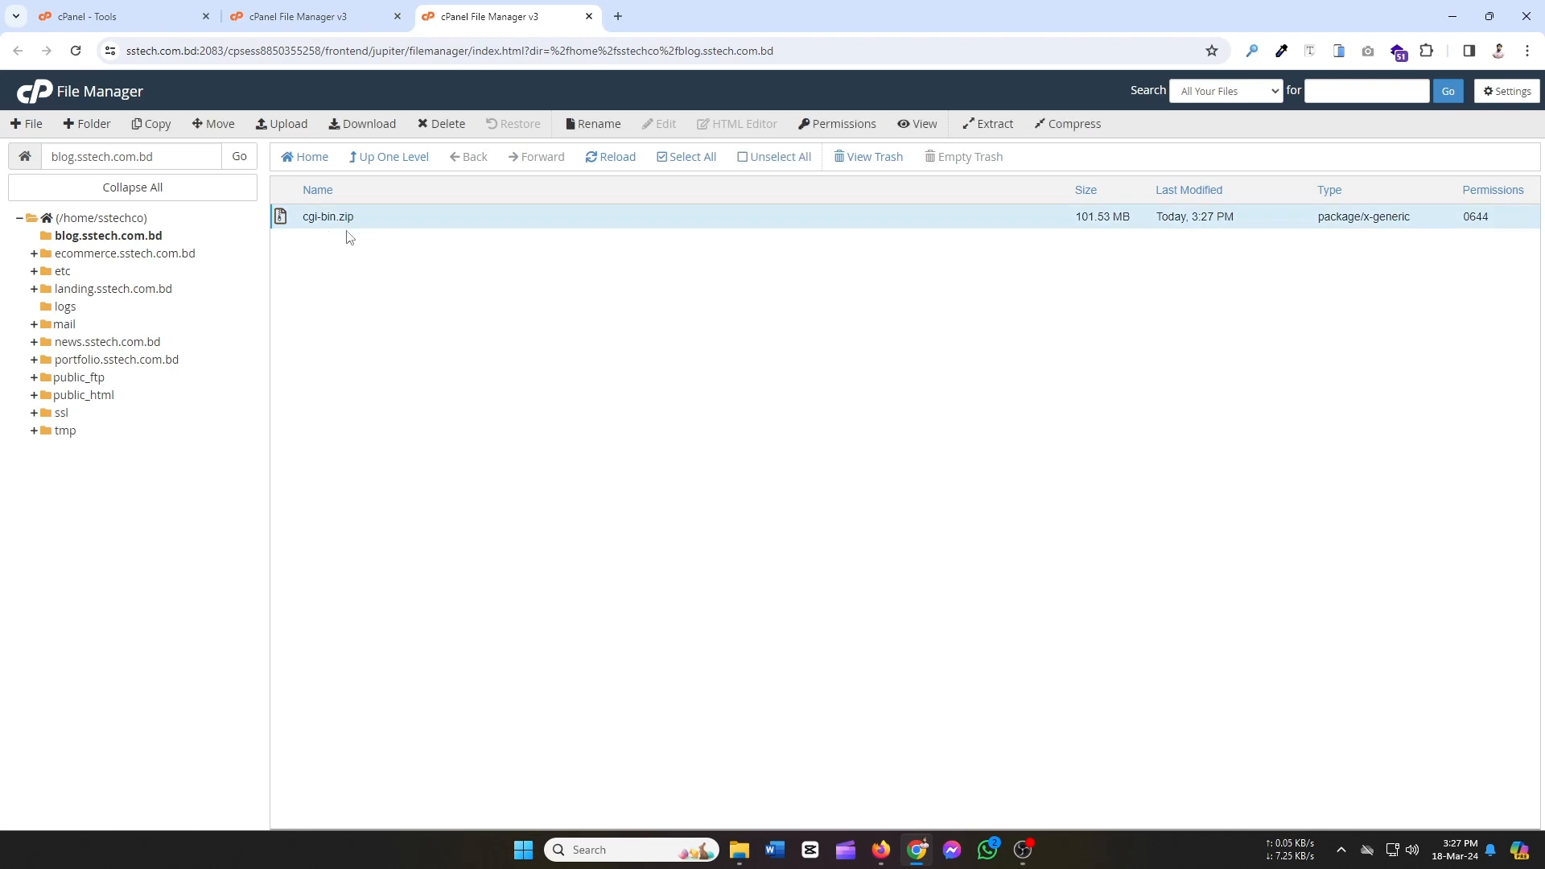
# From cPanel Tools, open MySQL Databases and create the database sstechco_blog.
pyautogui.click(113, 16)
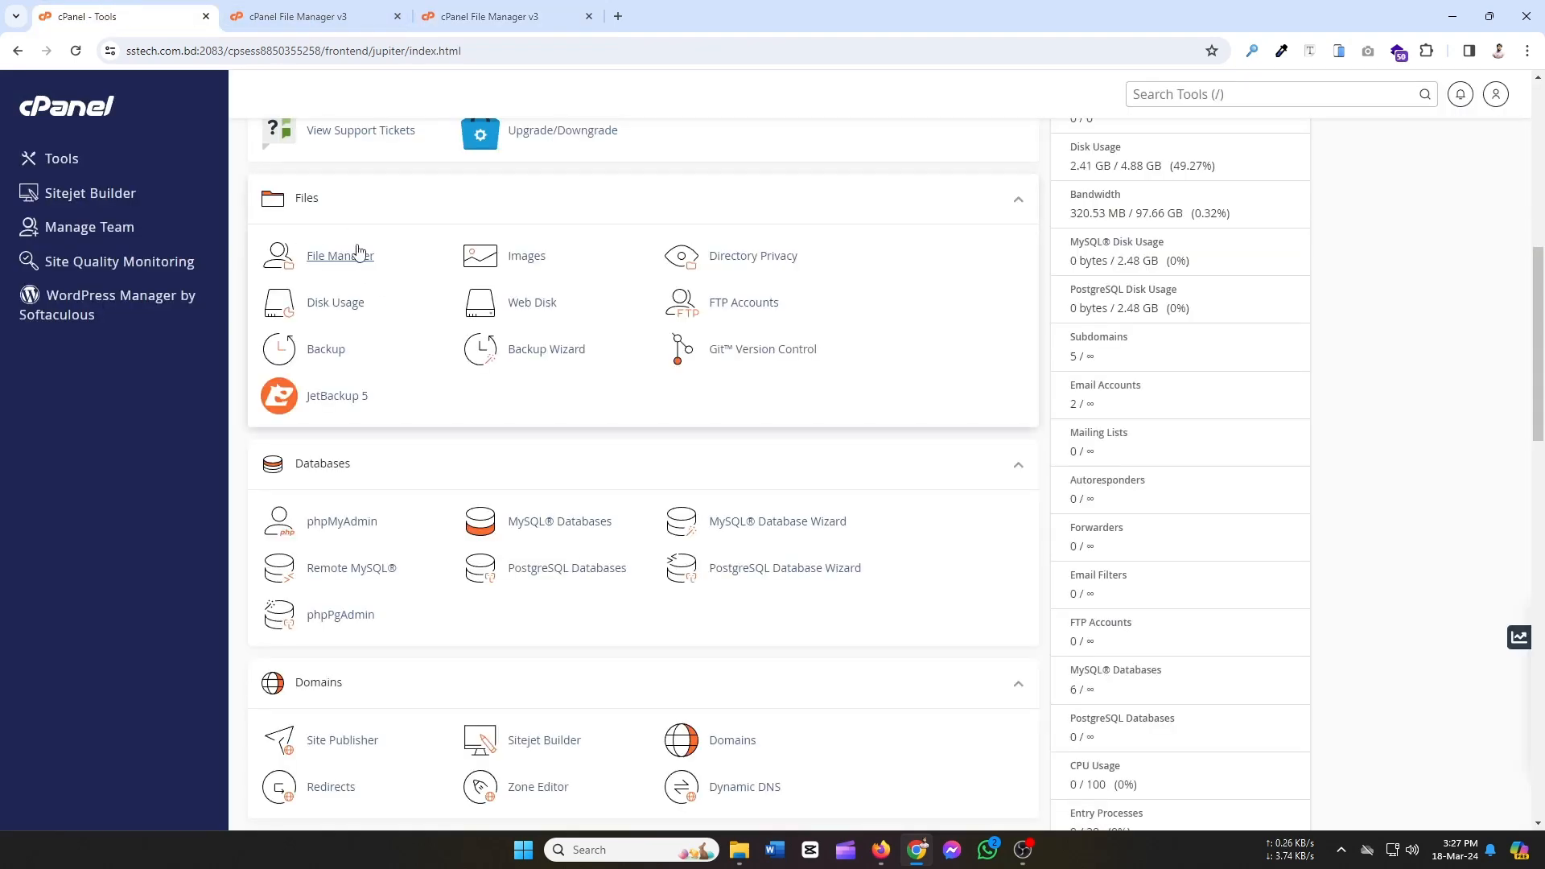
pyautogui.scroll(3, 519, 380)
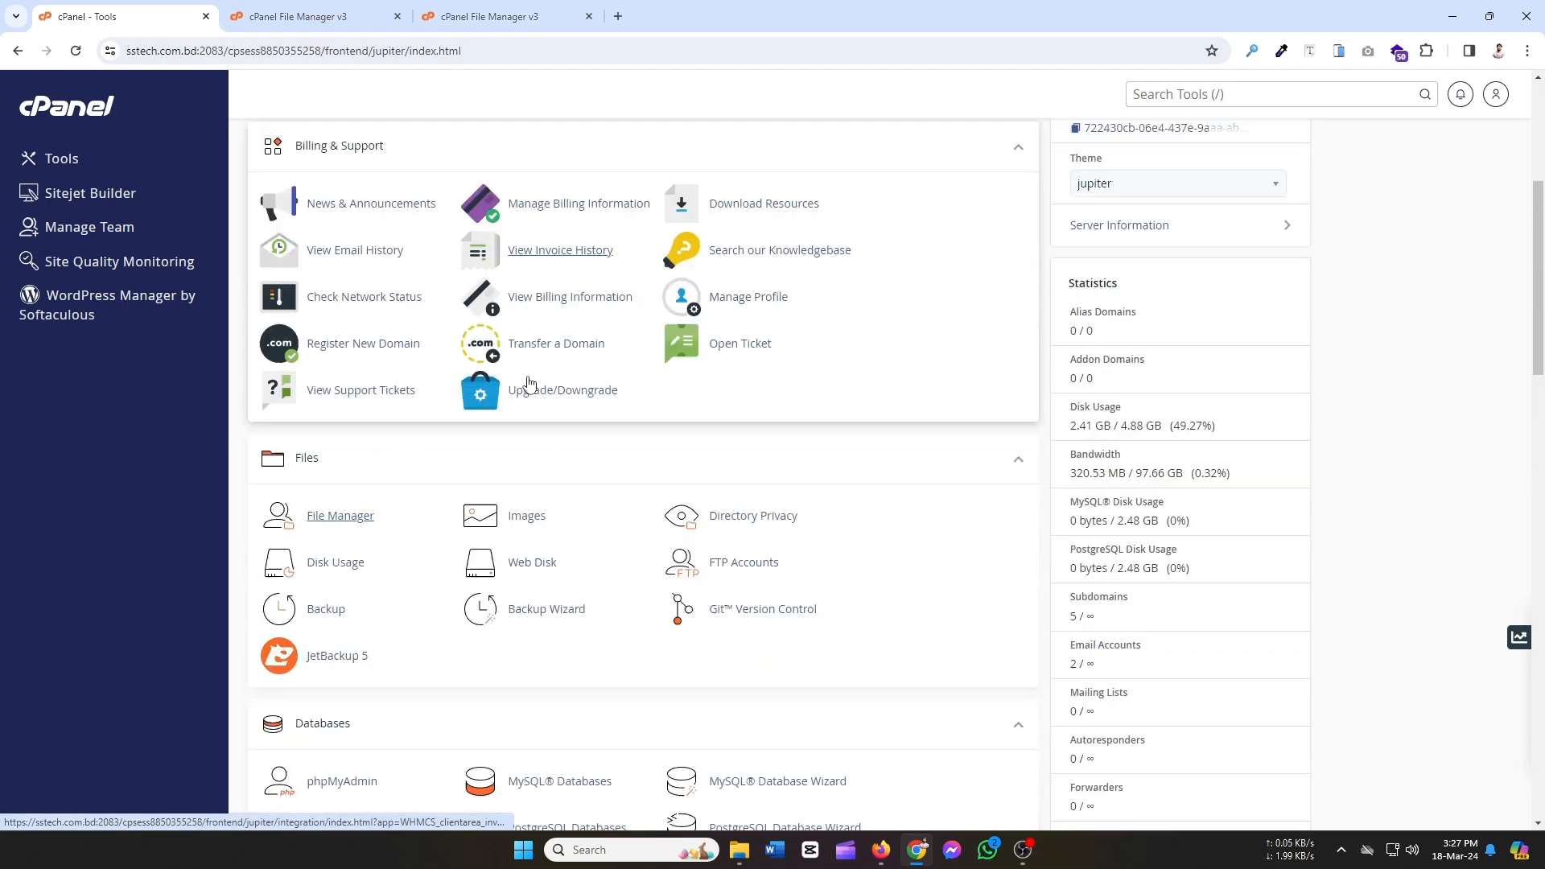
pyautogui.scroll(-8, 529, 382)
pyautogui.scroll(3, 528, 383)
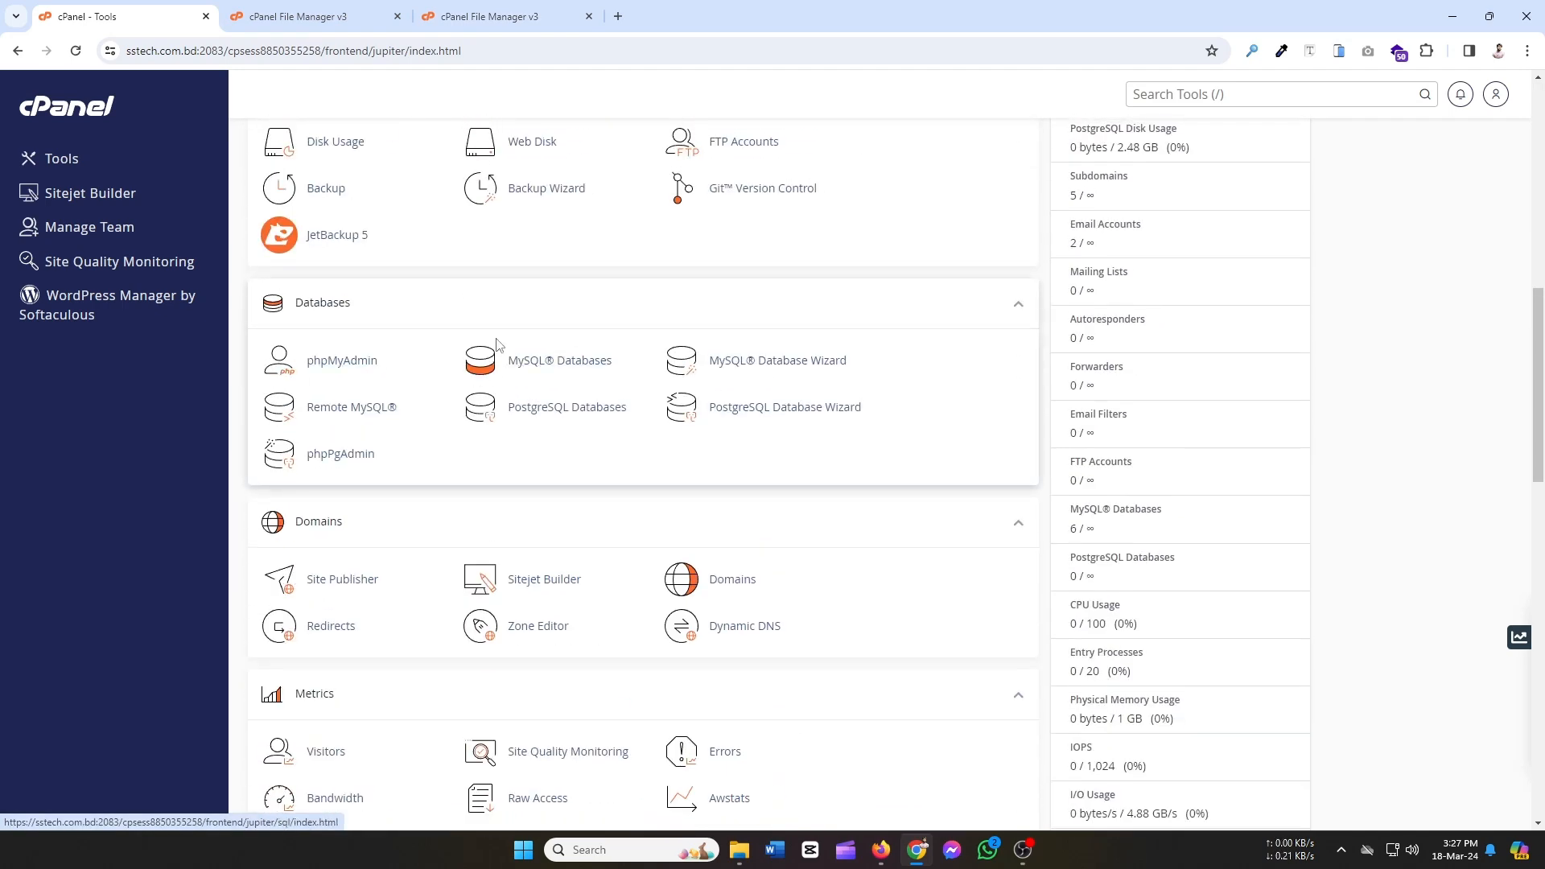
pyautogui.click(598, 368)
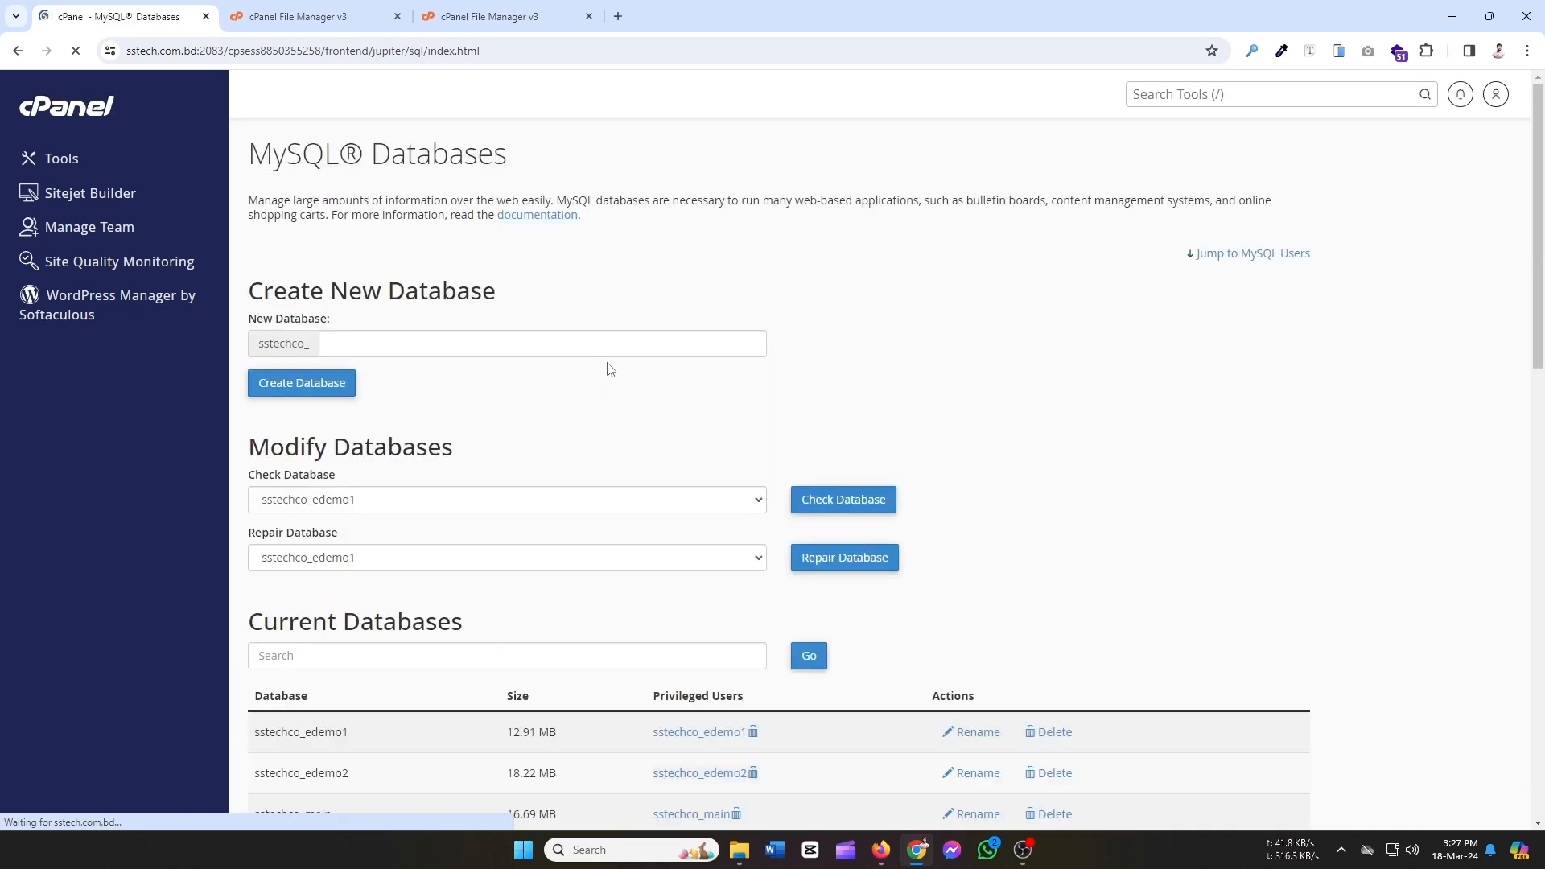
pyautogui.scroll(-5, 1091, 523)
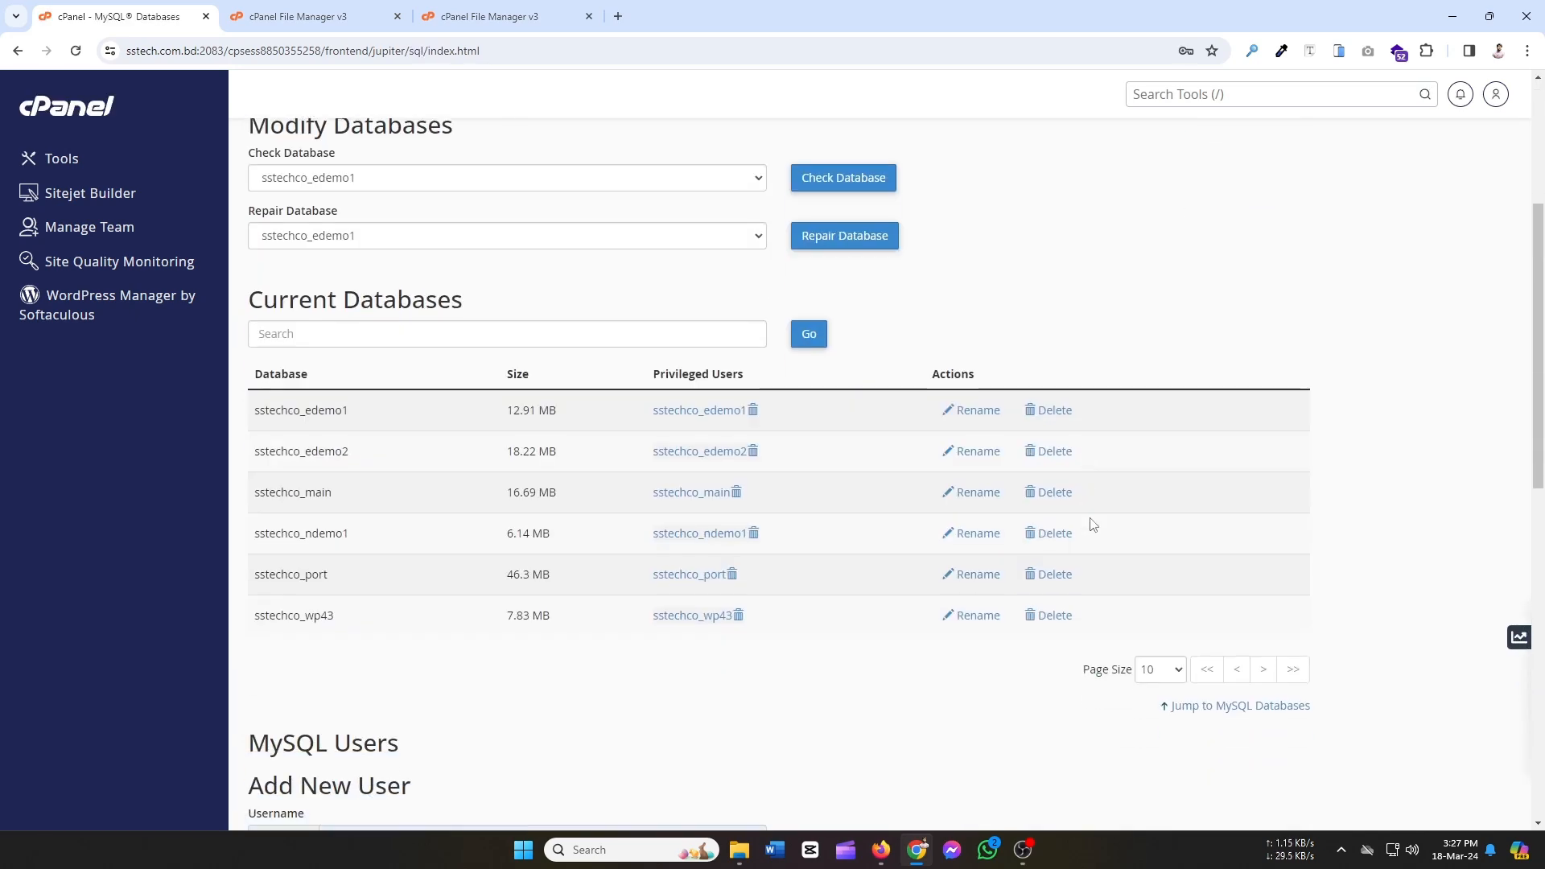
pyautogui.scroll(-8, 1091, 524)
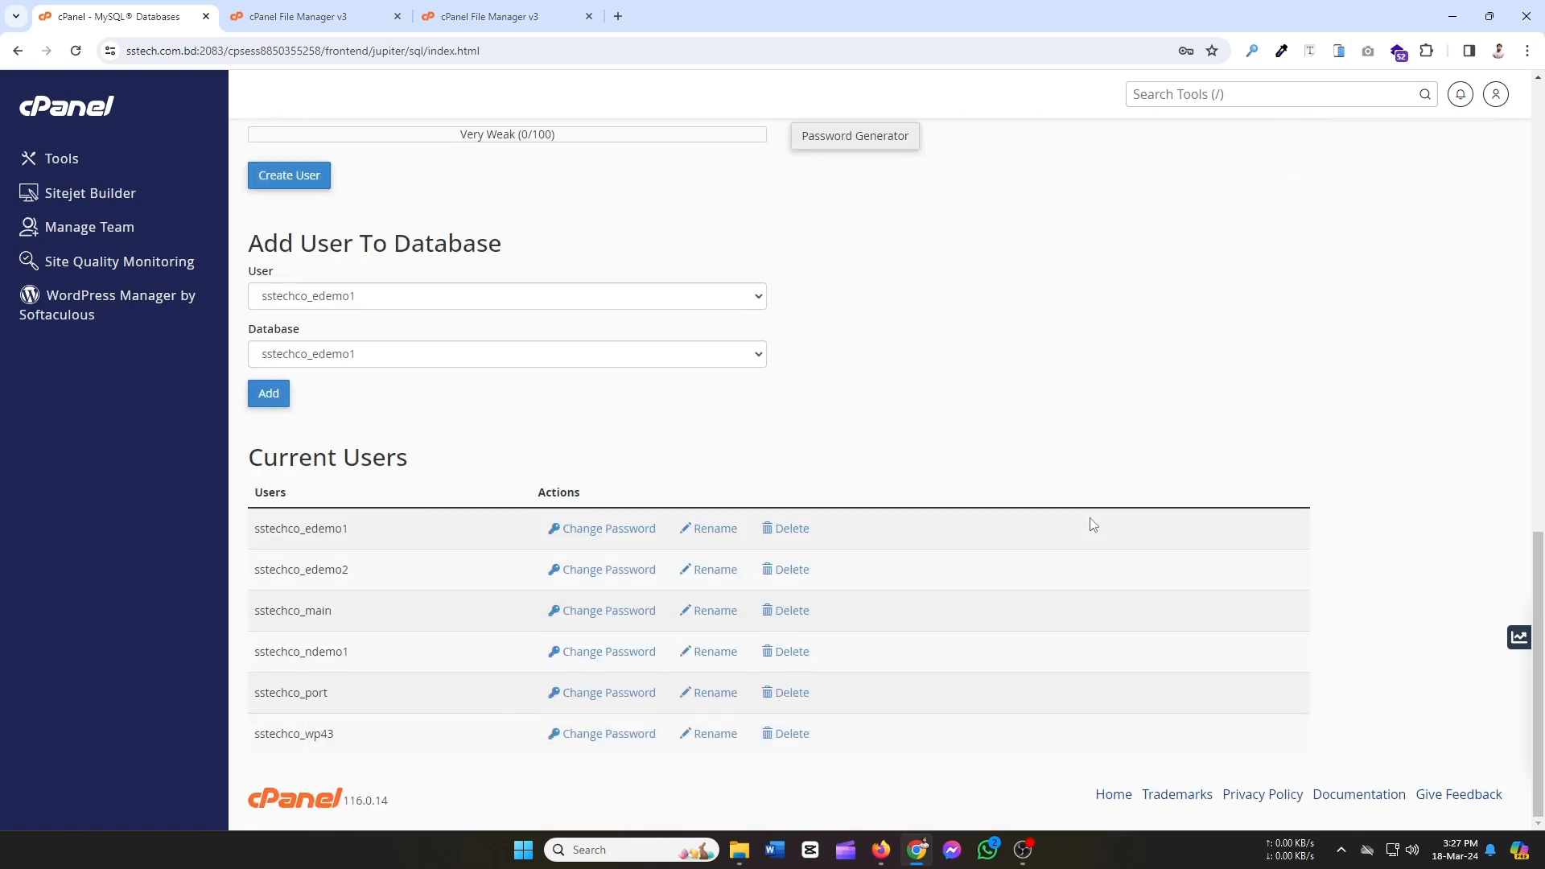
pyautogui.scroll(10, 1093, 525)
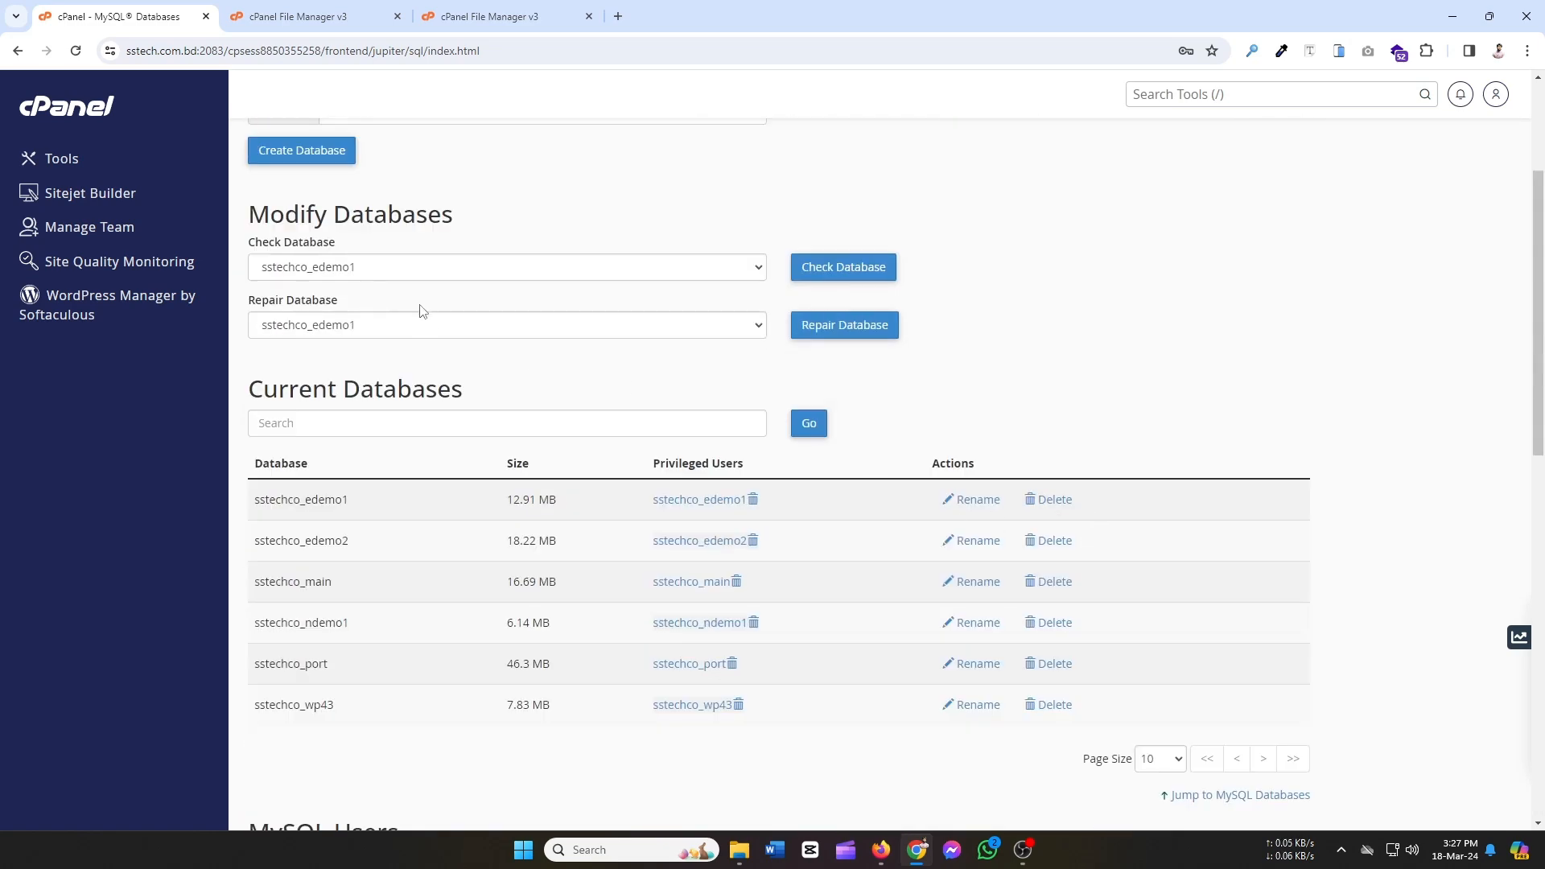
pyautogui.scroll(3, 422, 312)
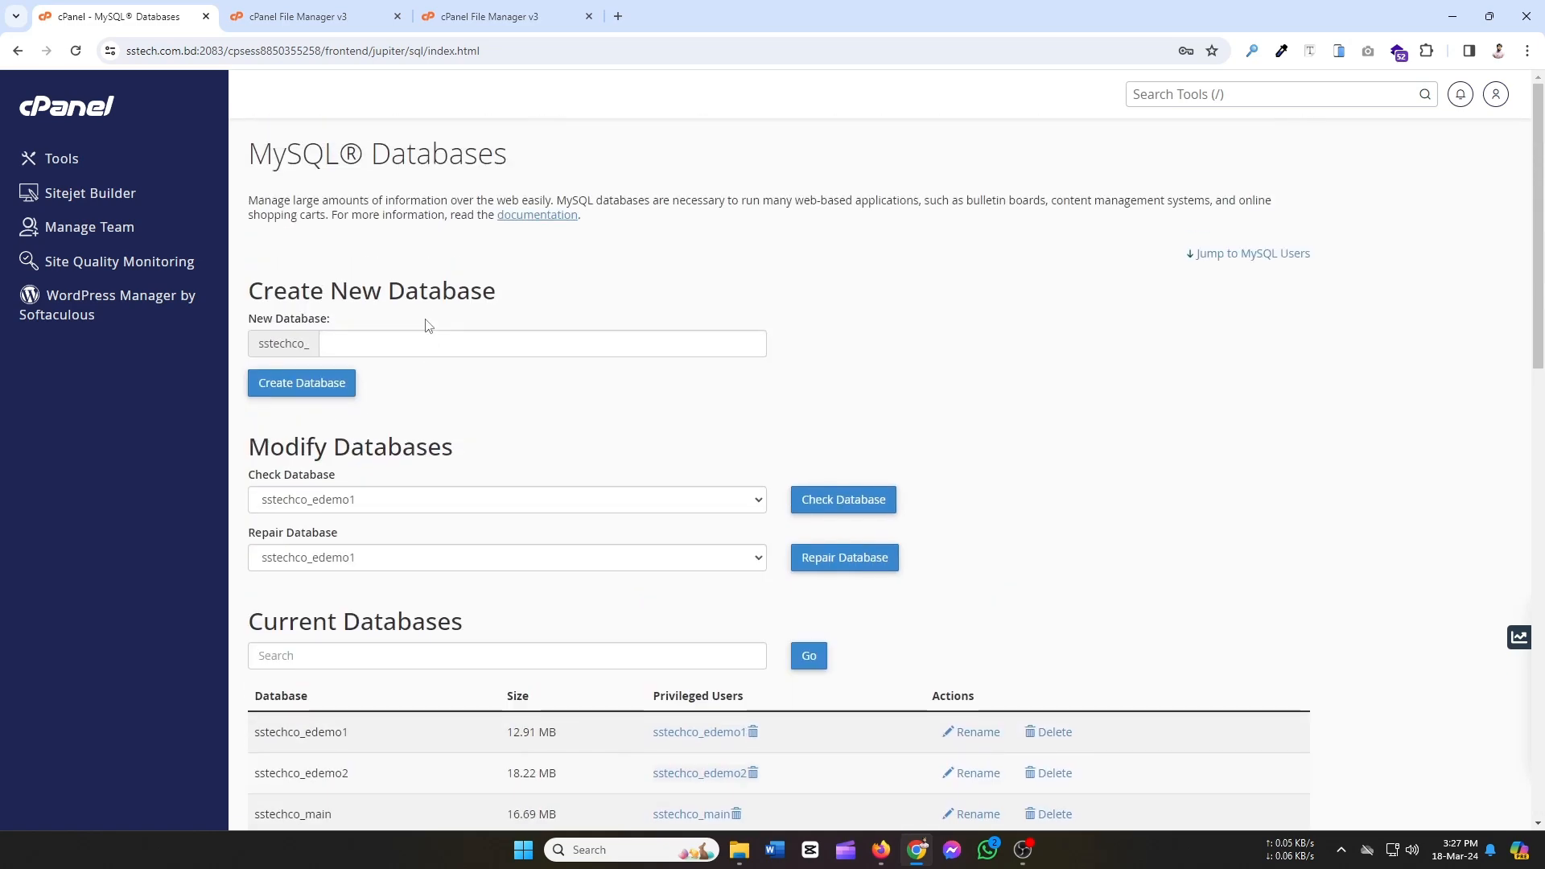
pyautogui.click(368, 340)
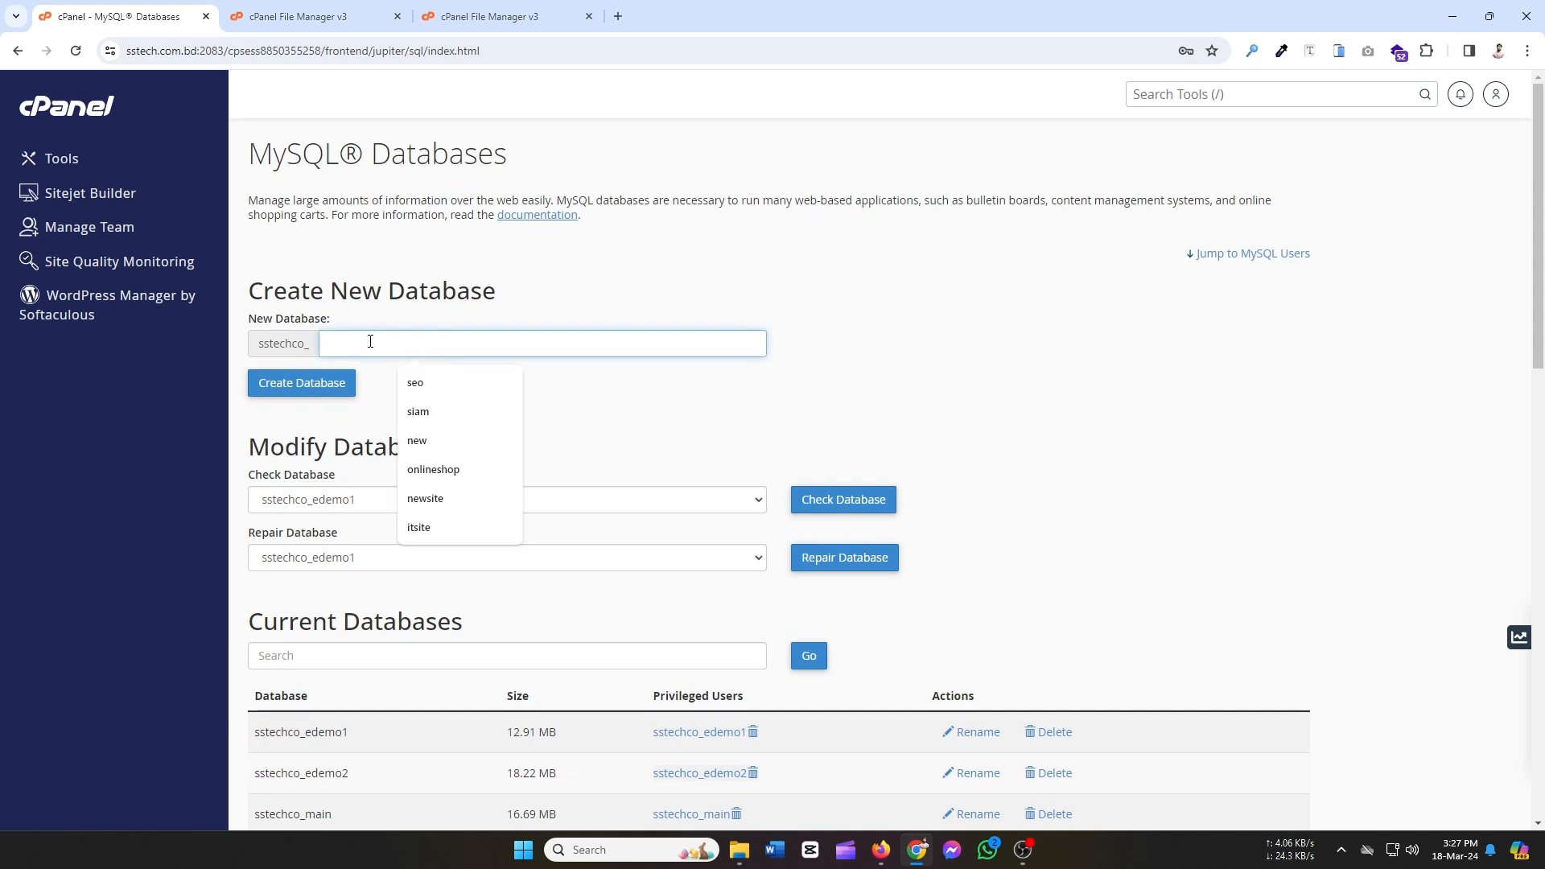
pyautogui.write('blog')
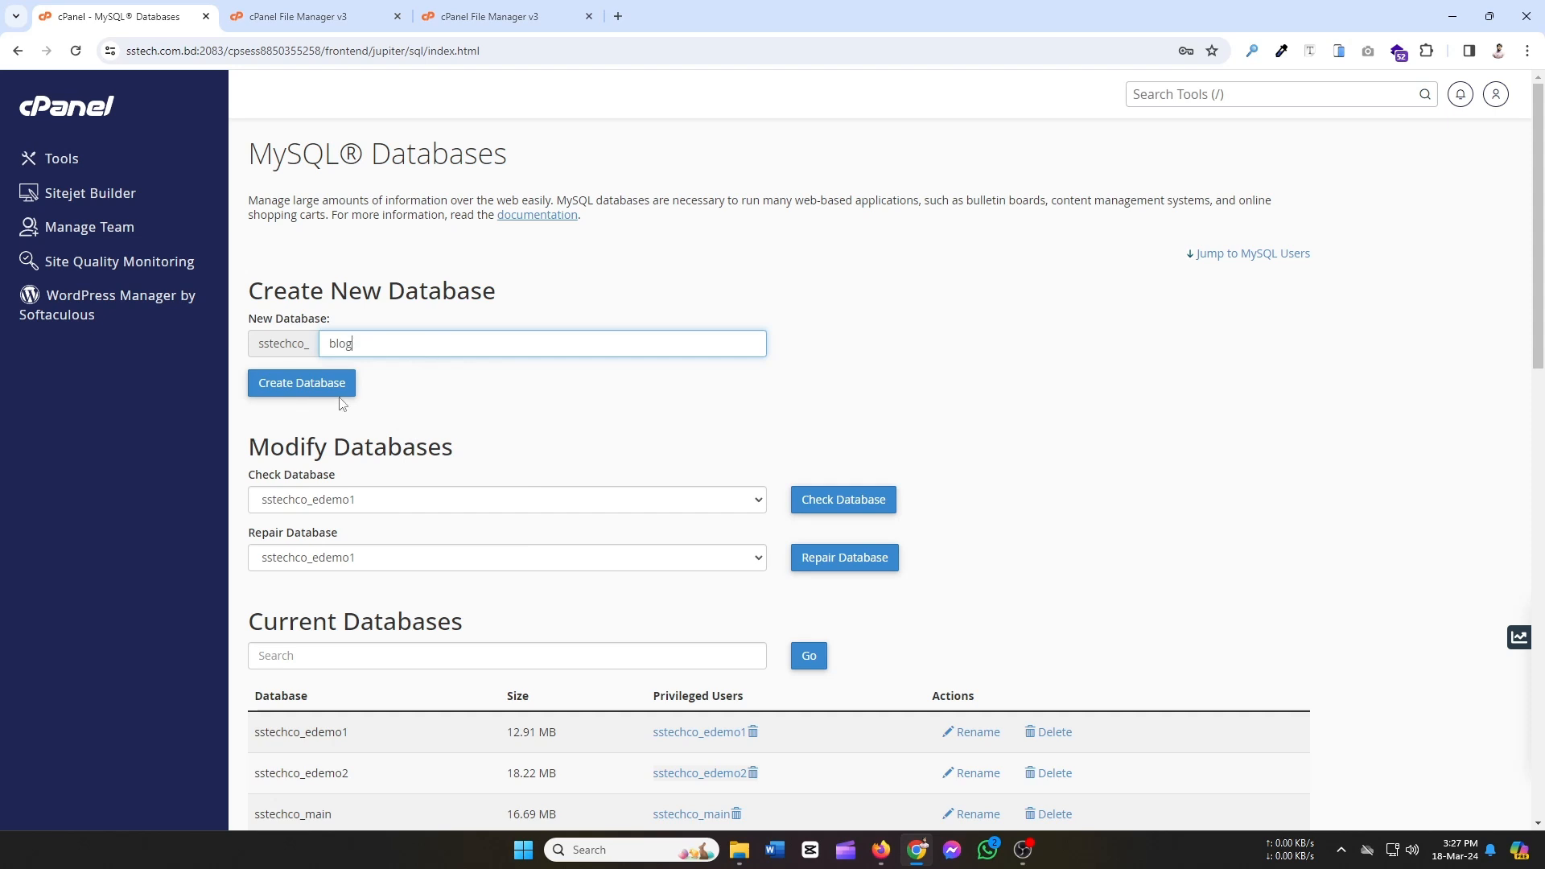
pyautogui.click(312, 384)
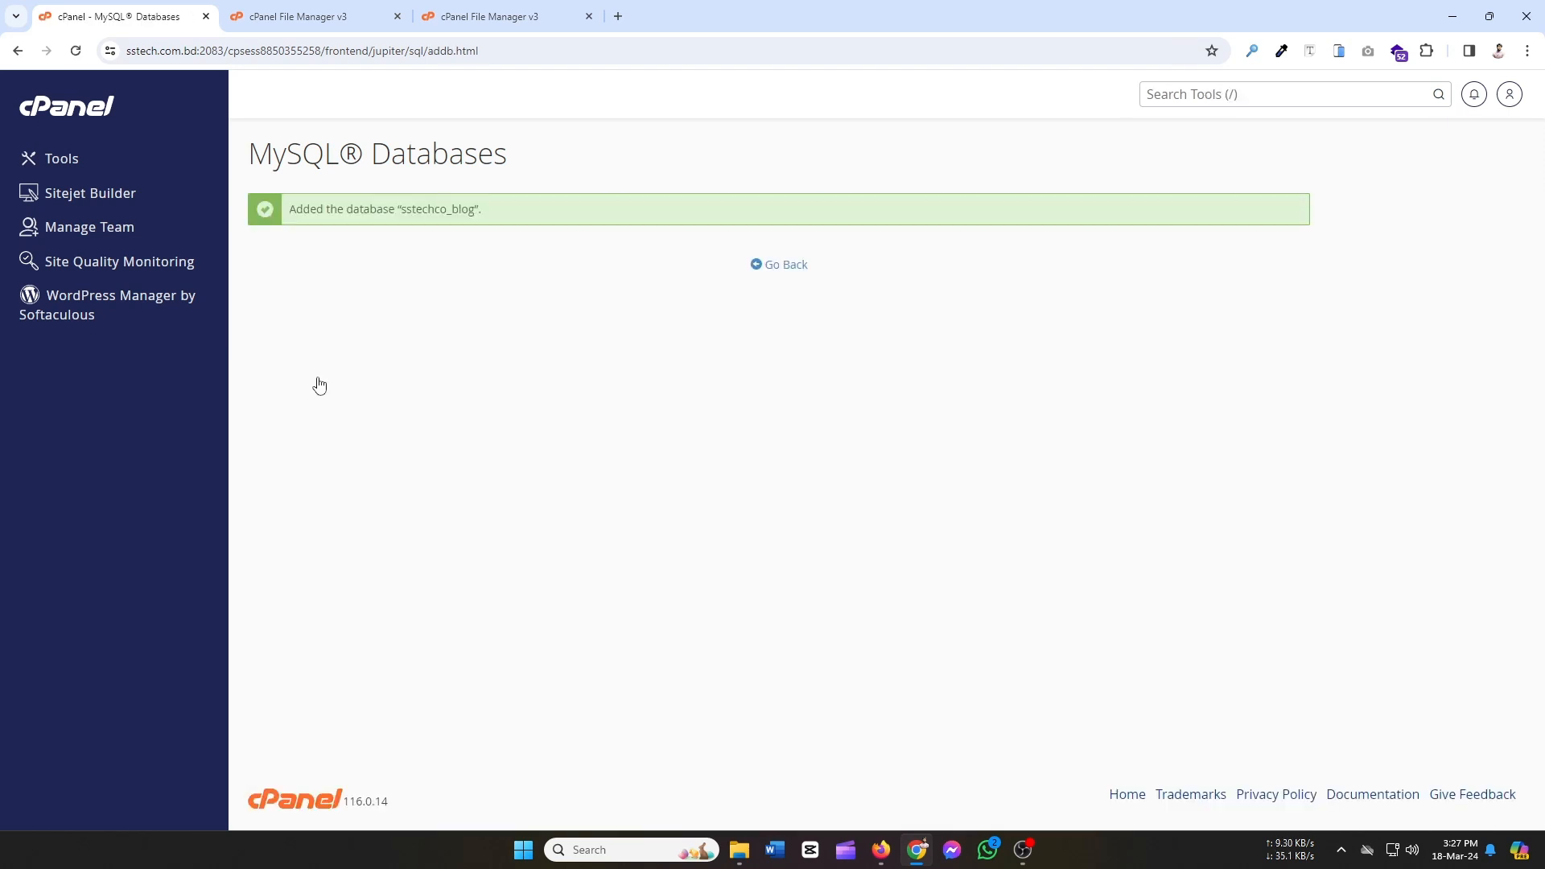
# Under Add New User, replace the autofilled username with 'blog'.
pyautogui.click(769, 266)
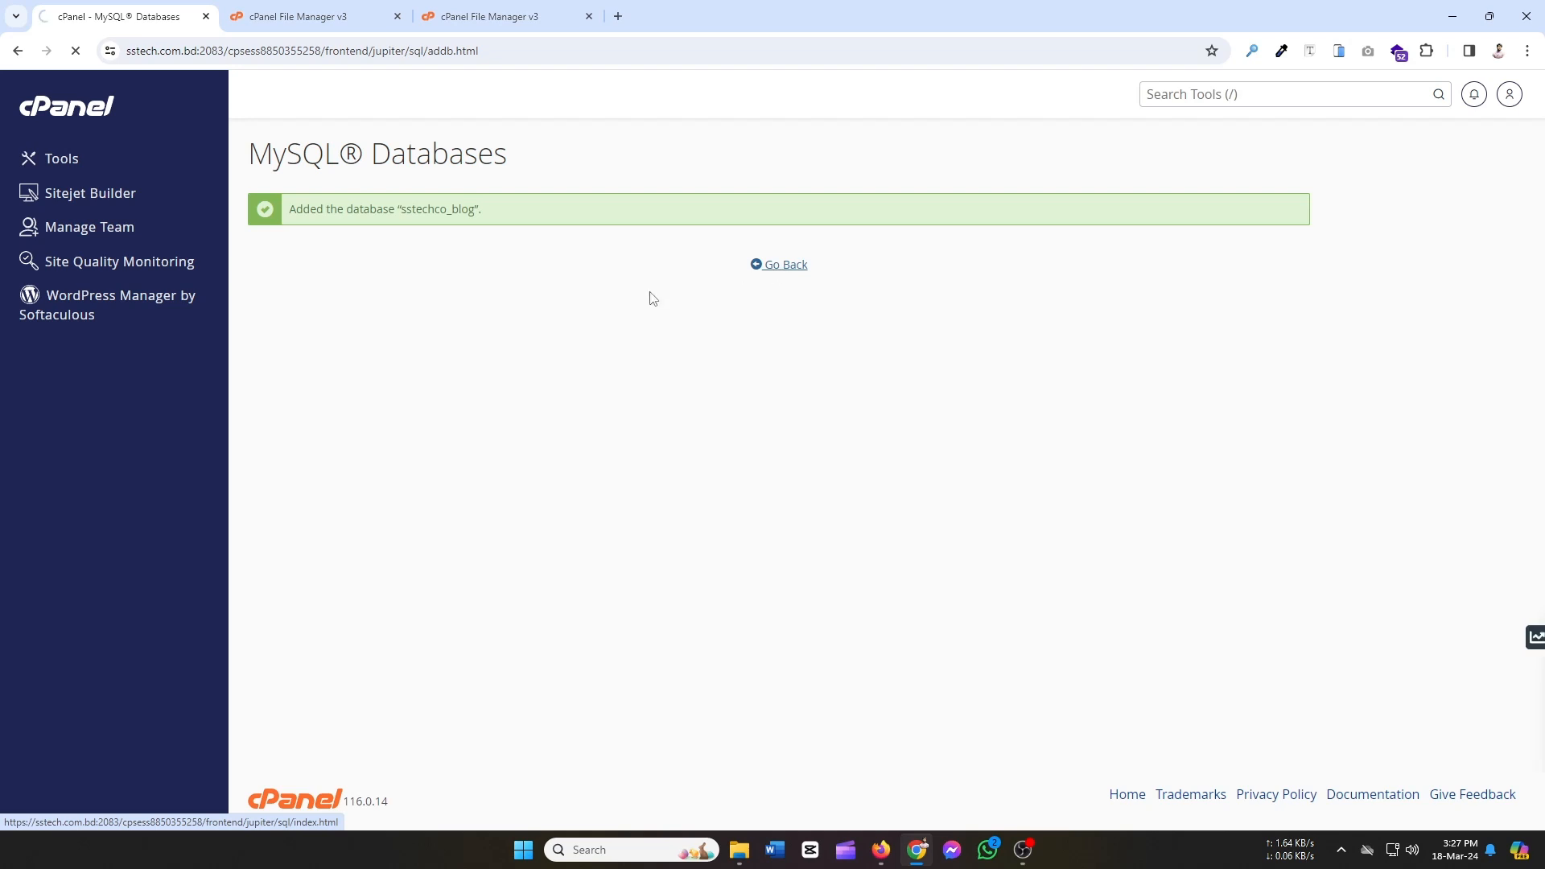
pyautogui.scroll(-7, 525, 421)
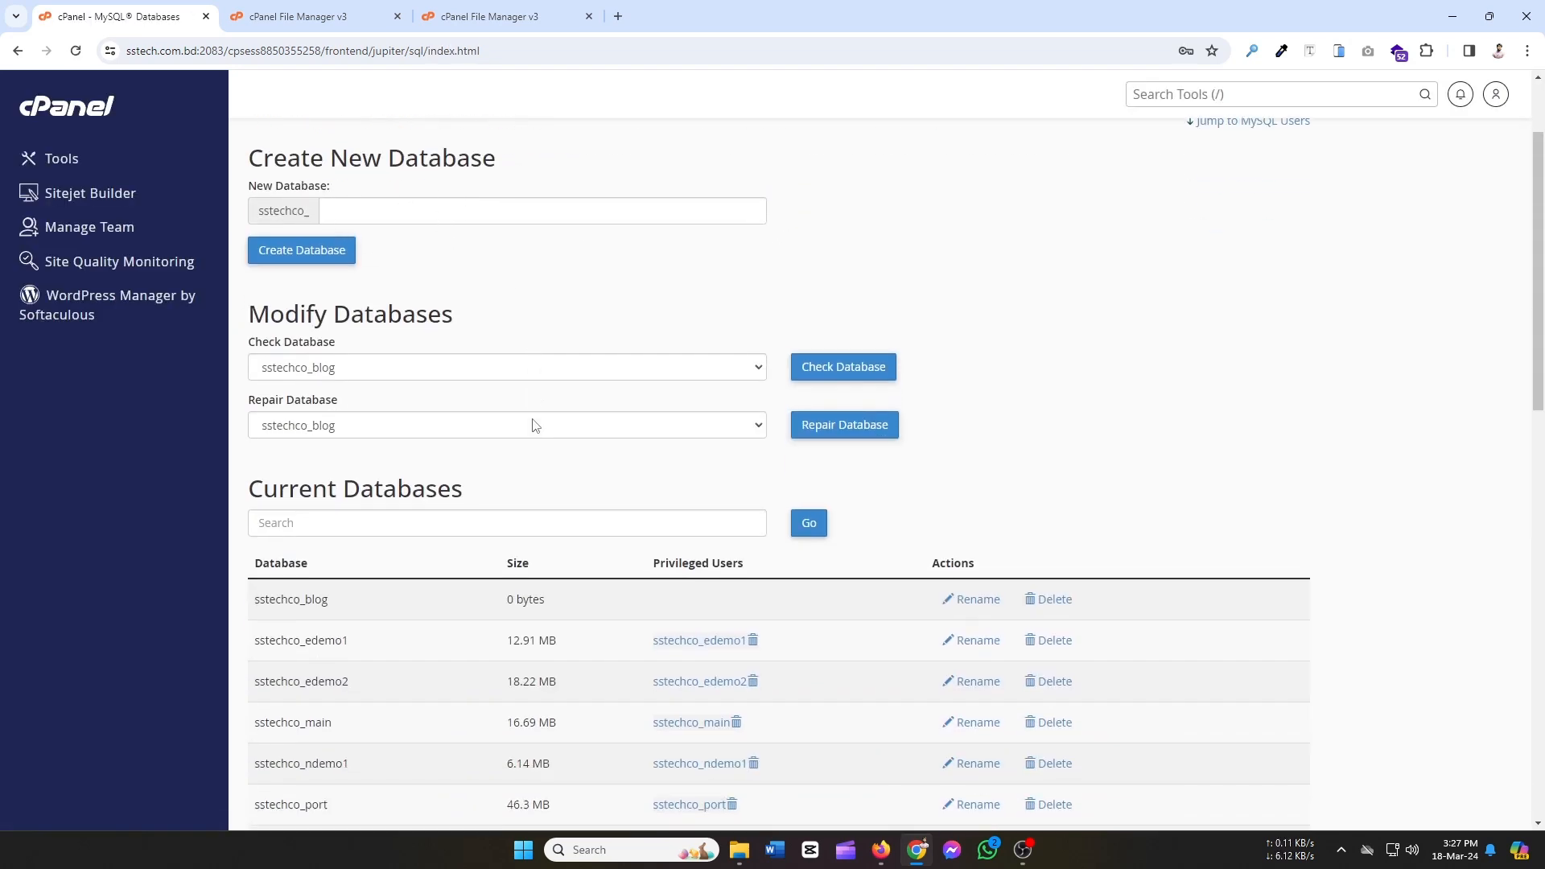
pyautogui.scroll(-2, 531, 417)
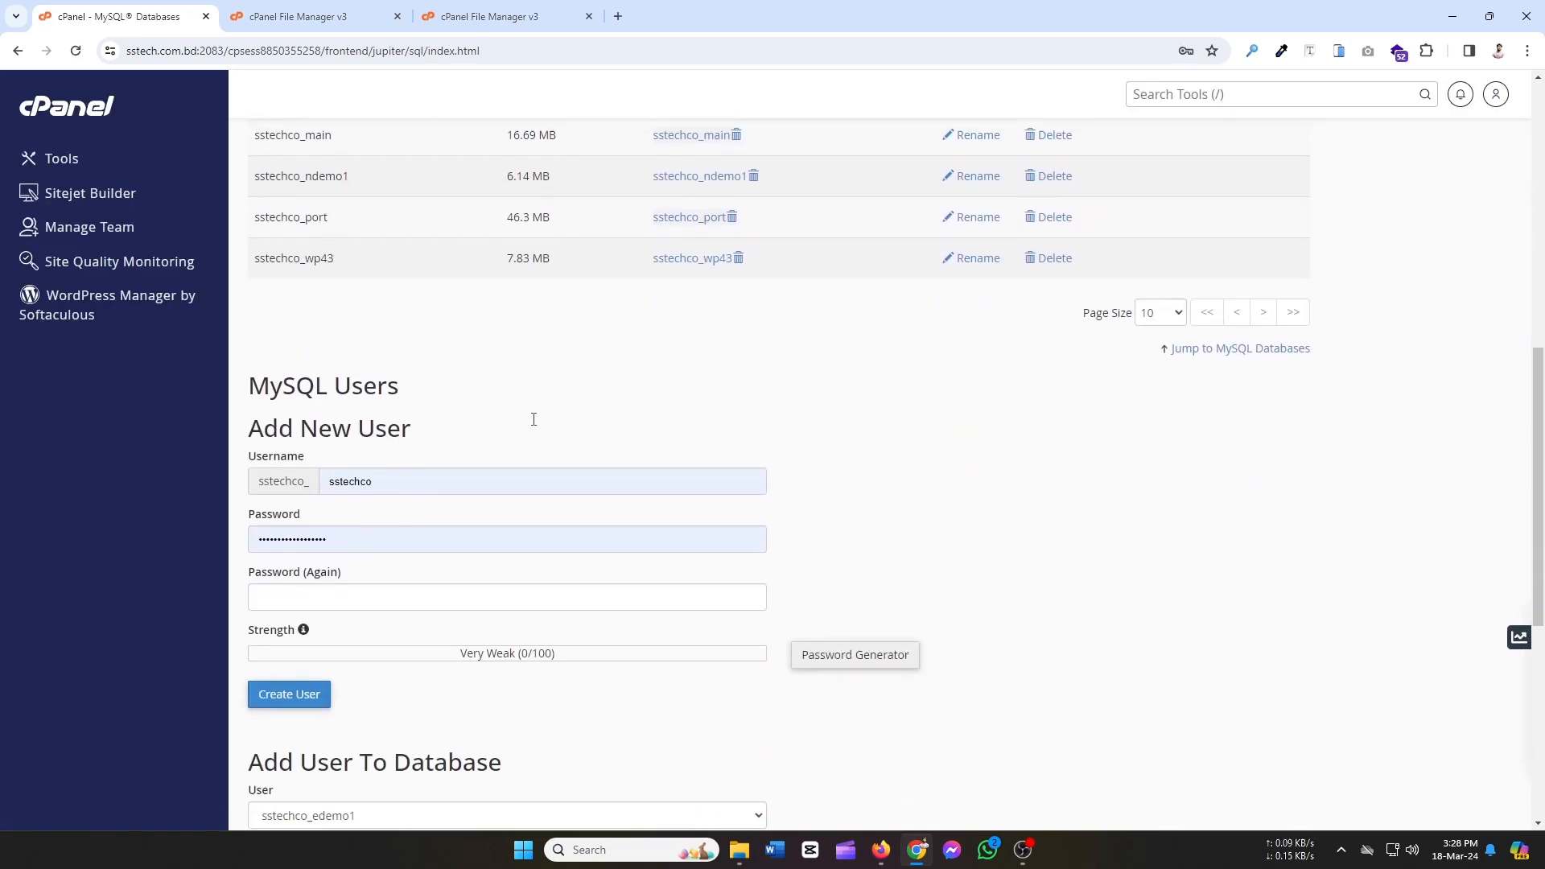
pyautogui.scroll(-3, 666, 435)
pyautogui.scroll(2, 630, 435)
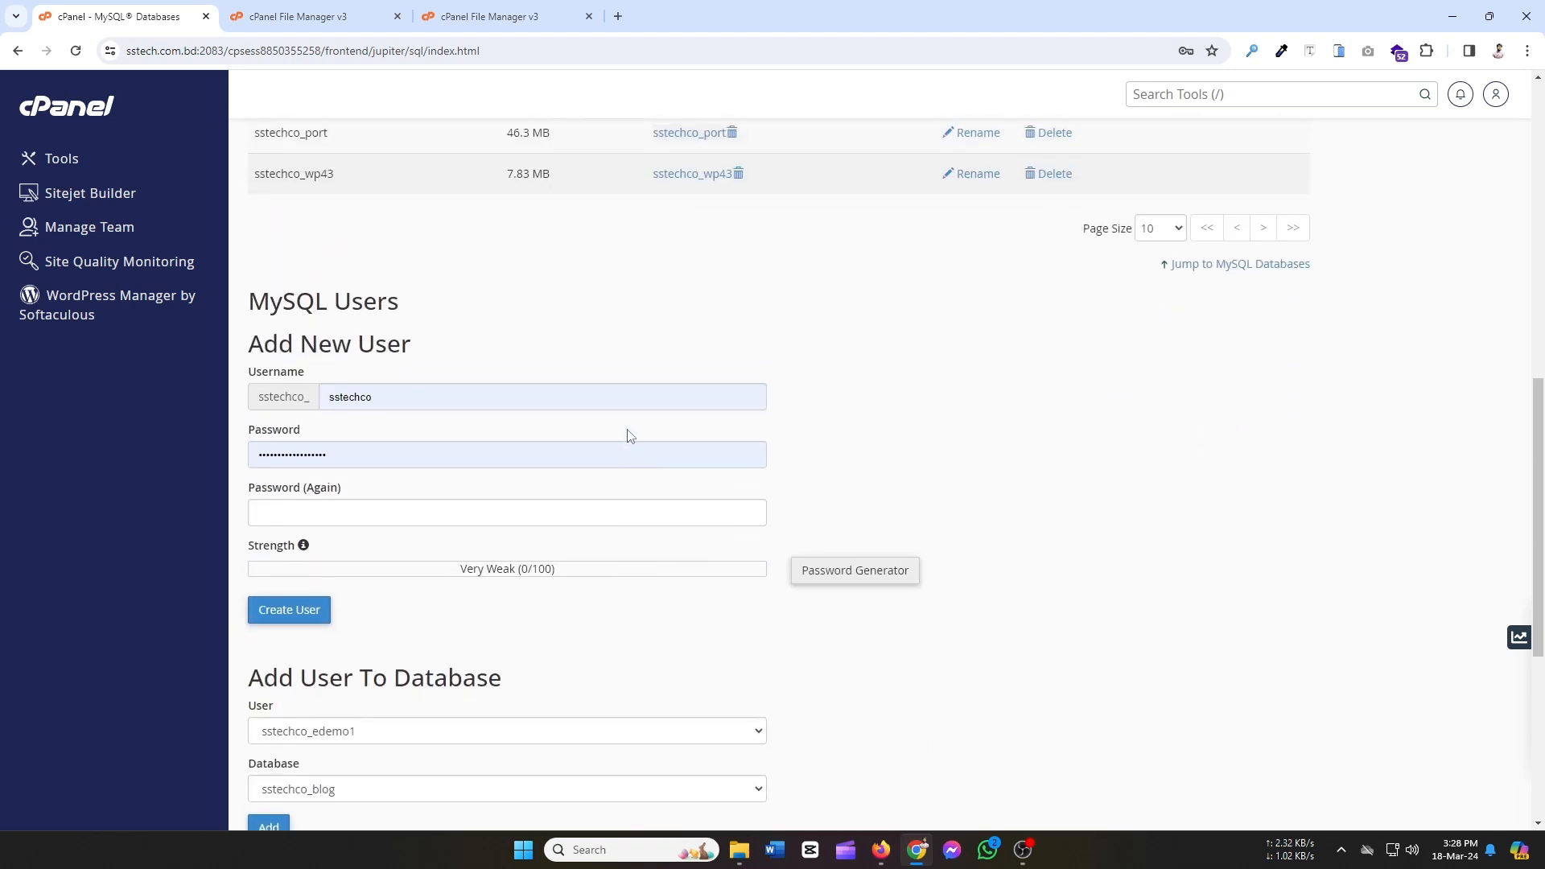
pyautogui.scroll(-3, 653, 387)
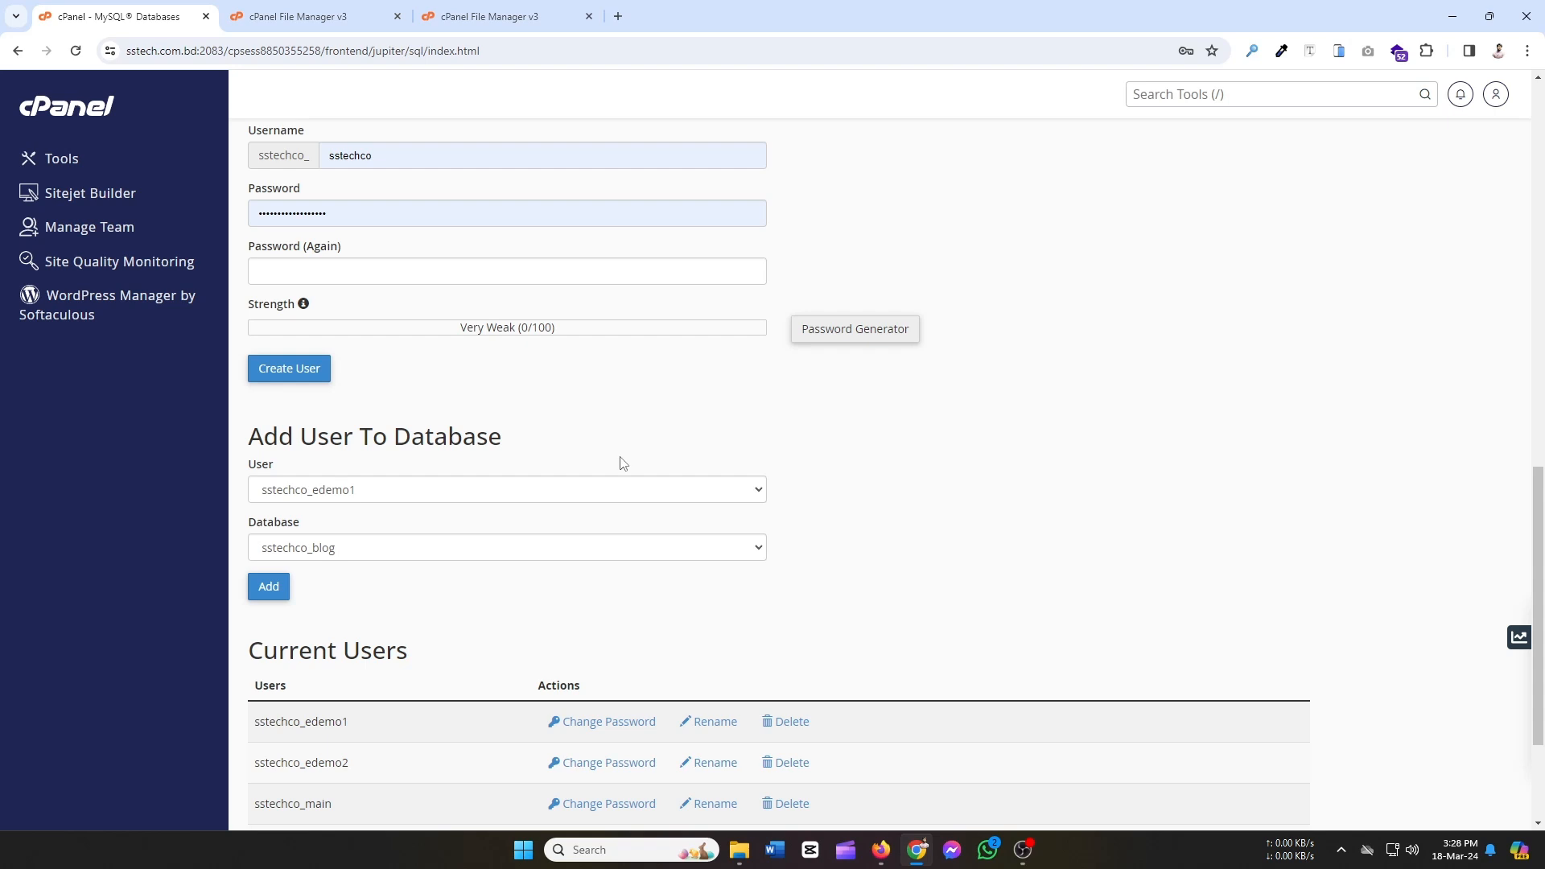
pyautogui.scroll(2, 622, 462)
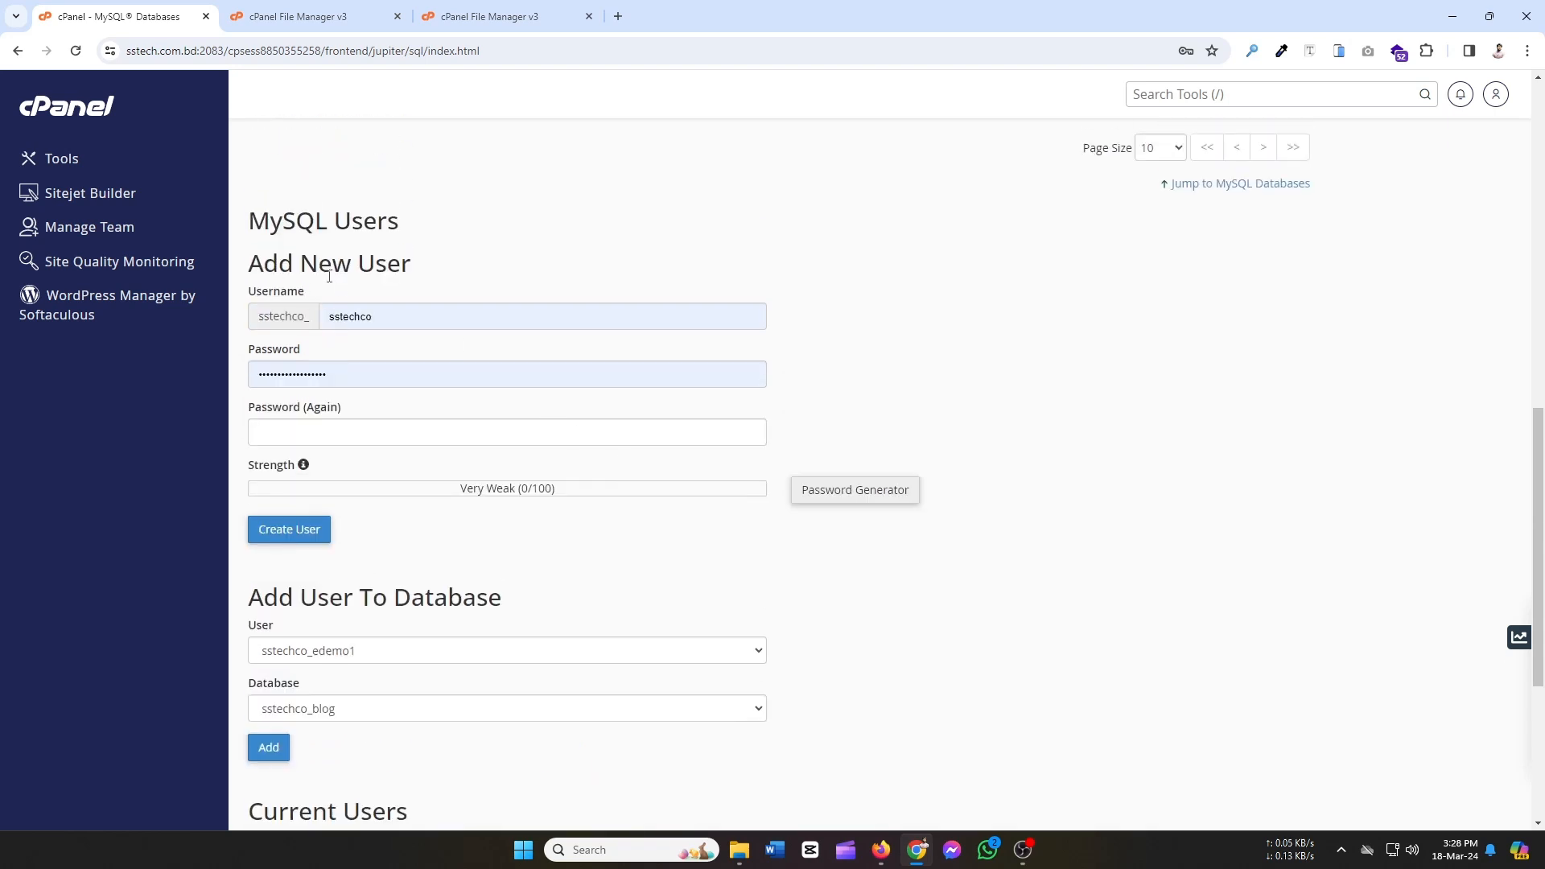
pyautogui.moveTo(249, 271); pyautogui.dragTo(331, 320)
pyautogui.click(437, 259)
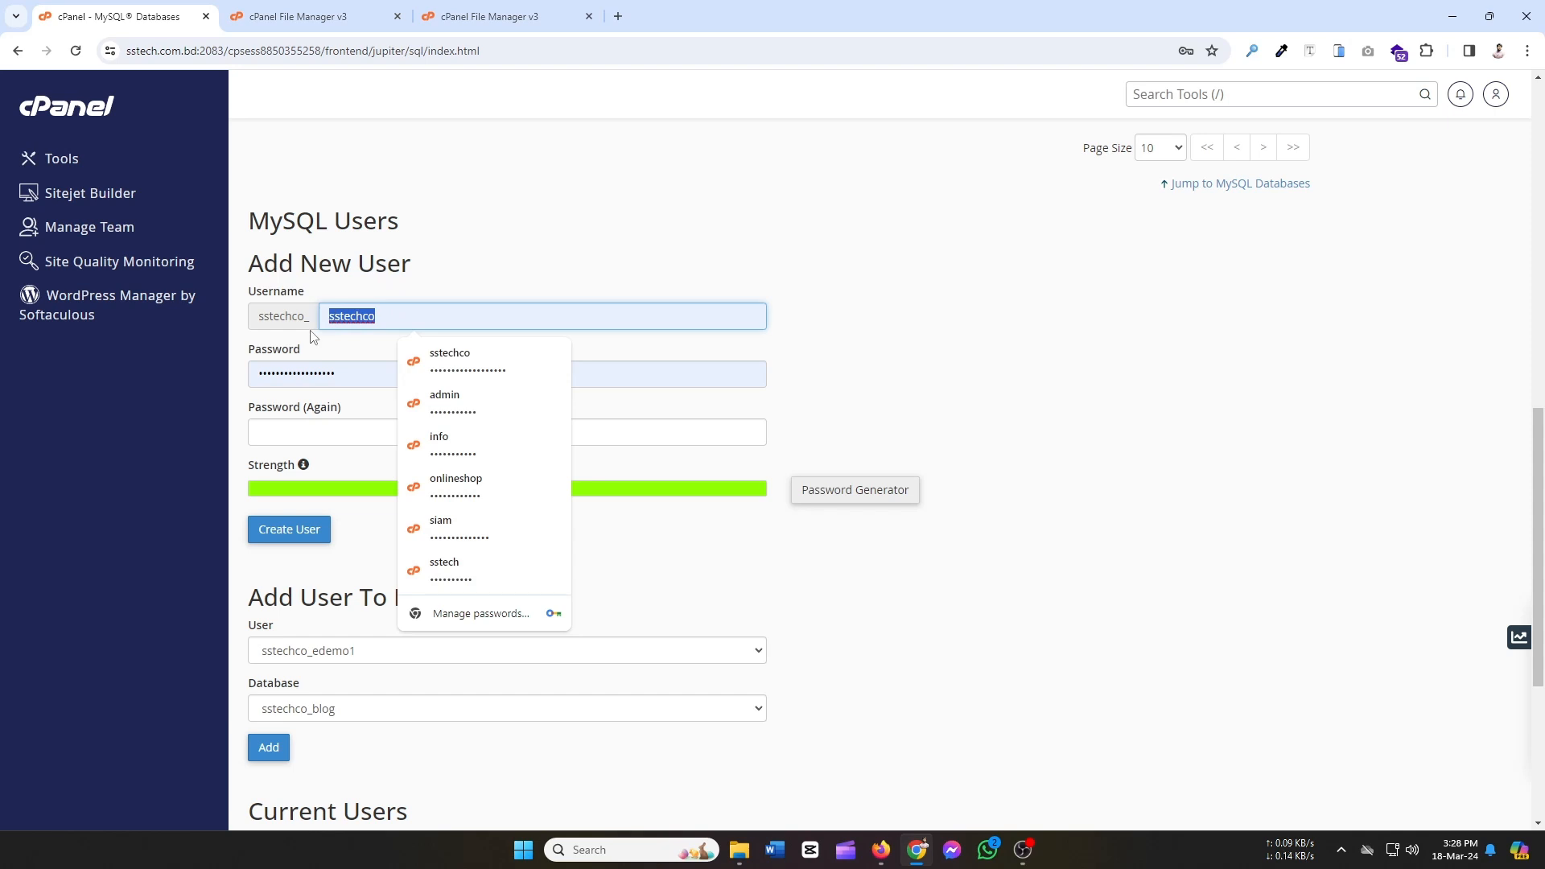
pyautogui.write('blog')
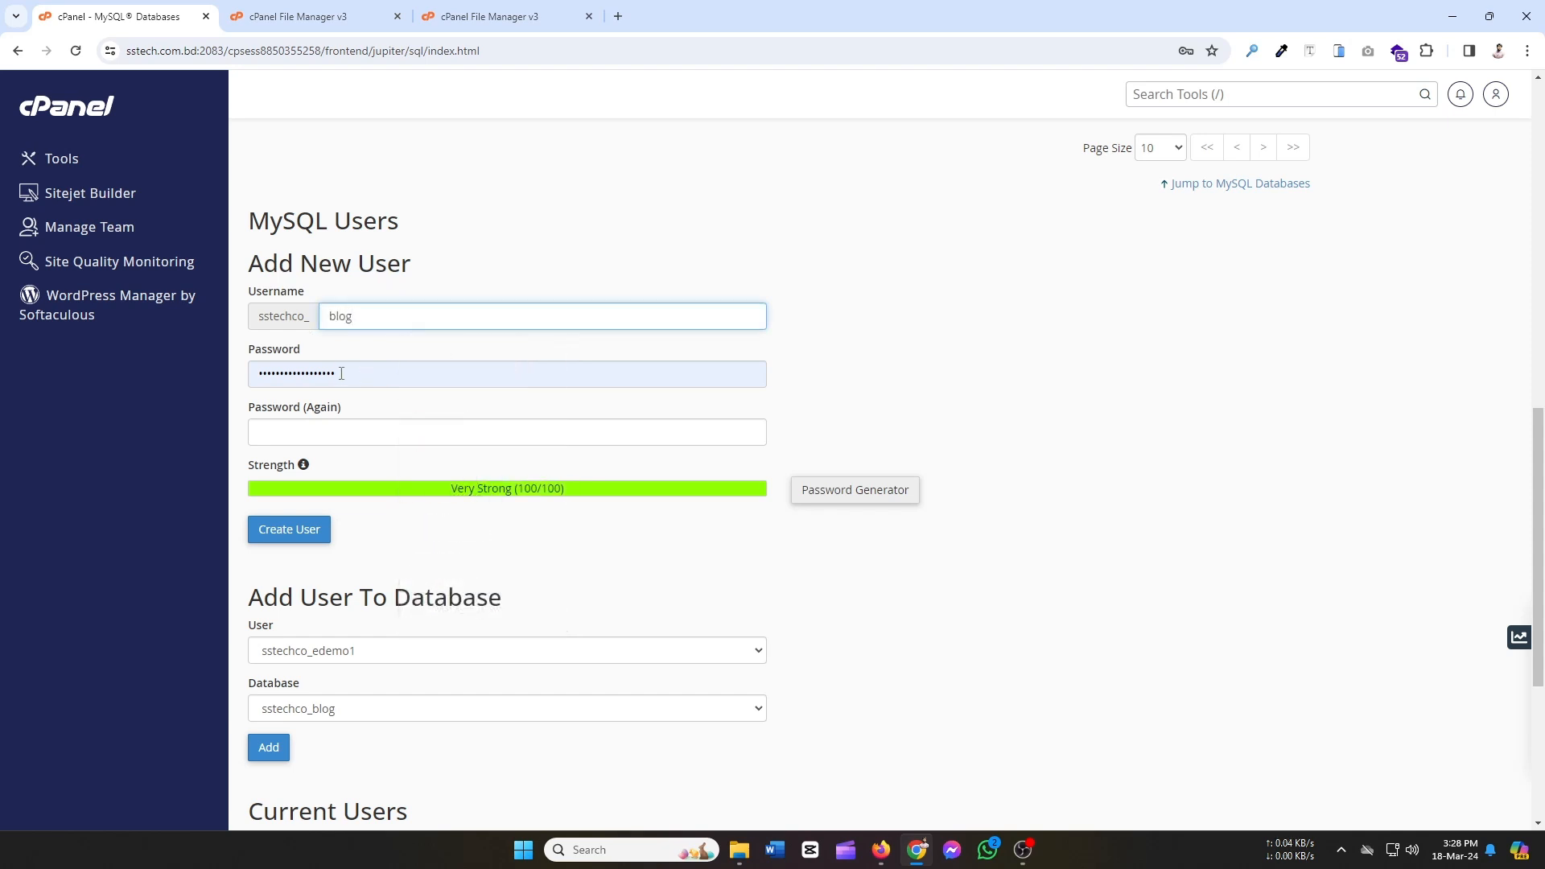
# Clear the autofilled password and dismiss the saved-password suggestions.
pyautogui.moveTo(341, 373); pyautogui.dragTo(122, 380)
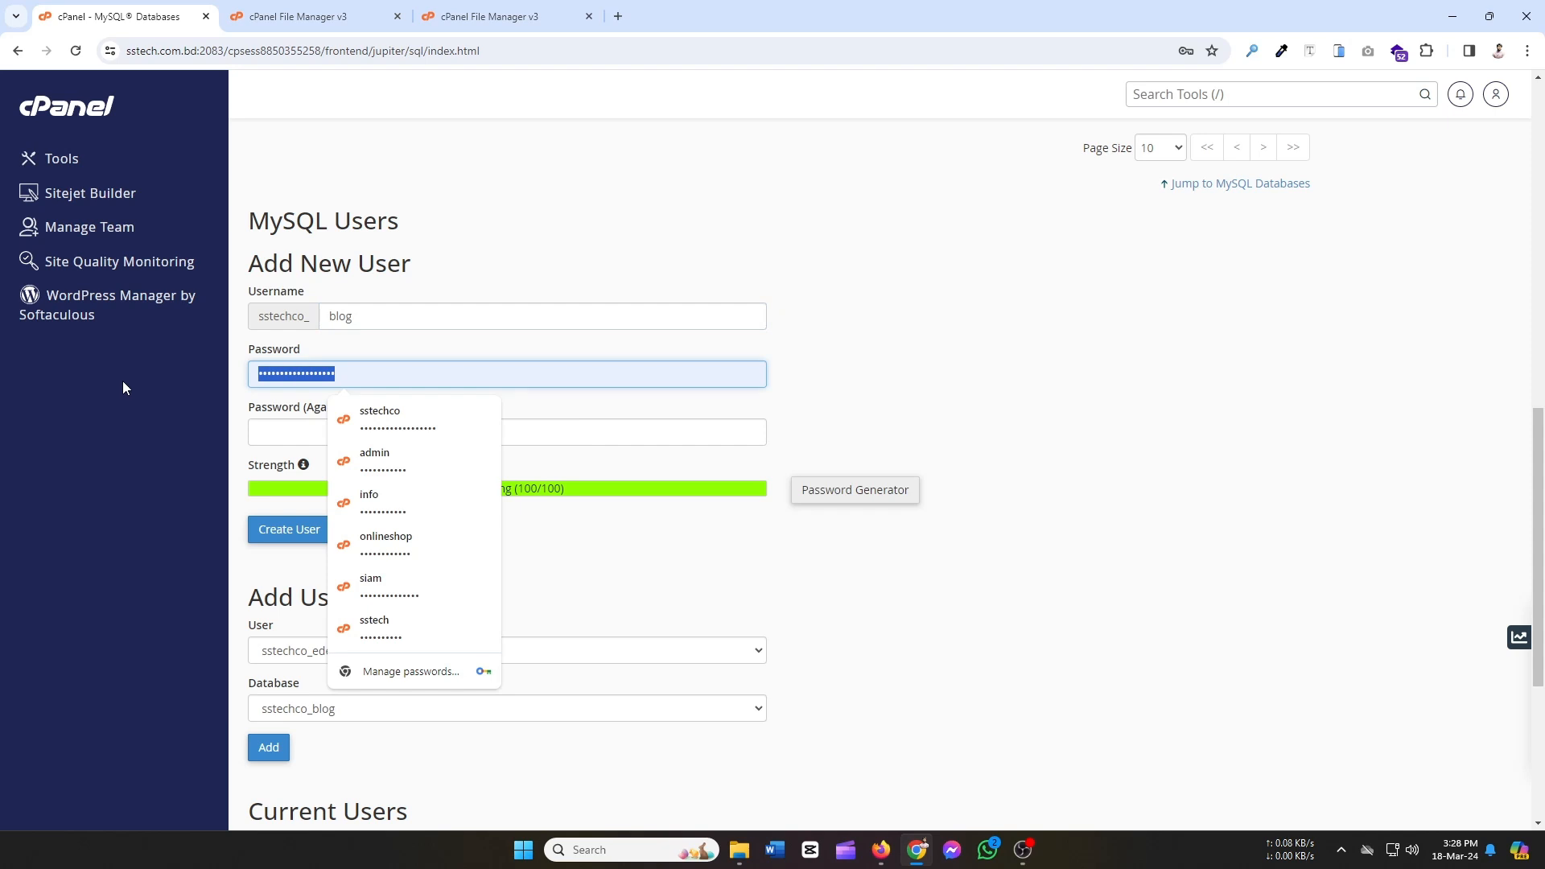
pyautogui.press('BackSpace')
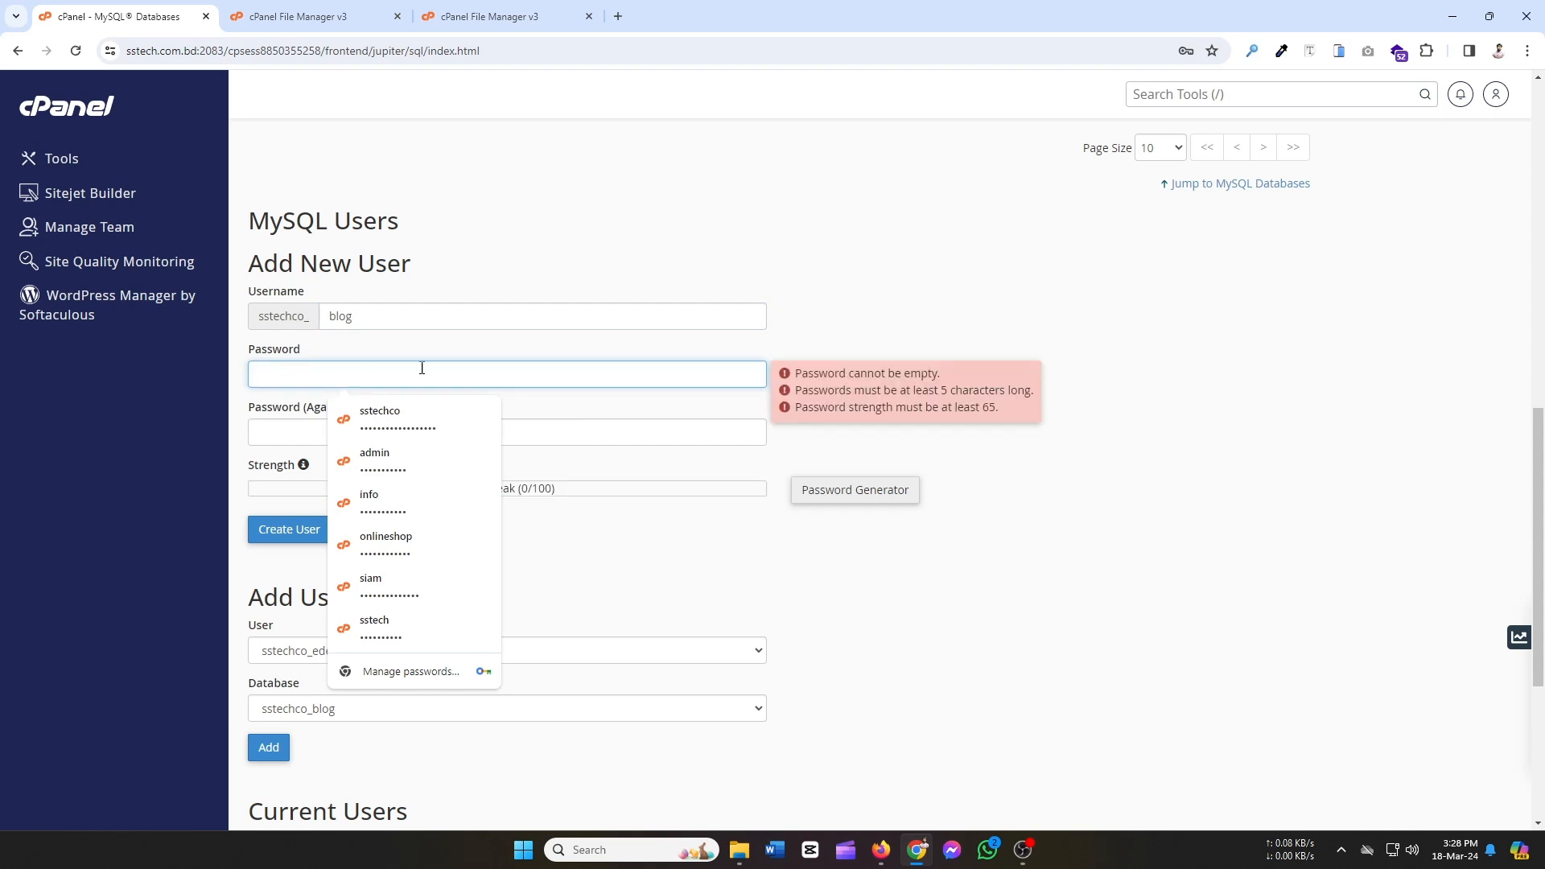
pyautogui.click(1043, 539)
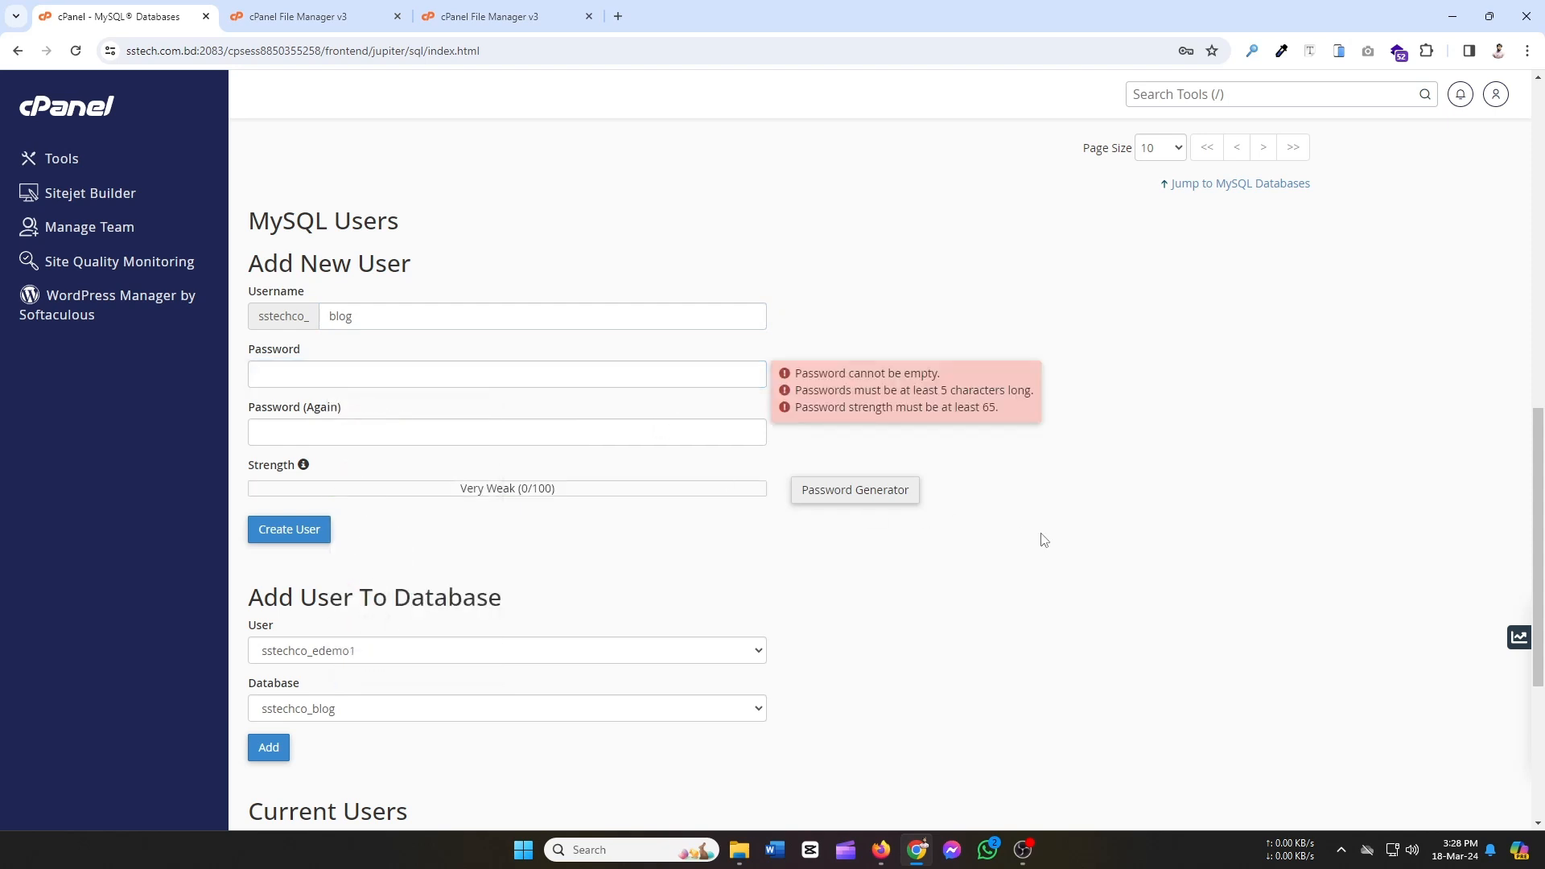
pyautogui.click(351, 372)
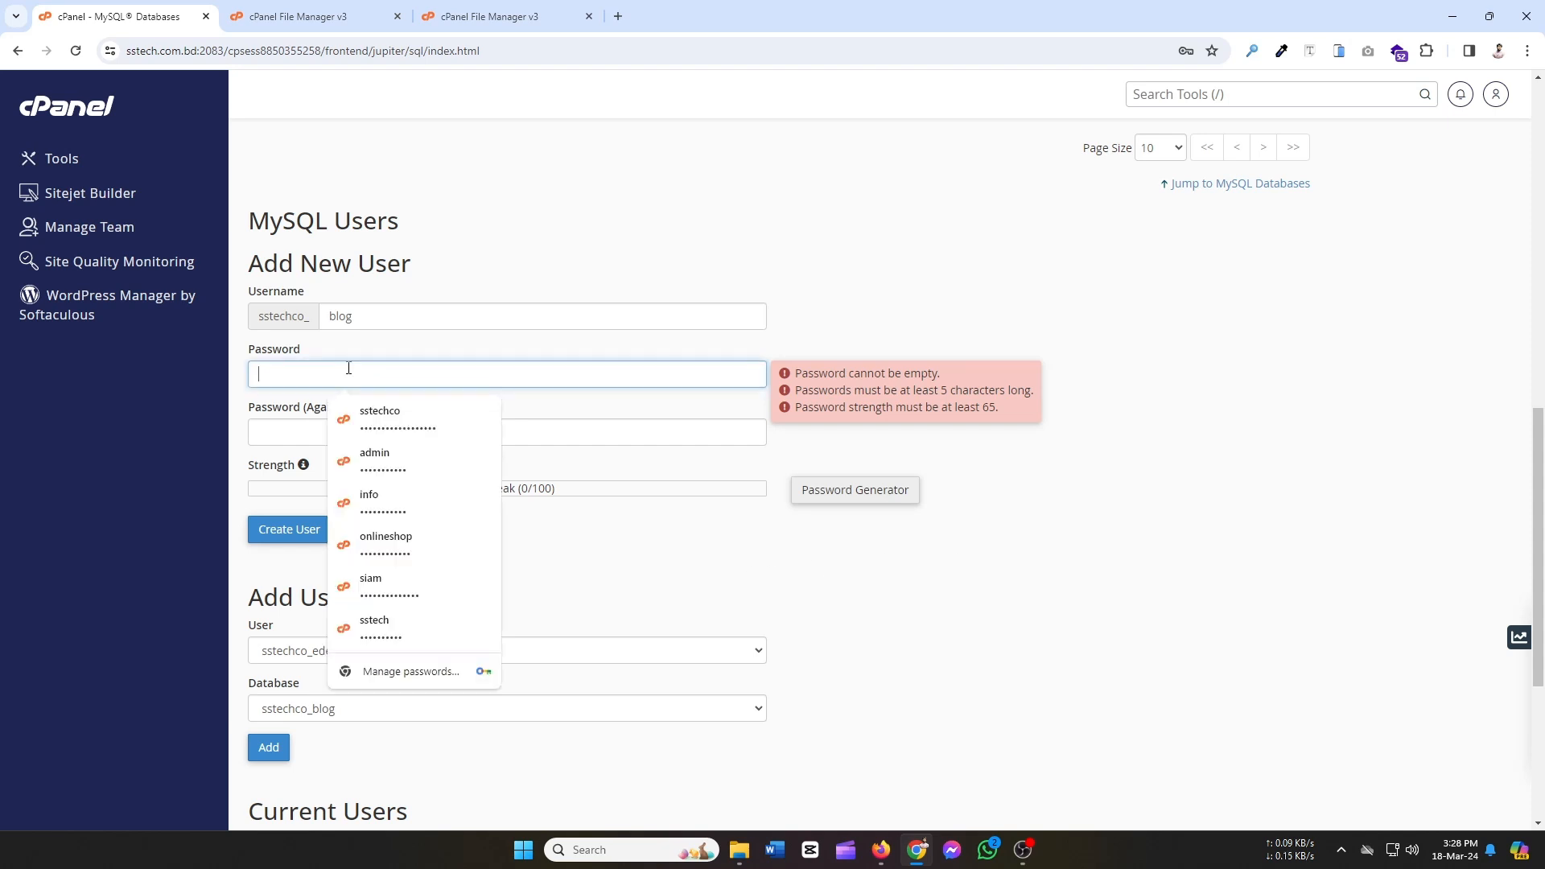
# Generate and copy a very strong password, use it, and create user sstechco_blog.
pyautogui.click(881, 491)
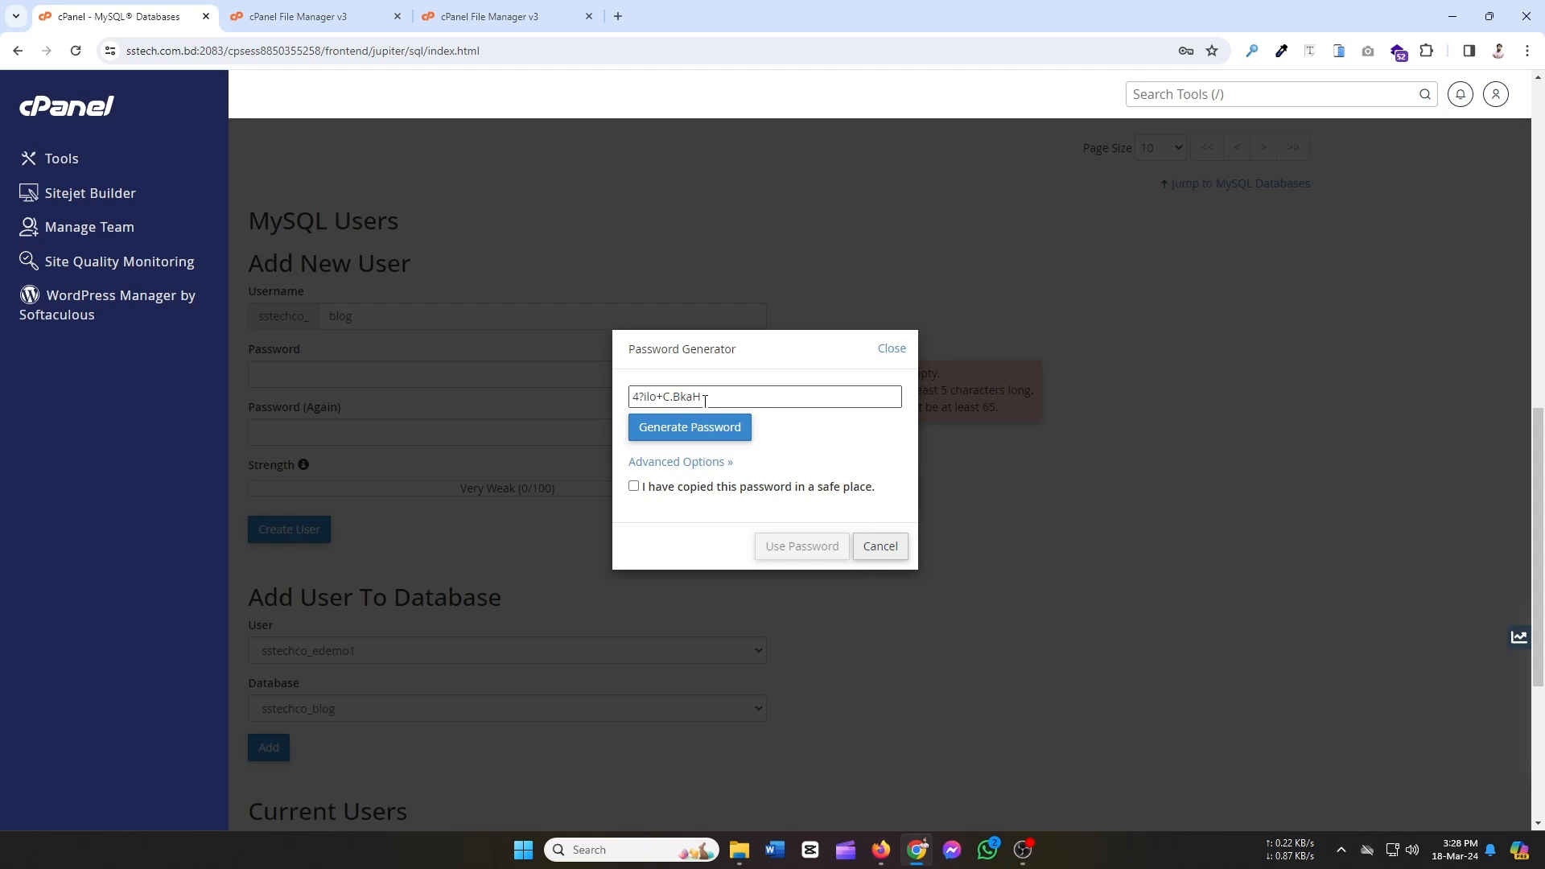
pyautogui.moveTo(705, 400); pyautogui.dragTo(638, 397)
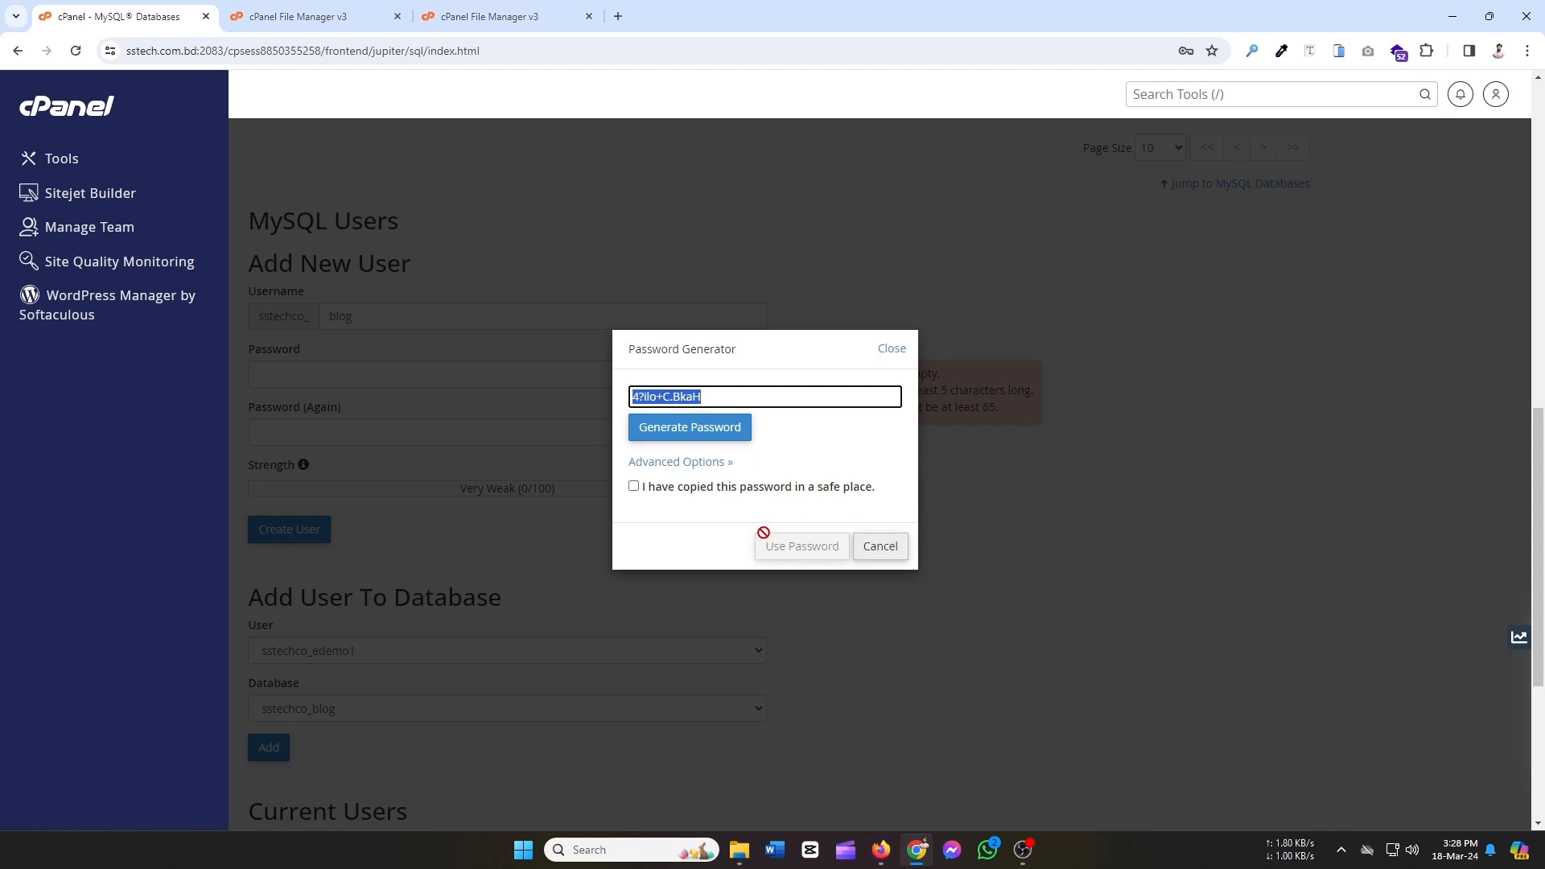
pyautogui.click(634, 488)
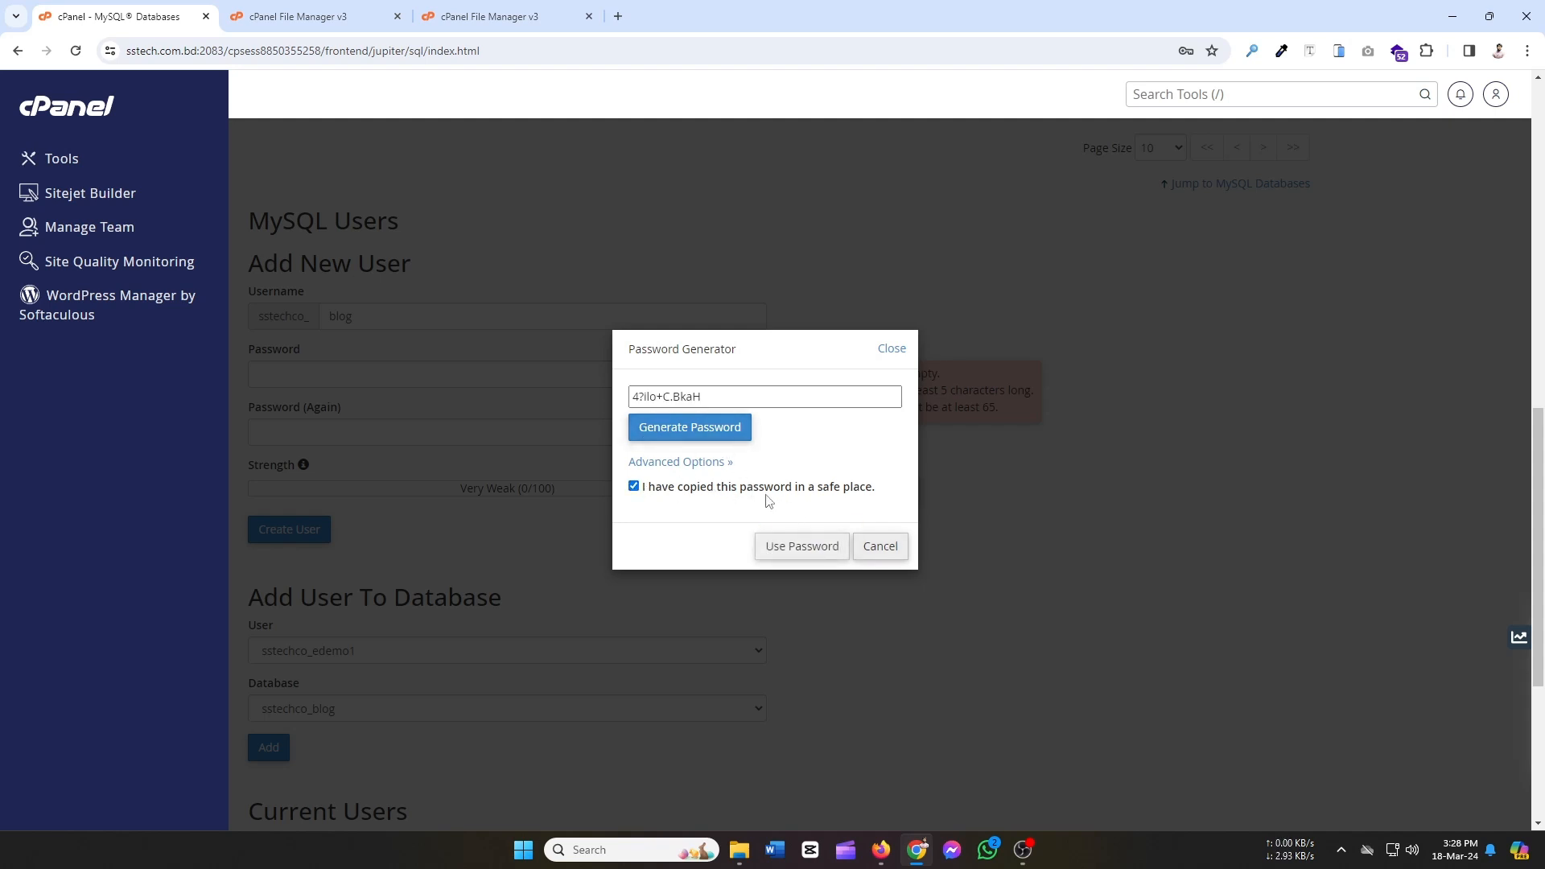
pyautogui.click(800, 545)
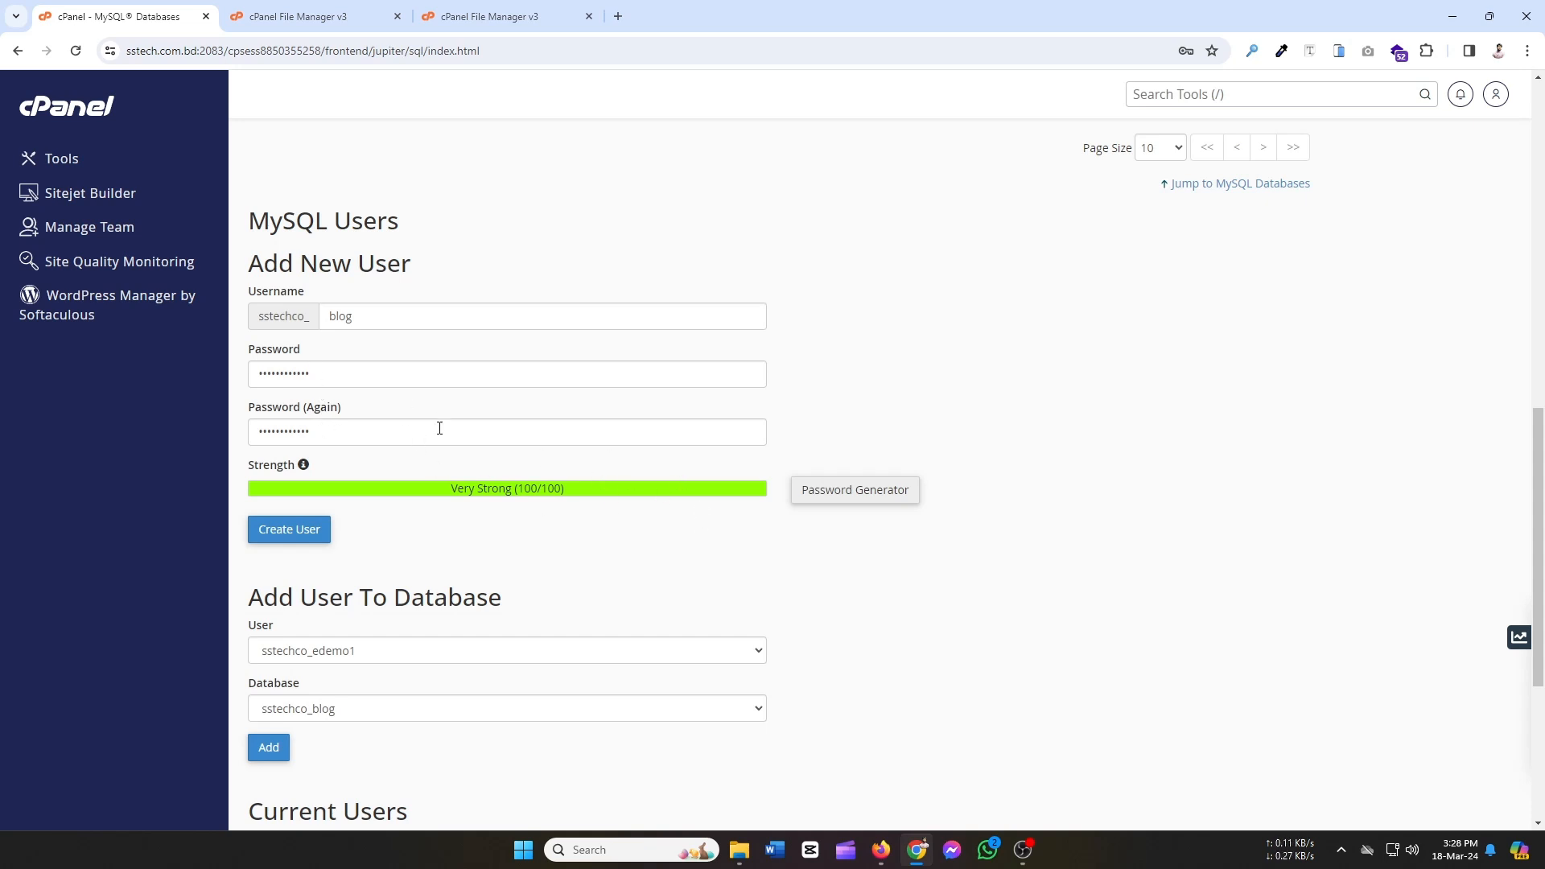
pyautogui.click(298, 541)
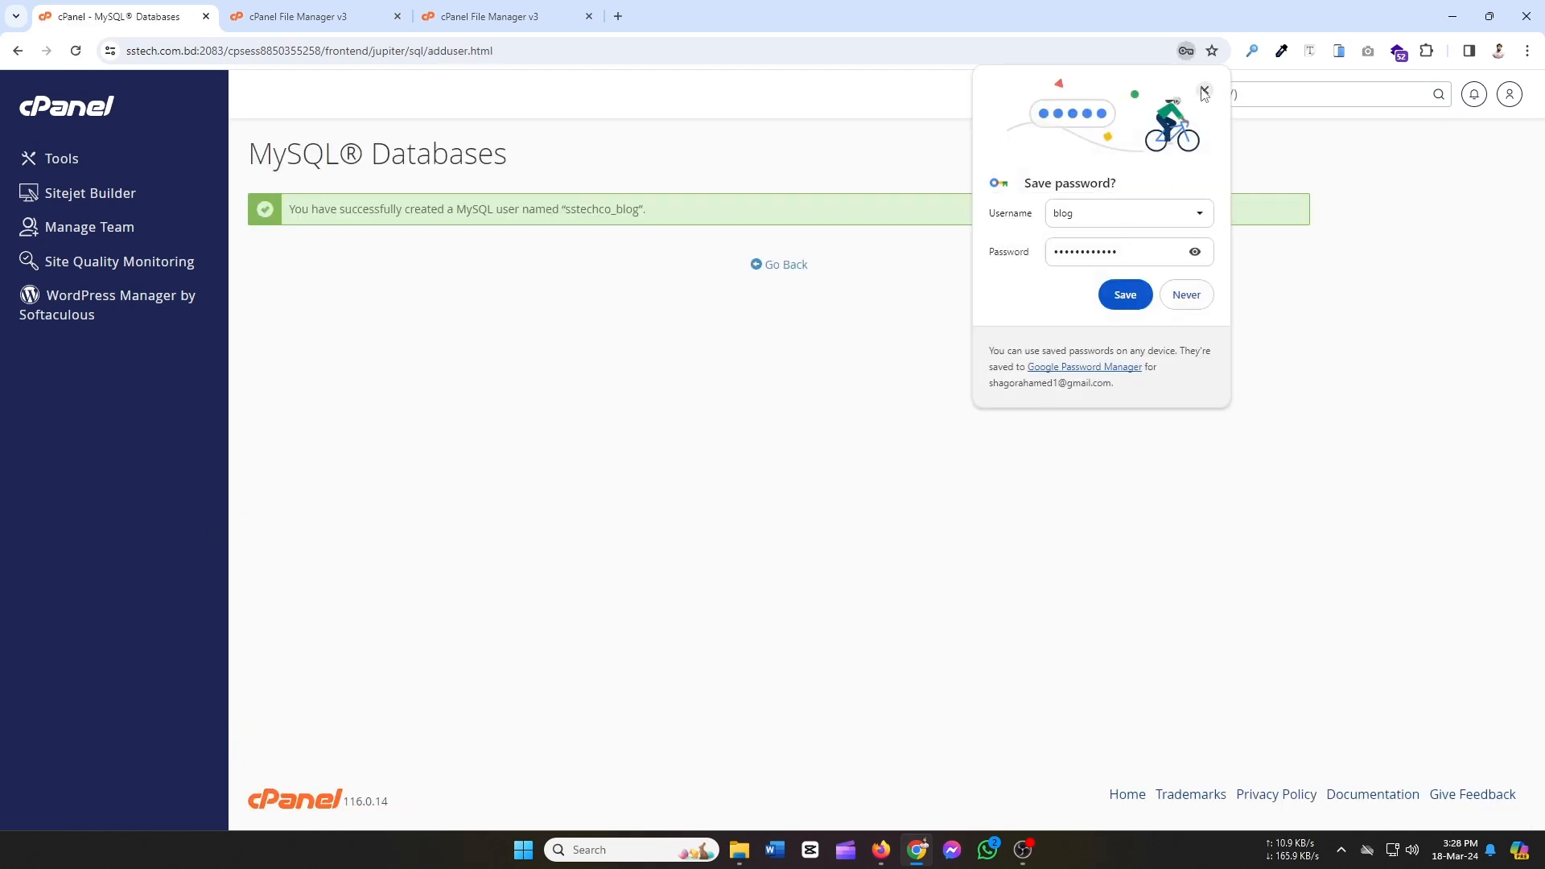
# Dismiss the browser's save-password offer and return to the MySQL Databases page.
pyautogui.click(1205, 90)
pyautogui.click(786, 265)
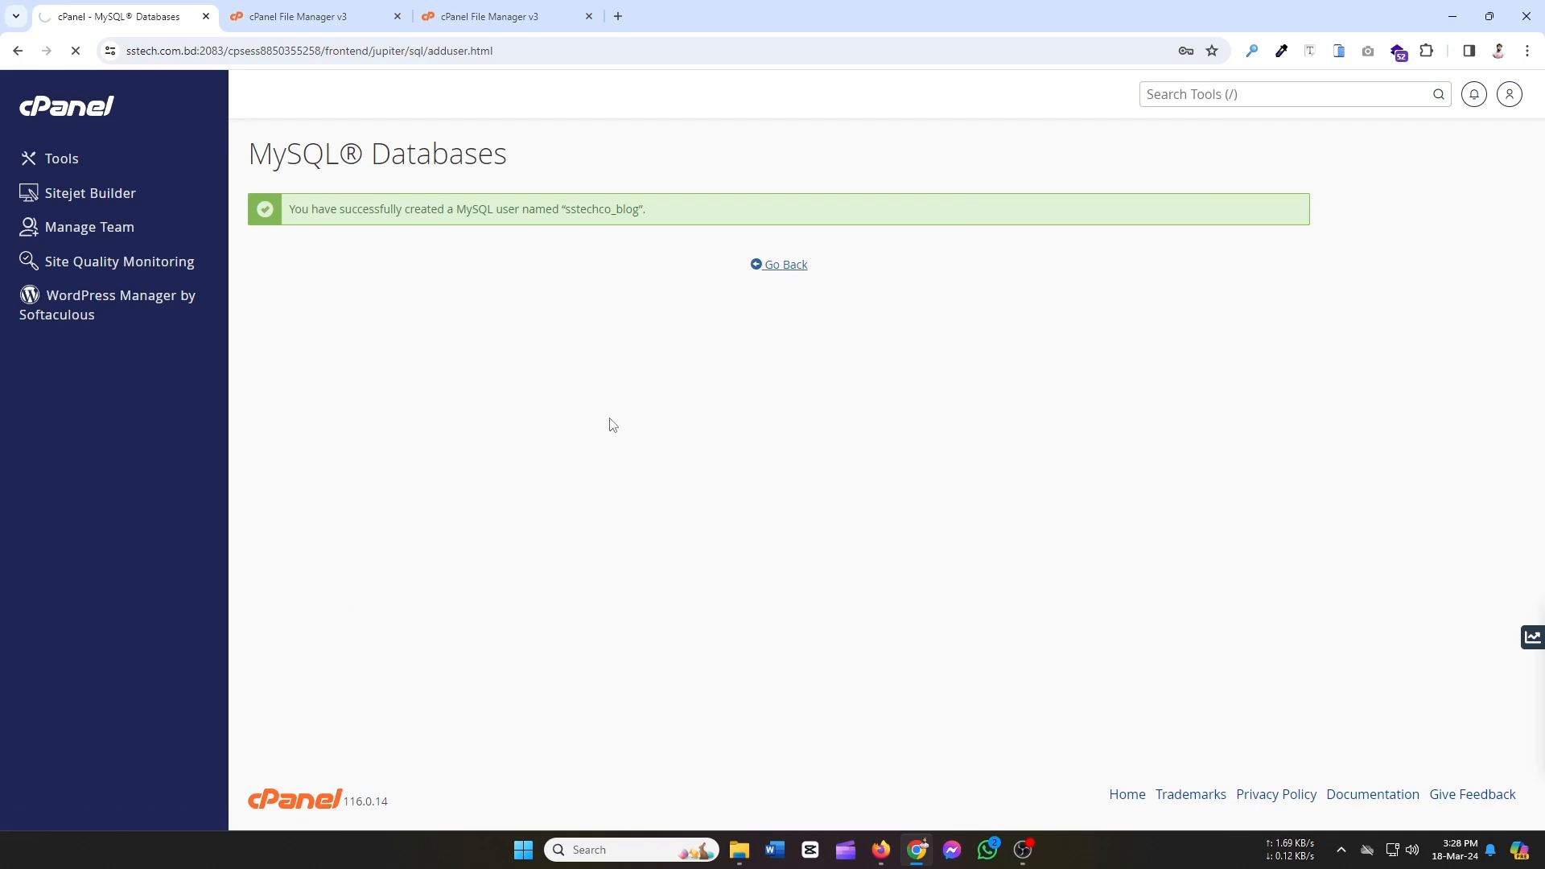
pyautogui.scroll(-5, 569, 435)
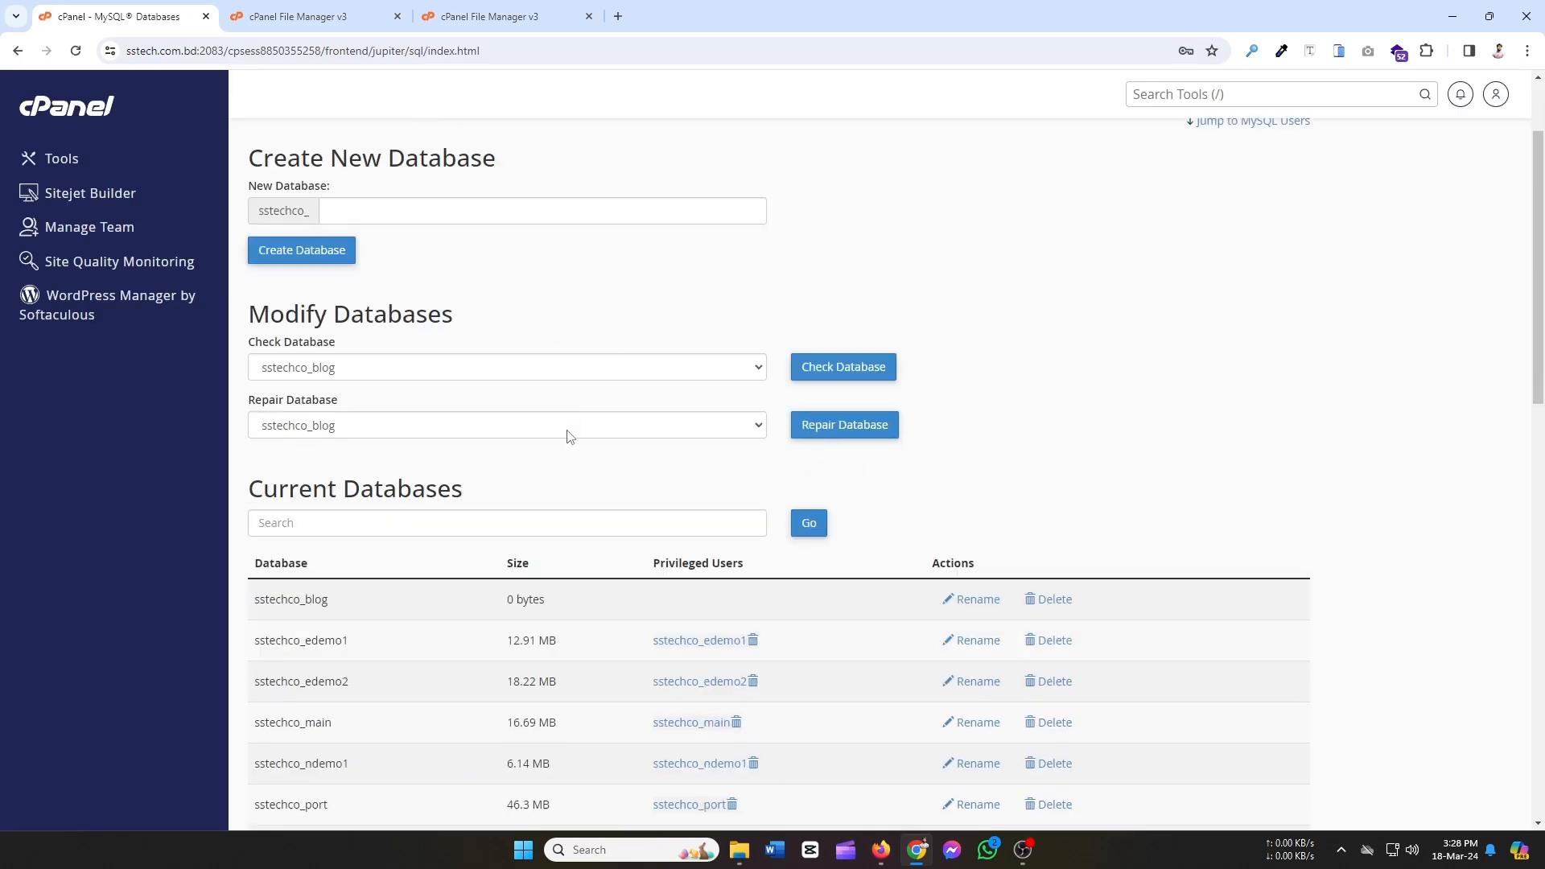
pyautogui.scroll(3, 397, 369)
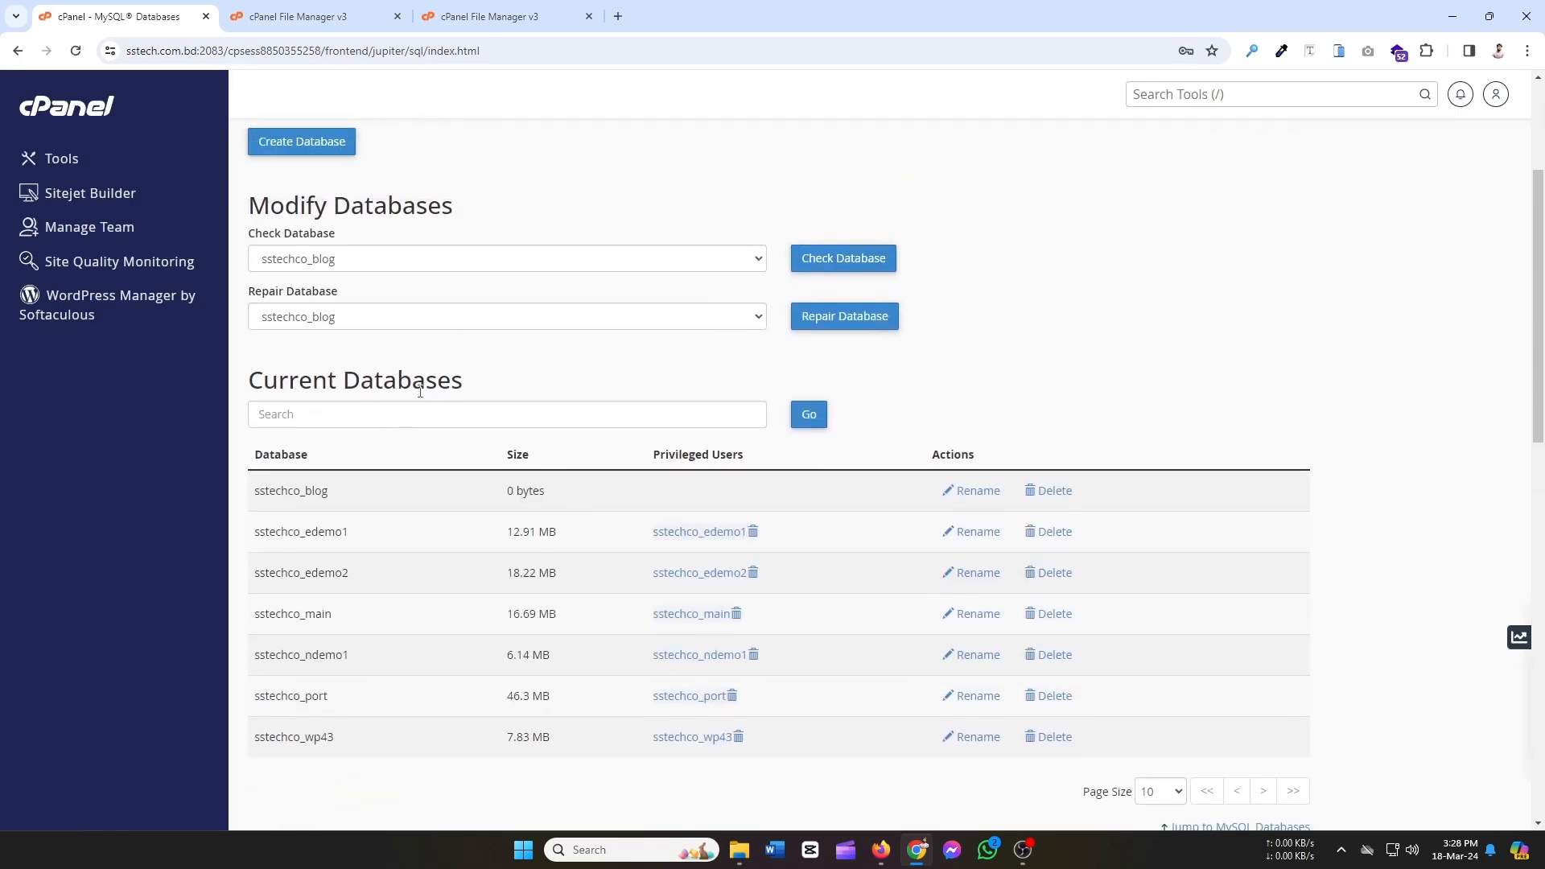
pyautogui.scroll(-3, 439, 408)
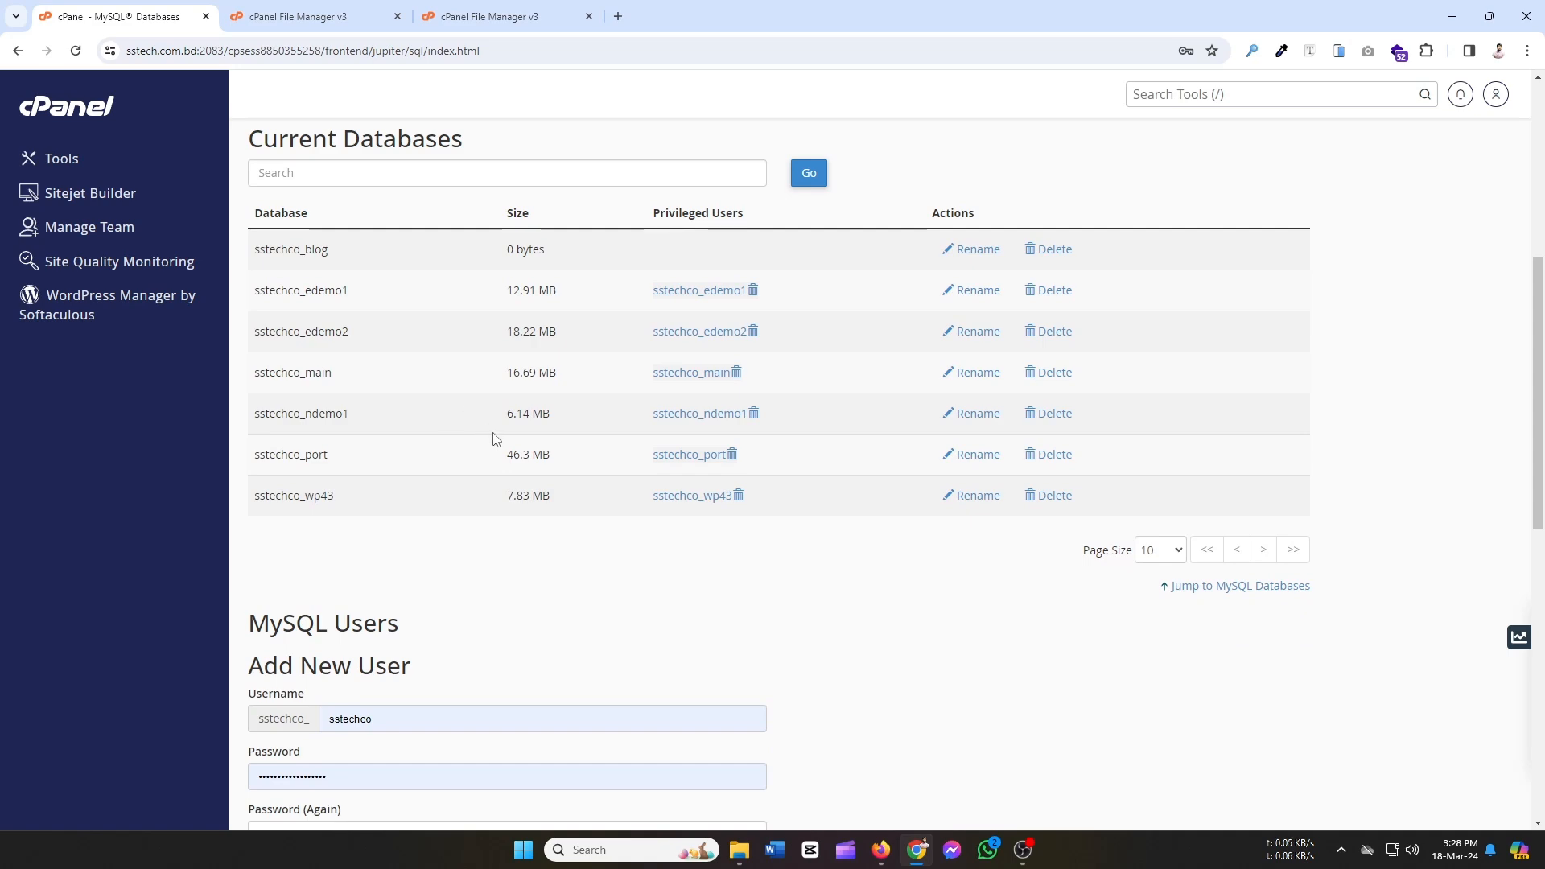
pyautogui.scroll(-7, 610, 526)
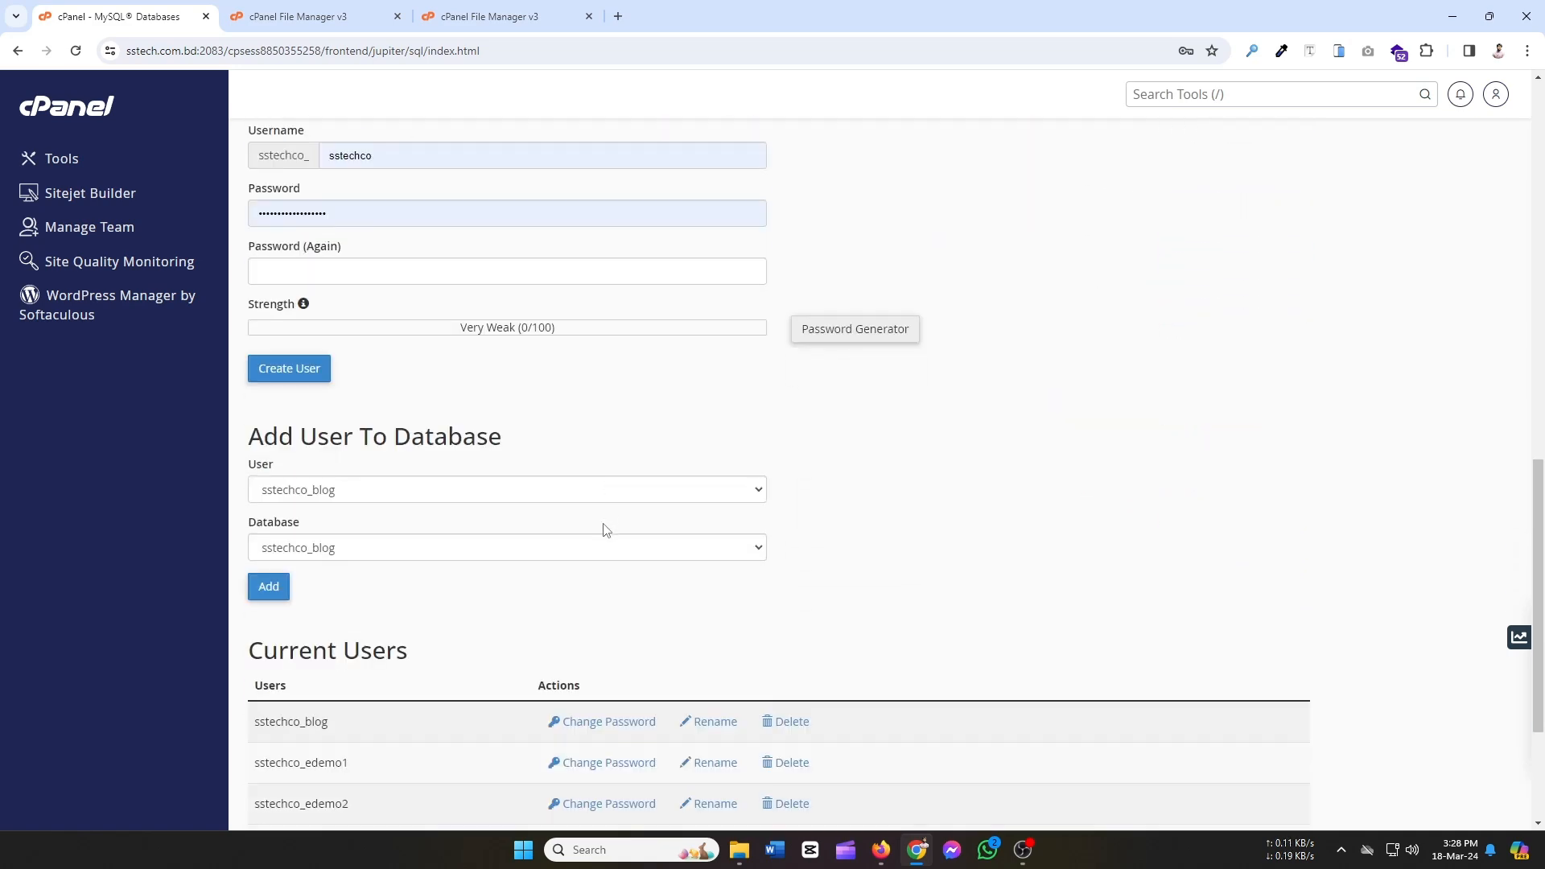
pyautogui.scroll(-3, 629, 548)
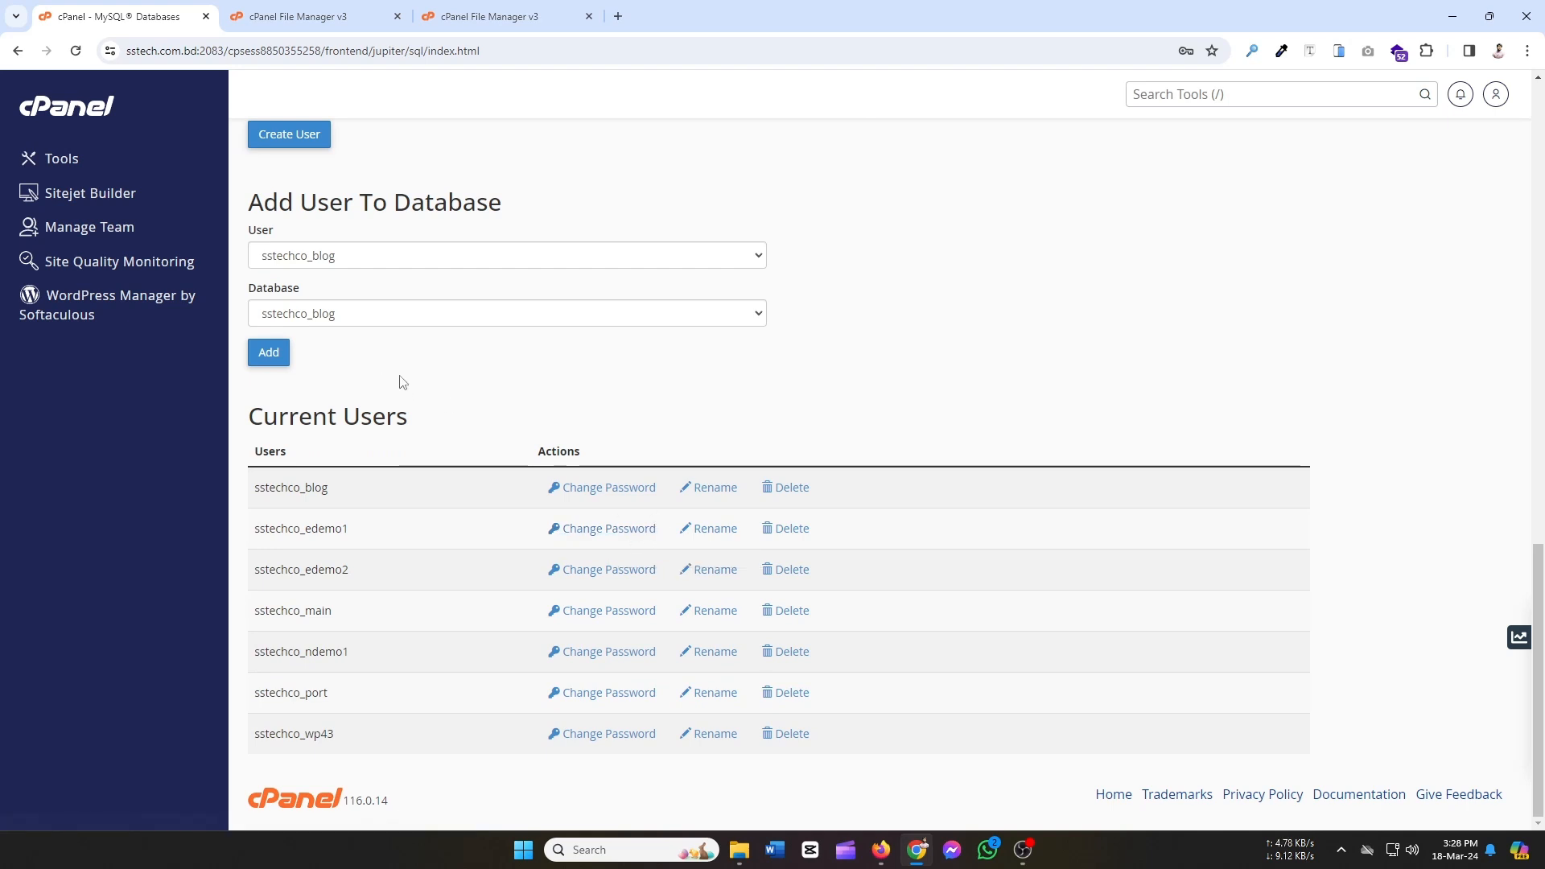
pyautogui.scroll(1, 394, 383)
# Add user sstechco_blog to database sstechco_blog.
pyautogui.click(344, 344)
pyautogui.click(336, 362)
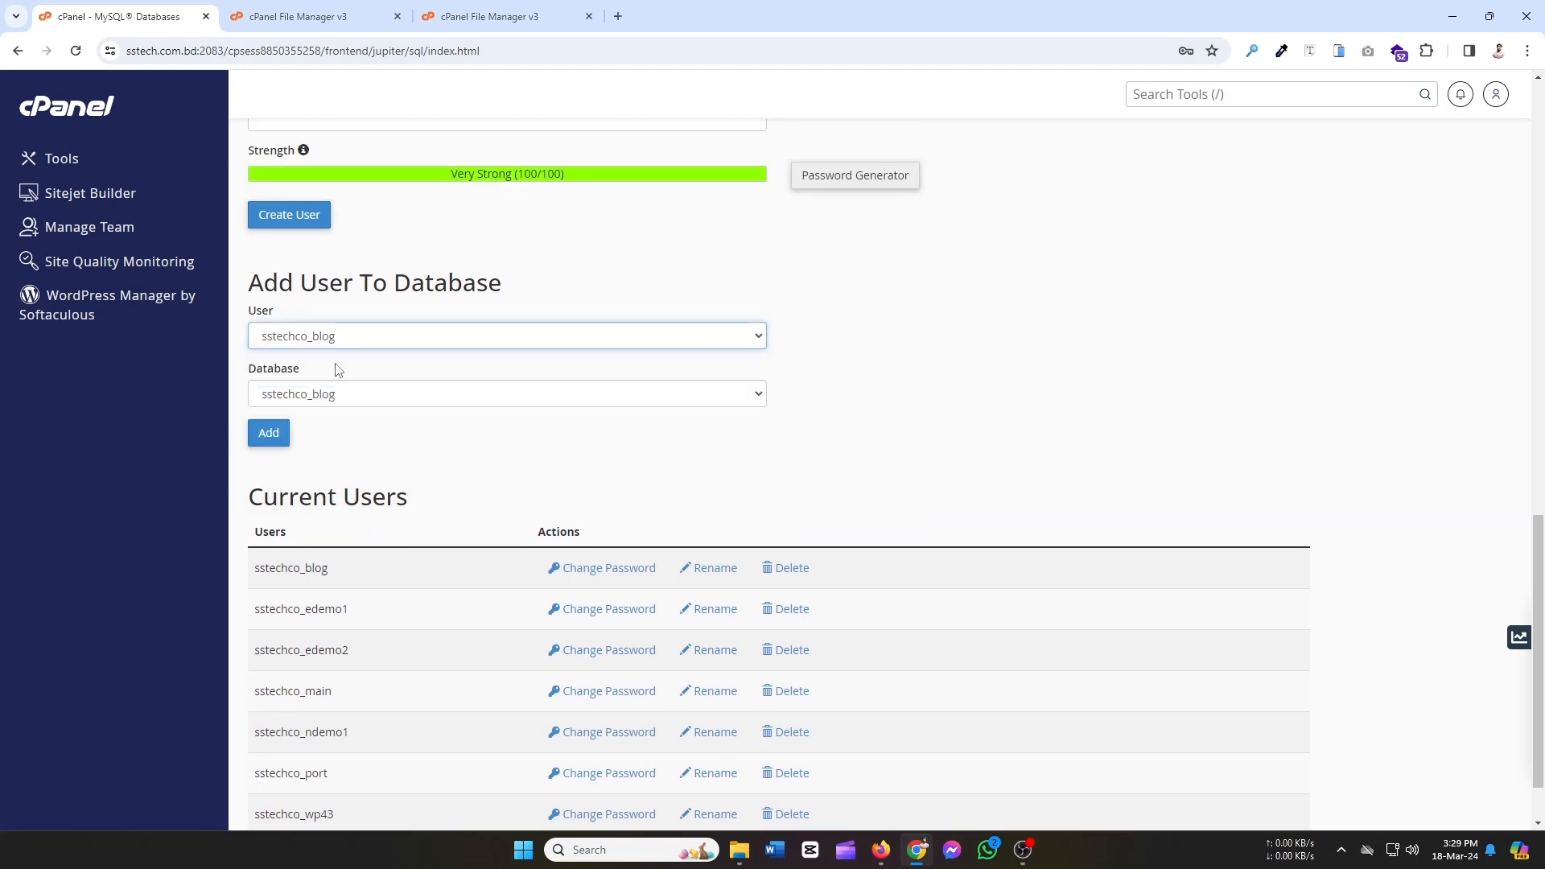
pyautogui.click(301, 397)
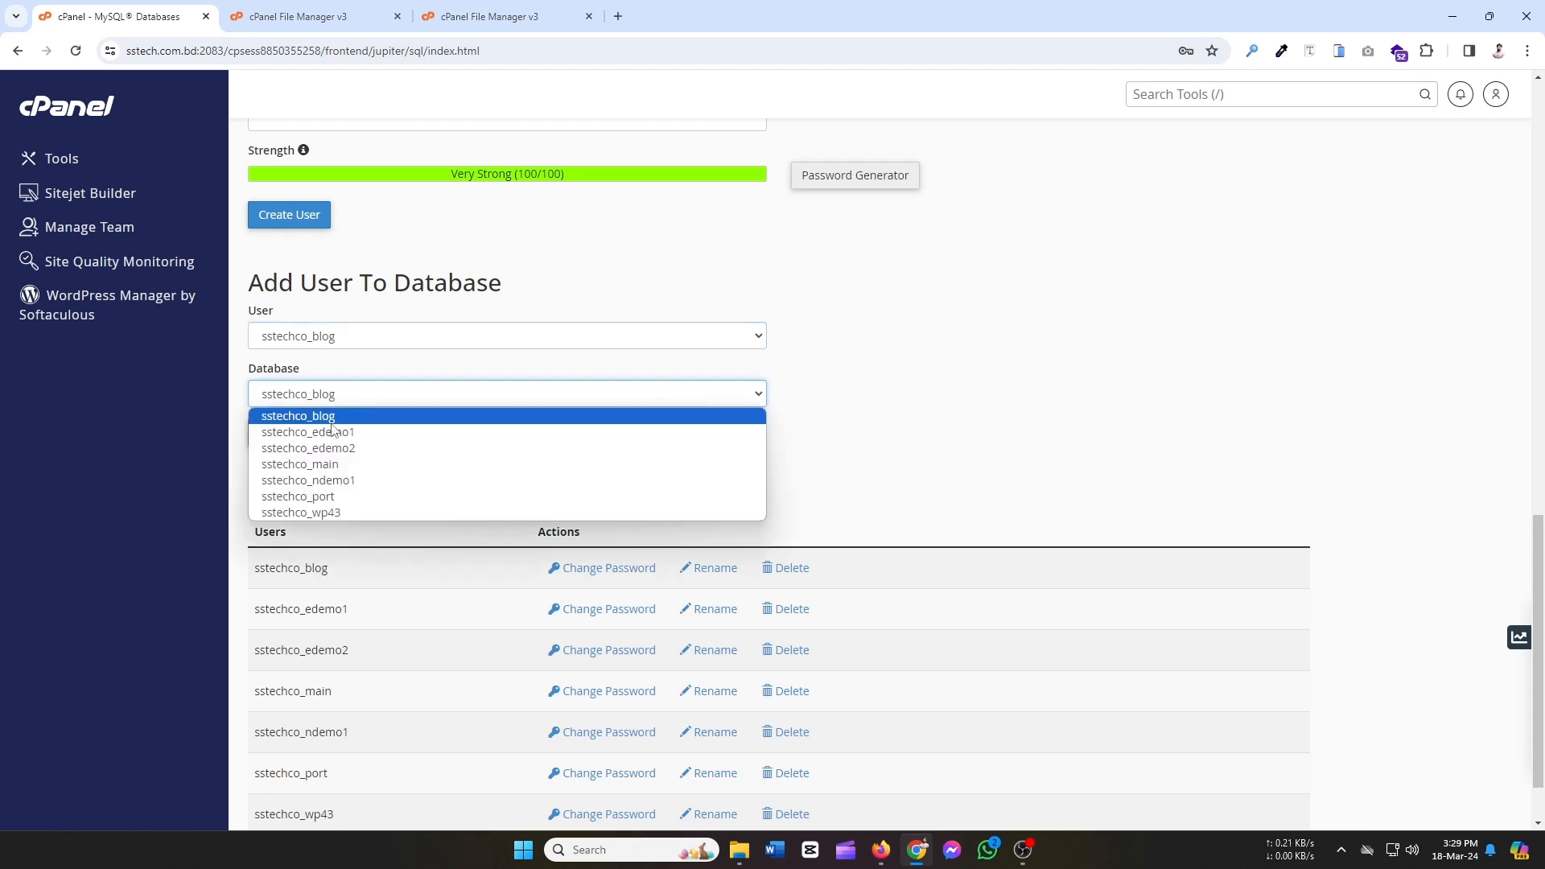
pyautogui.click(335, 412)
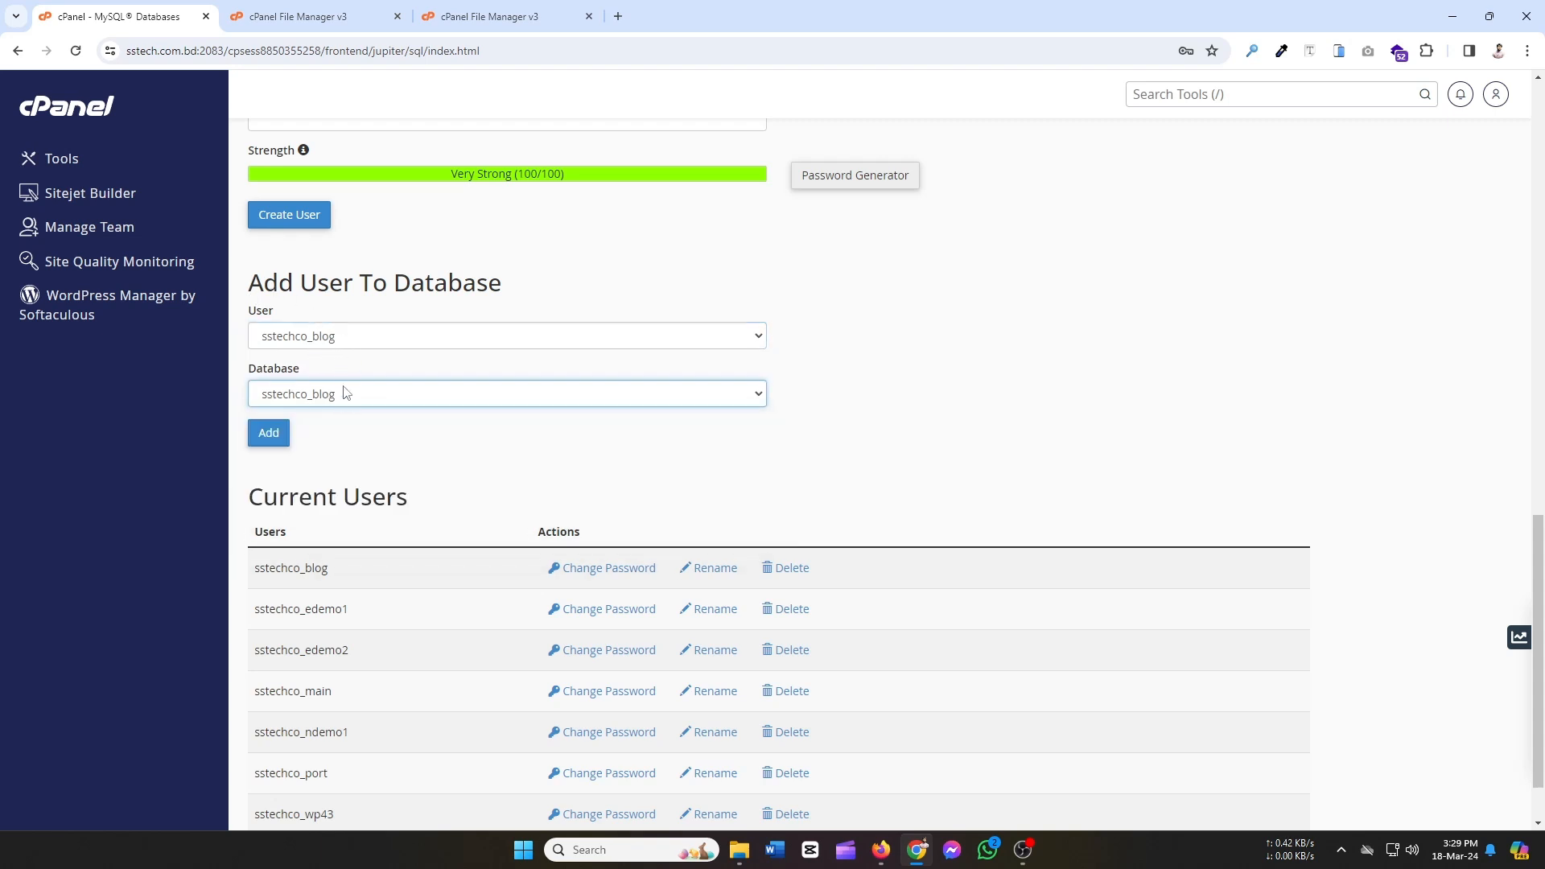
pyautogui.click(268, 433)
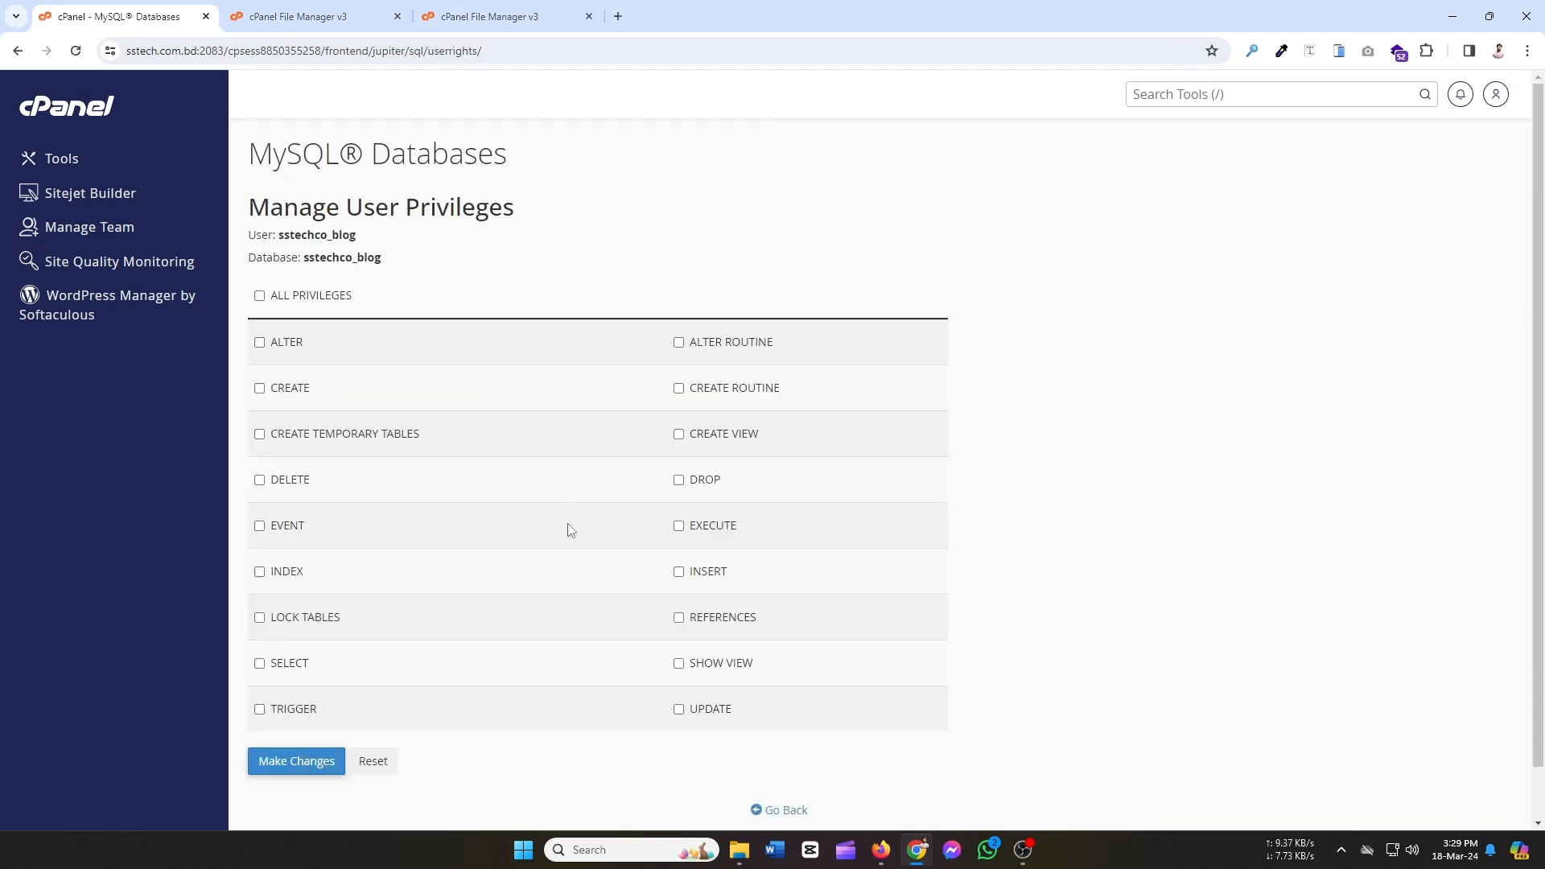
# Tick ALL PRIVILEGES for sstechco_blog, save the changes, and go back to MySQL Databases.
pyautogui.scroll(-1, 569, 527)
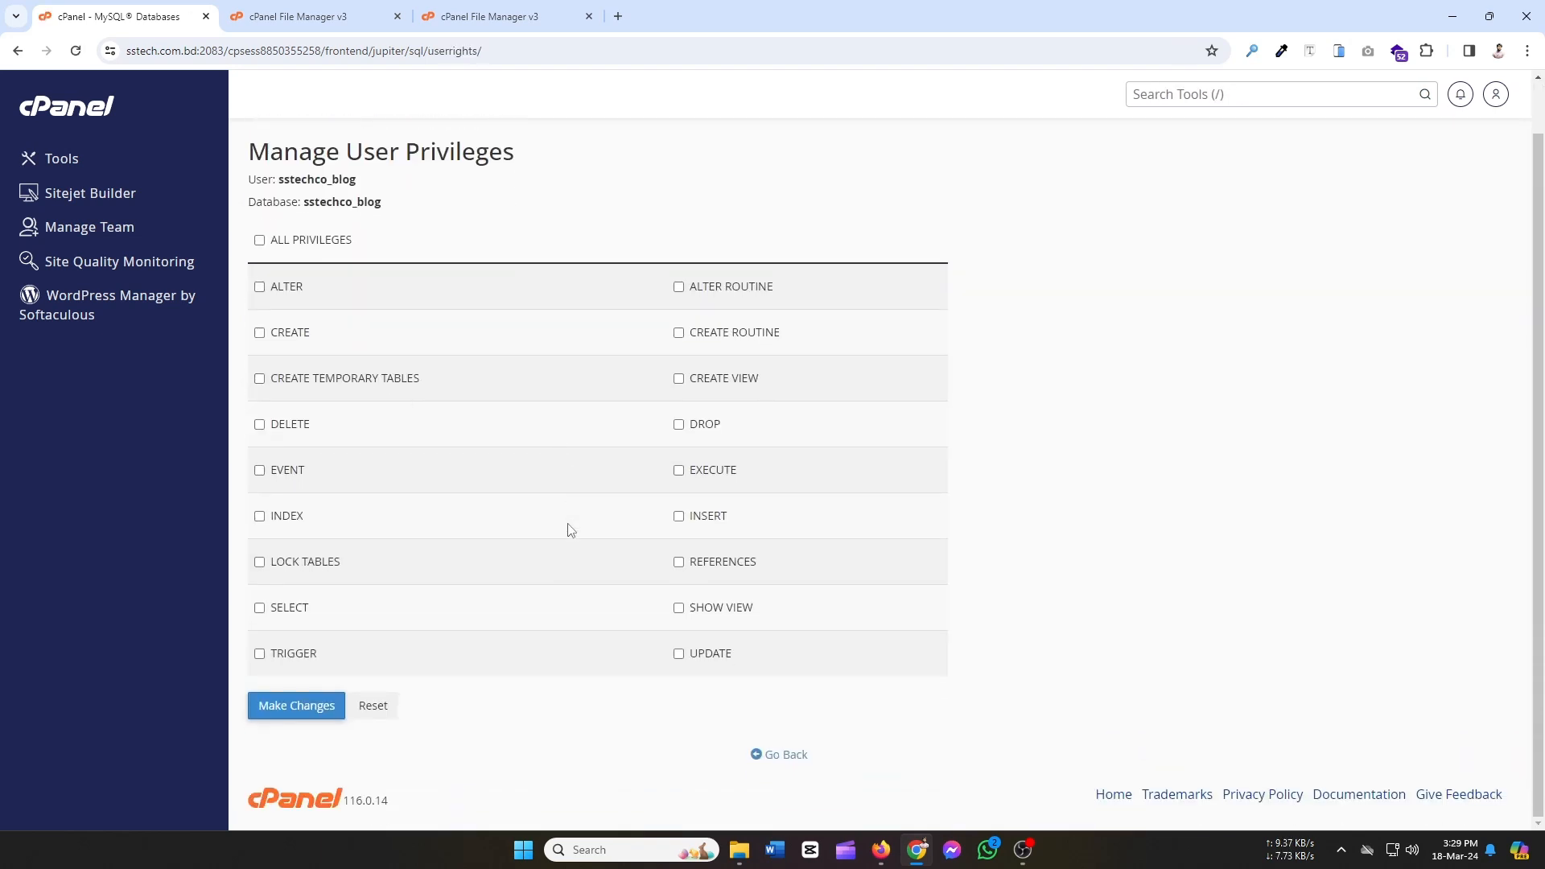
pyautogui.click(259, 240)
pyautogui.click(294, 707)
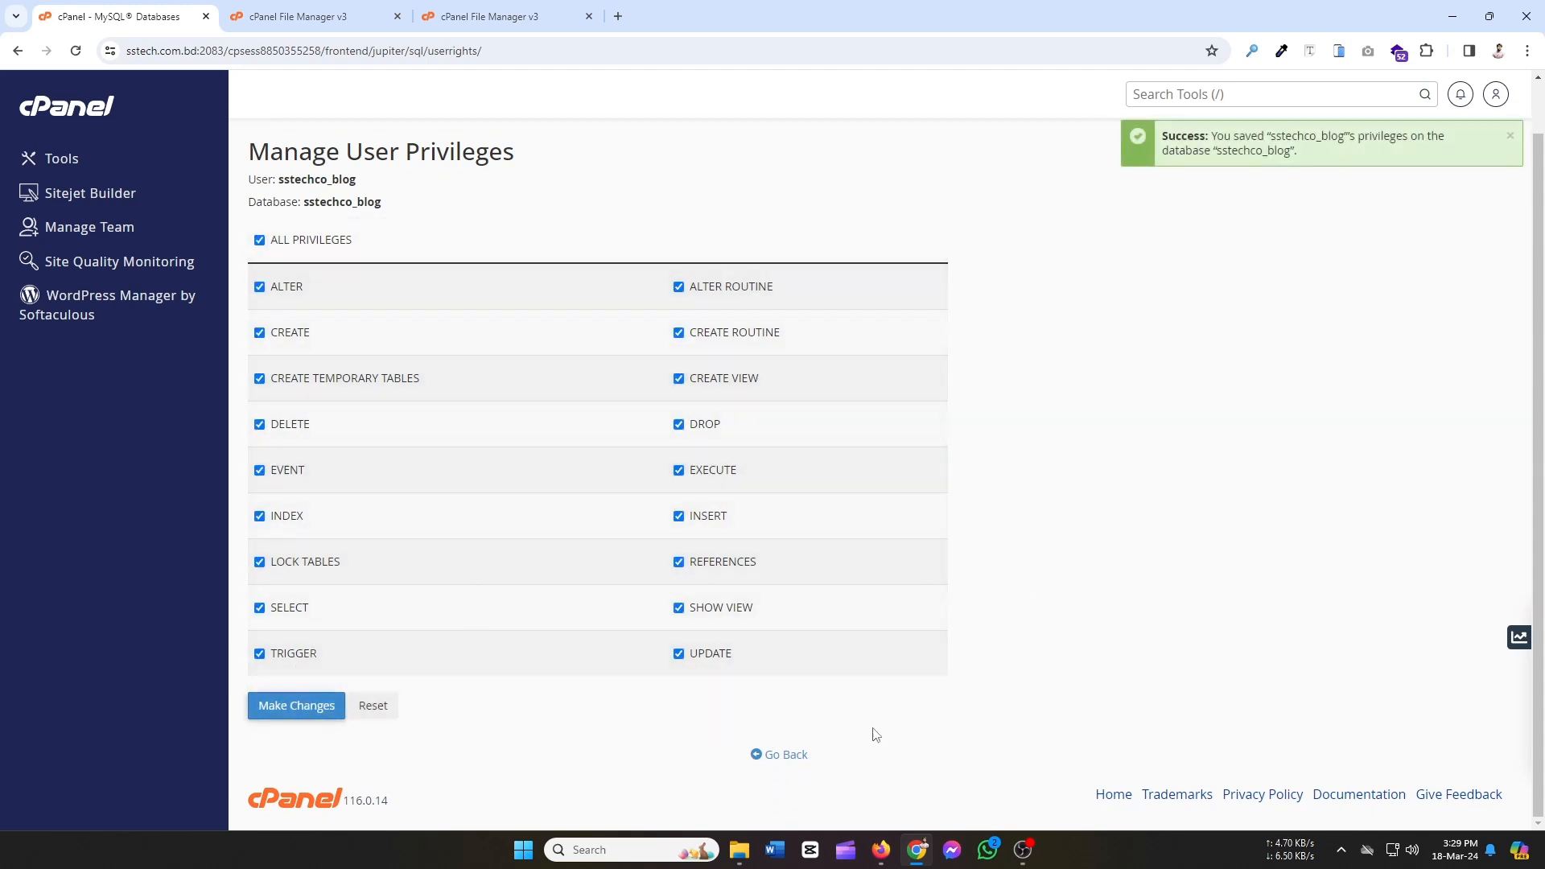
pyautogui.click(786, 756)
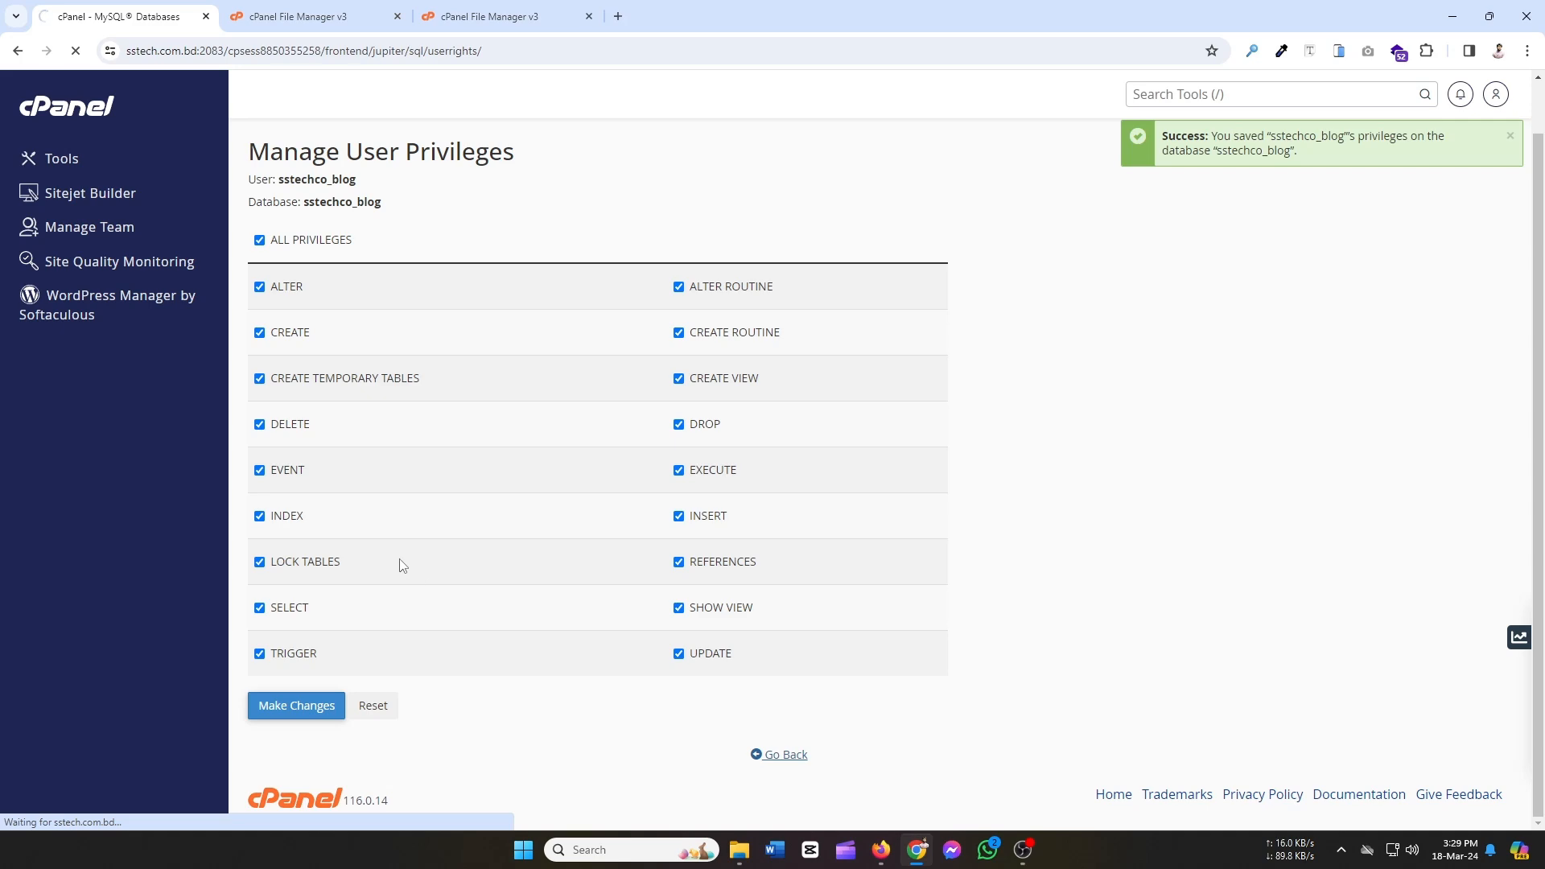
pyautogui.scroll(-9, 434, 481)
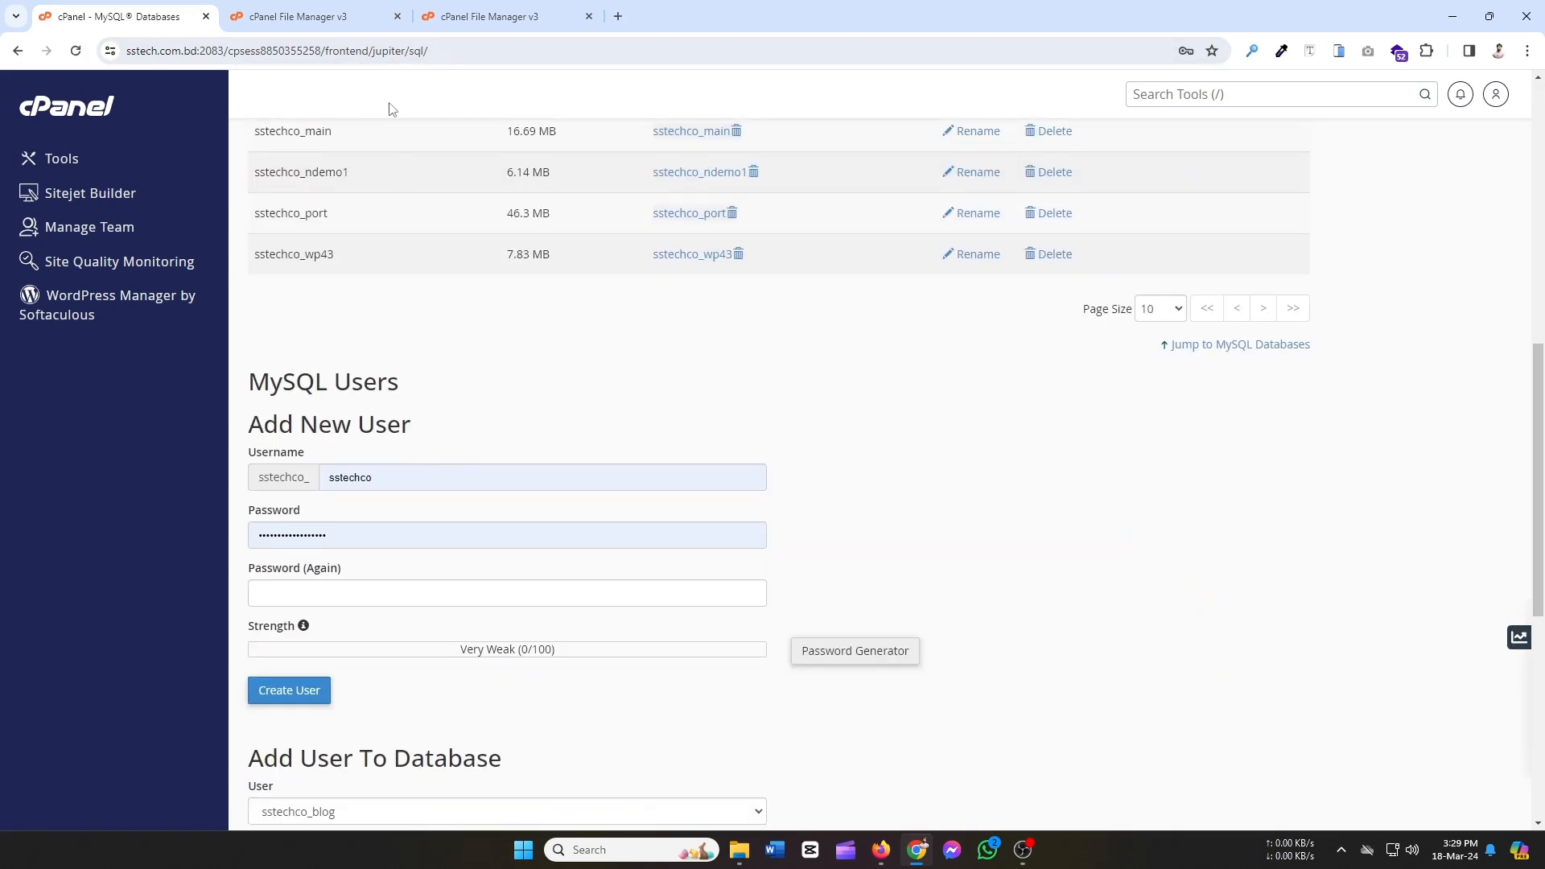
# Close the duplicate File Manager tab, keeping the blog.sstech.com.bd listing.
pyautogui.click(336, 13)
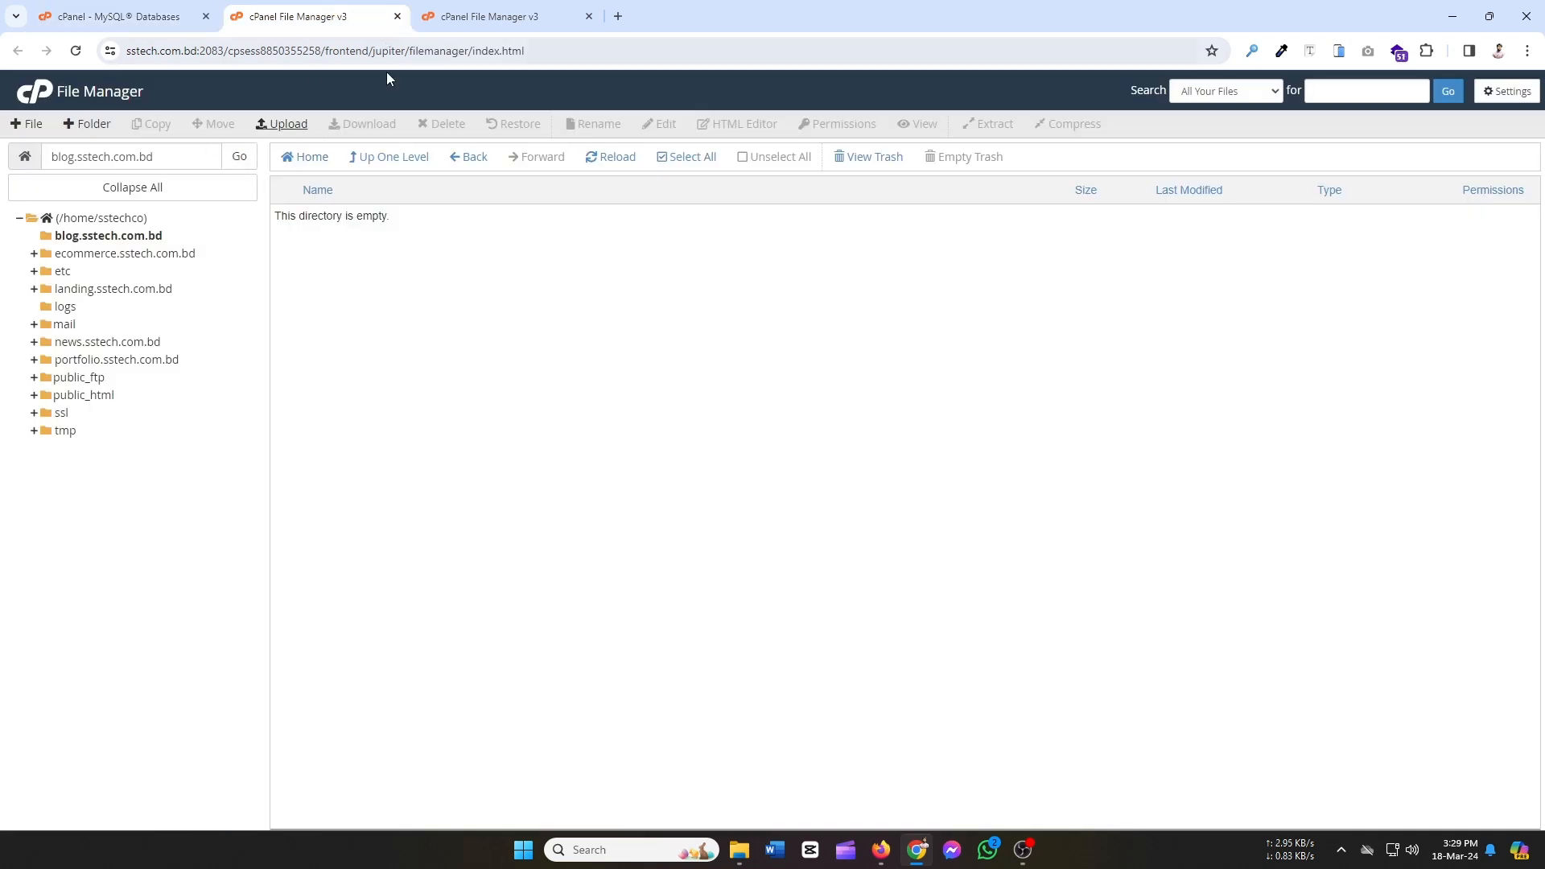
pyautogui.click(430, 19)
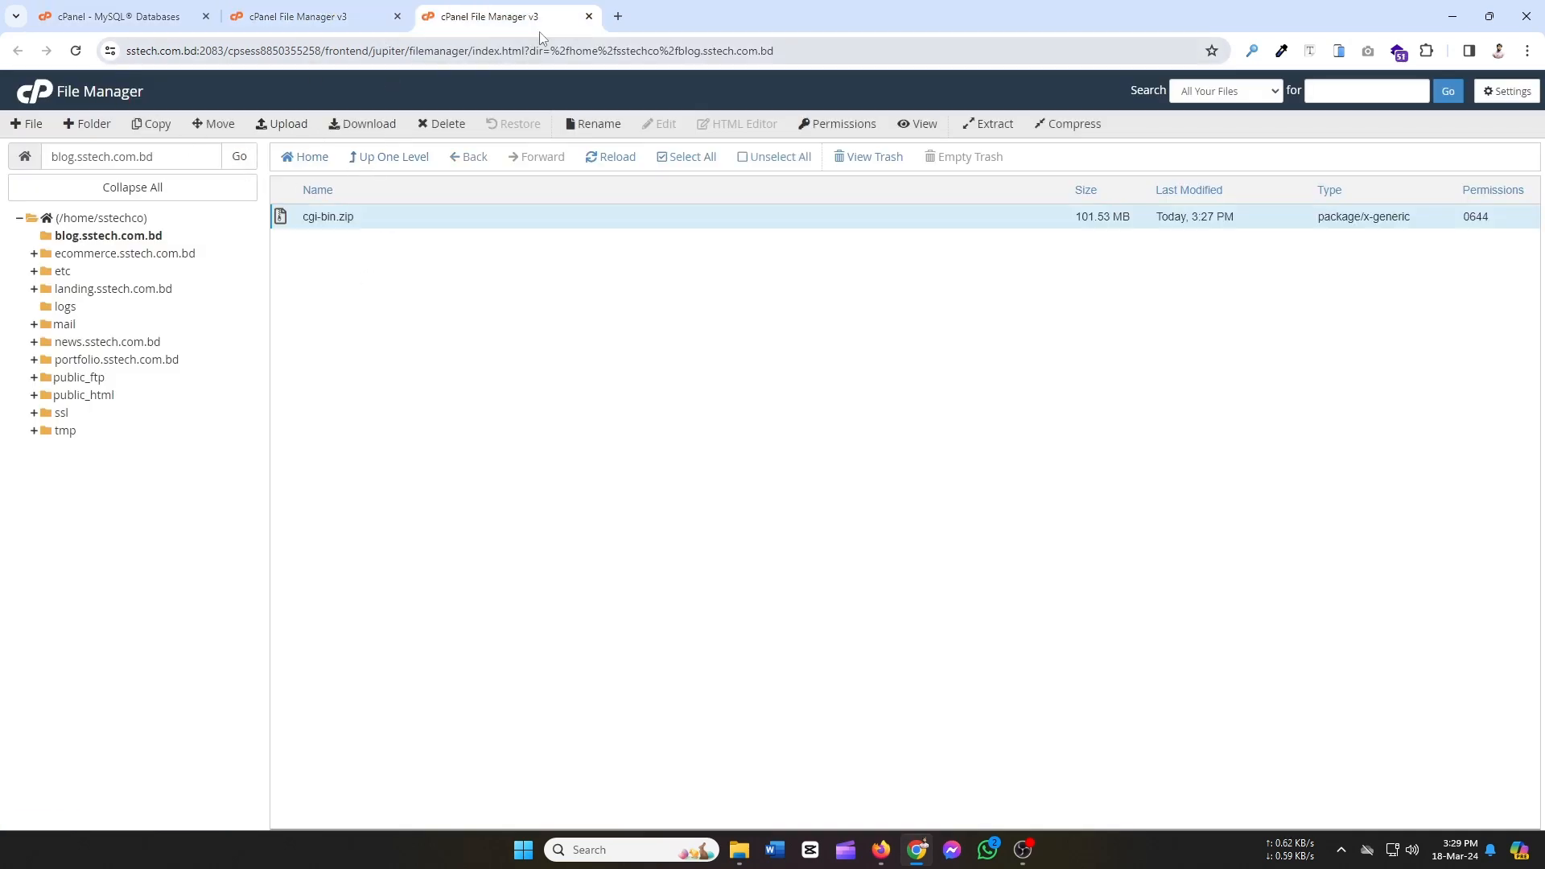
pyautogui.click(406, 21)
pyautogui.click(588, 16)
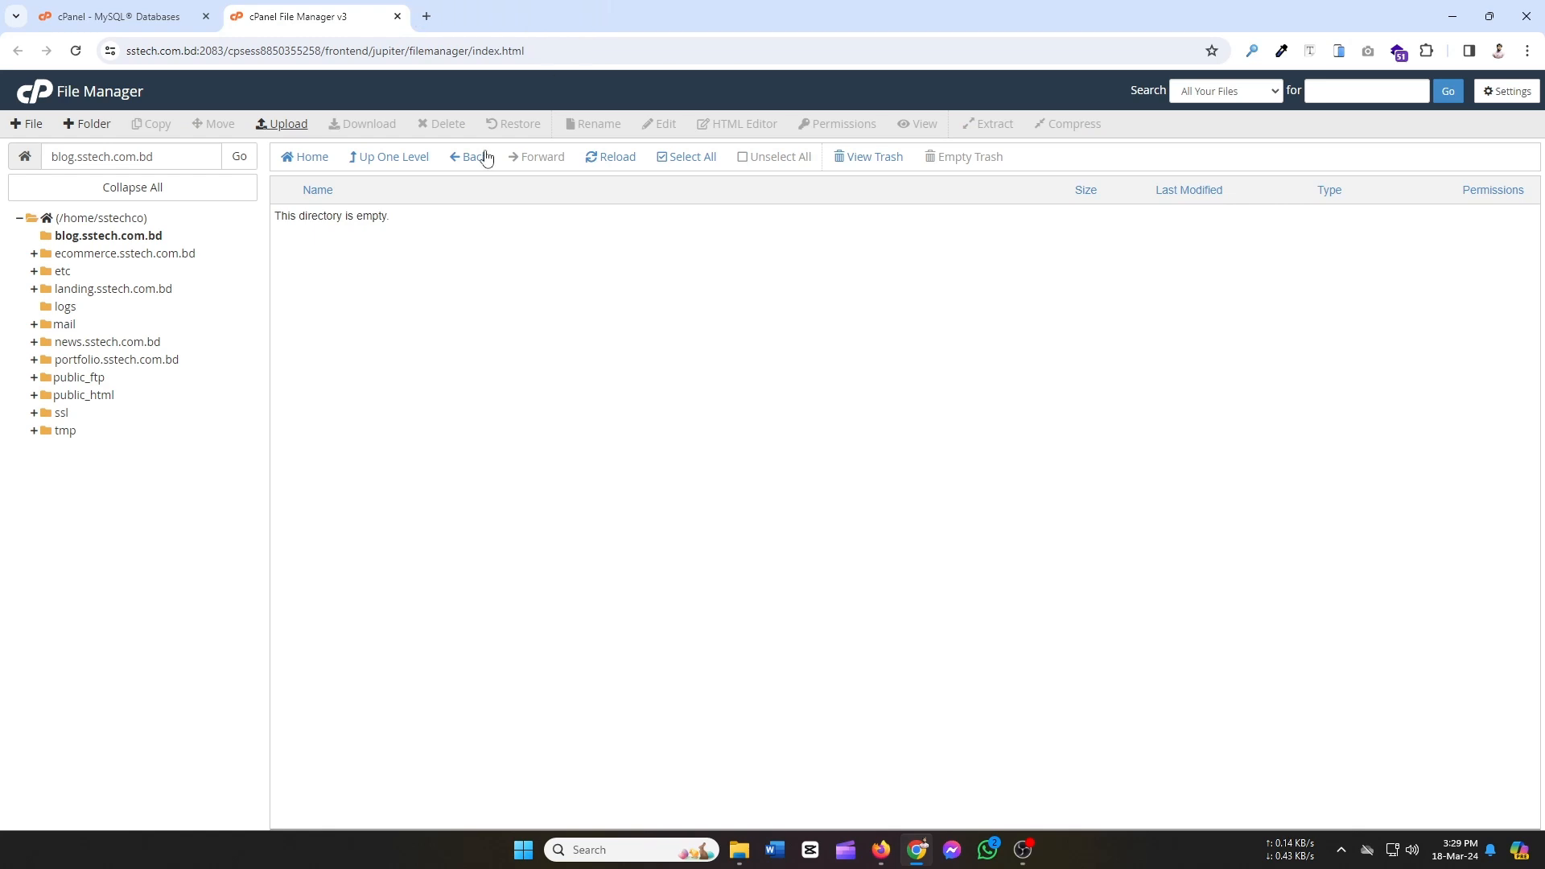
# Extract cgi-bin.zip into blog.sstech.com.bd, then return to the MySQL Databases tab.
pyautogui.click(608, 160)
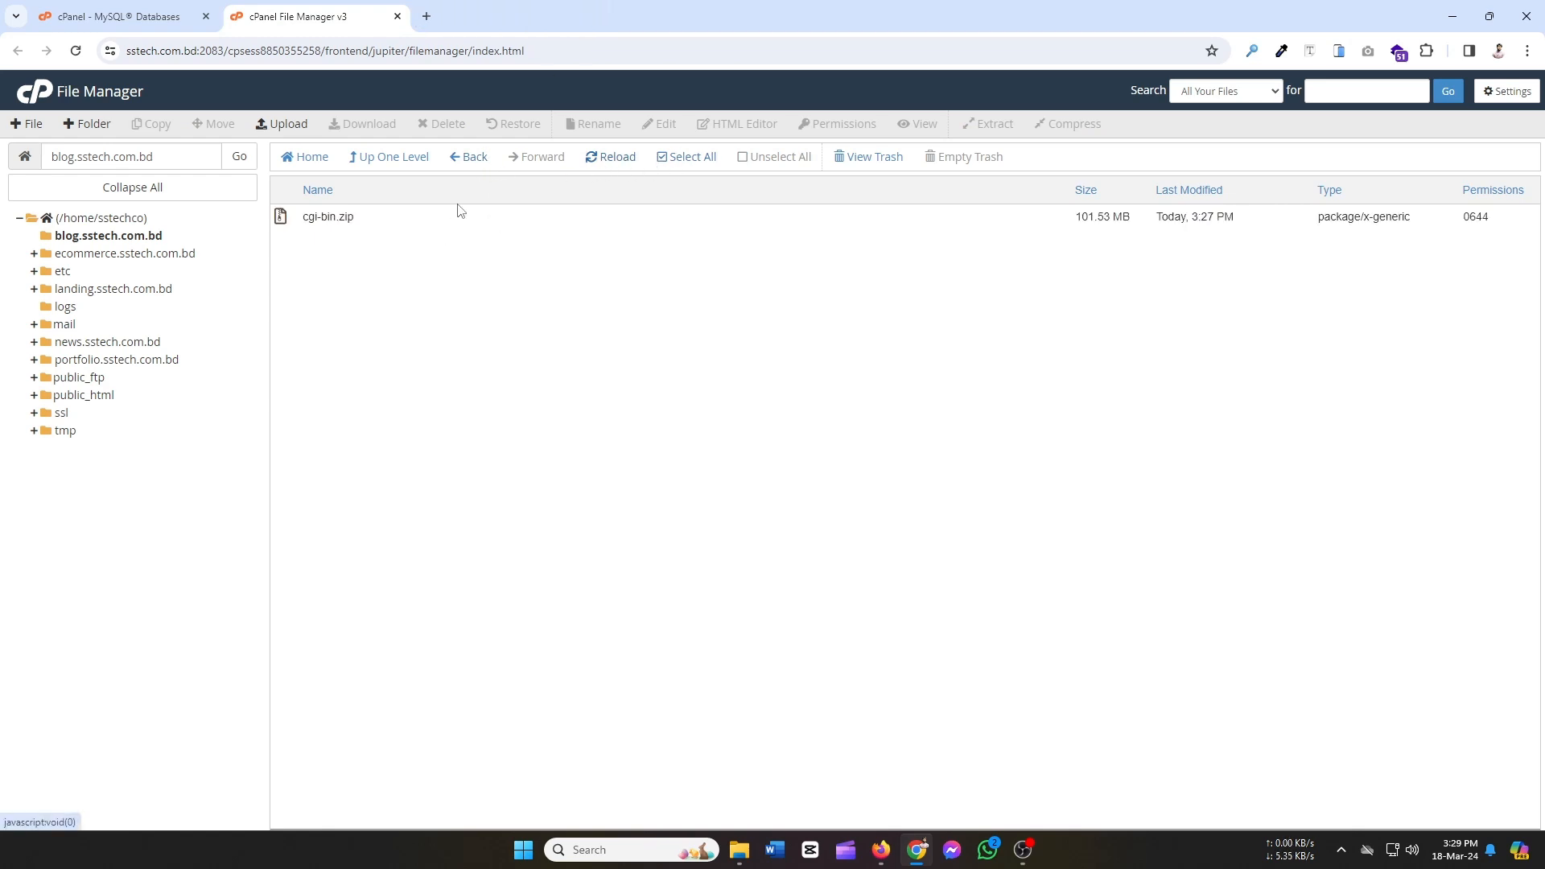
pyautogui.click(332, 219)
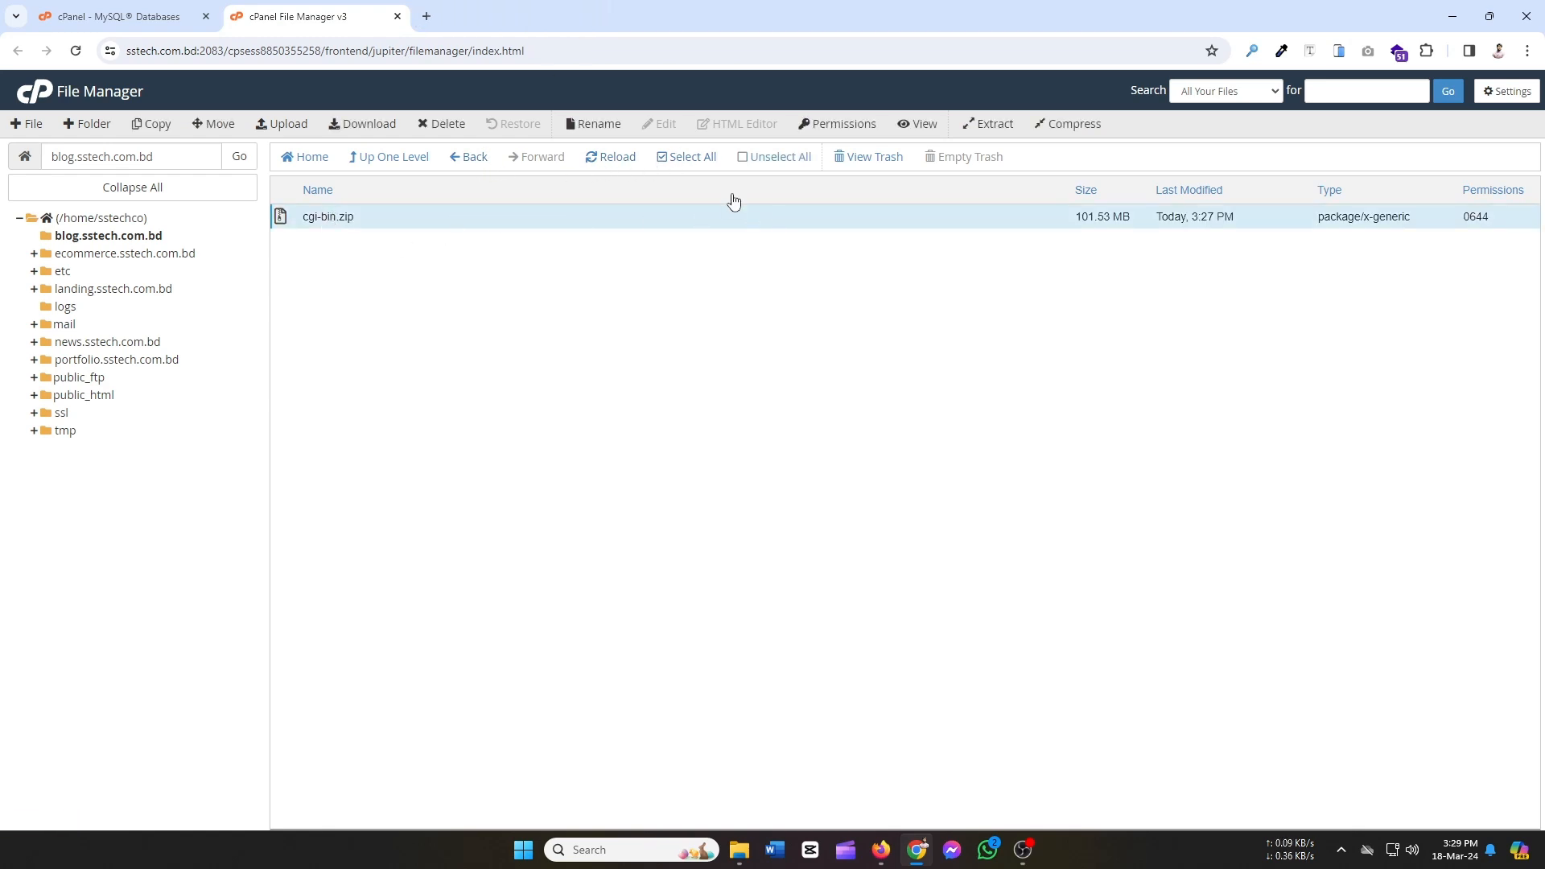
pyautogui.click(996, 128)
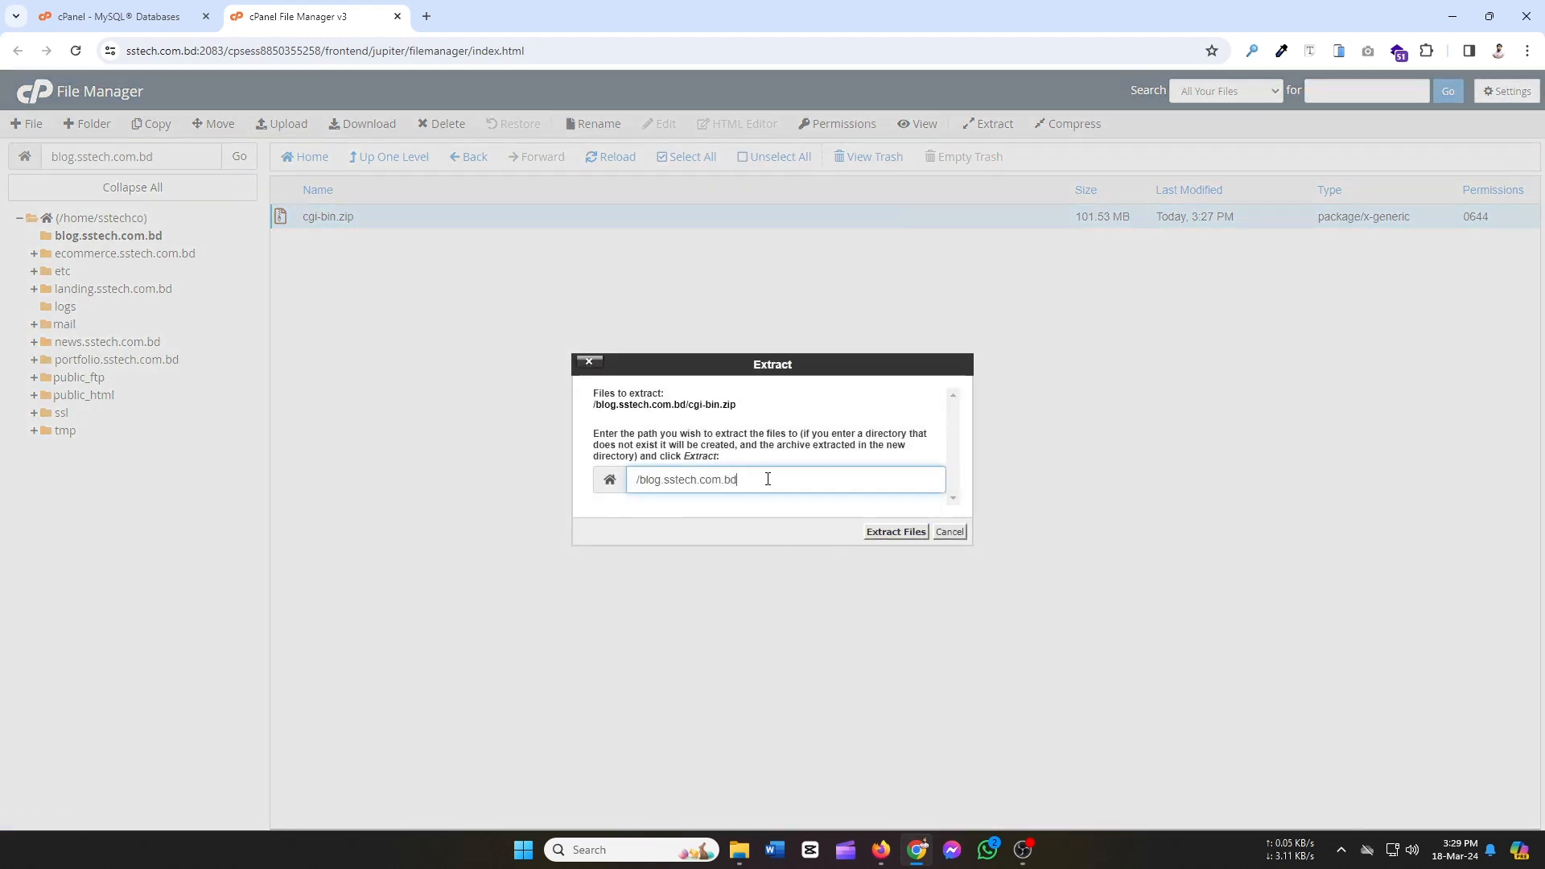
pyautogui.click(891, 532)
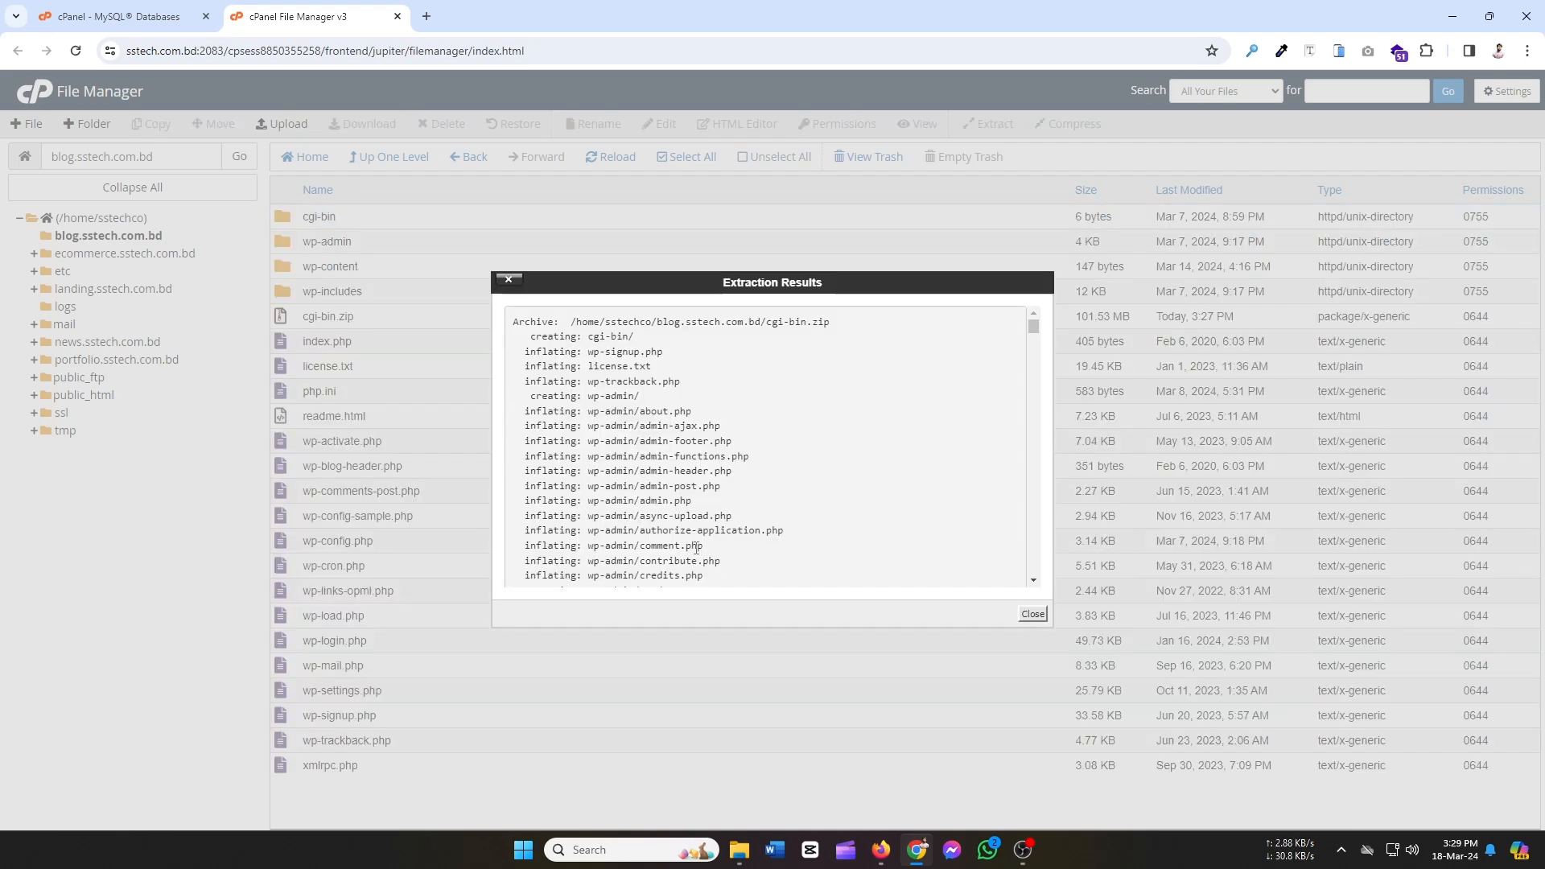
pyautogui.click(1033, 615)
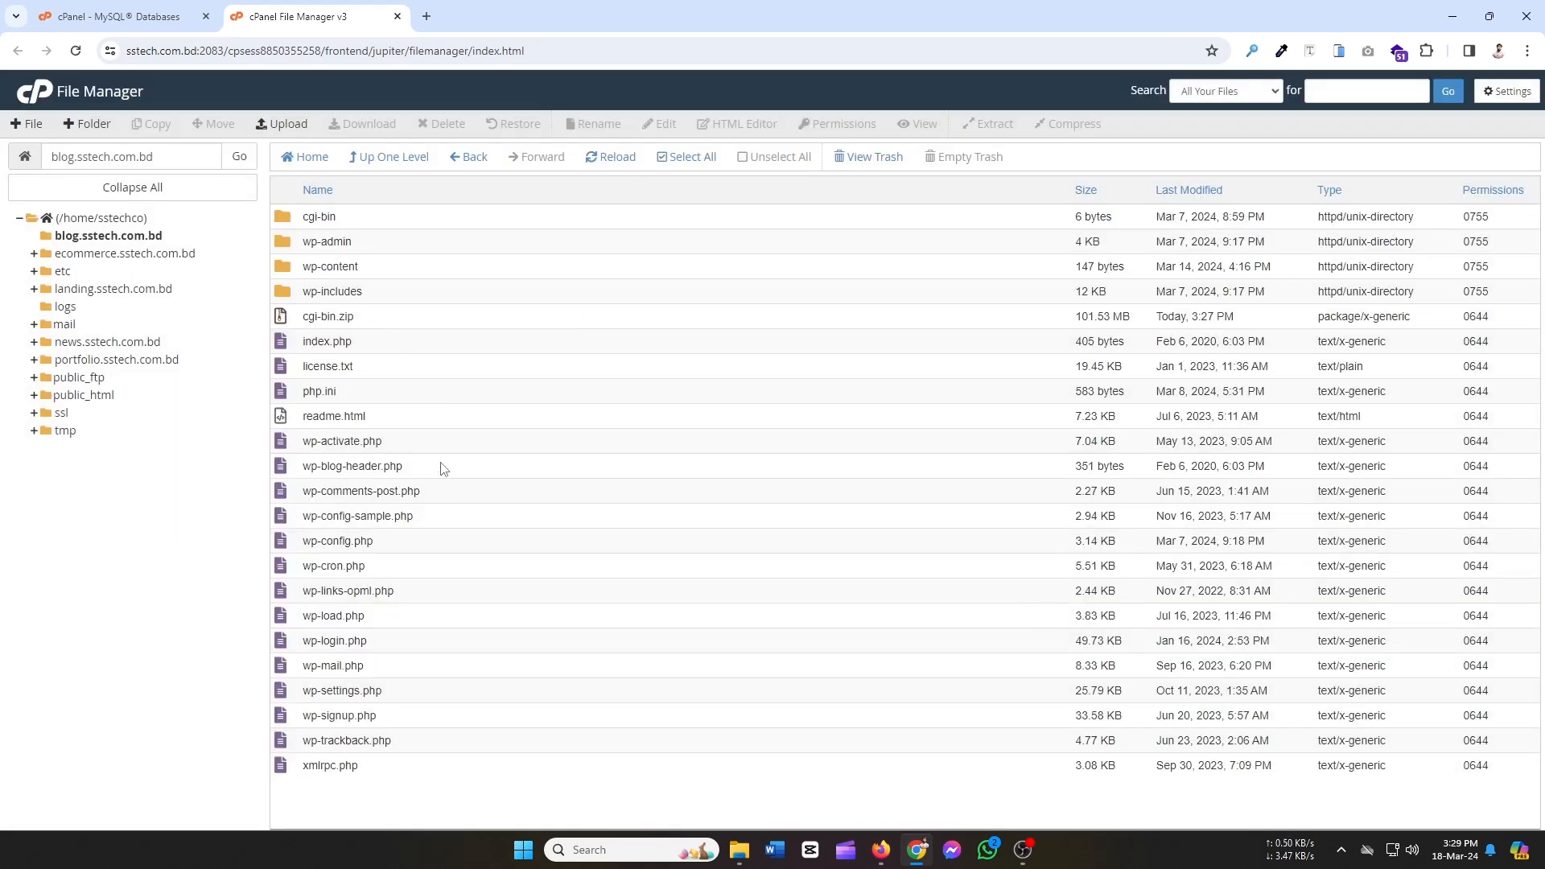
pyautogui.click(121, 16)
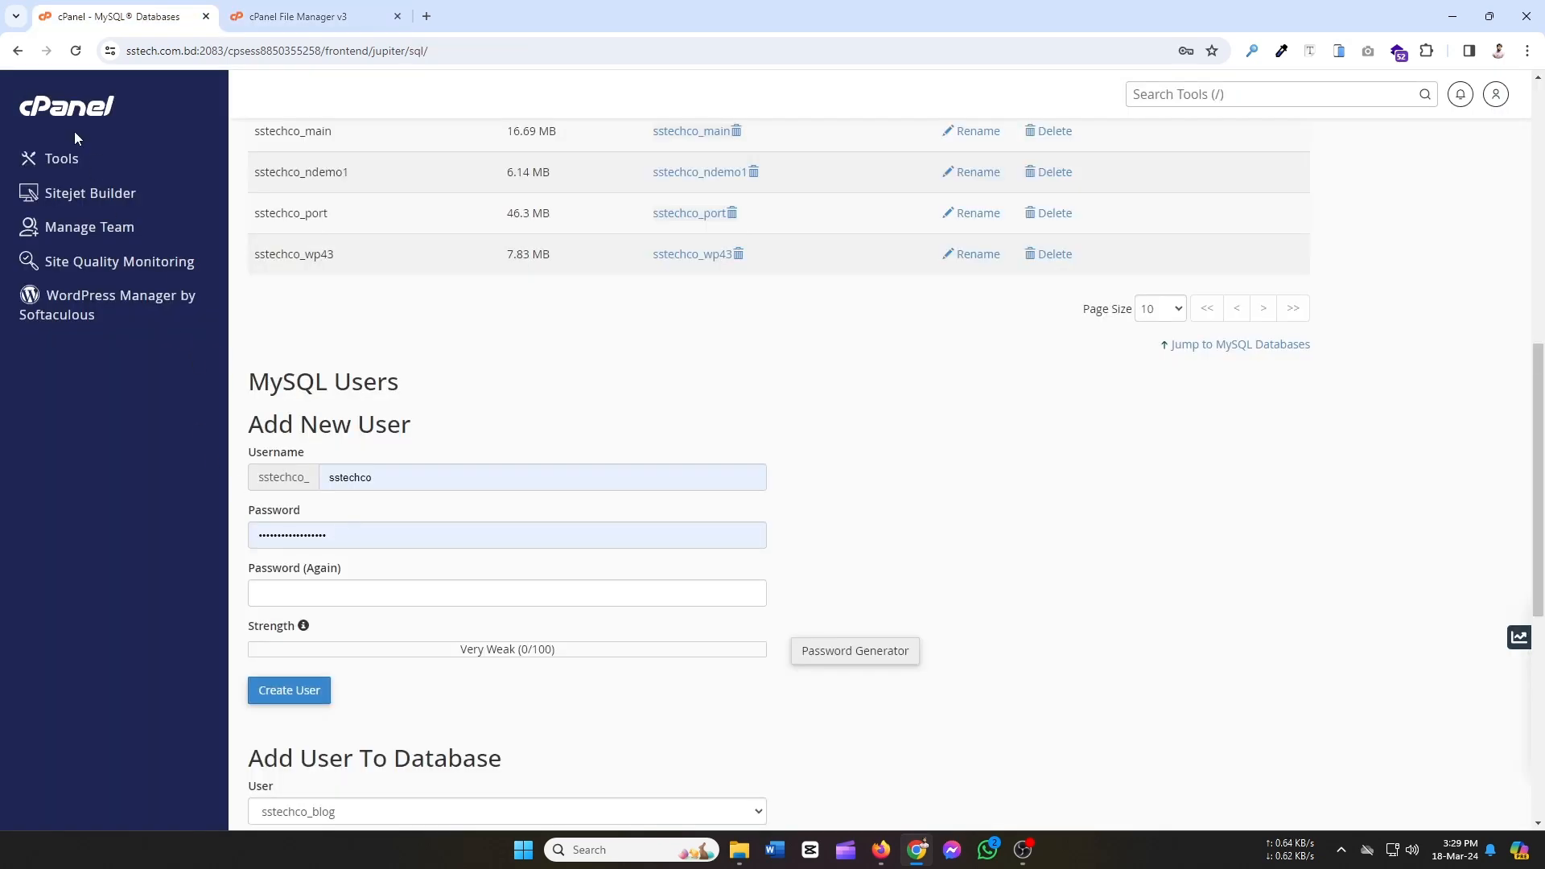
# Launch phpMyAdmin from cPanel Tools and open the sstechco_blog database.
pyautogui.click(61, 169)
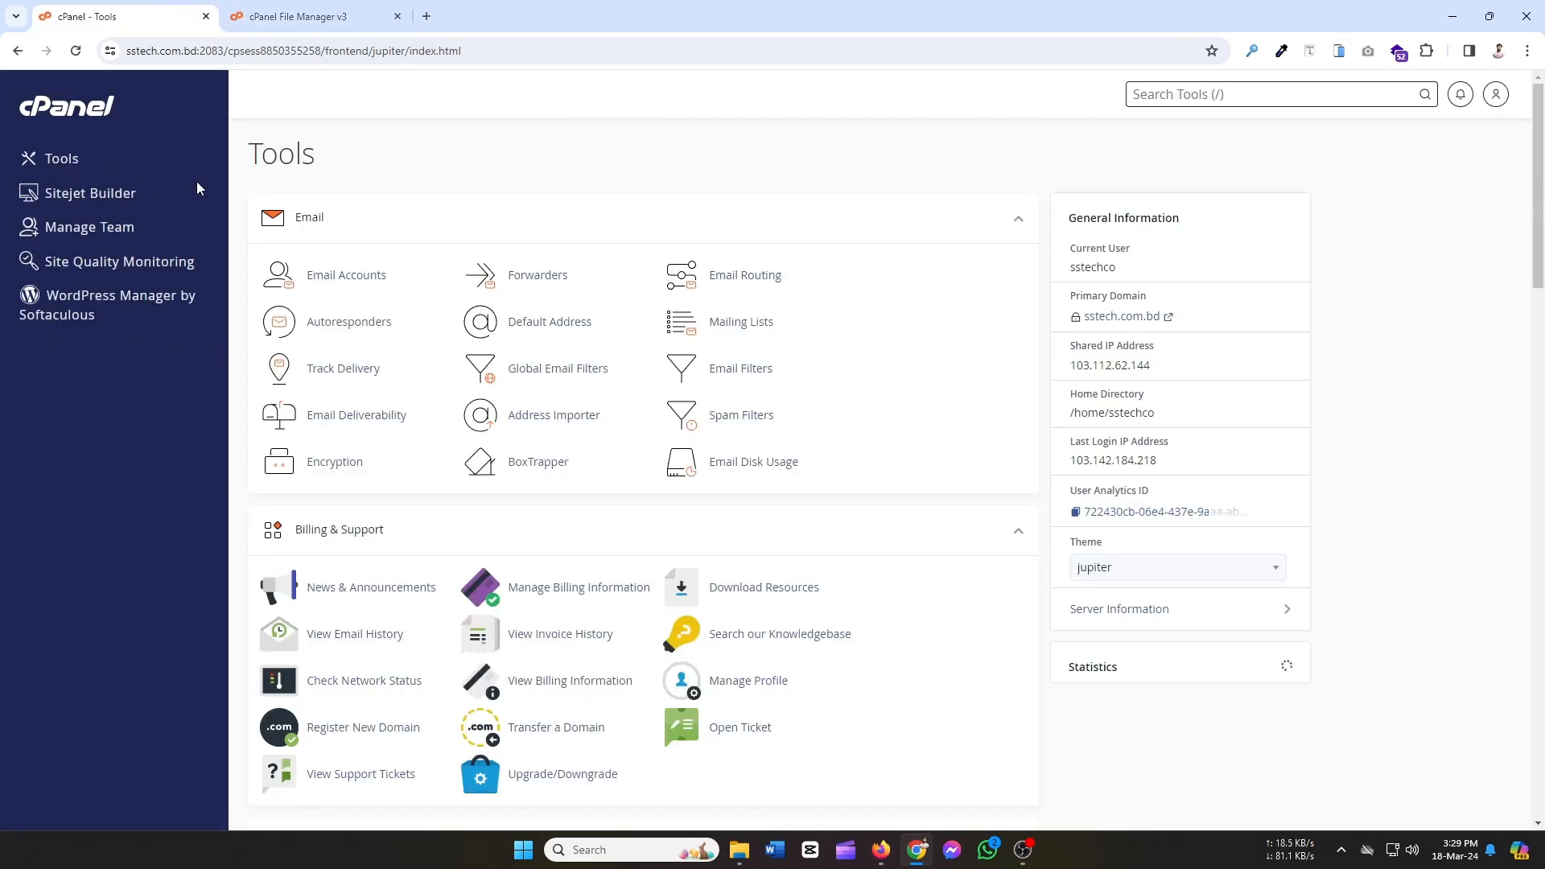
pyautogui.scroll(-5, 497, 488)
pyautogui.scroll(-5, 423, 489)
pyautogui.click(351, 364)
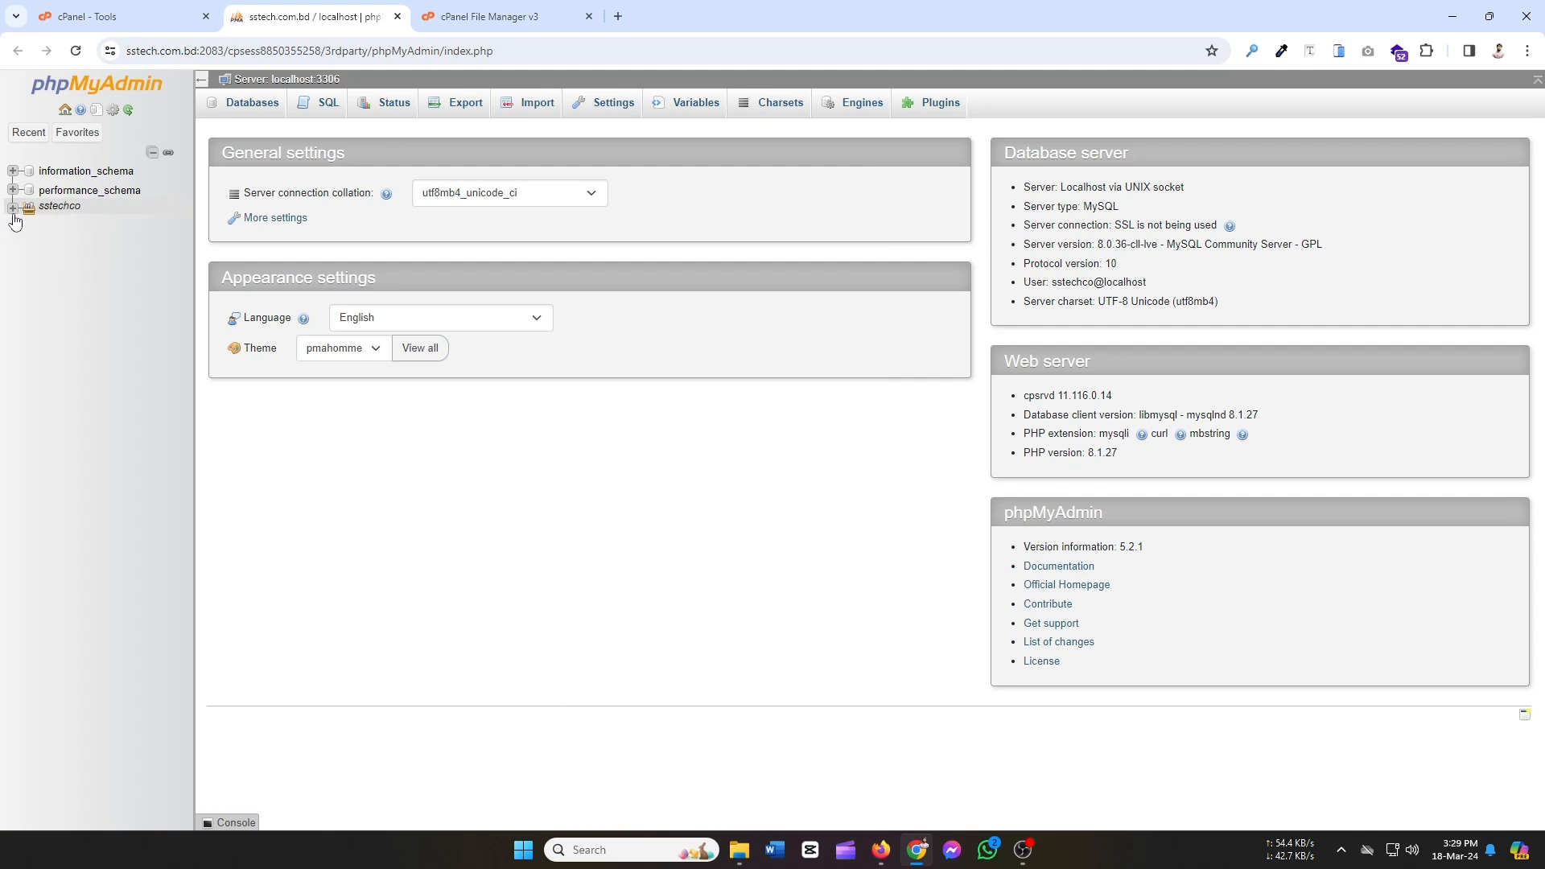
pyautogui.click(13, 210)
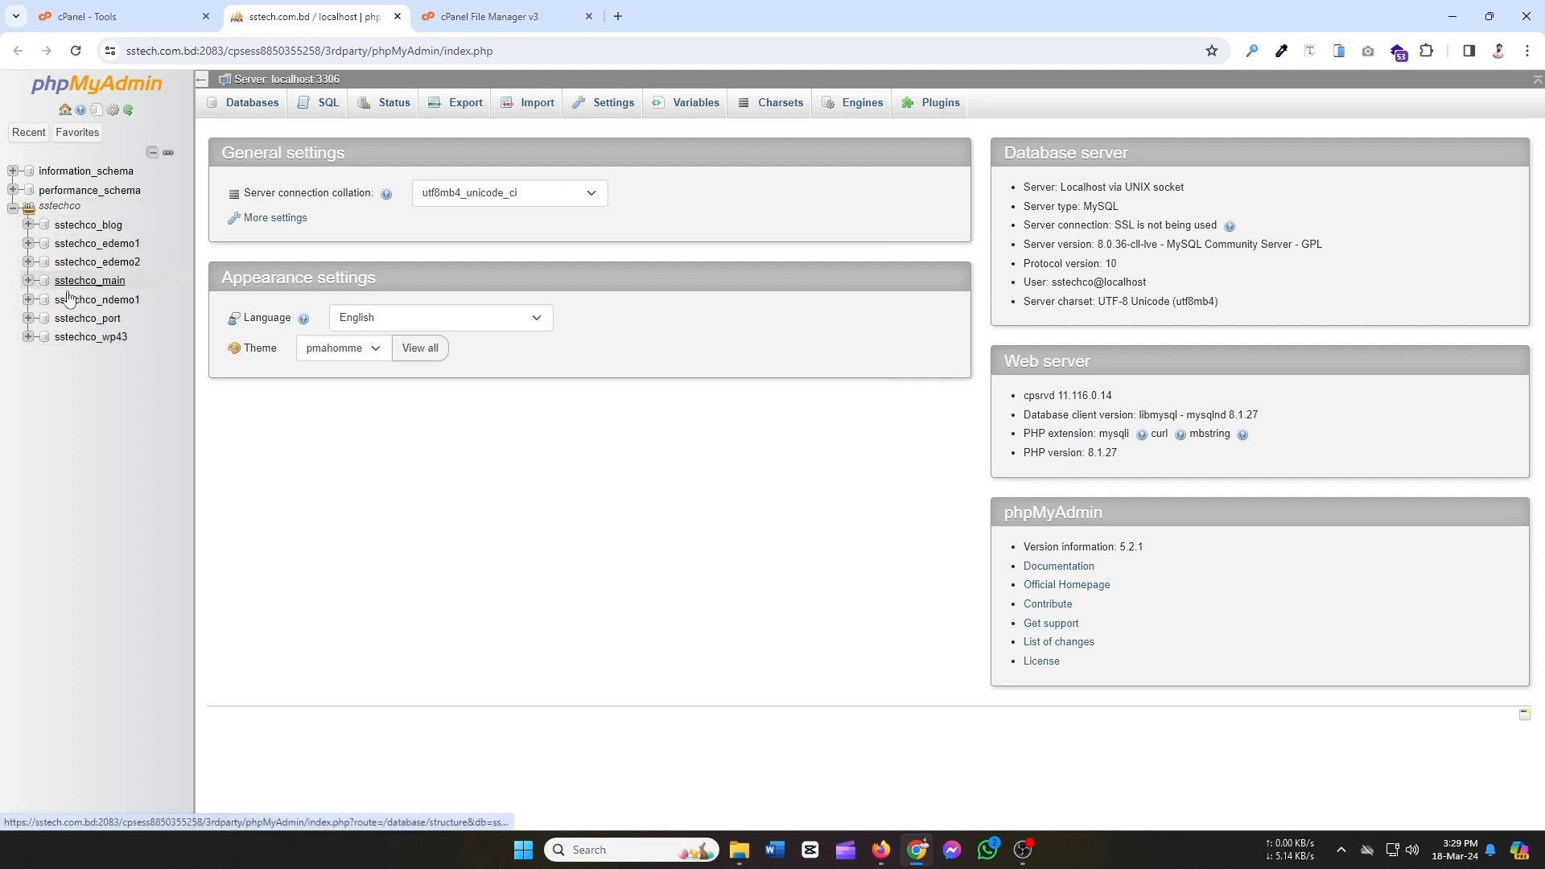
pyautogui.click(88, 225)
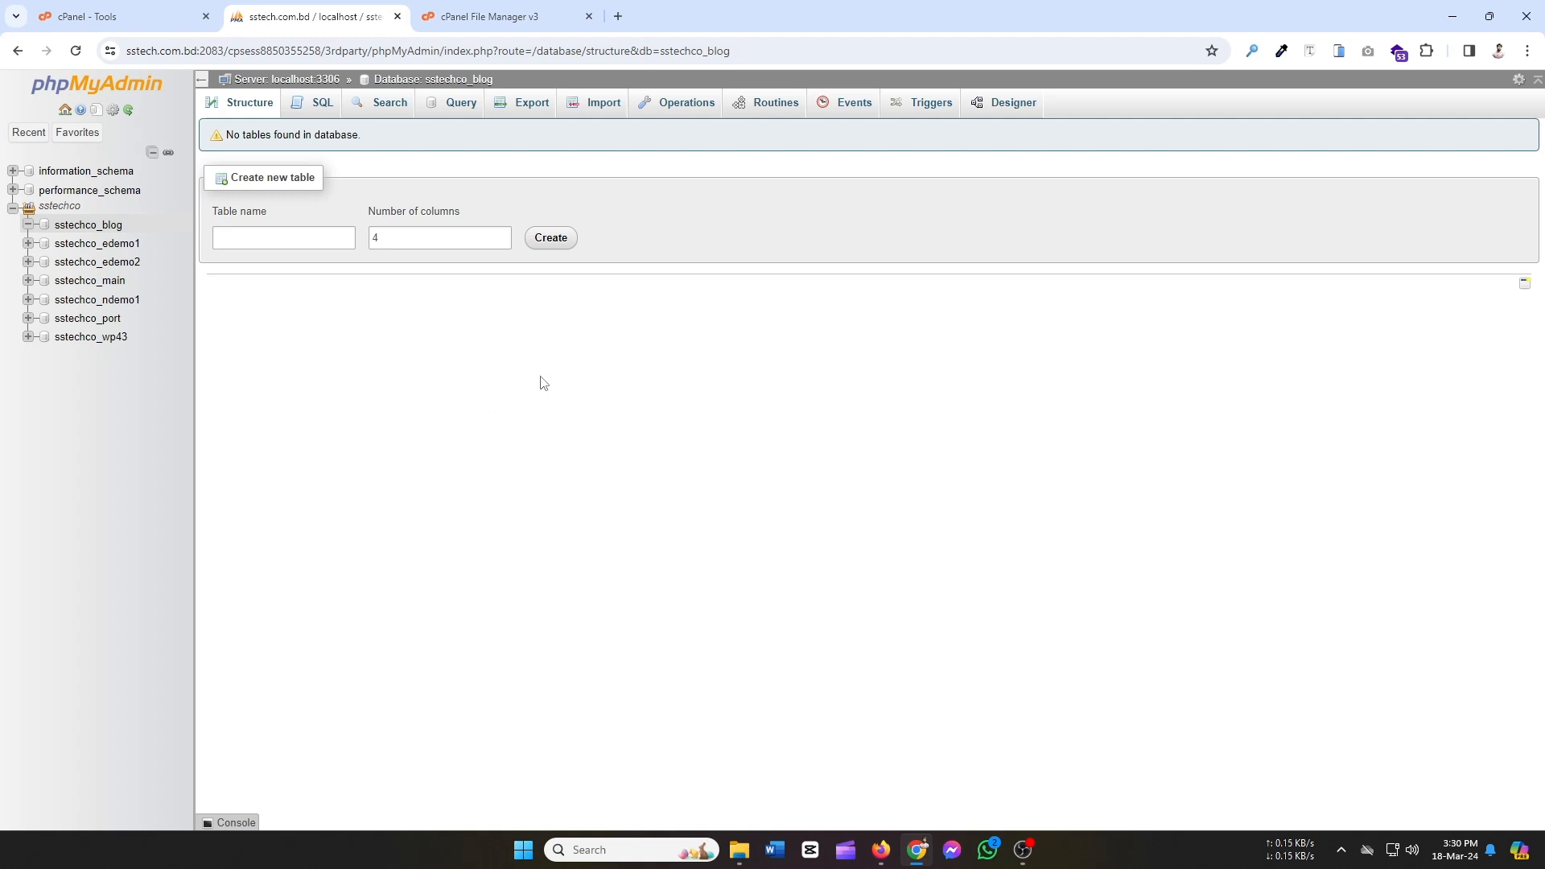
# Import the ostadsha_wp686.sql dump into sstechco_blog.
pyautogui.click(607, 108)
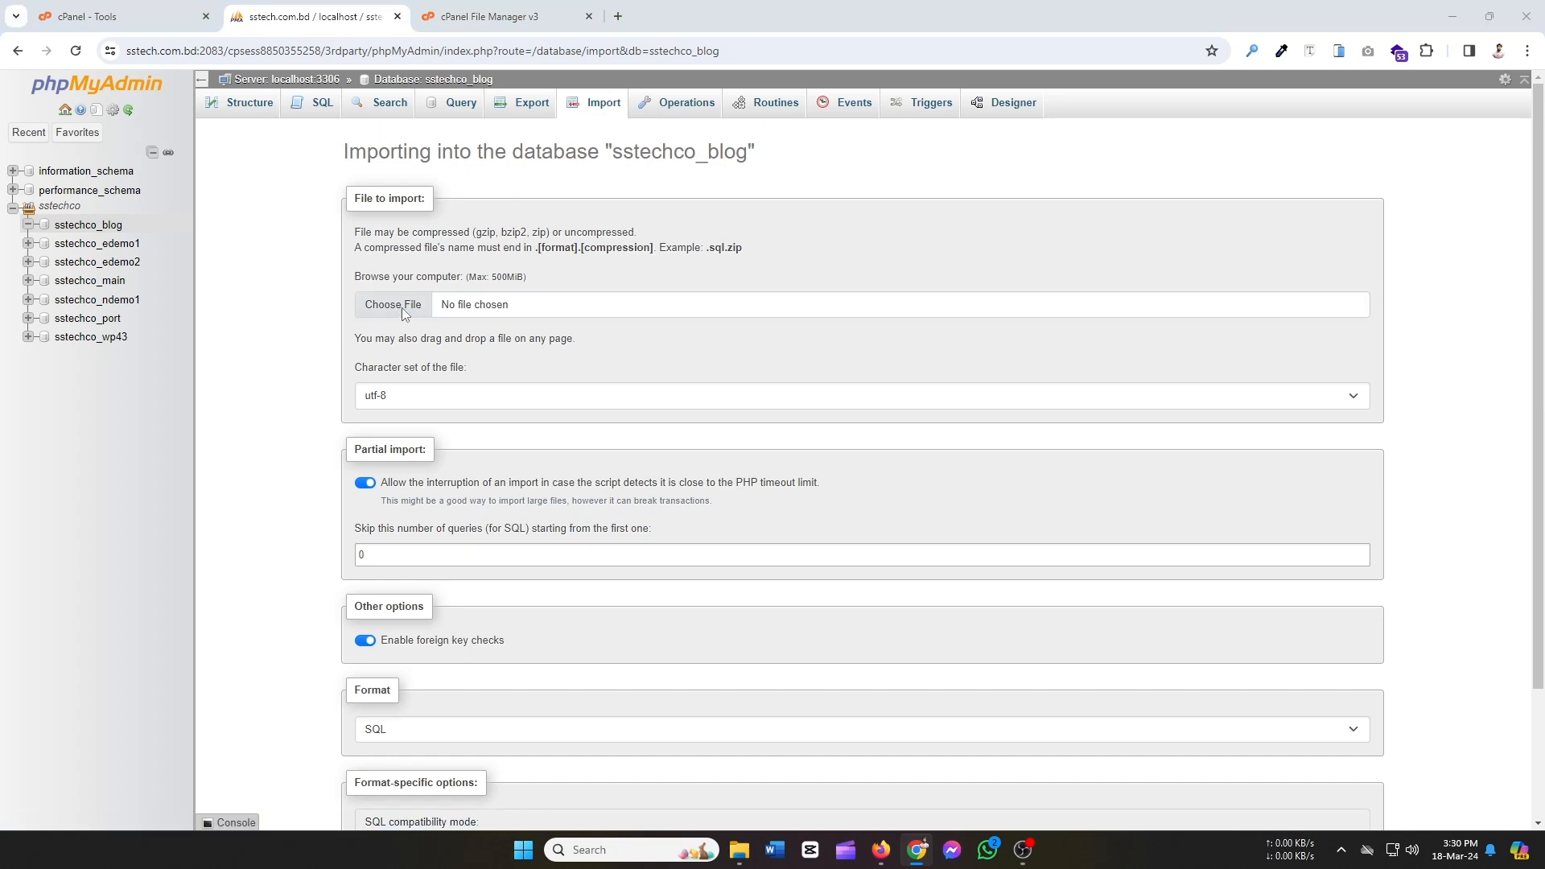
pyautogui.click(402, 307)
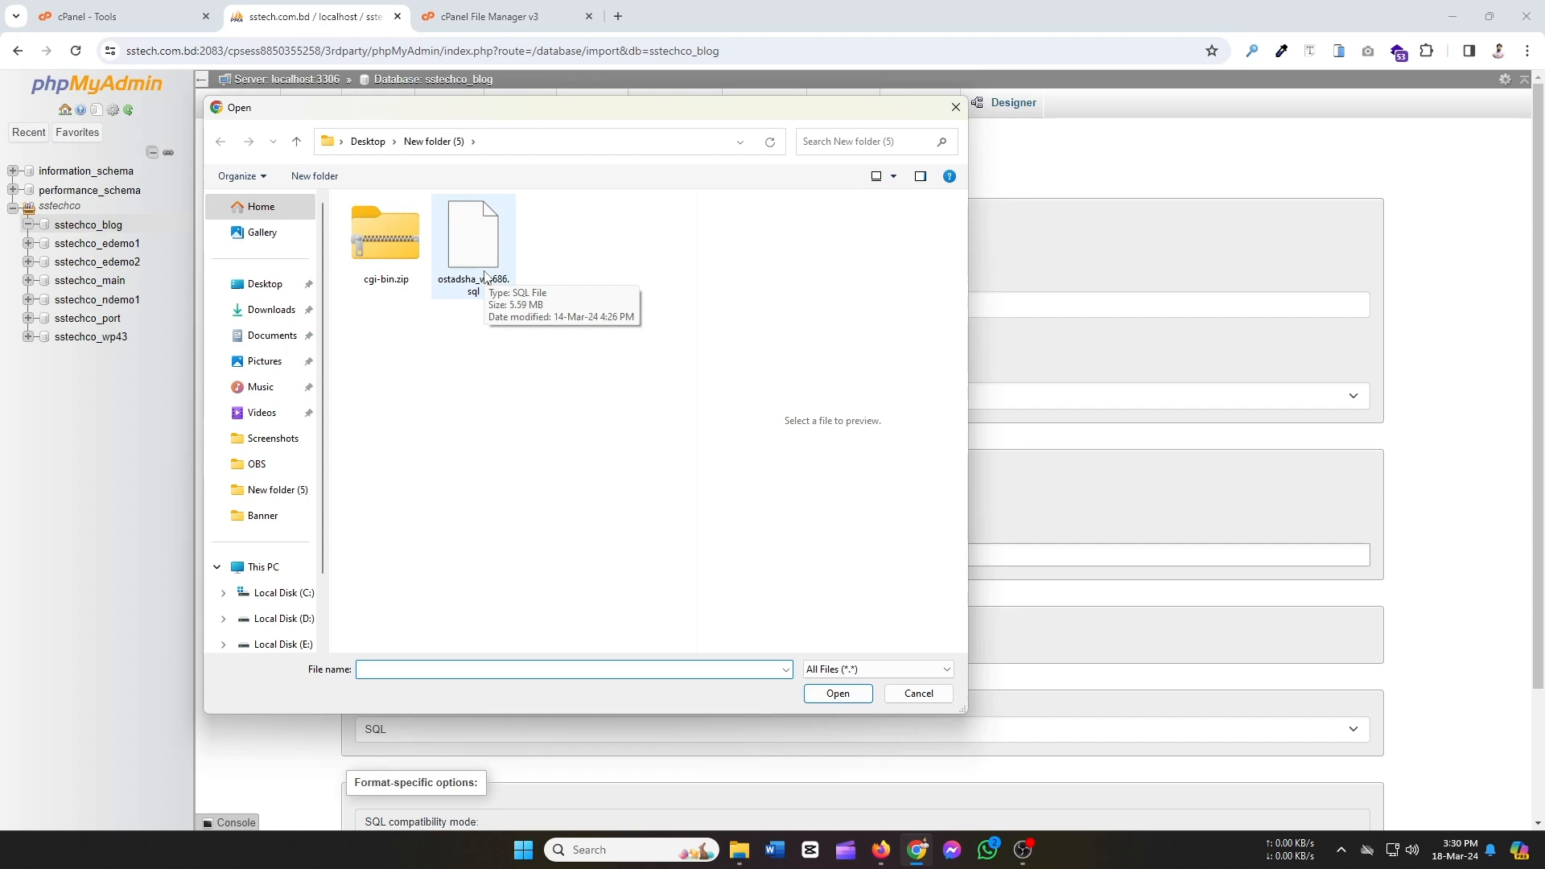
pyautogui.click(485, 276)
pyautogui.click(838, 694)
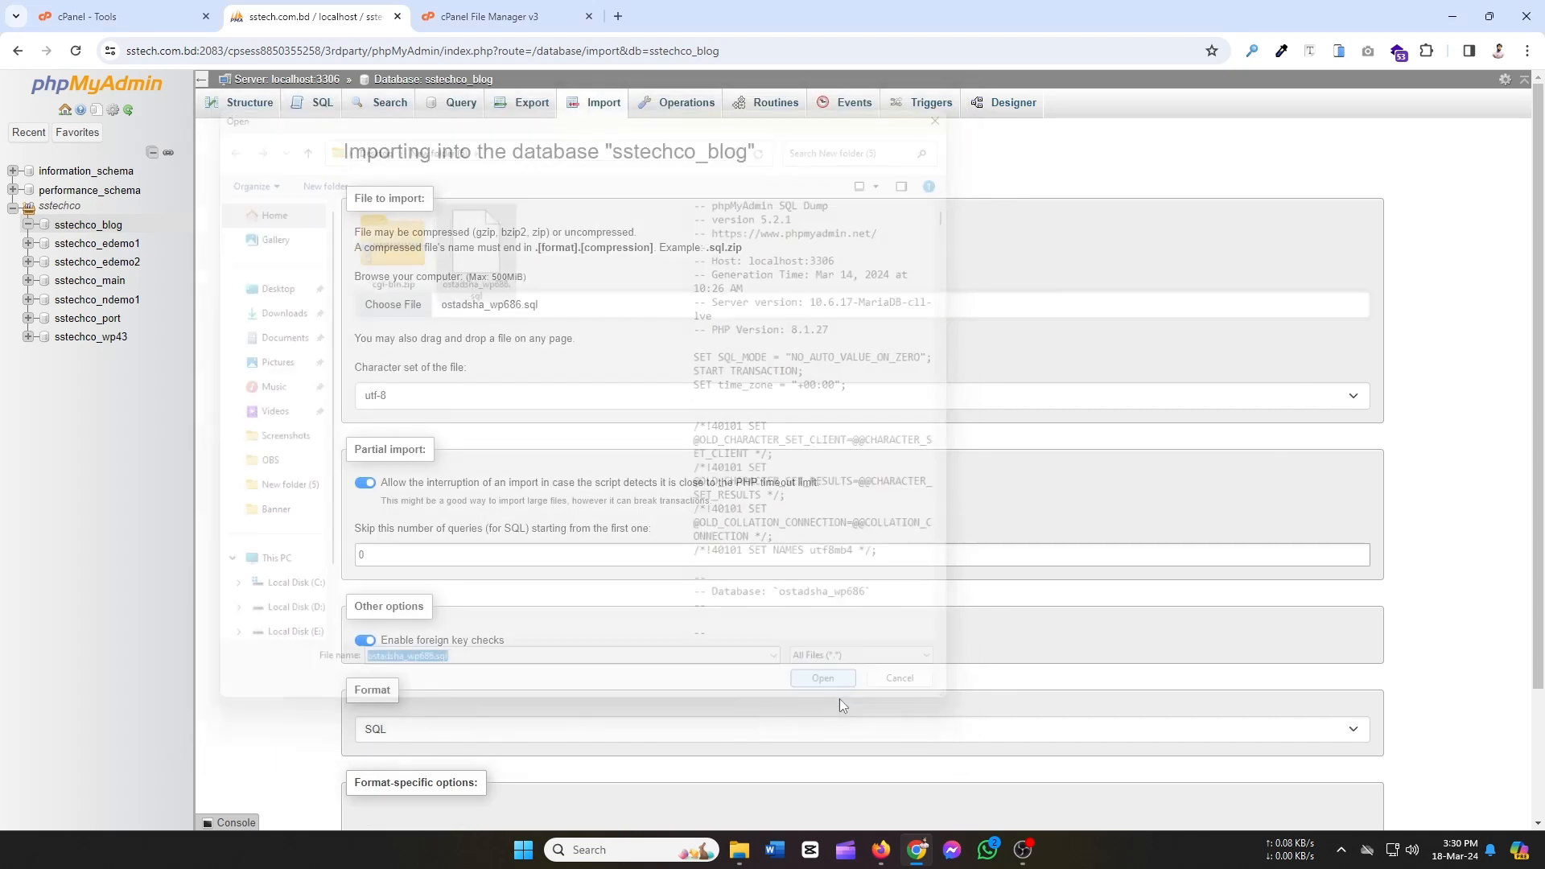
pyautogui.scroll(-2, 650, 587)
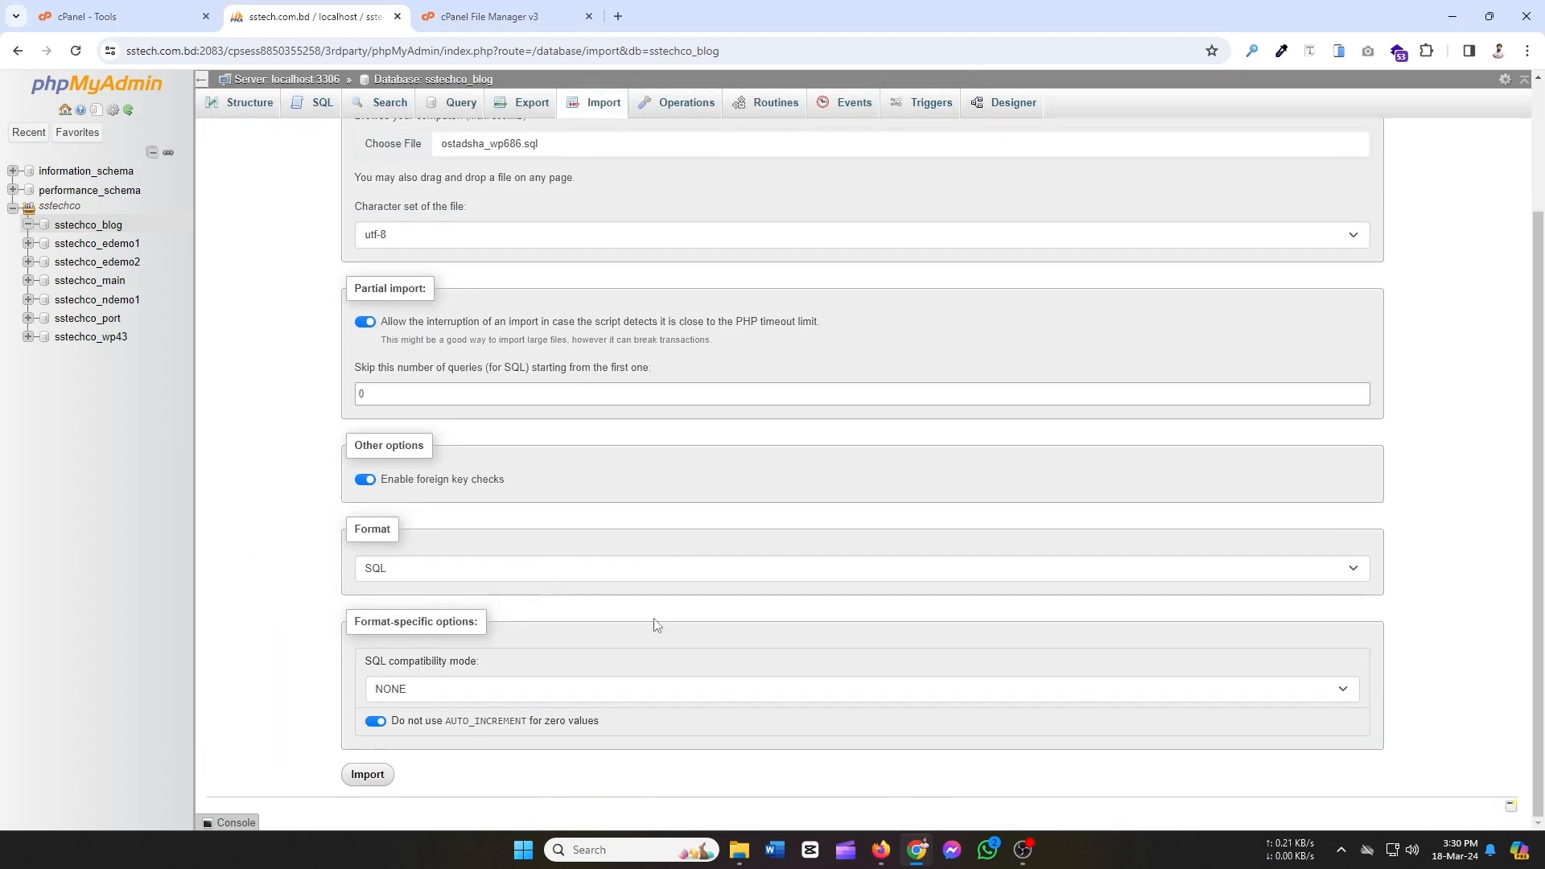
pyautogui.click(369, 776)
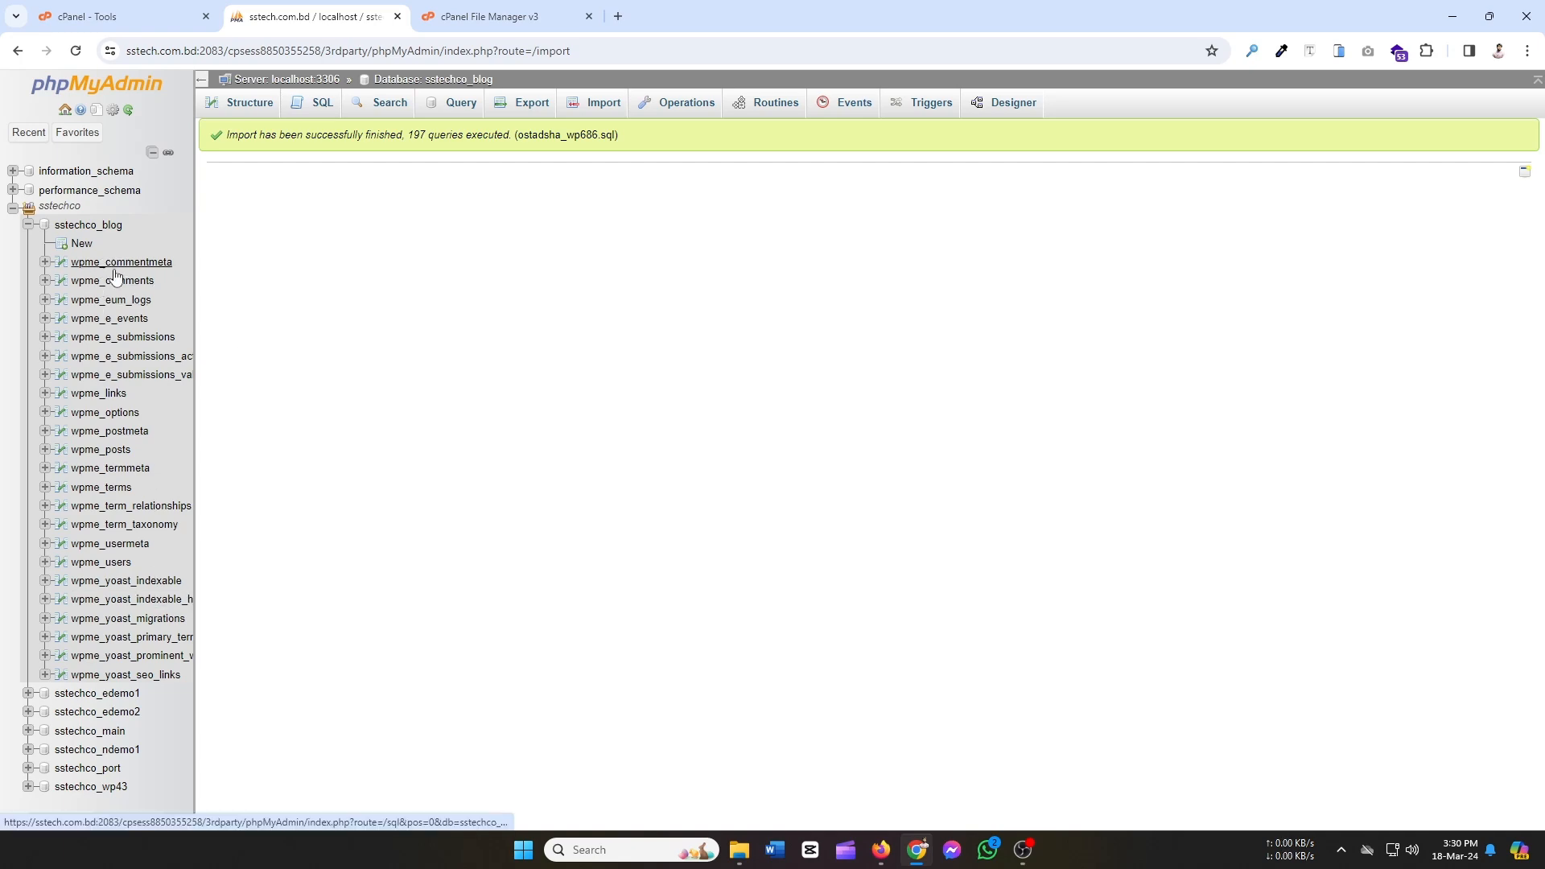
# Delete cgi-bin.zip from blog.sstech.com.bd, skipping the trash.
pyautogui.click(489, 16)
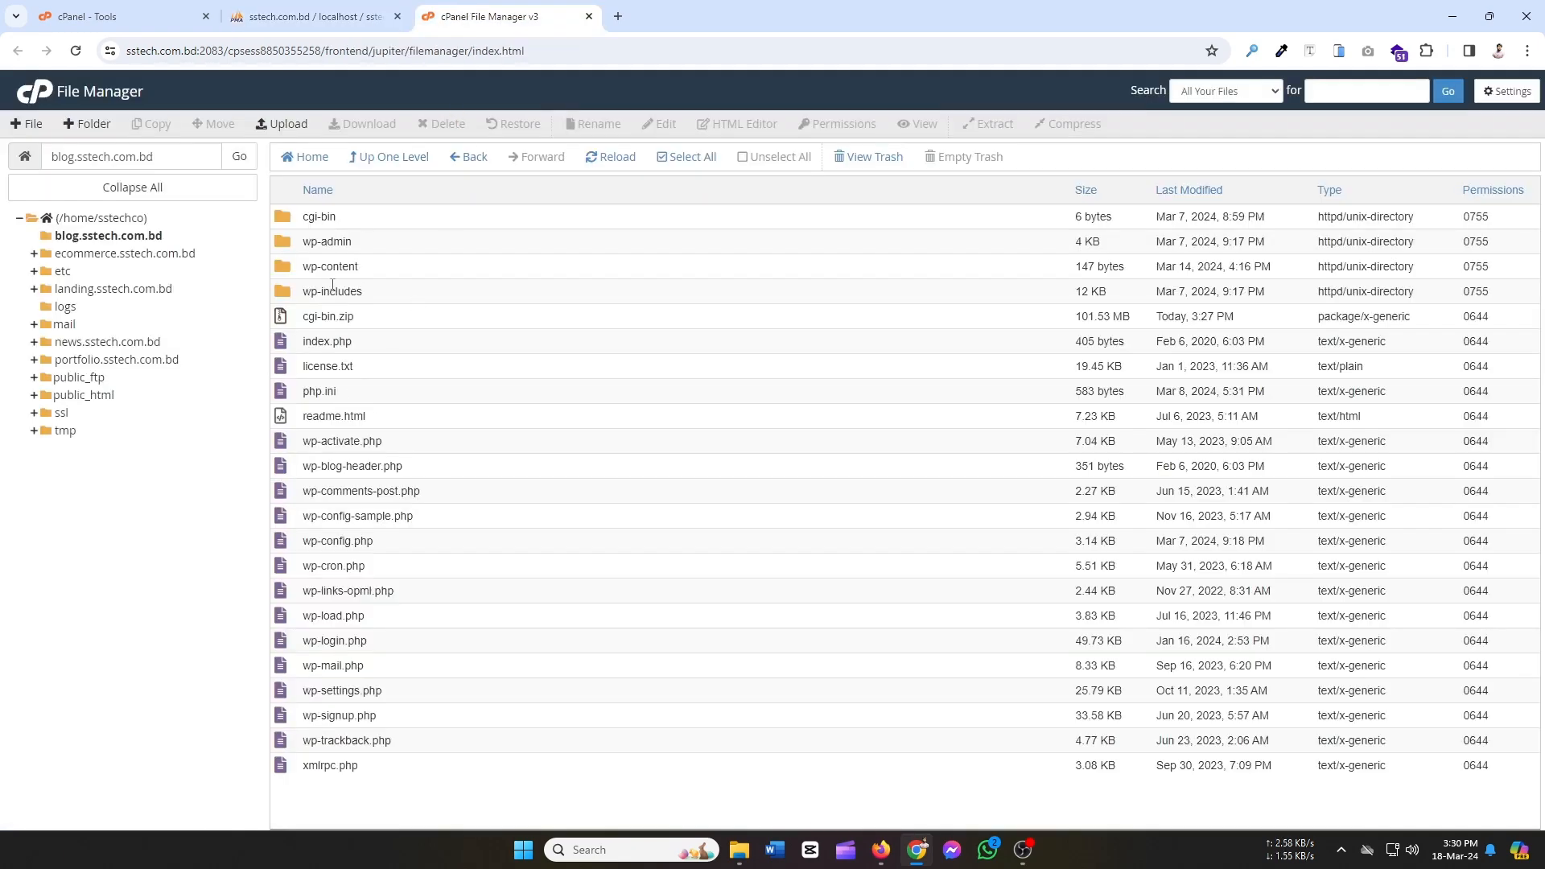
pyautogui.click(427, 323)
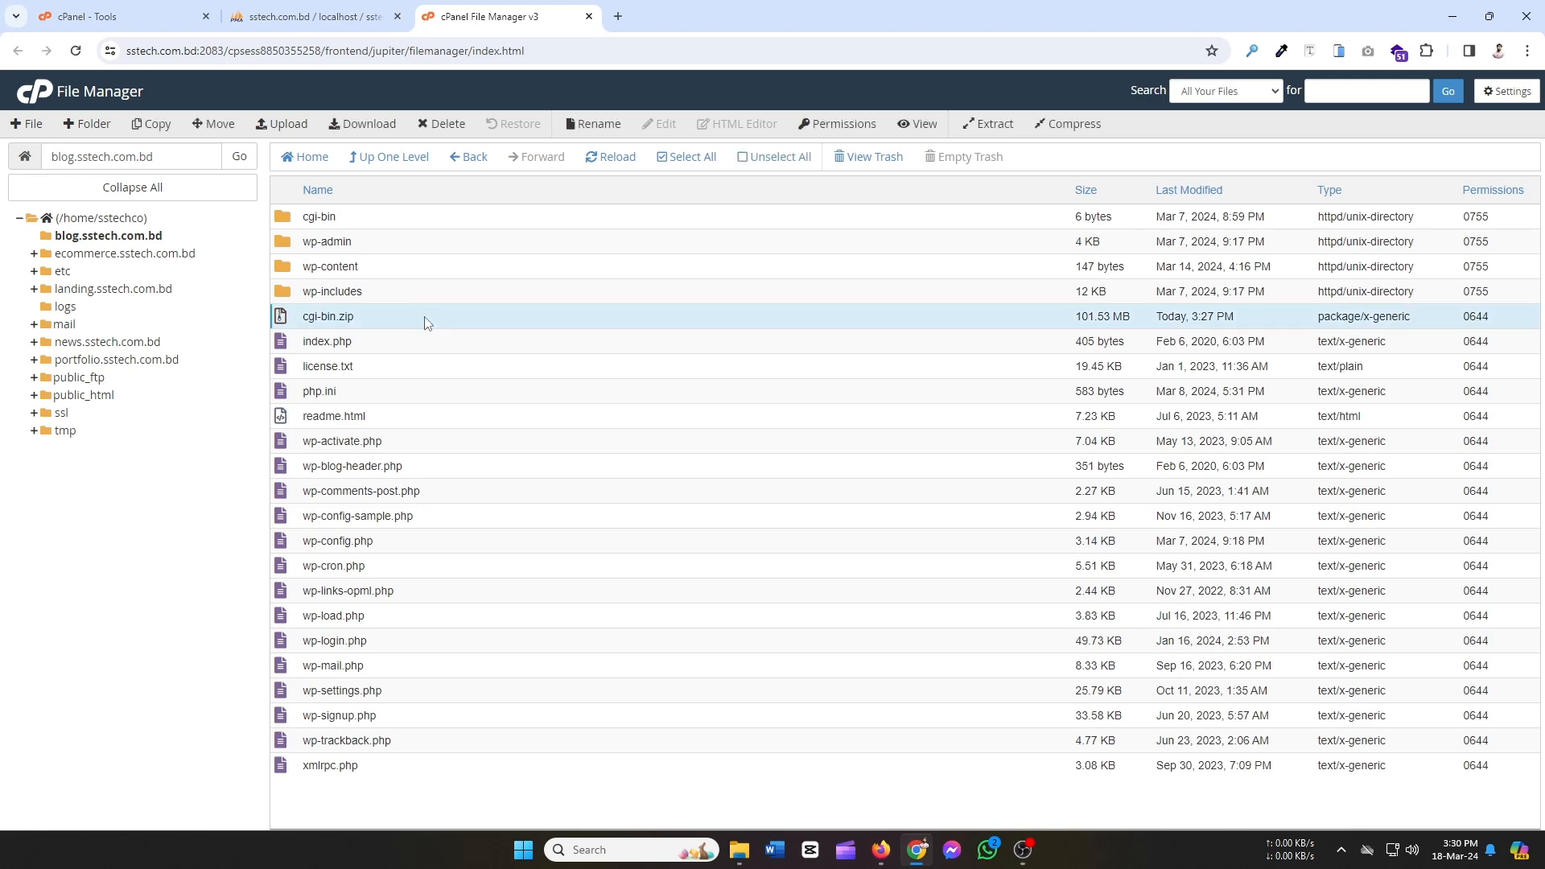
pyautogui.click(440, 124)
pyautogui.click(605, 456)
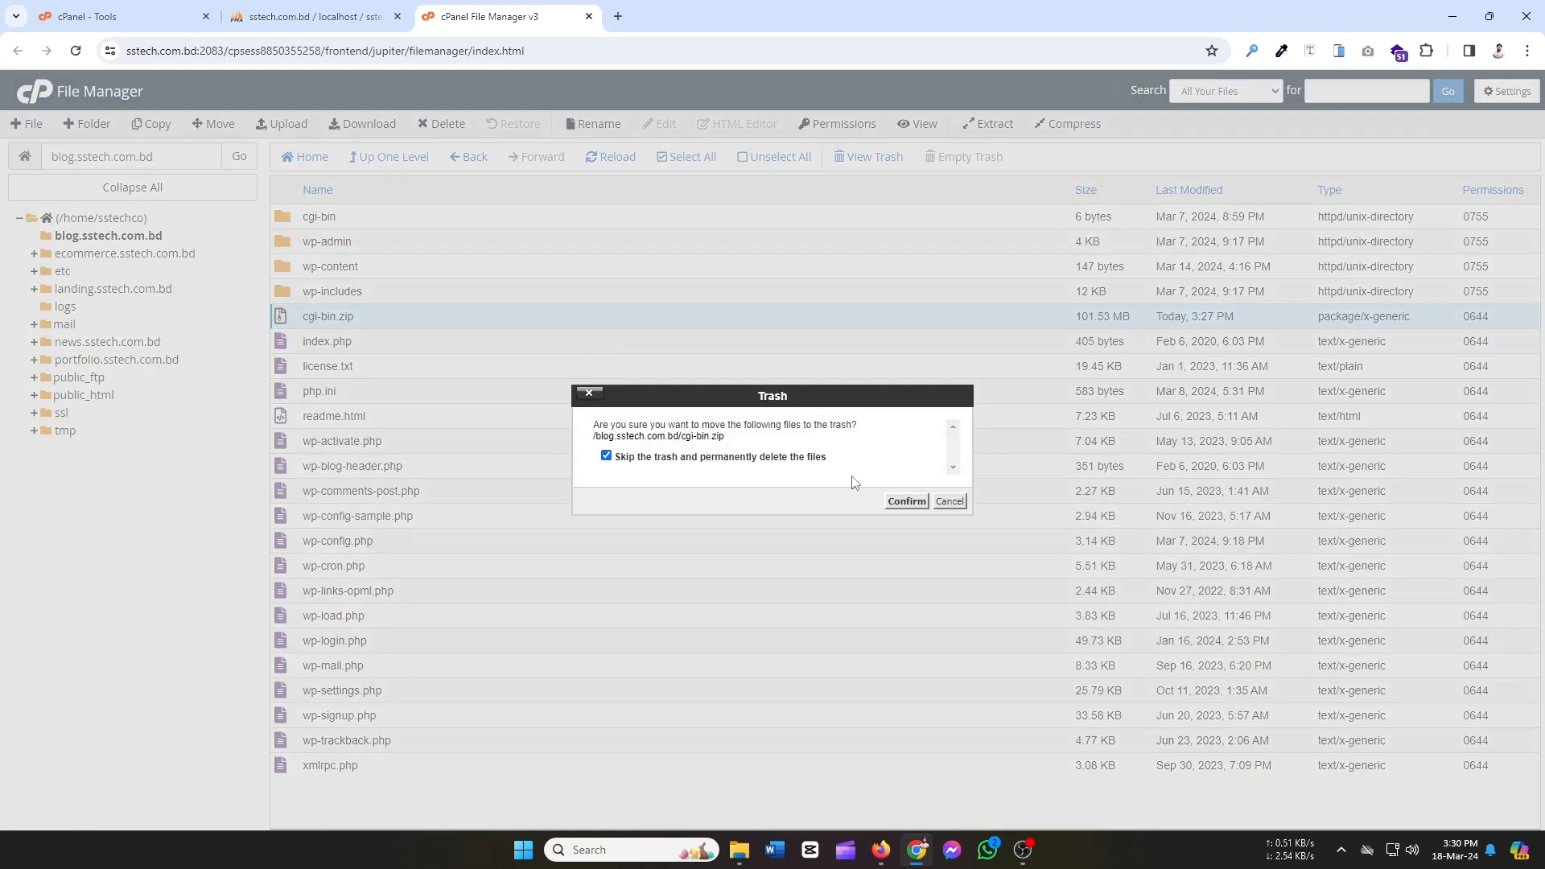
pyautogui.click(905, 502)
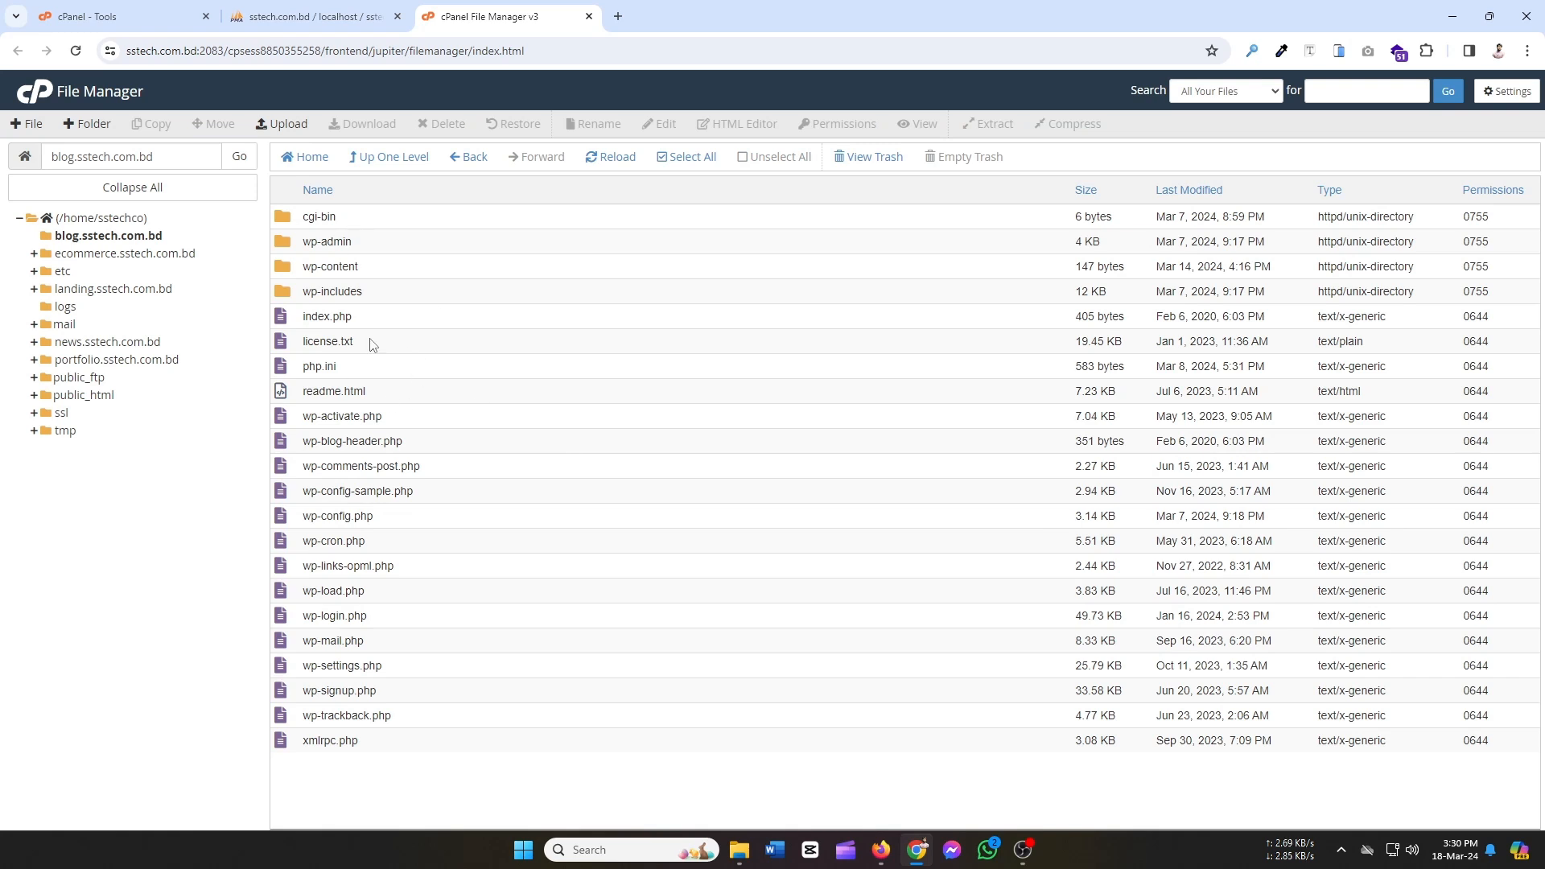
# Open wp-config.php in cPanel's code editor.
pyautogui.click(392, 523)
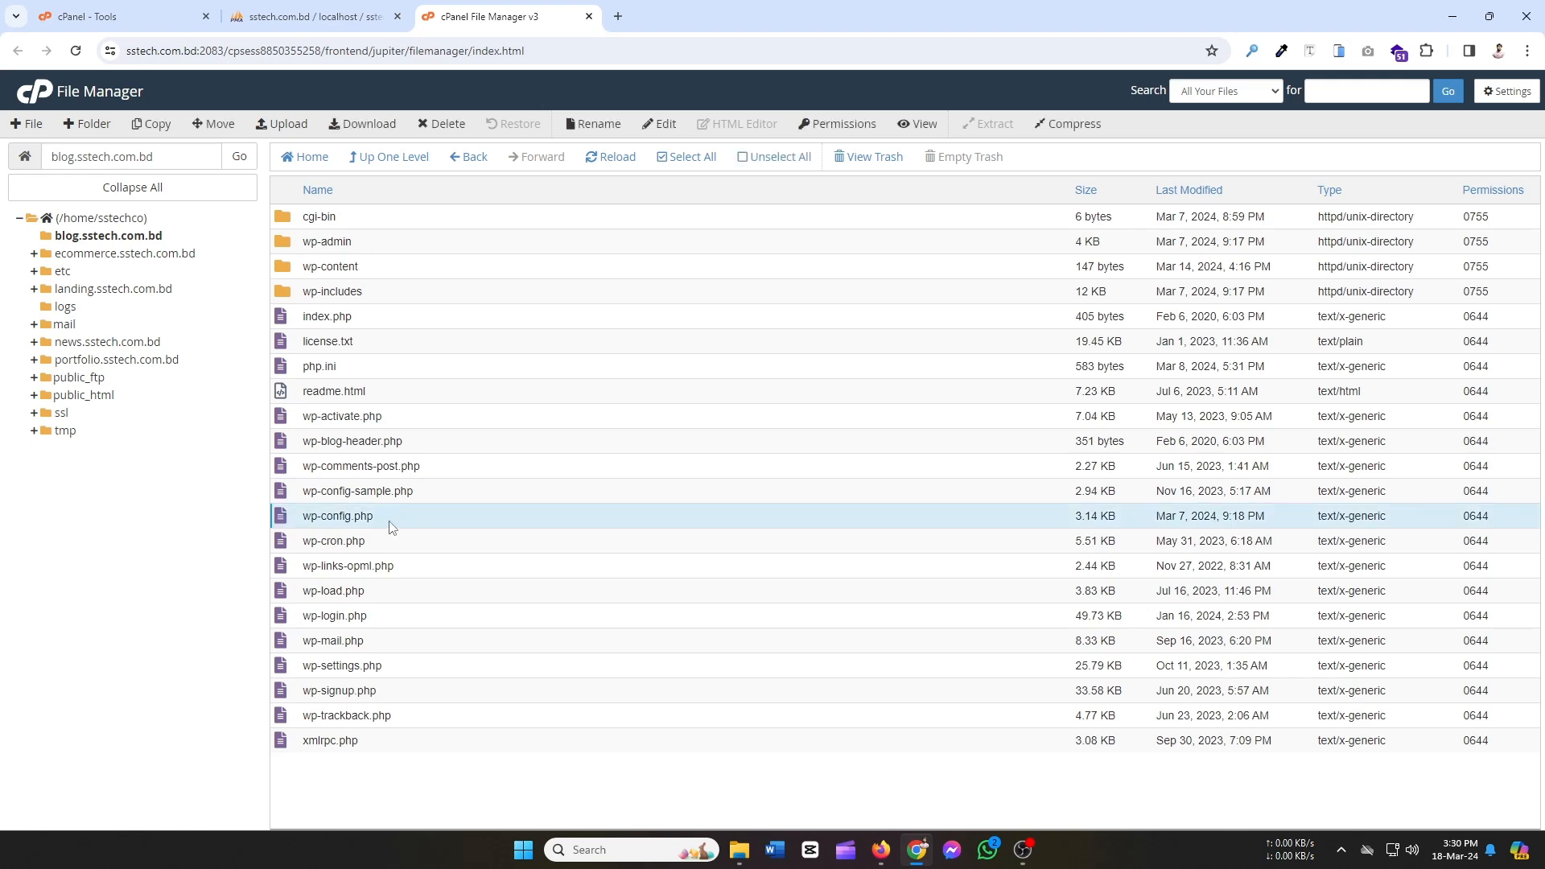
pyautogui.rightClick(392, 527)
pyautogui.click(422, 582)
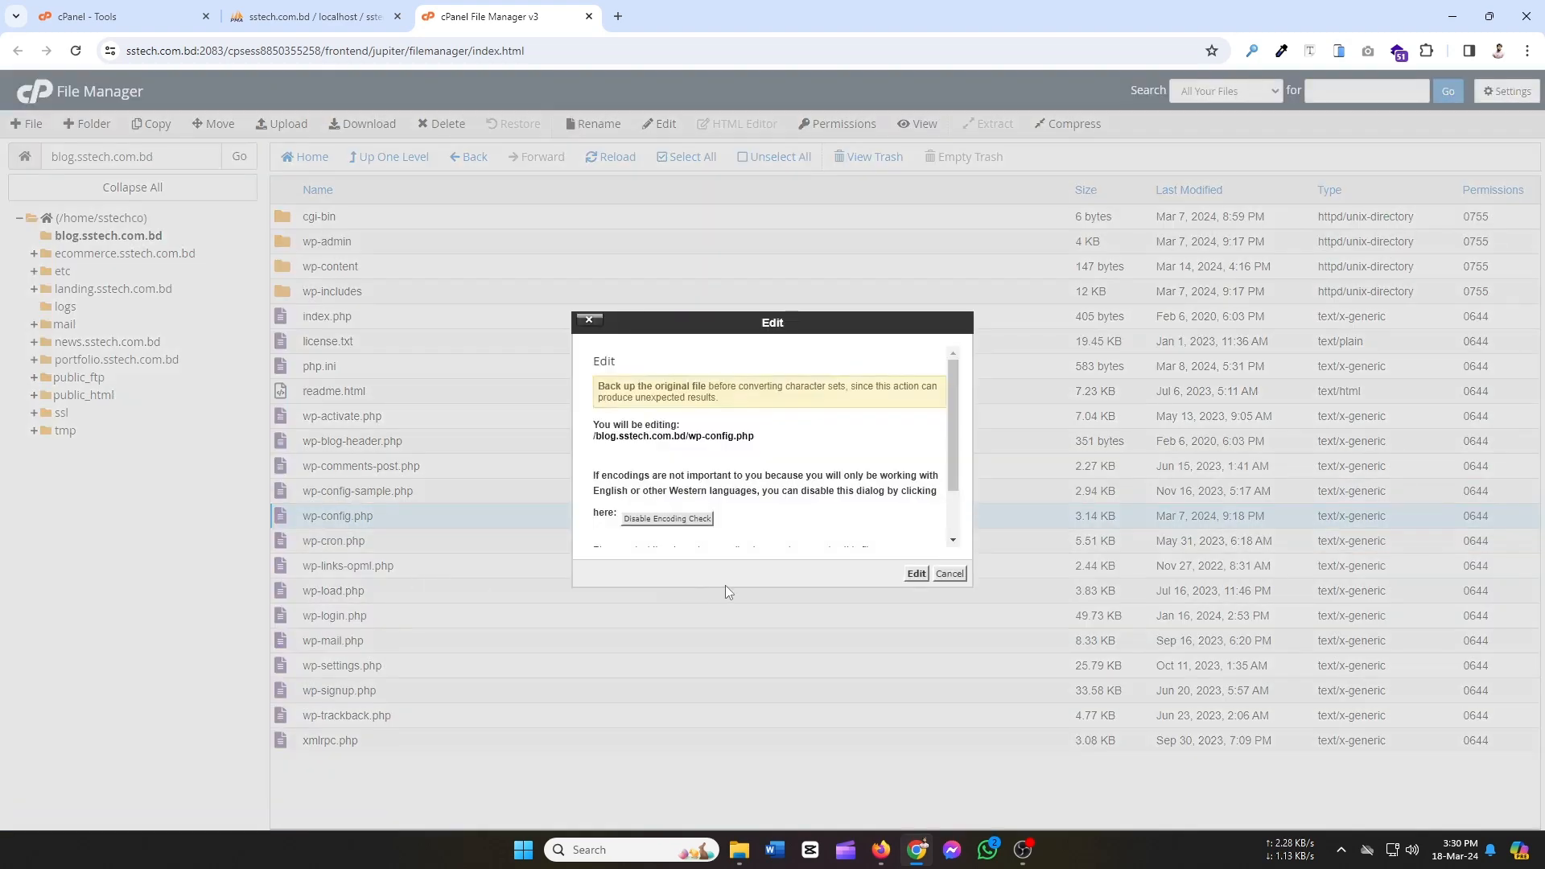
pyautogui.scroll(-1, 879, 505)
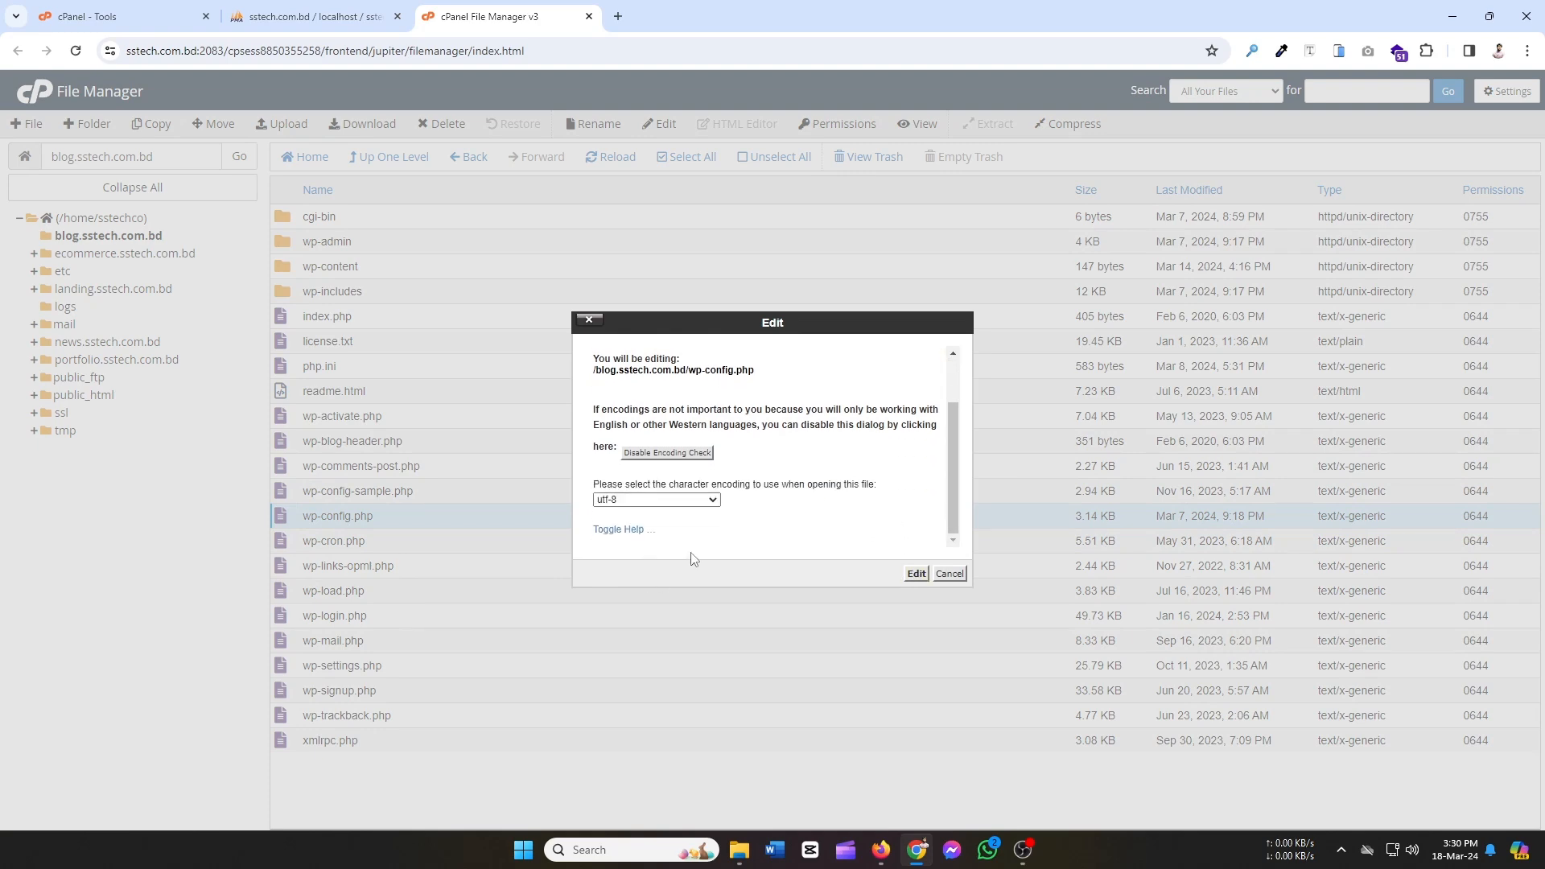
pyautogui.click(915, 574)
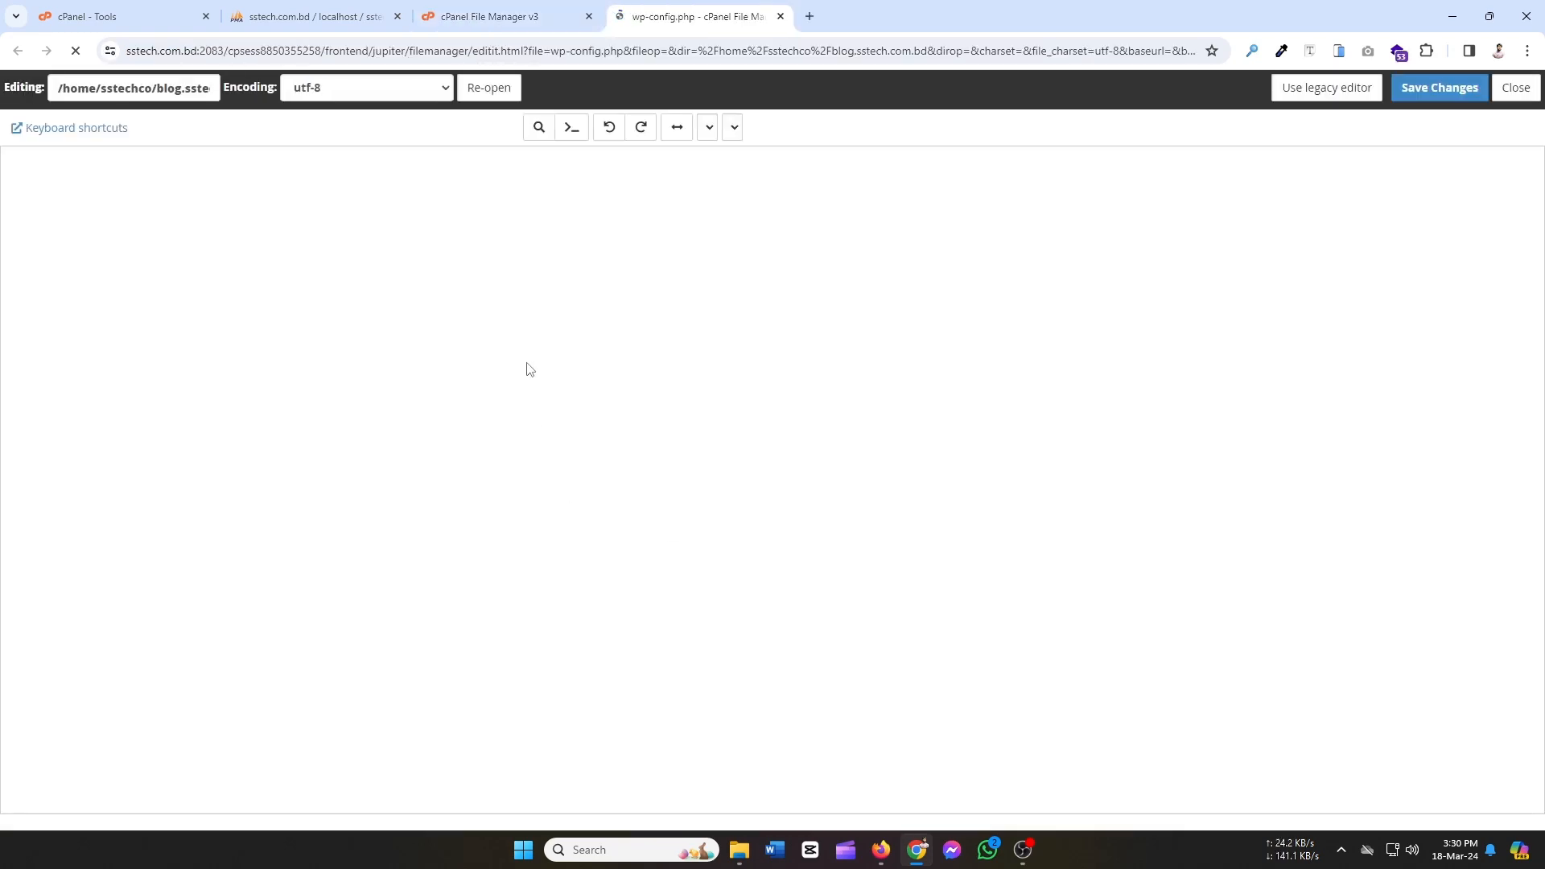
# Copy sstechco_blog from phpMyAdmin and paste it over DB_USER on line 26.
pyautogui.click(302, 10)
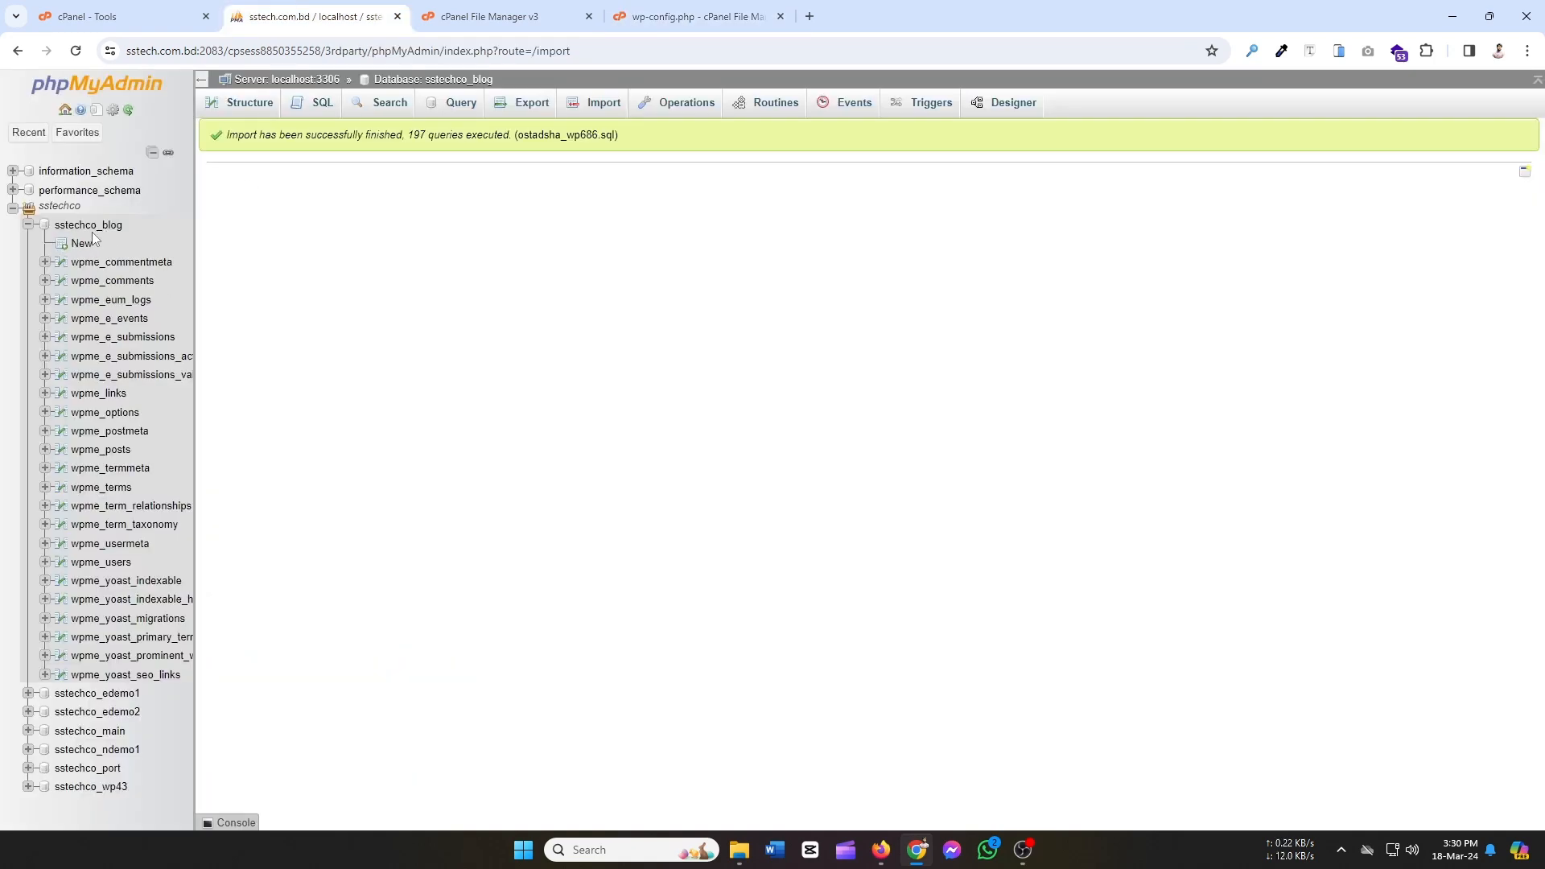
pyautogui.moveTo(127, 224); pyautogui.dragTo(59, 226)
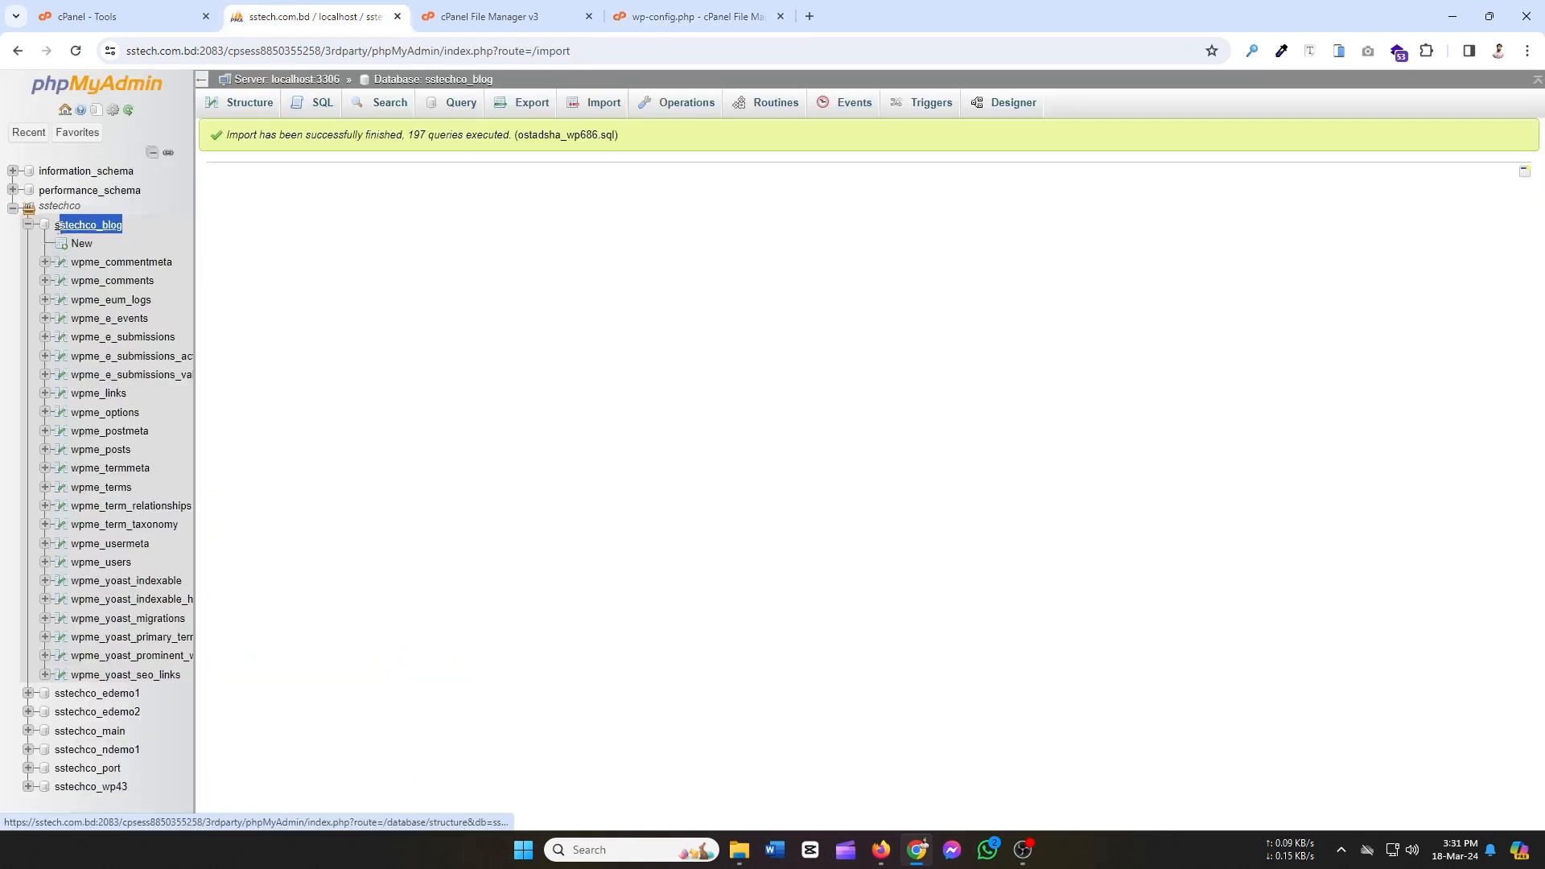
pyautogui.rightClick(113, 222)
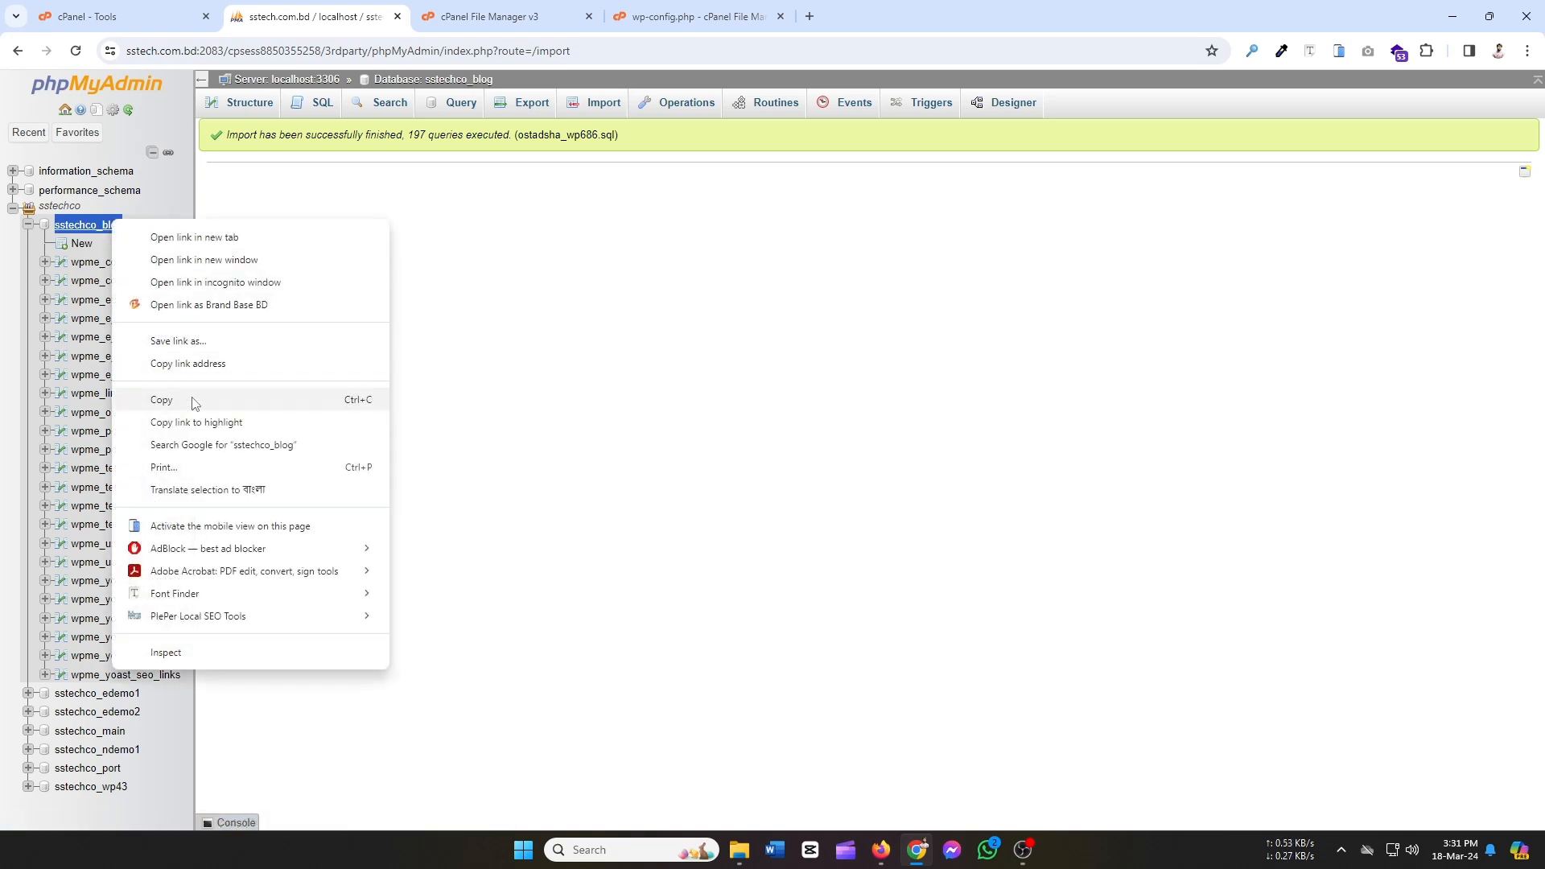
pyautogui.click(169, 399)
pyautogui.click(692, 16)
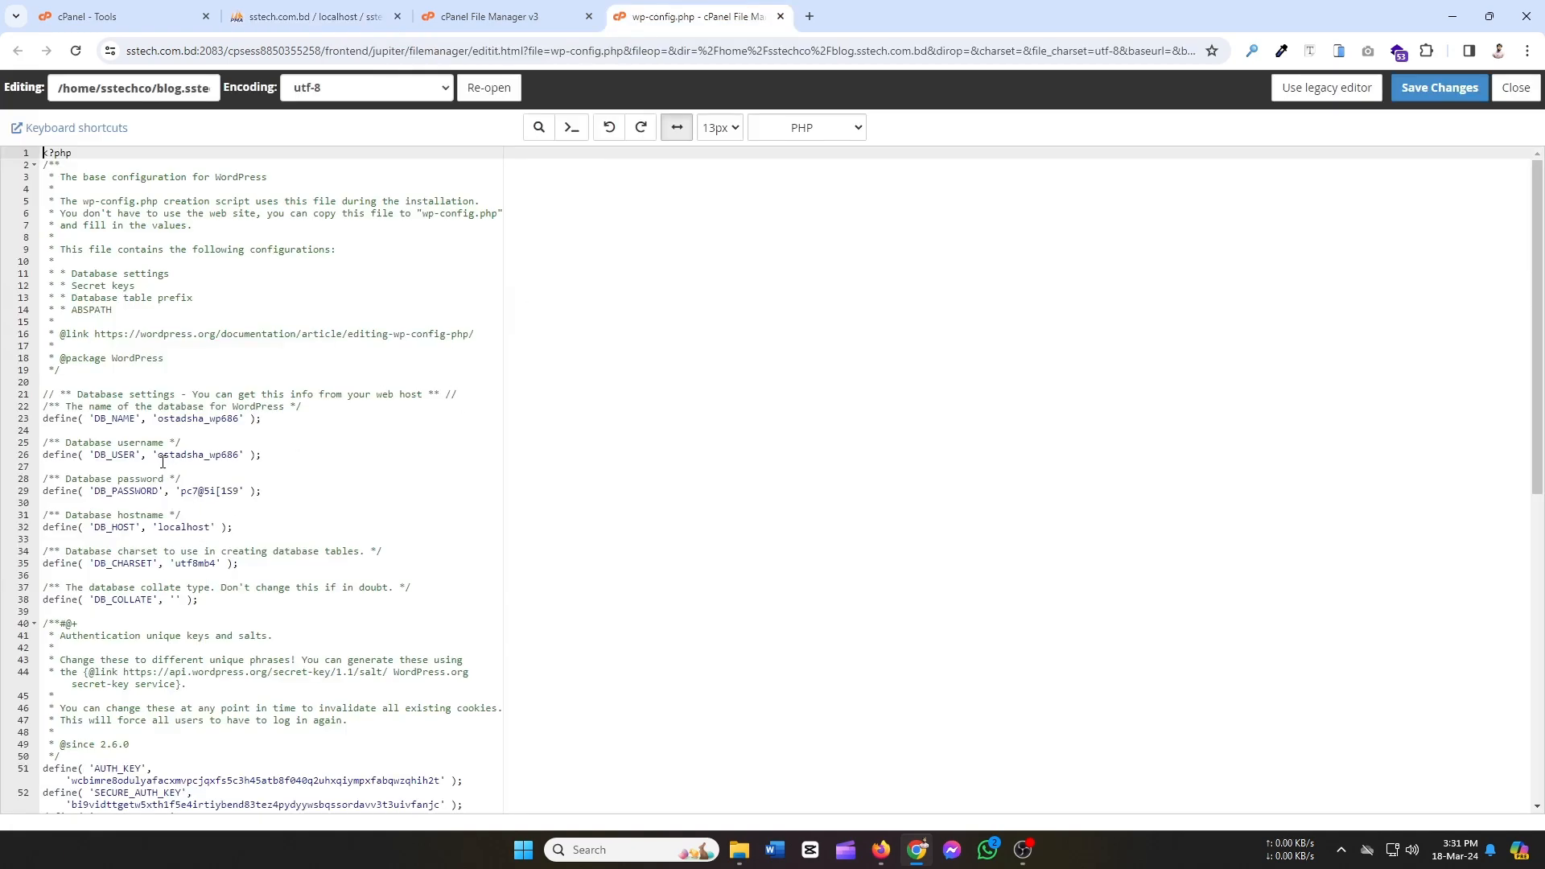
pyautogui.moveTo(158, 456); pyautogui.dragTo(238, 461)
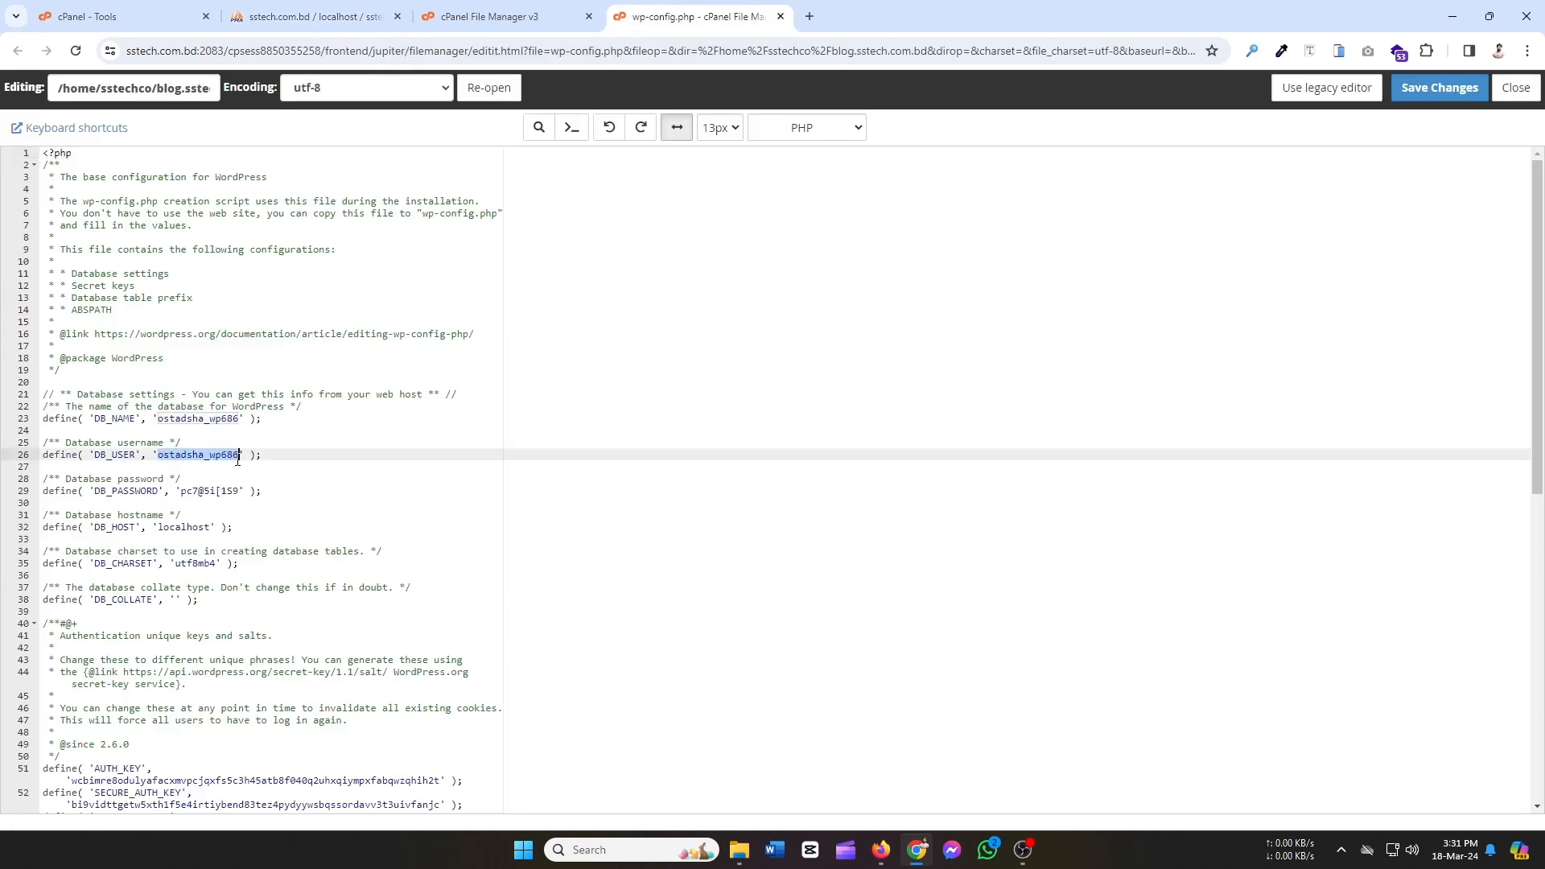
pyautogui.hotkey('ctrl', 'v')
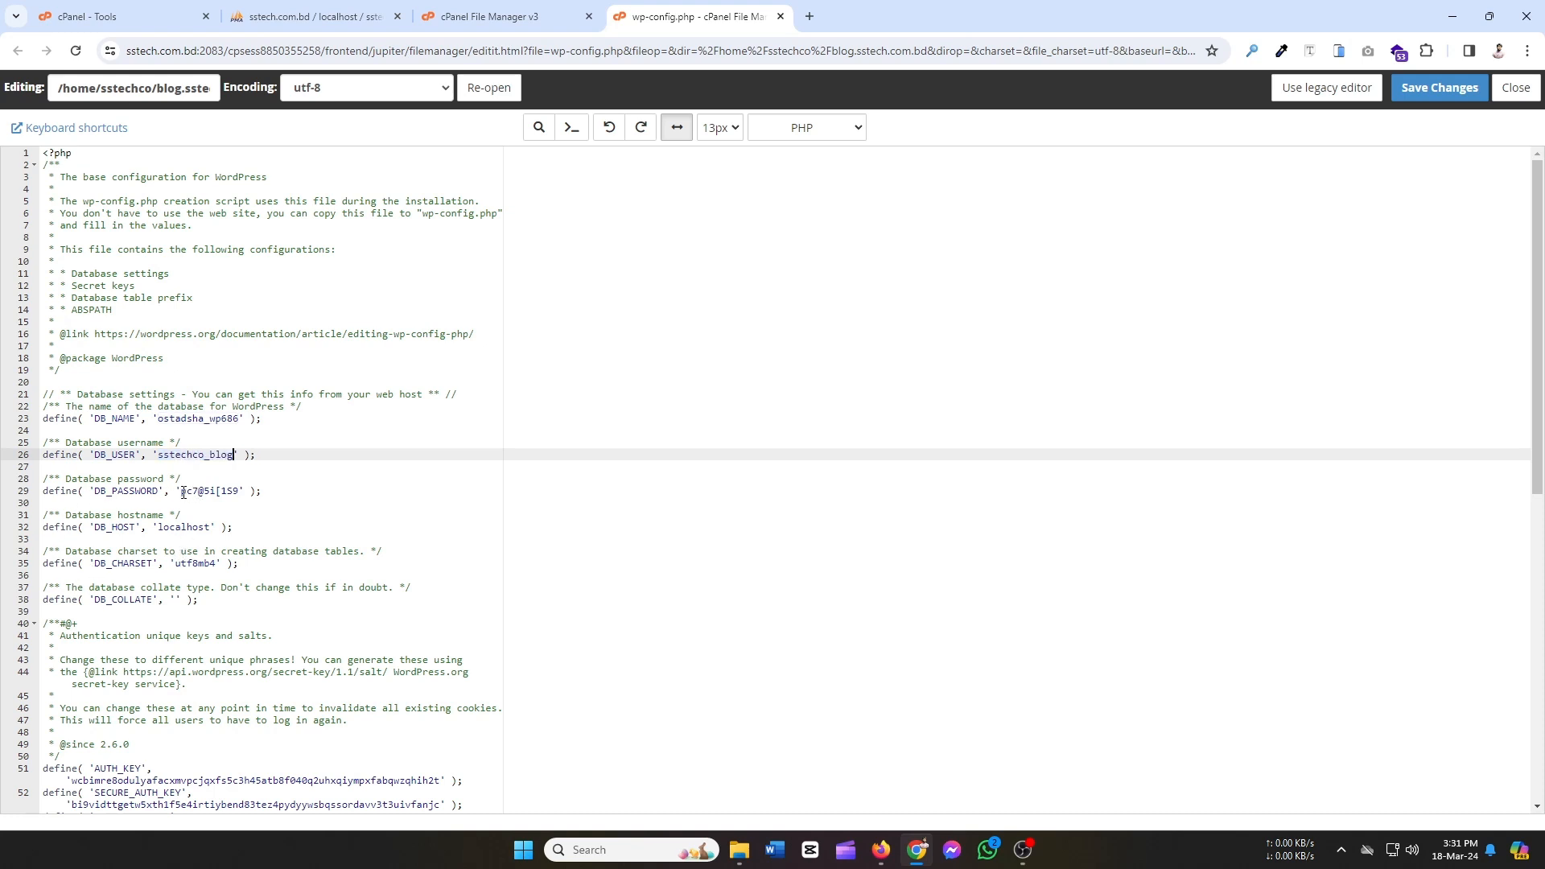
pyautogui.moveTo(183, 492); pyautogui.dragTo(236, 492)
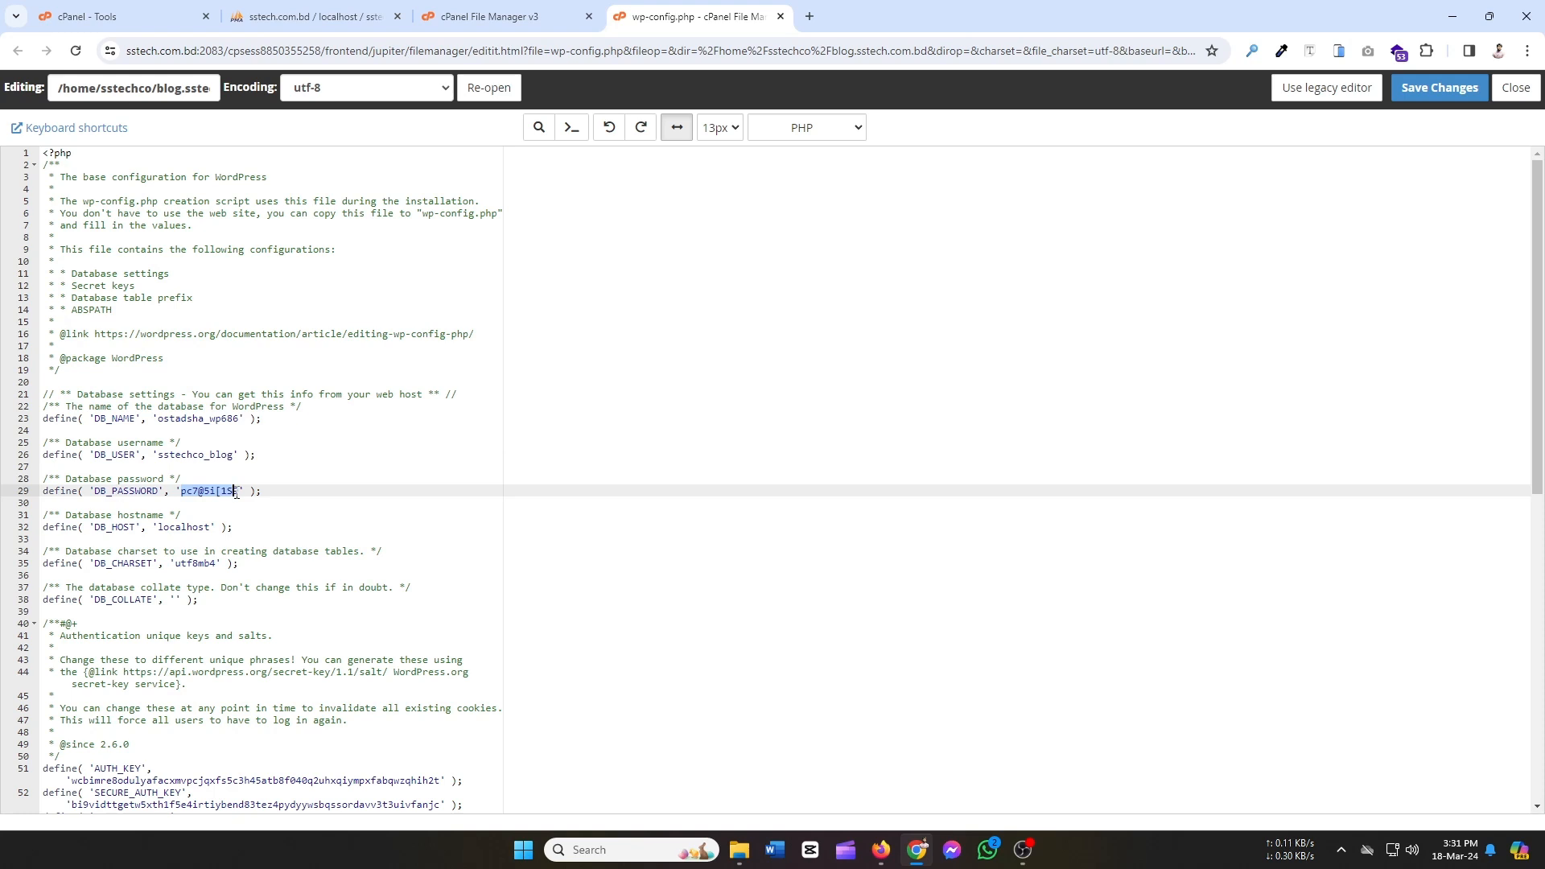
pyautogui.click(216, 491)
pyautogui.hotkey('ctrl', 'shift', 'Tab')
pyautogui.hotkey('ctrl', 'shift', 'Tab')
pyautogui.hotkey('ctrl', 'shift', 'Tab')
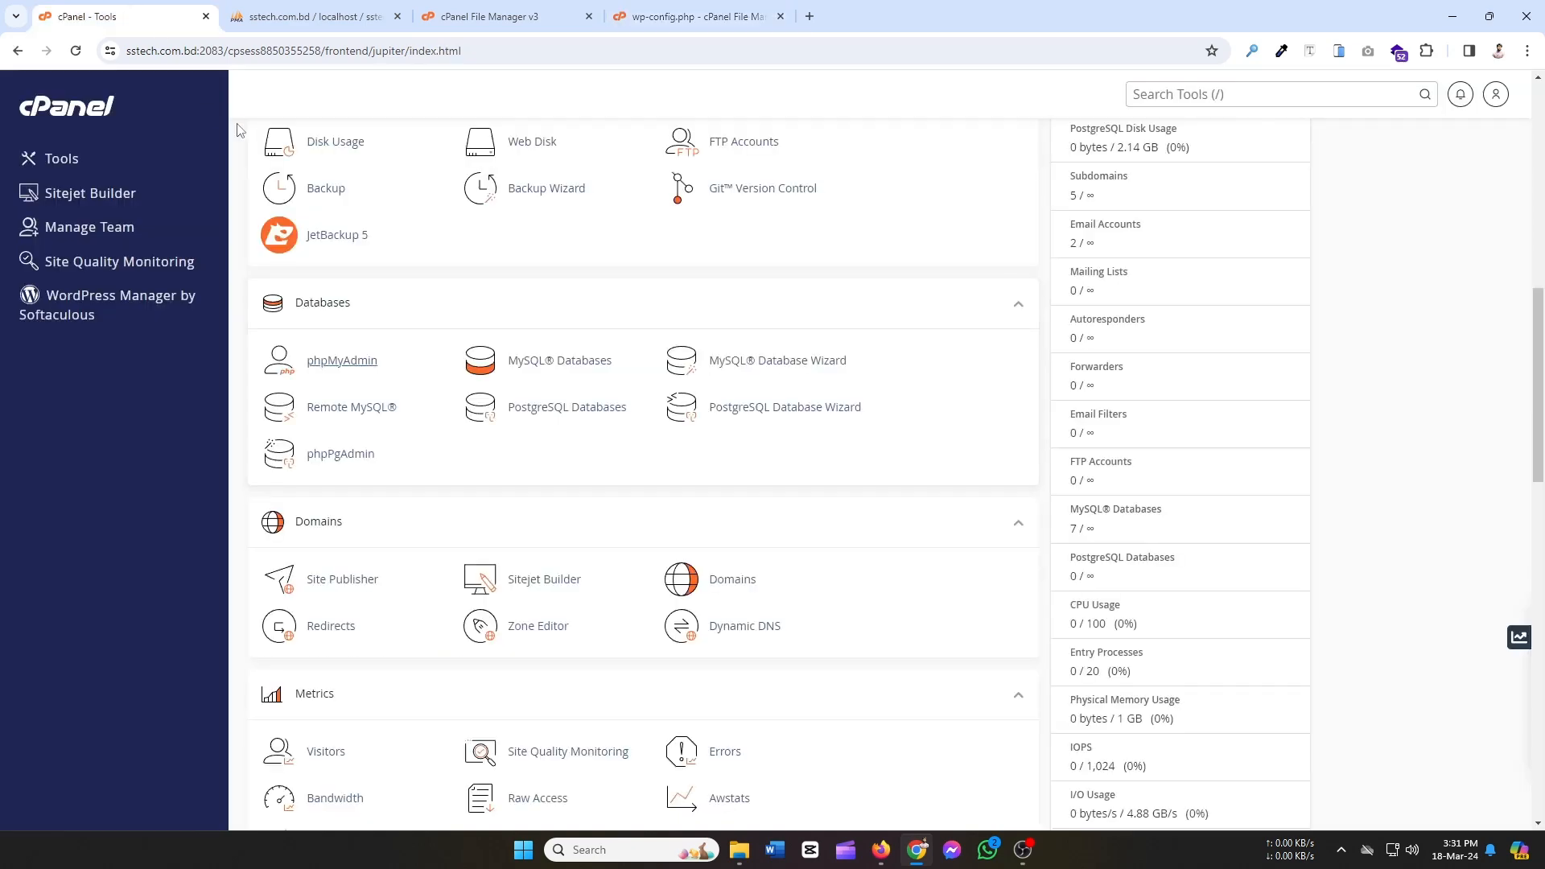
# Go to cPanel's MySQL Databases page and scroll to the database users.
pyautogui.click(314, 14)
pyautogui.click(442, 15)
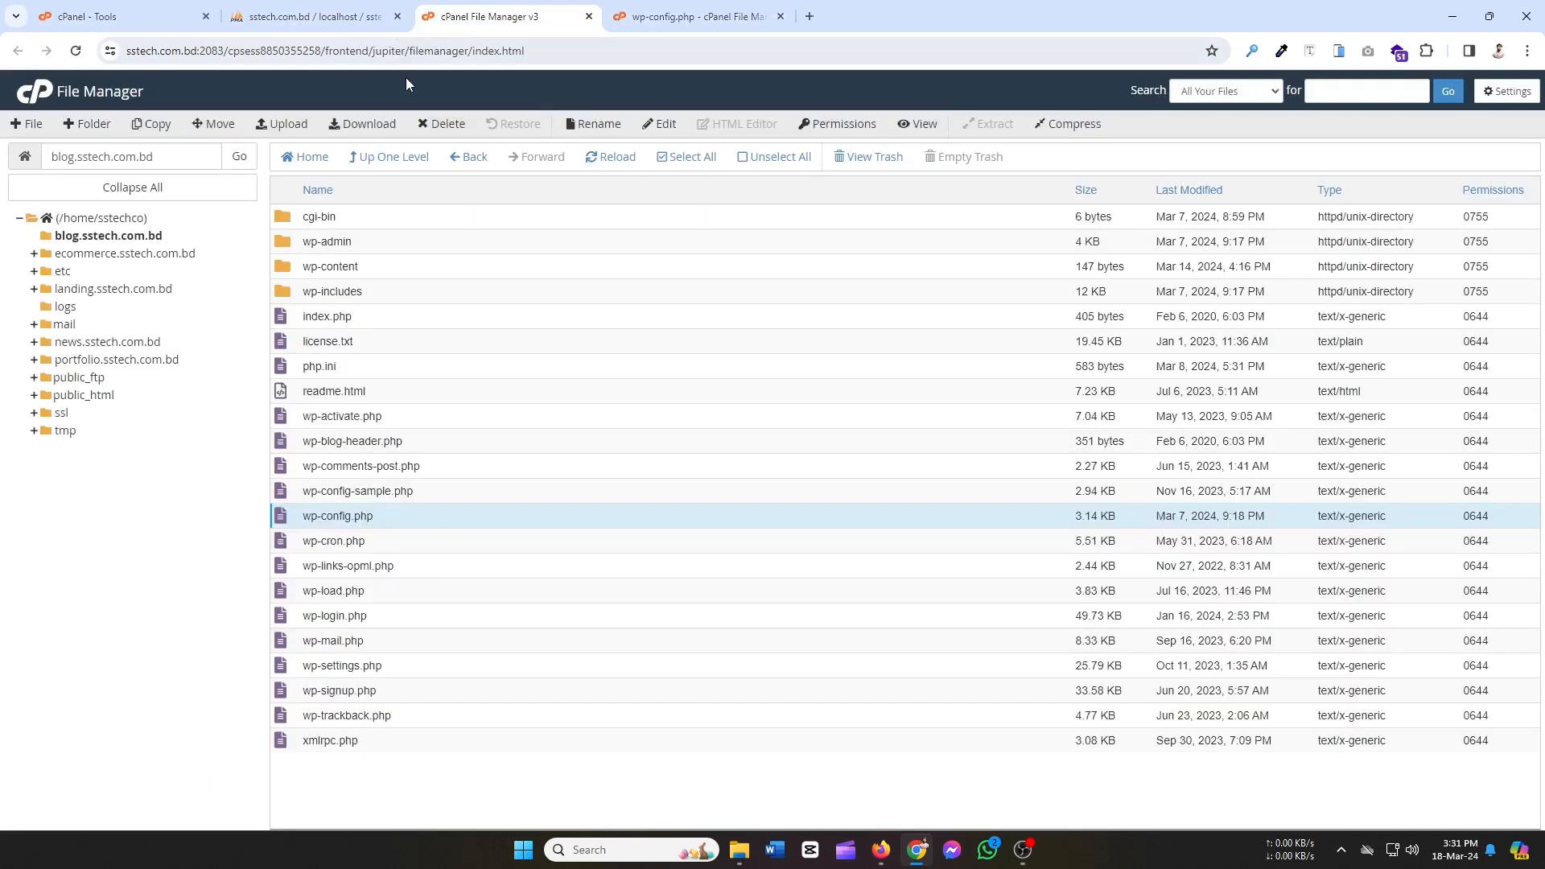
pyautogui.click(326, 12)
pyautogui.click(495, 11)
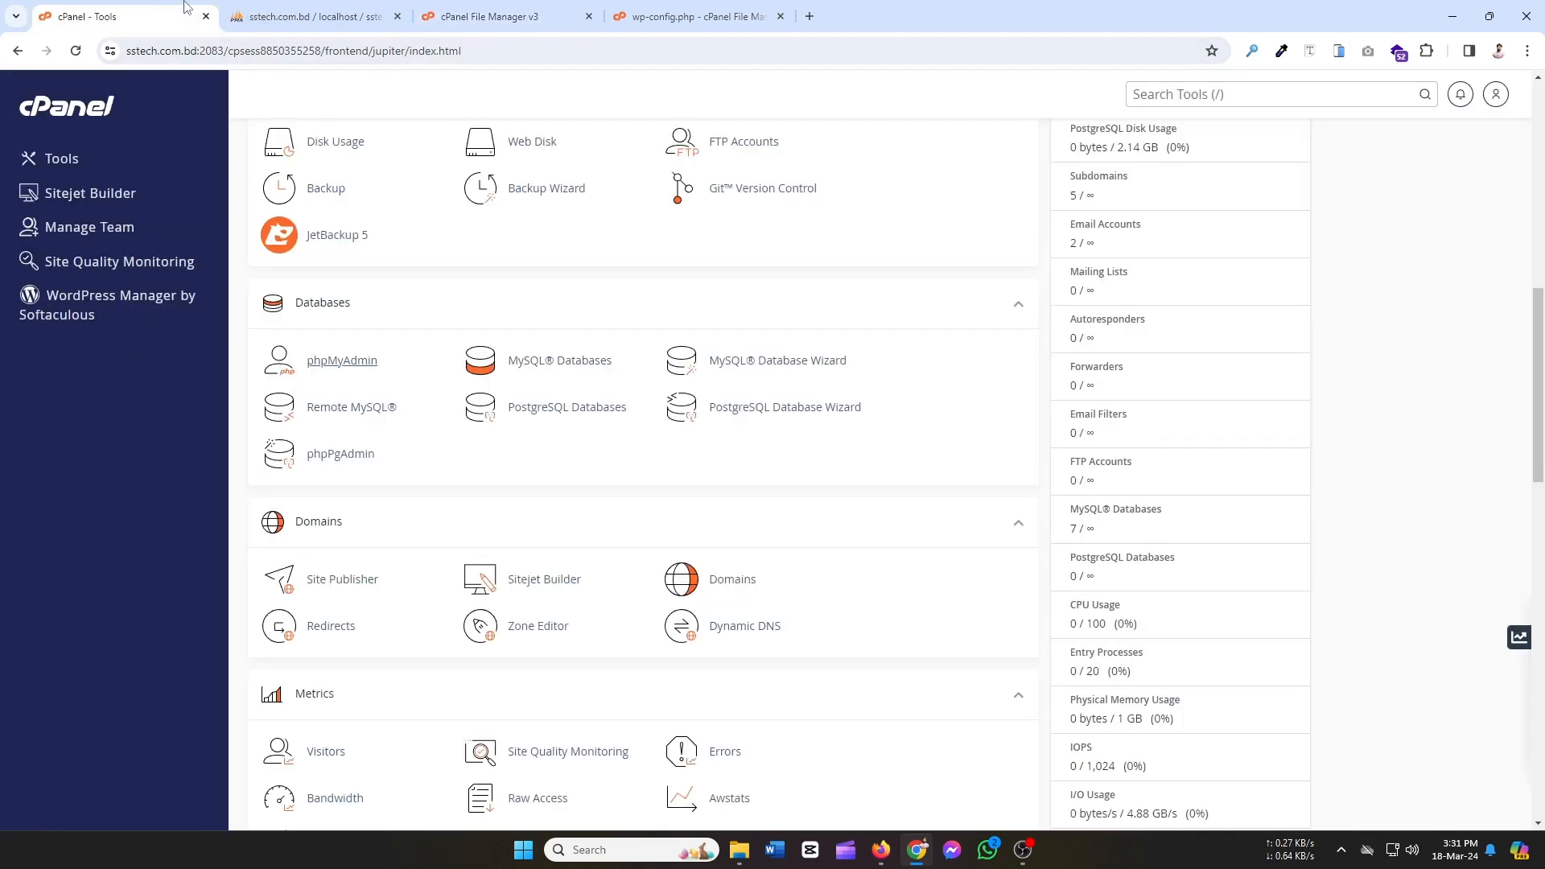
pyautogui.click(153, 11)
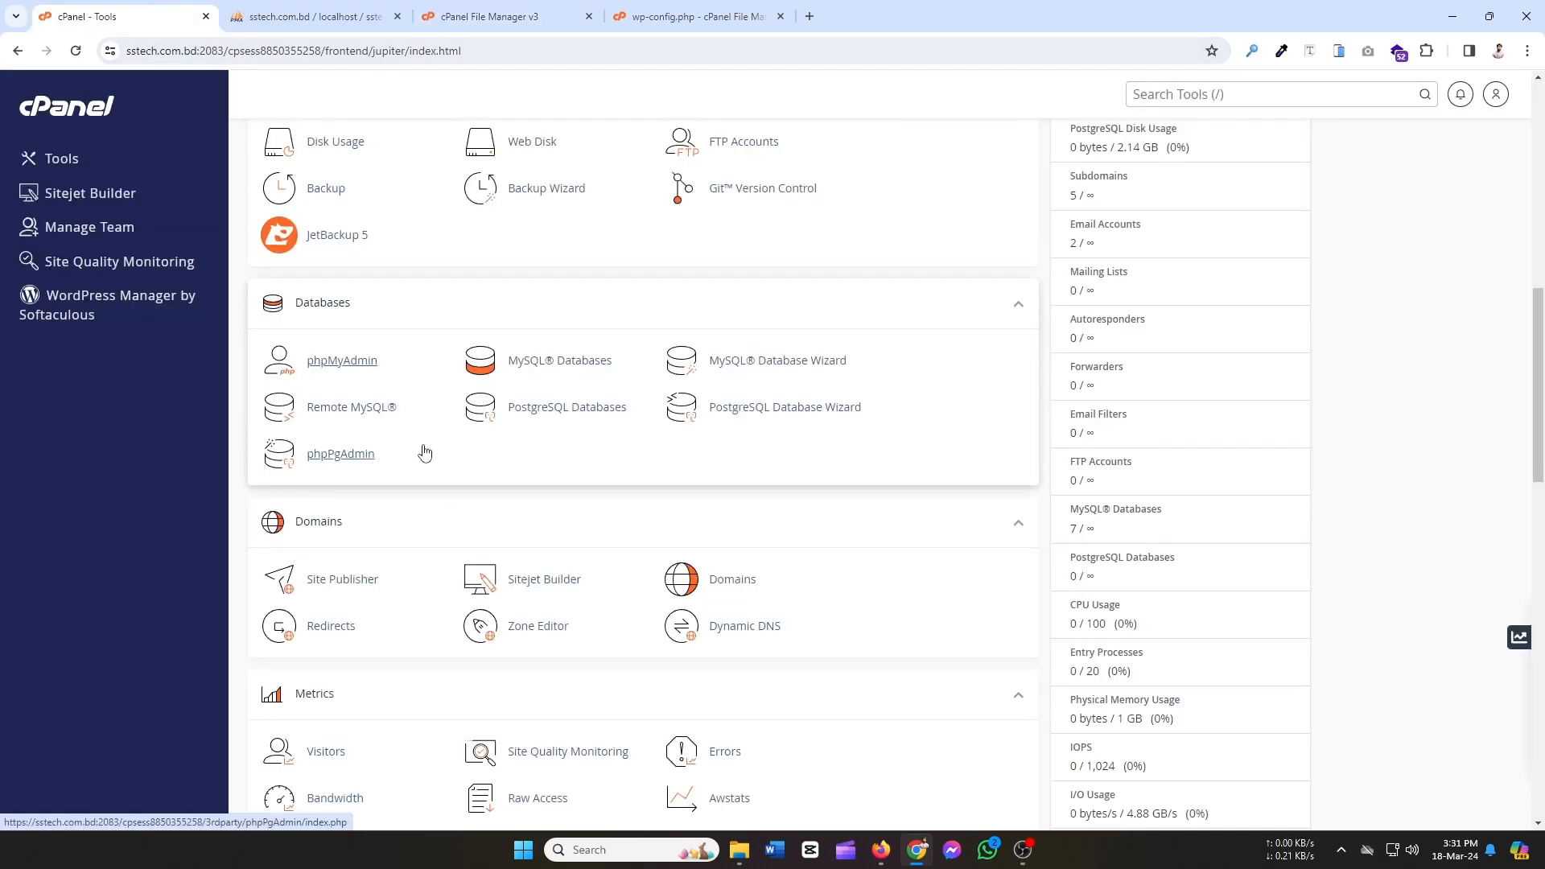
pyautogui.click(588, 360)
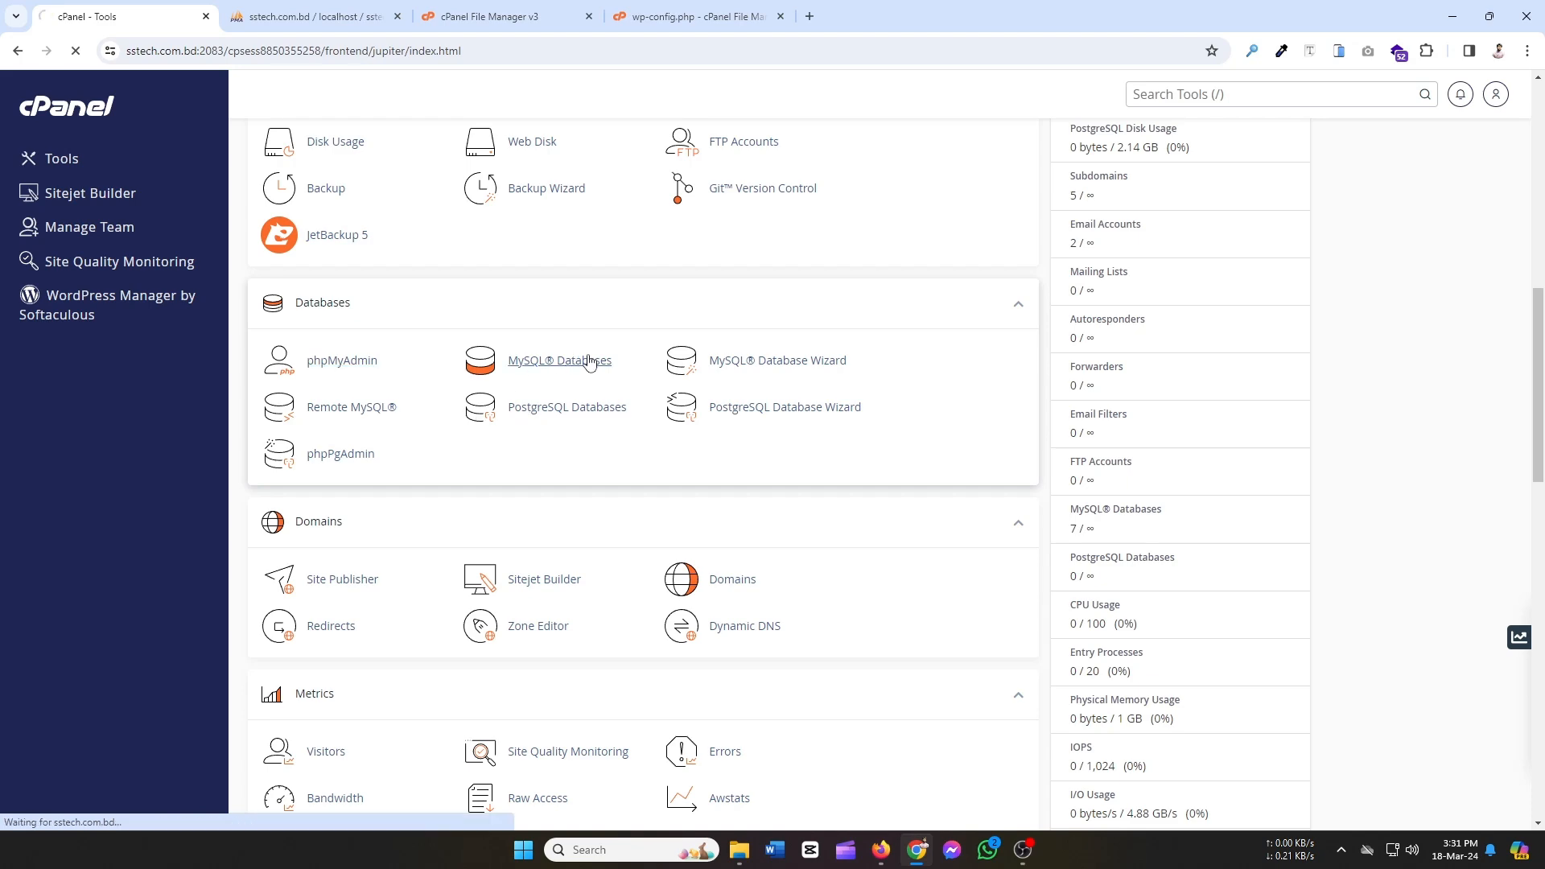
pyautogui.scroll(-4, 587, 516)
pyautogui.scroll(-10, 587, 516)
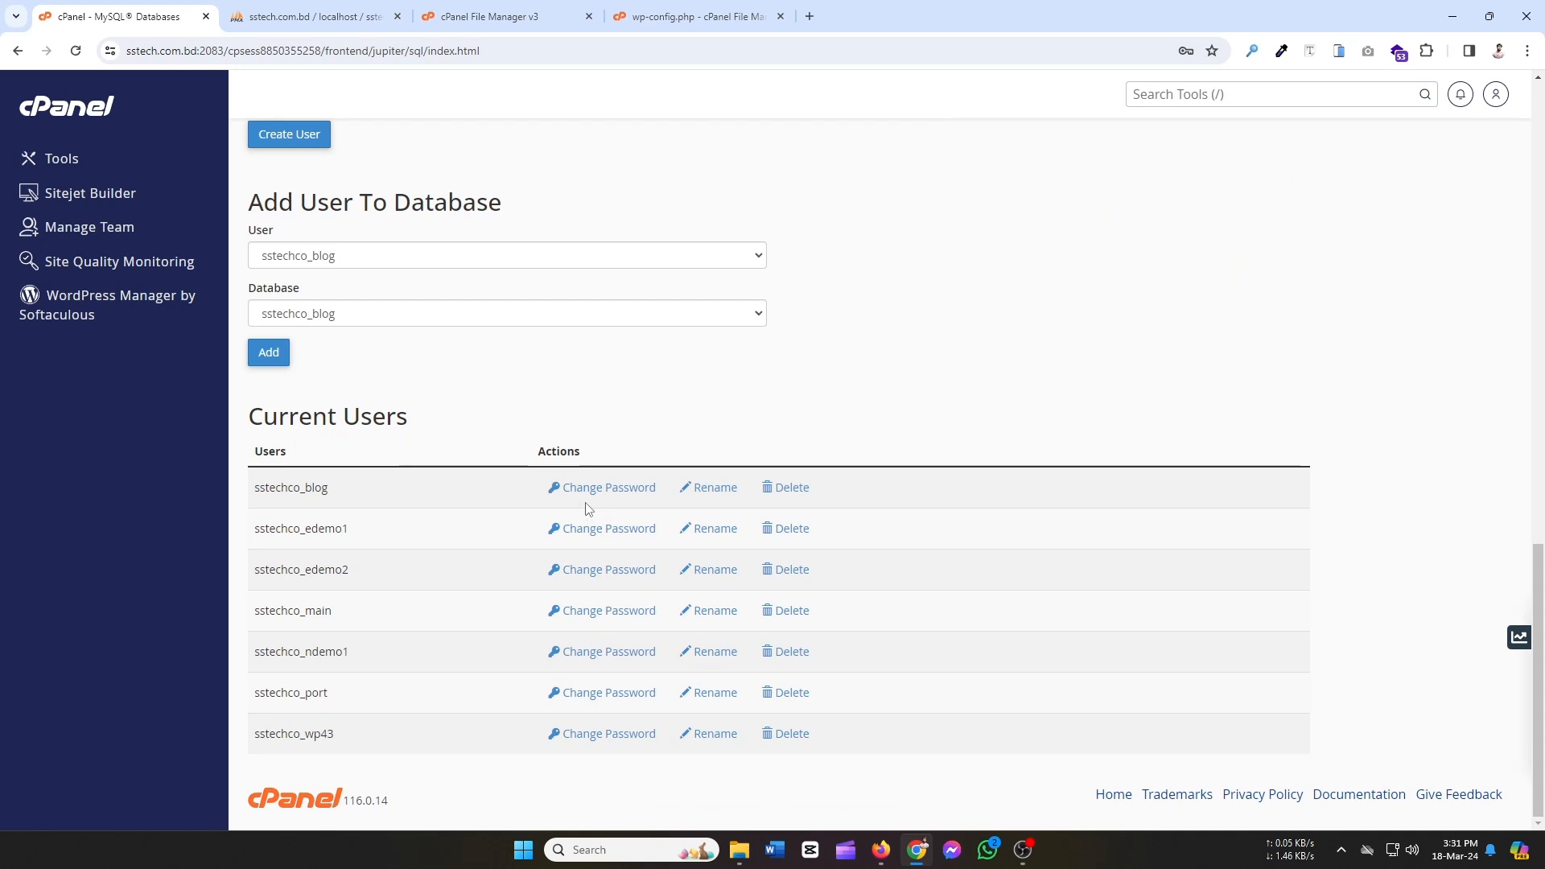
# Set a generated very strong password for user sstechco_blog and confirm the change.
pyautogui.click(609, 488)
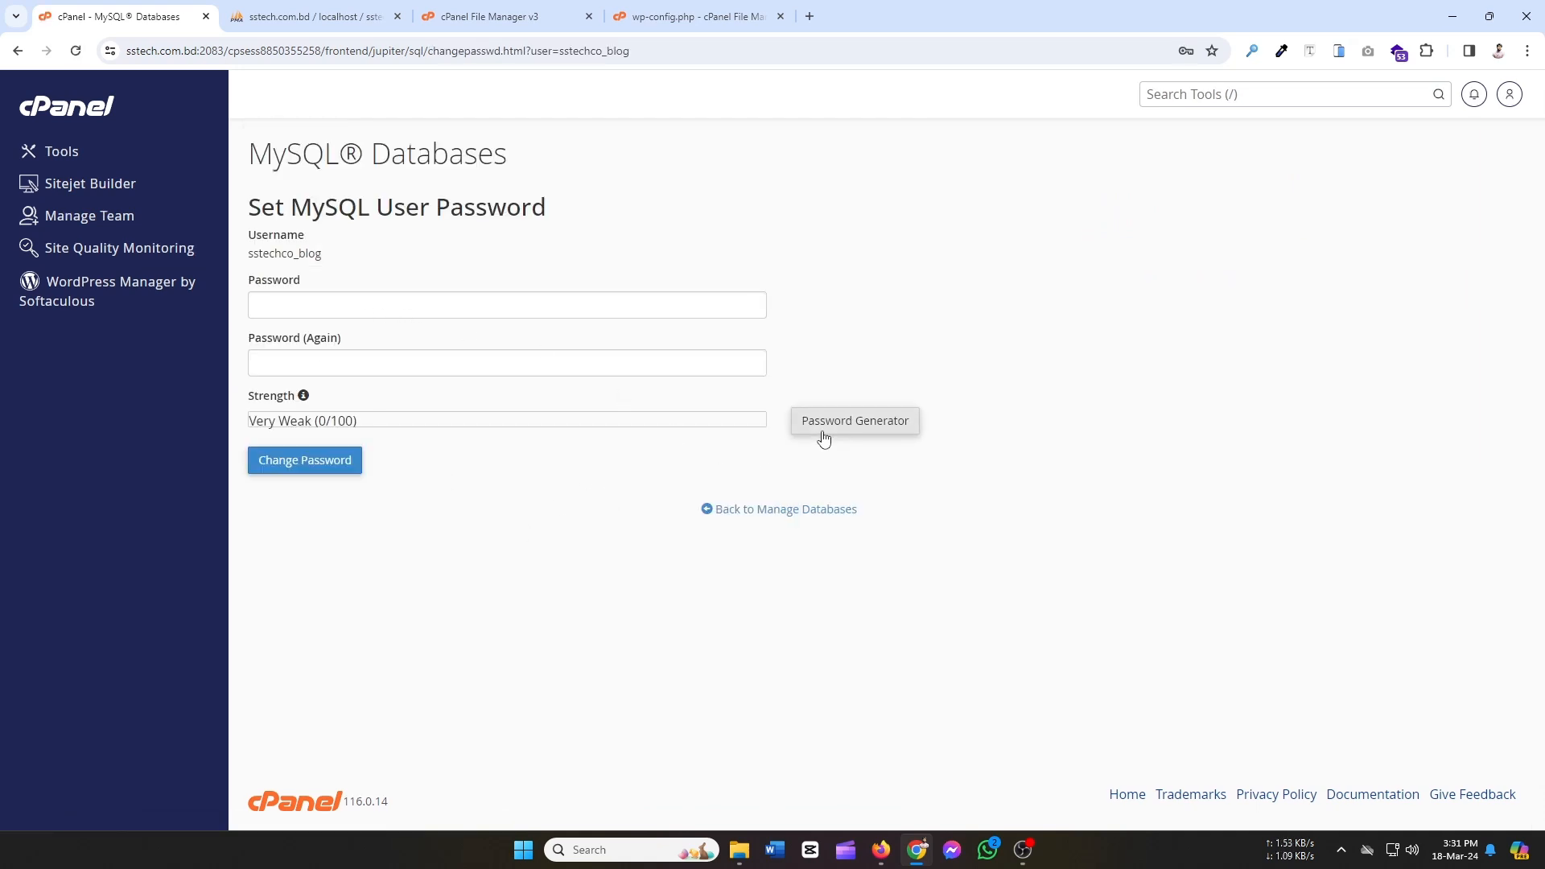
pyautogui.click(848, 424)
pyautogui.moveTo(733, 389); pyautogui.dragTo(585, 408)
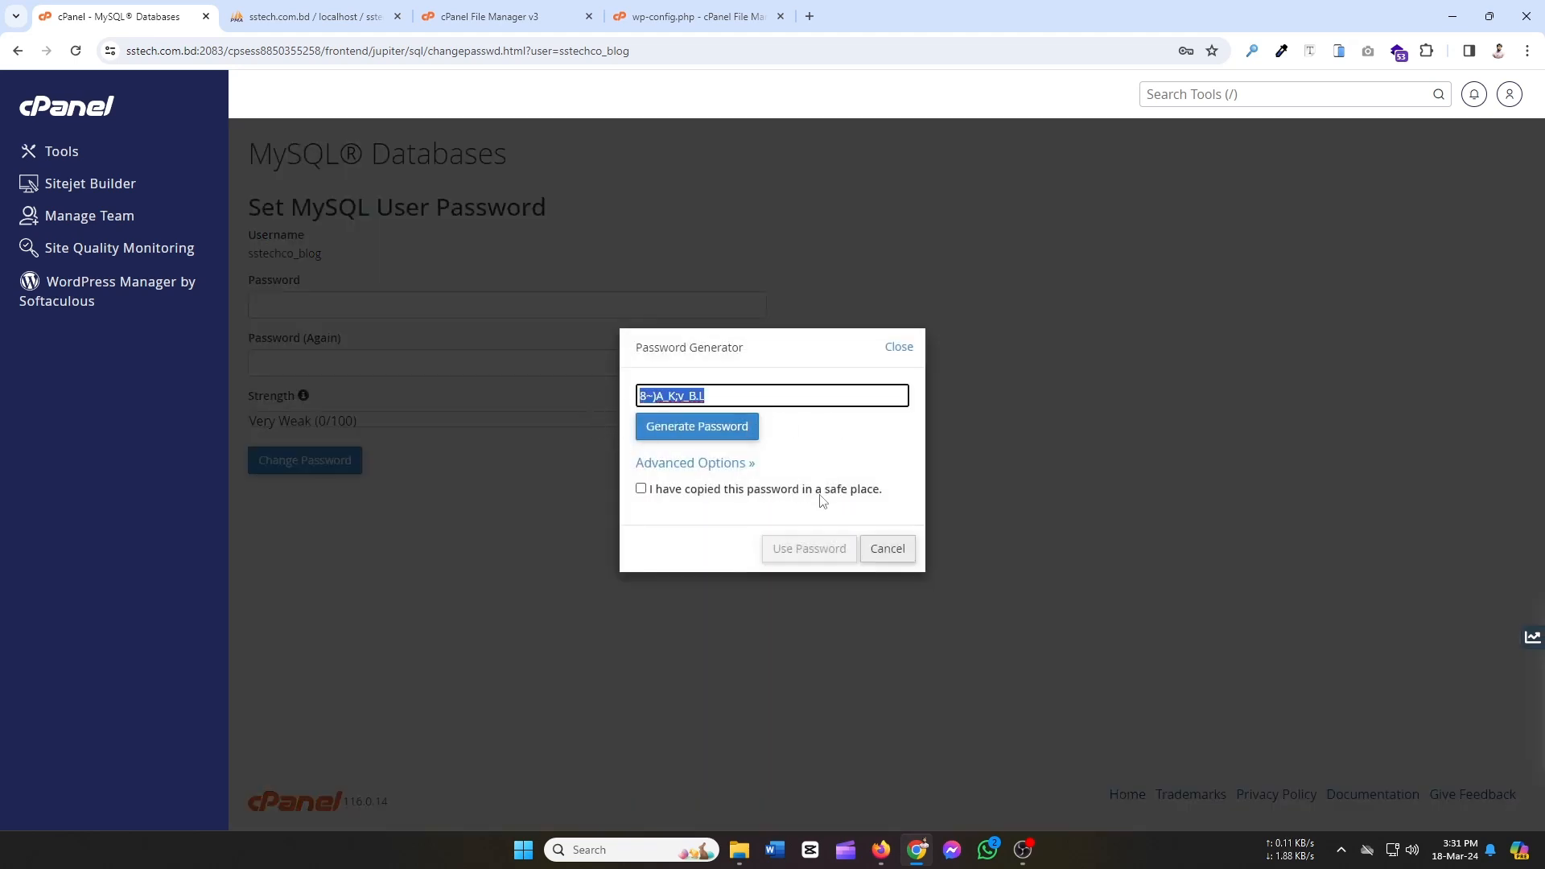
pyautogui.click(641, 489)
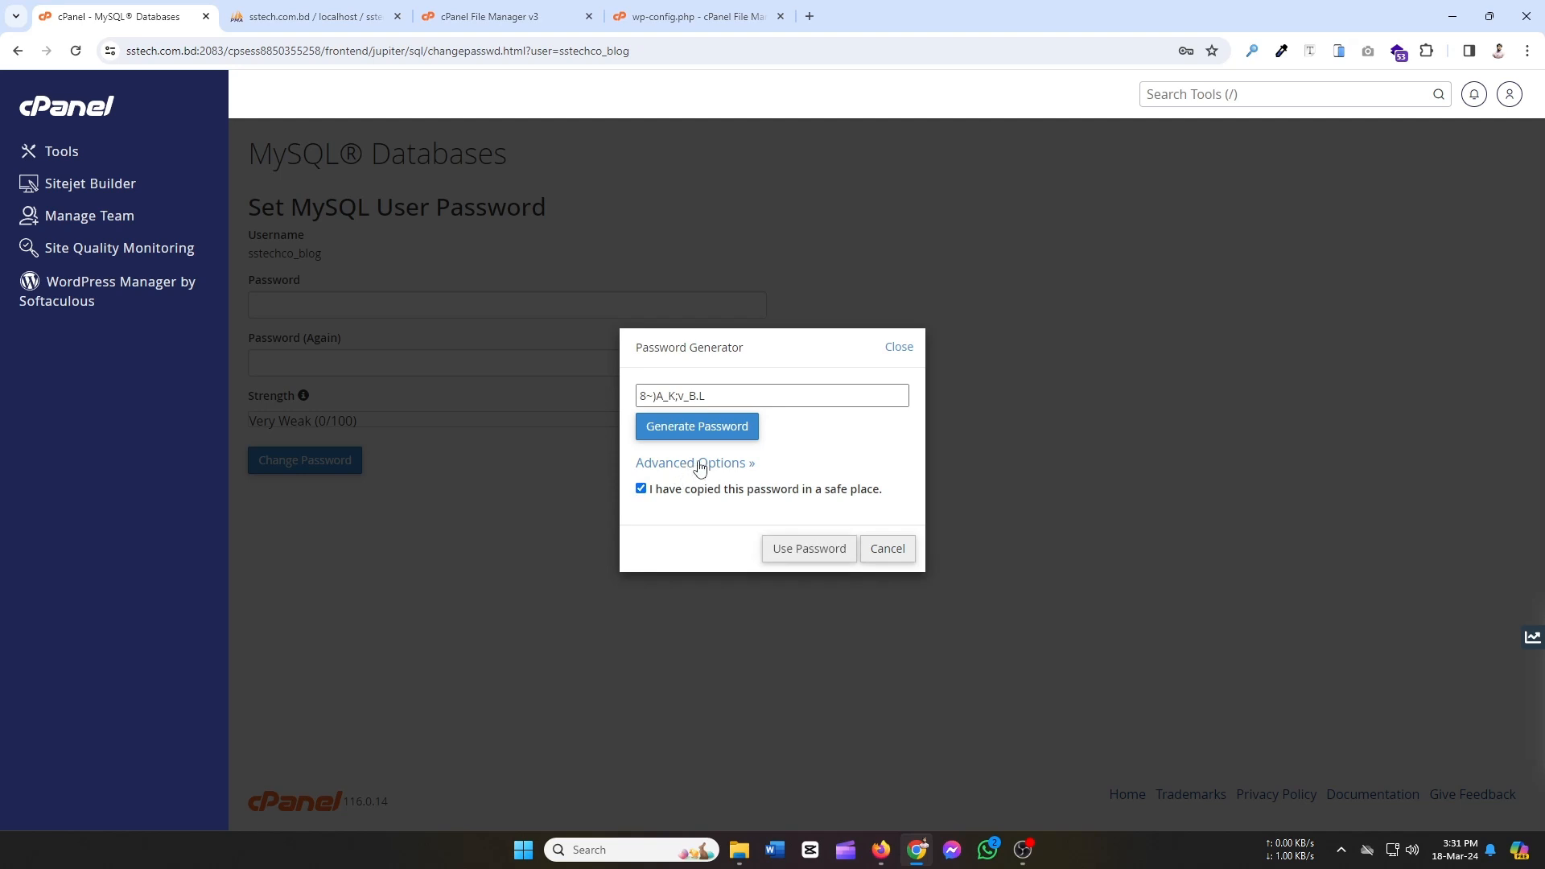
pyautogui.click(792, 549)
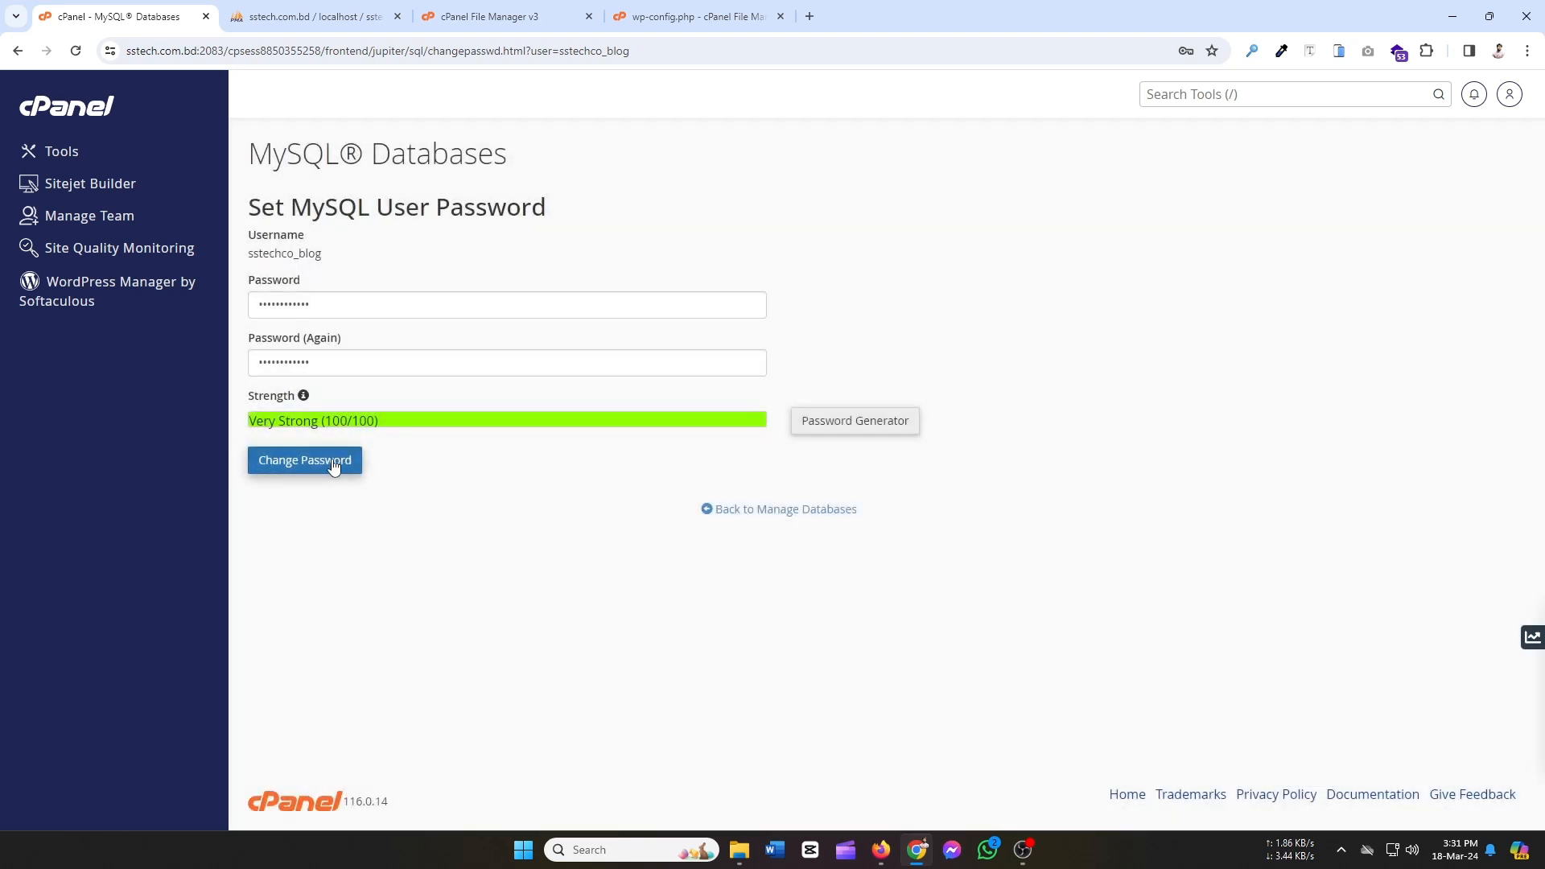
pyautogui.click(333, 462)
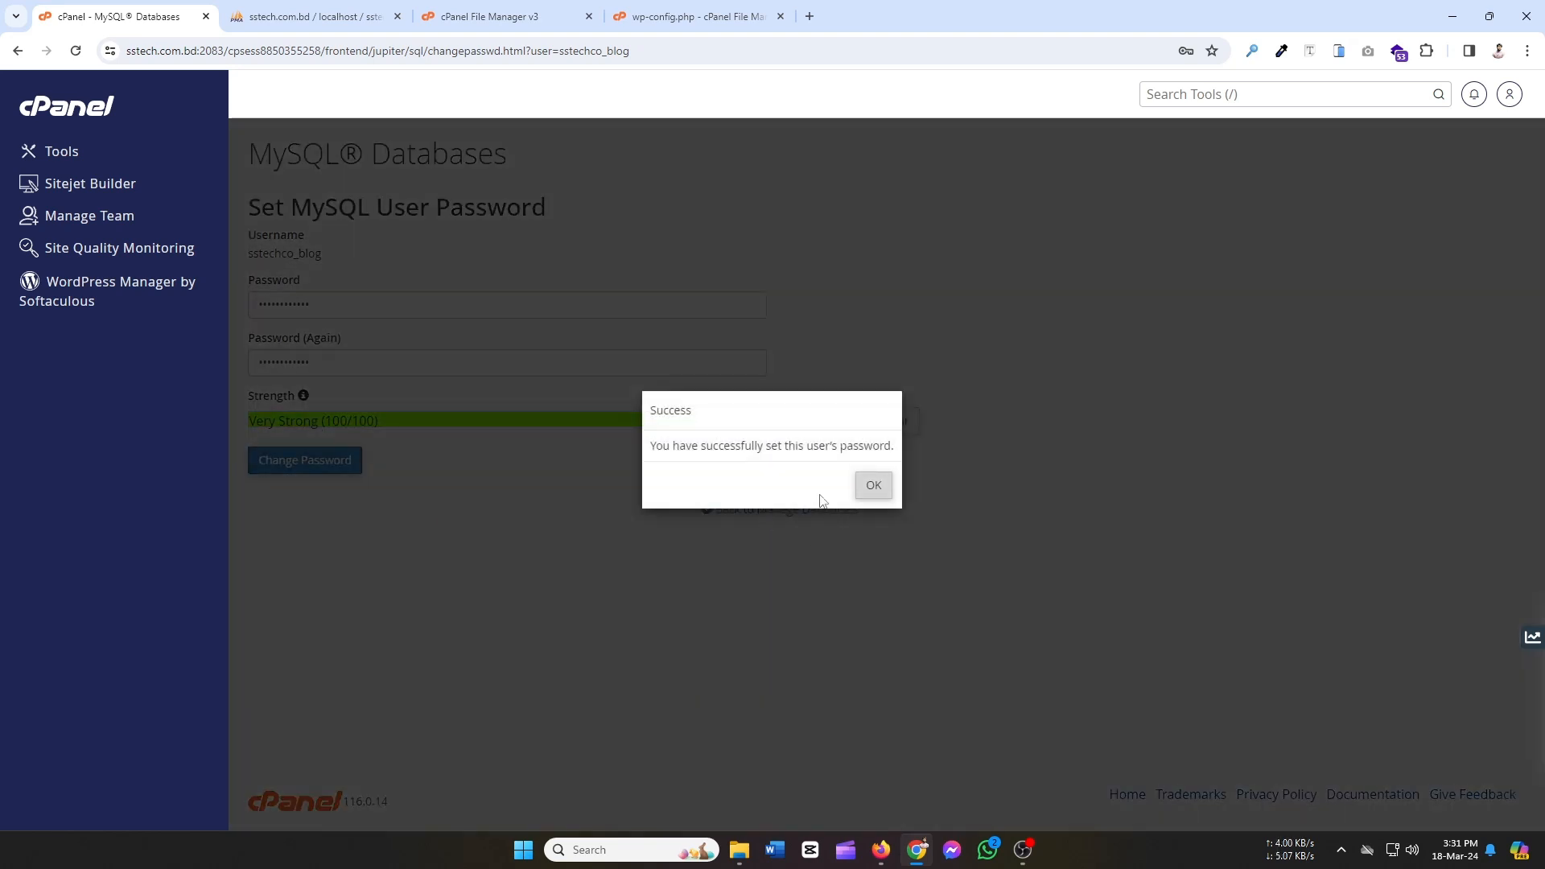
pyautogui.click(869, 486)
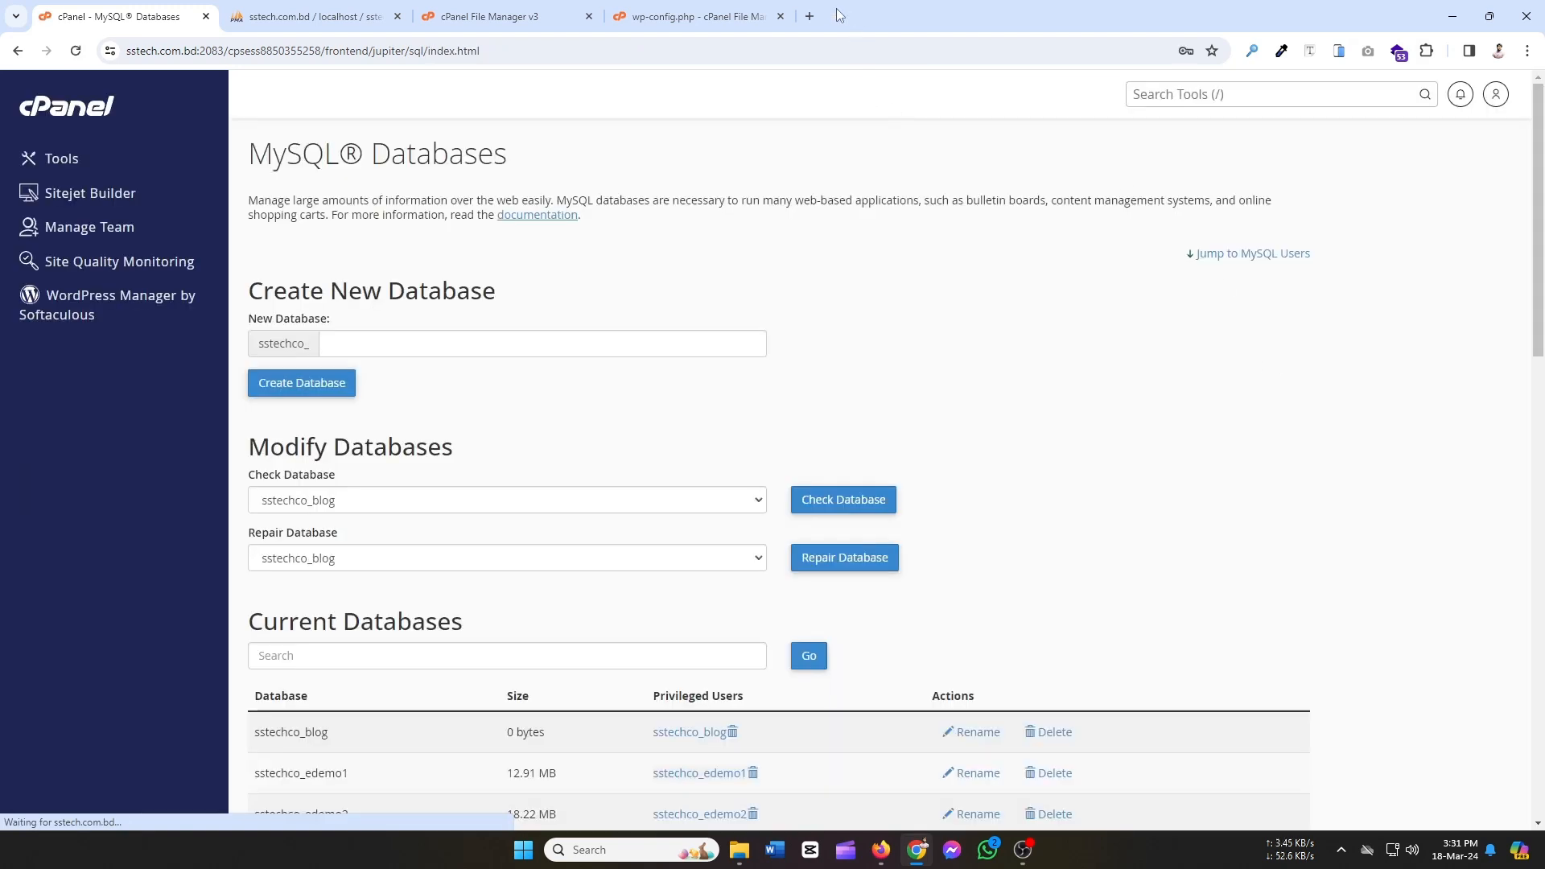
# Paste the copied password into a new tab's address bar to check it.
pyautogui.hotkey('ctrl', 't')
pyautogui.click(799, 55)
pyautogui.hotkey('ctrl', 'v')
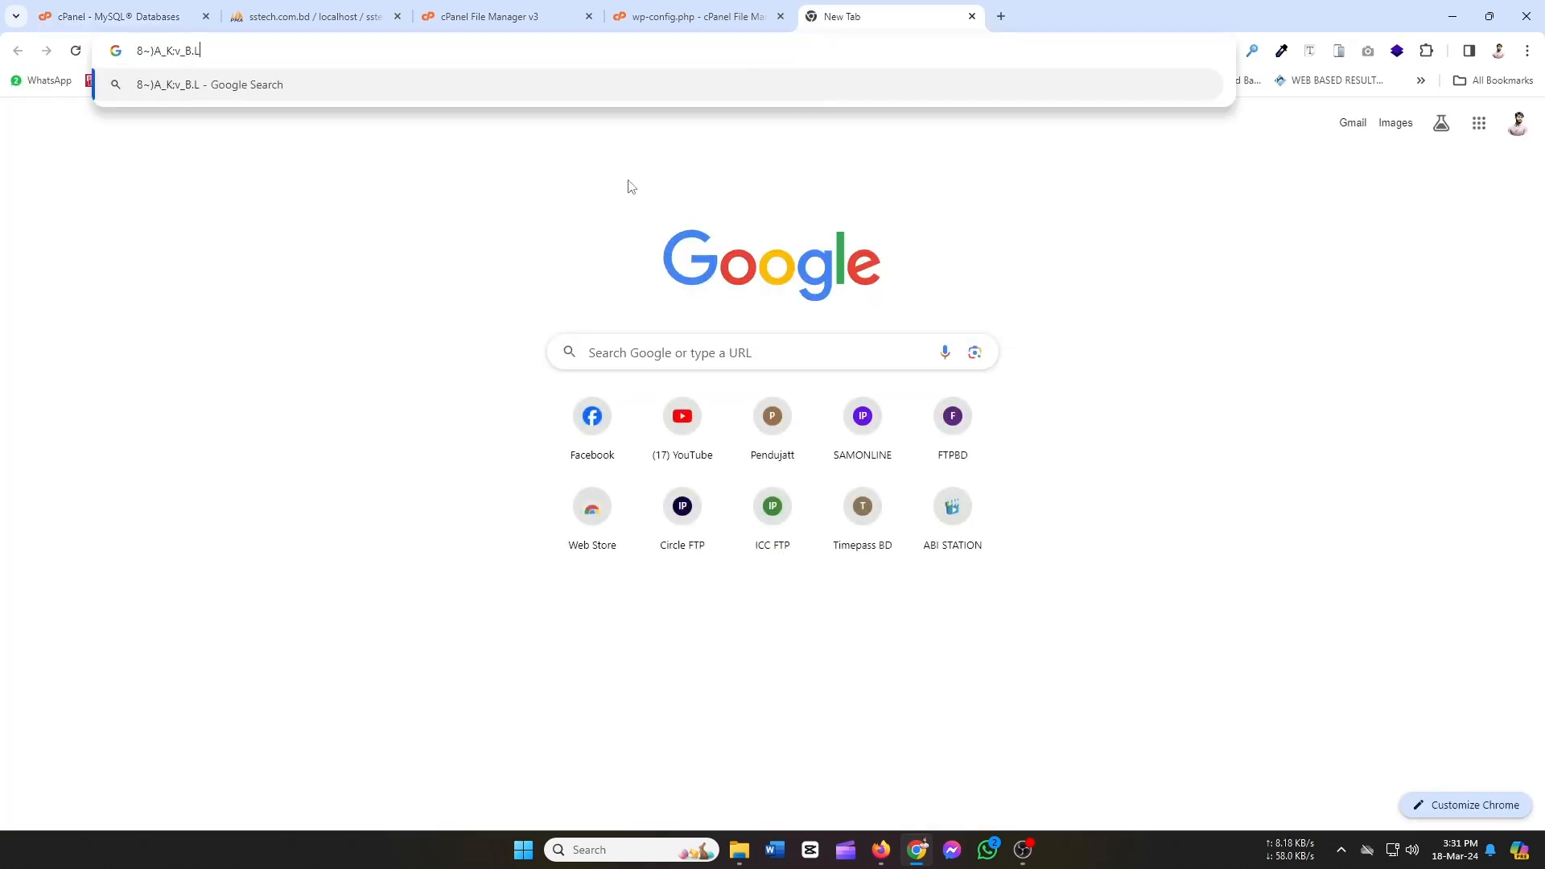
pyautogui.click(424, 319)
pyautogui.moveTo(282, 54); pyautogui.dragTo(39, 64)
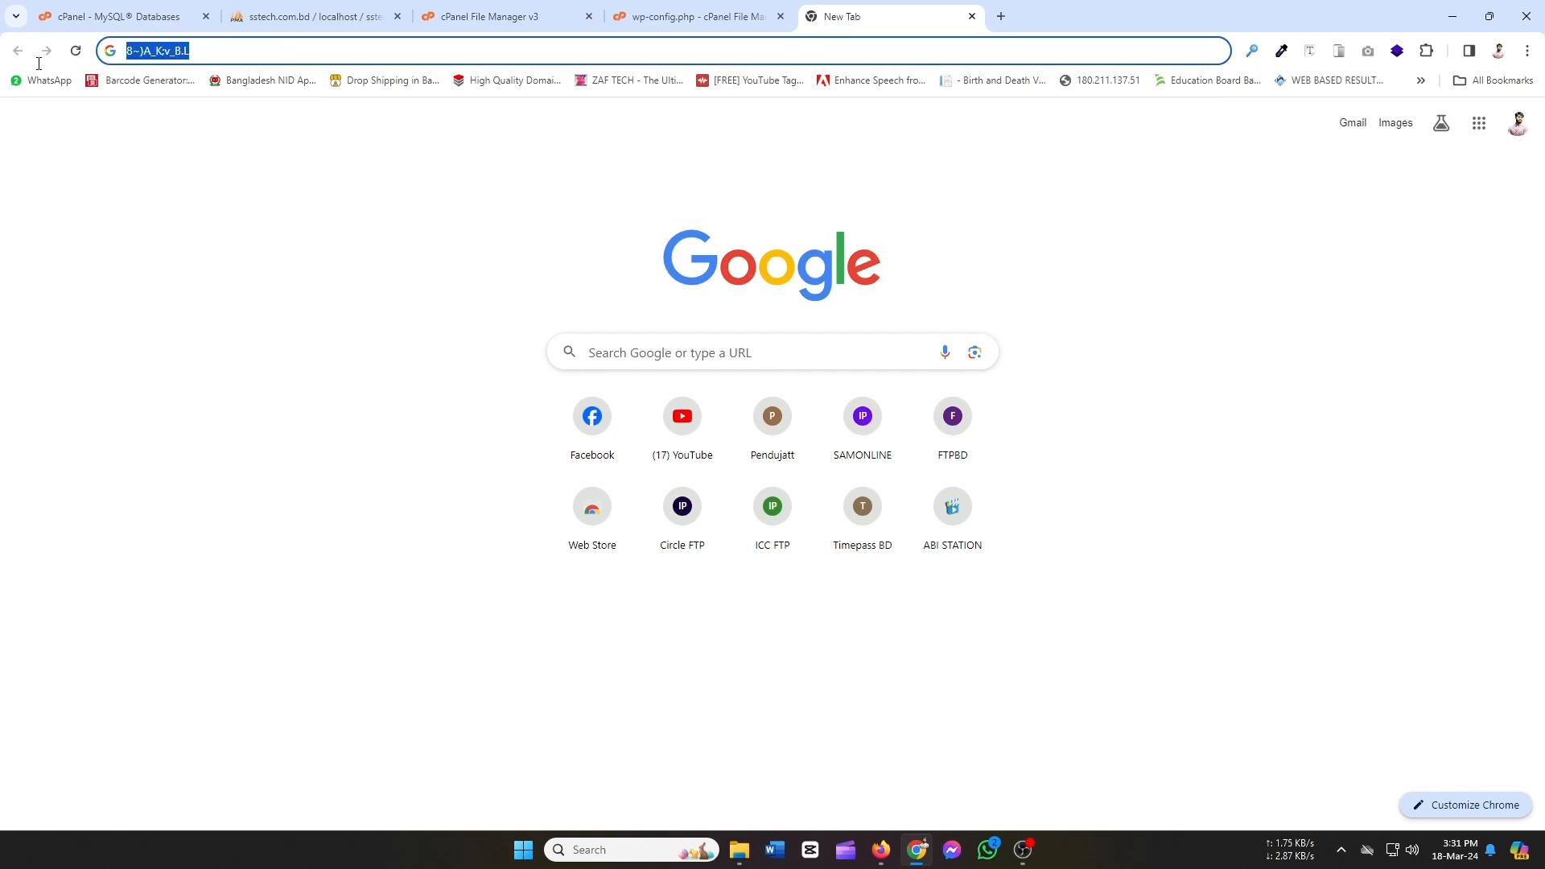
# Replace DB_PASSWORD on line 29 of wp-config.php with the new password.
pyautogui.click(490, 16)
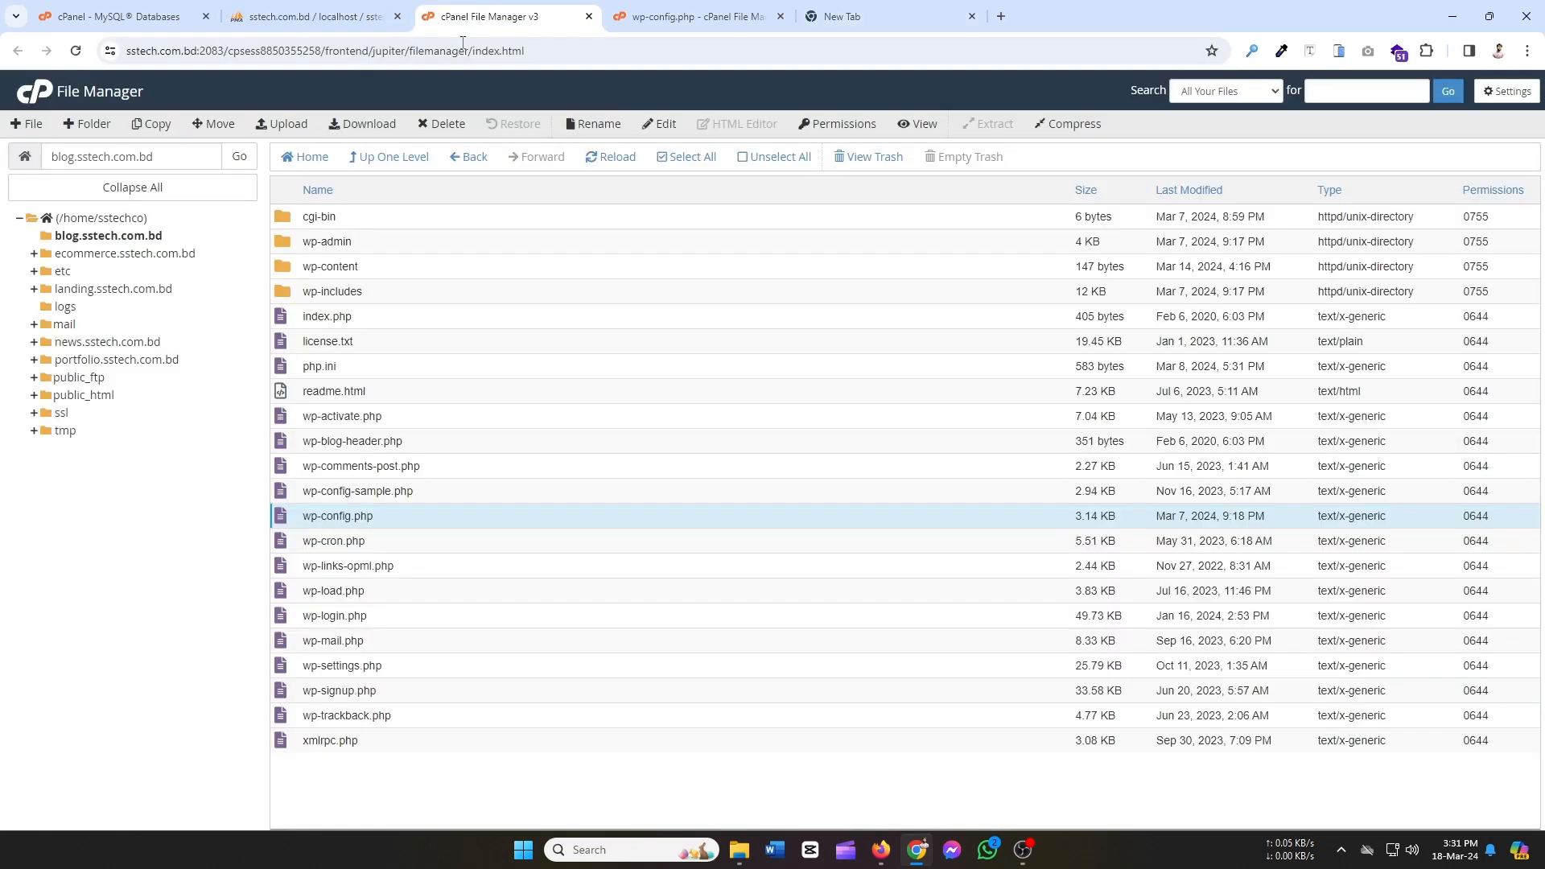
pyautogui.click(692, 16)
pyautogui.click(193, 500)
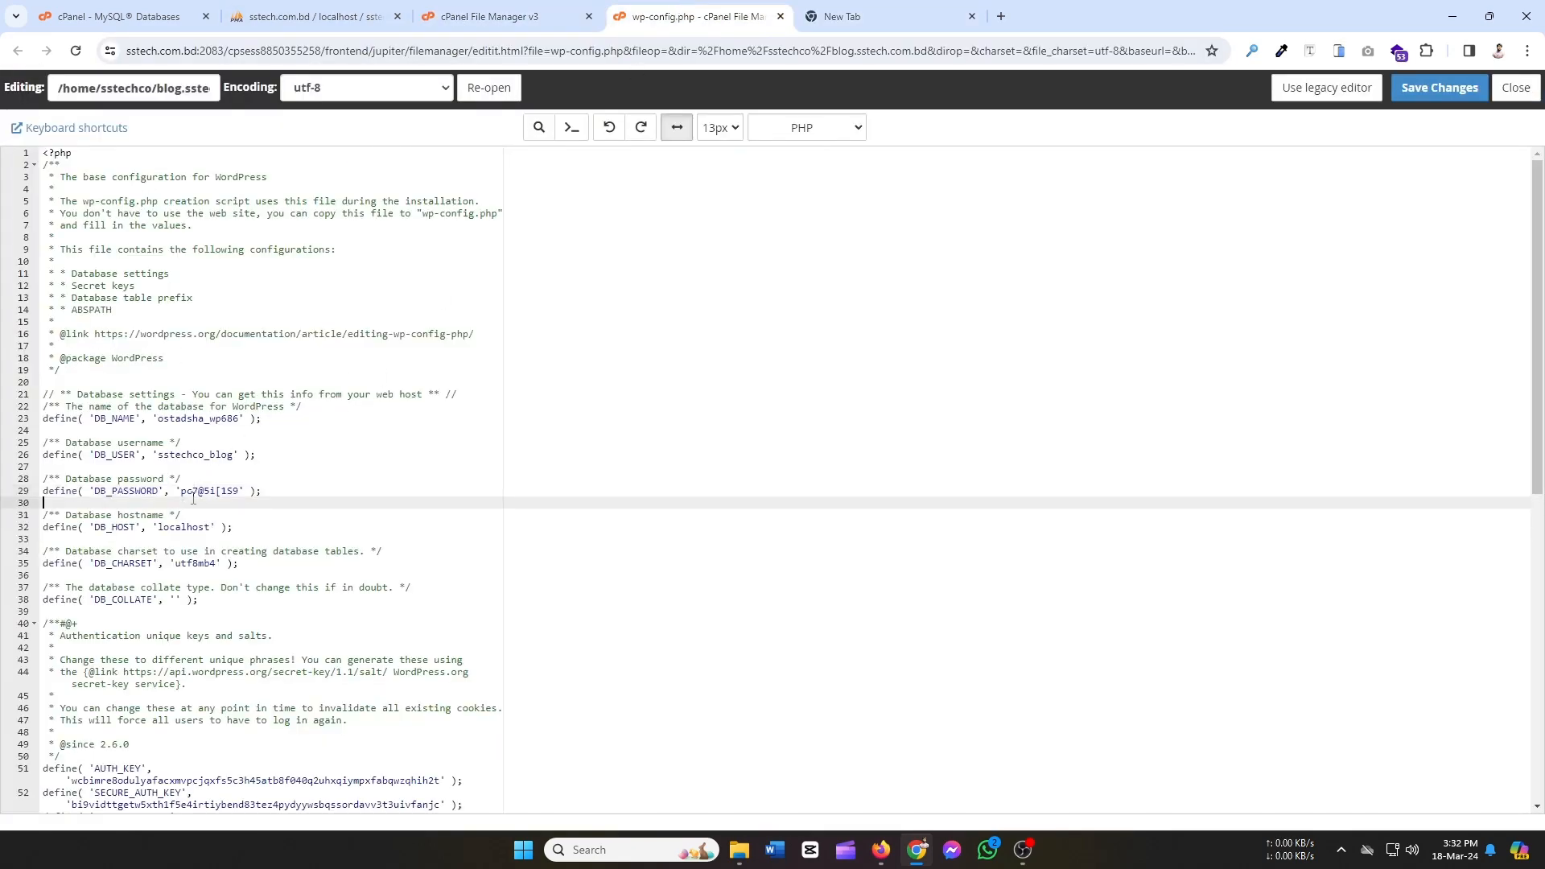
pyautogui.moveTo(182, 492); pyautogui.dragTo(243, 489)
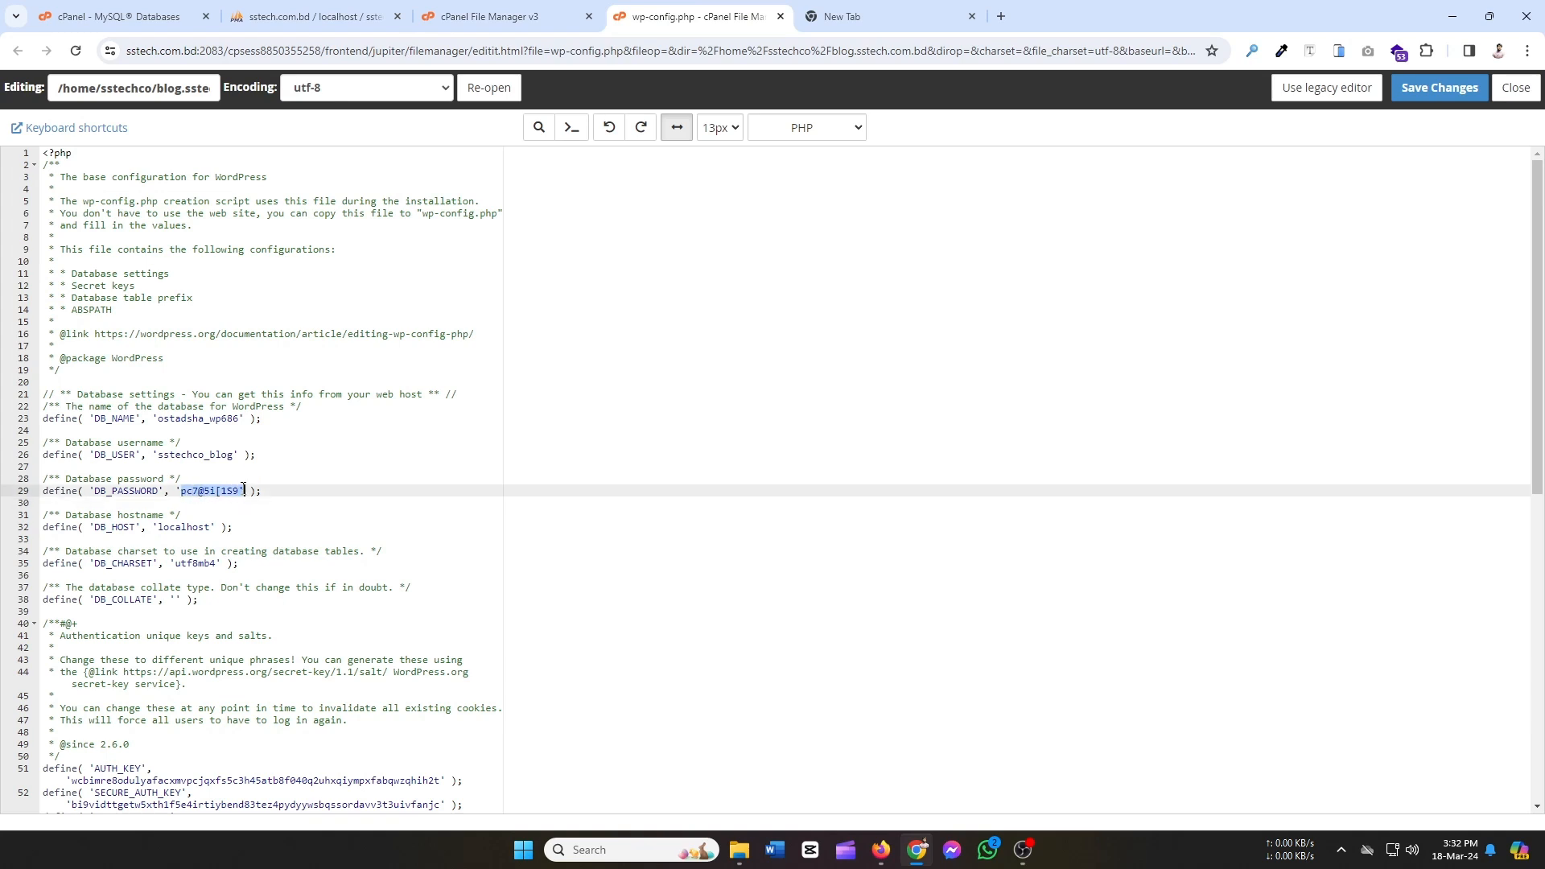
pyautogui.hotkey('ctrl', 'v')
# Set DB_NAME on line 23 to sstechco_blog, then save and close wp-config.php.
pyautogui.moveTo(160, 457); pyautogui.dragTo(230, 457)
pyautogui.hotkey('ctrl', 'c')
pyautogui.click(172, 445)
pyautogui.click(161, 457)
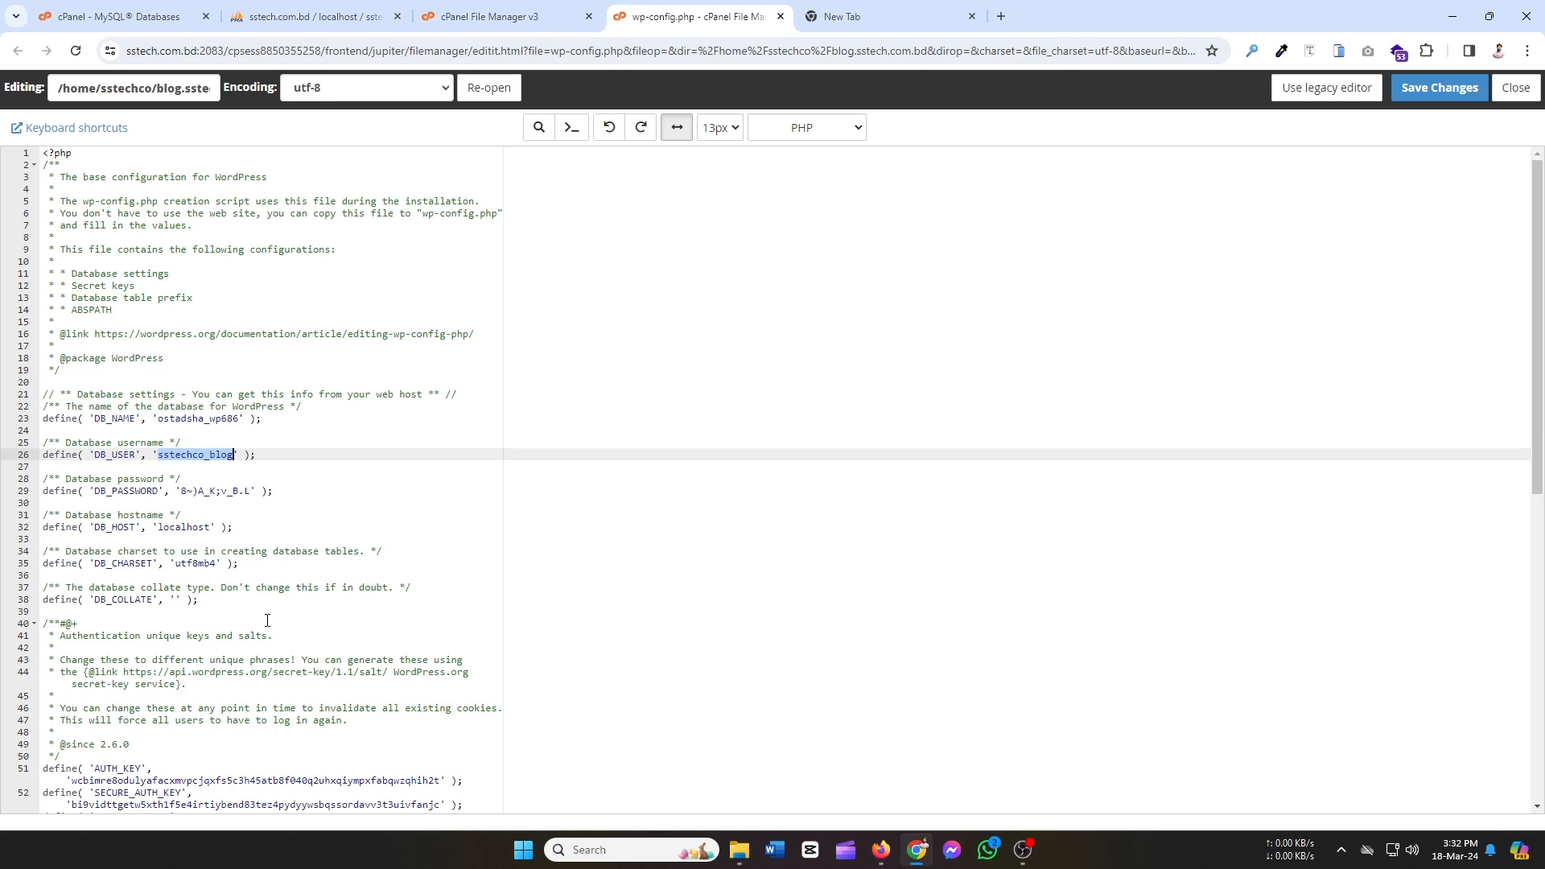
pyautogui.moveTo(158, 418); pyautogui.dragTo(240, 414)
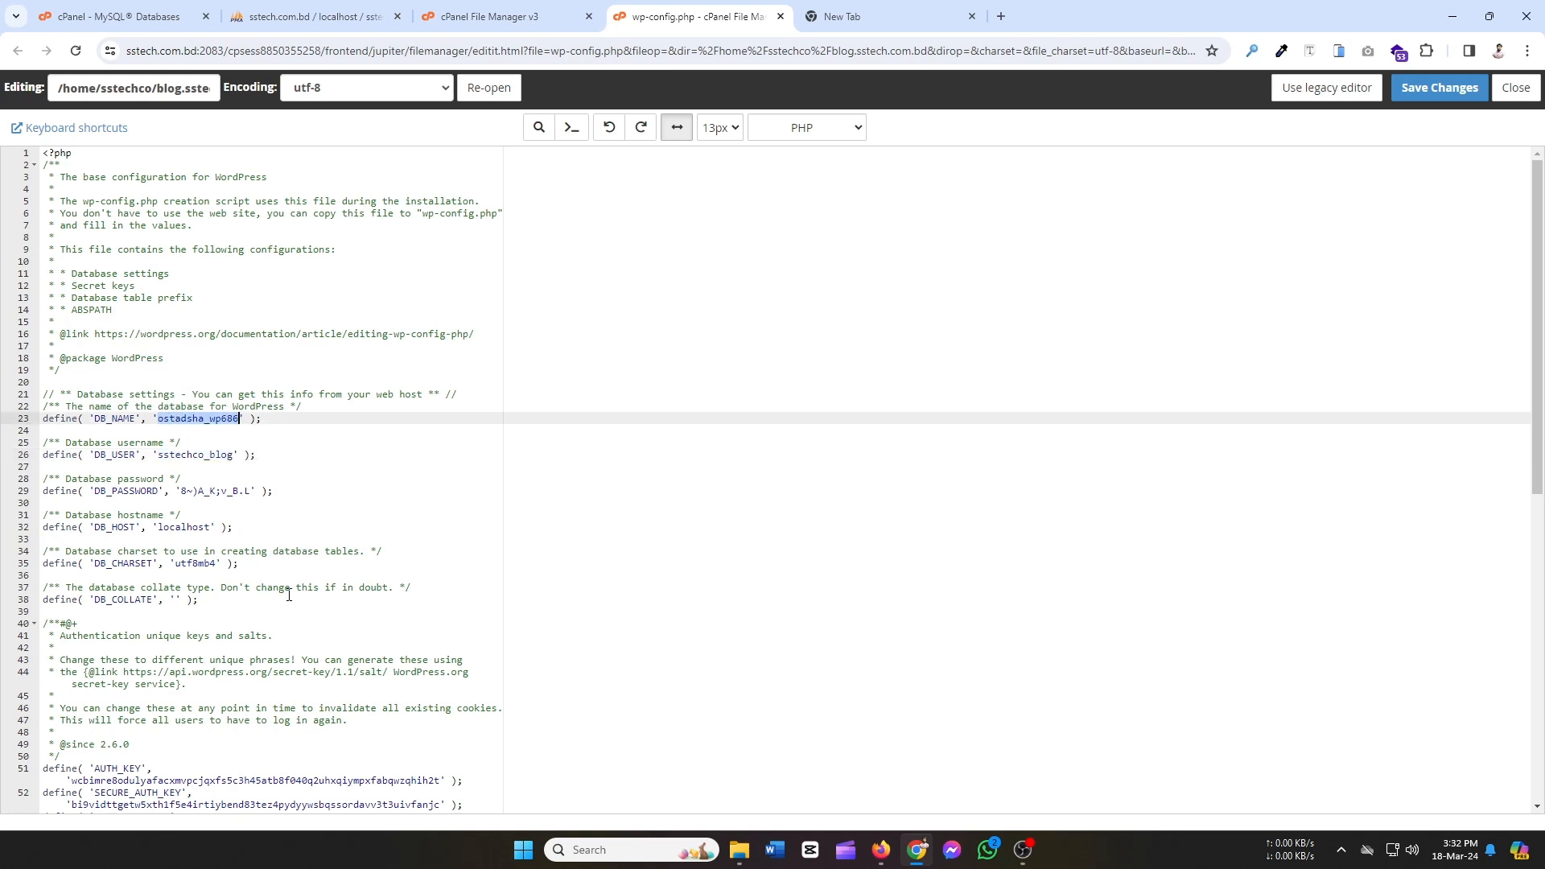
pyautogui.hotkey('ctrl', 'v')
pyautogui.click(1444, 88)
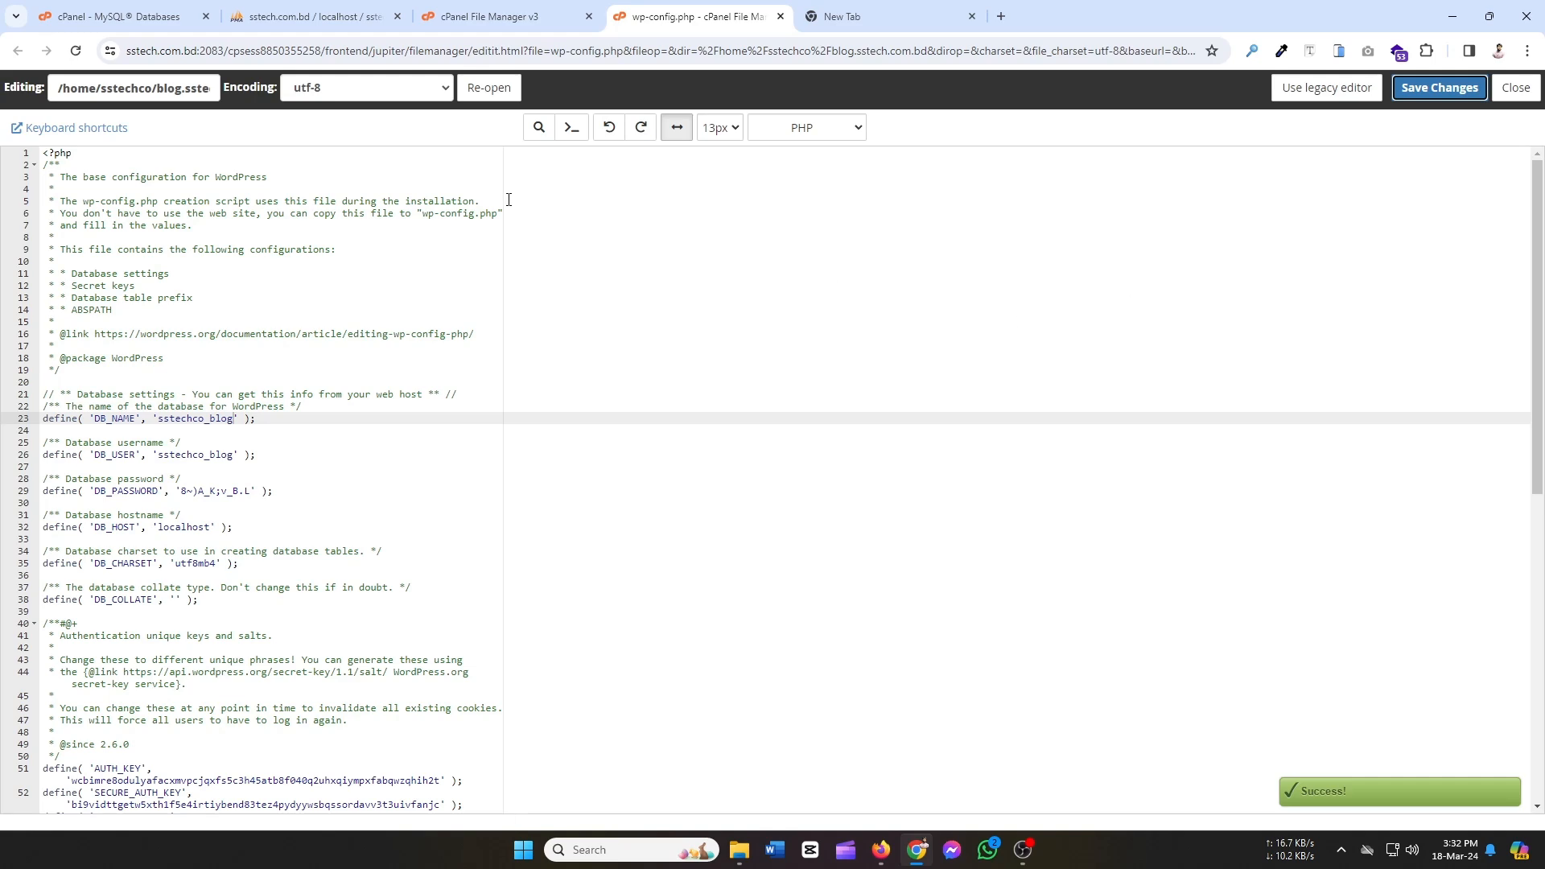
pyautogui.click(1515, 87)
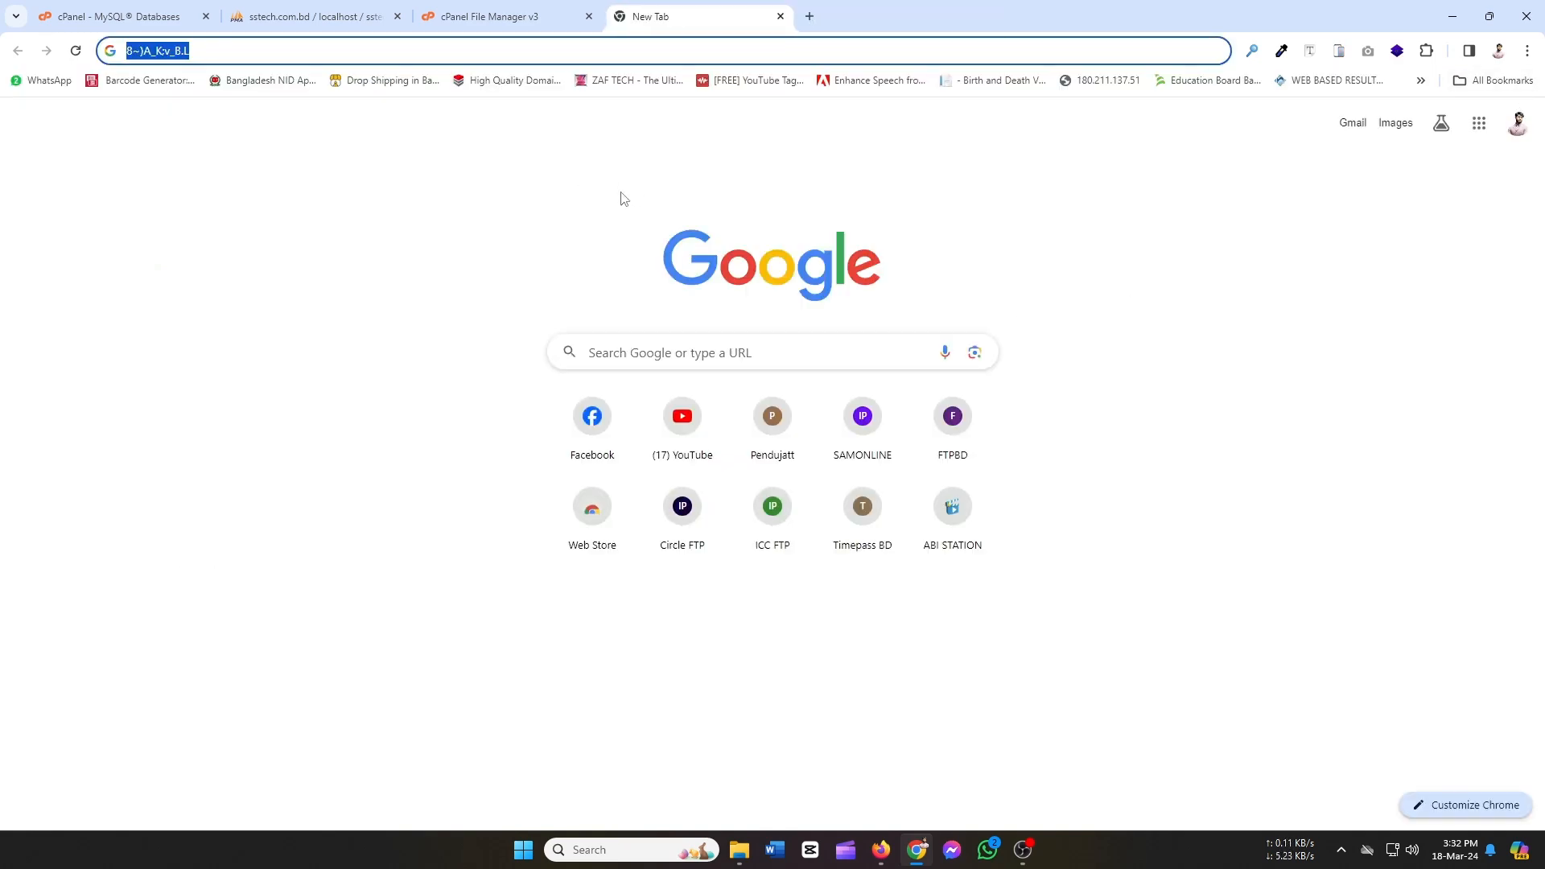
# Browse sstechco_blog's wpme_options table in phpMyAdmin.
pyautogui.click(473, 10)
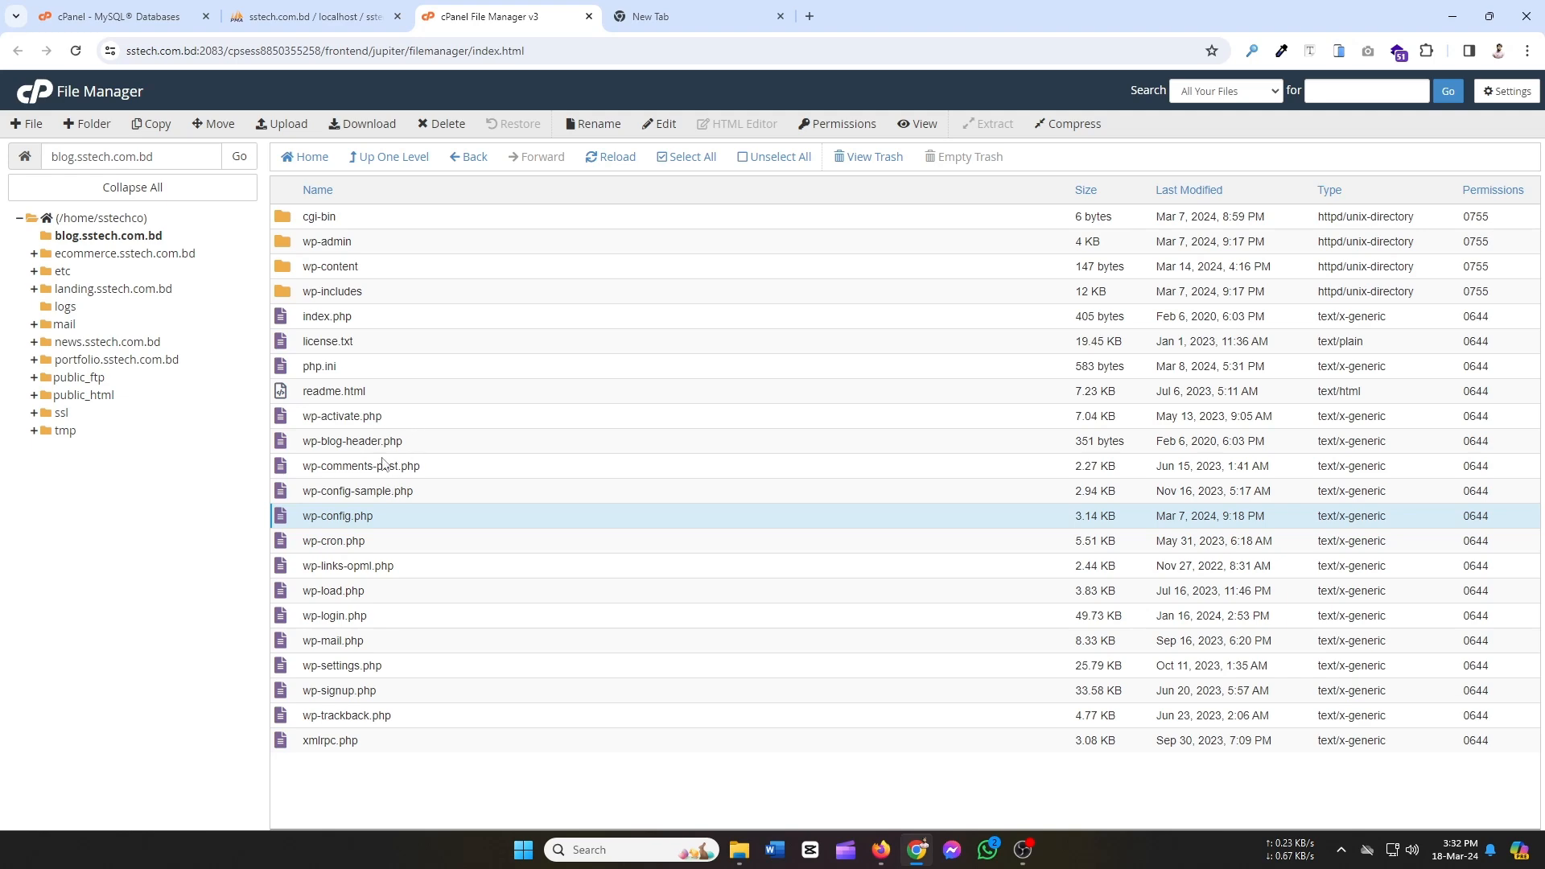
pyautogui.click(295, 16)
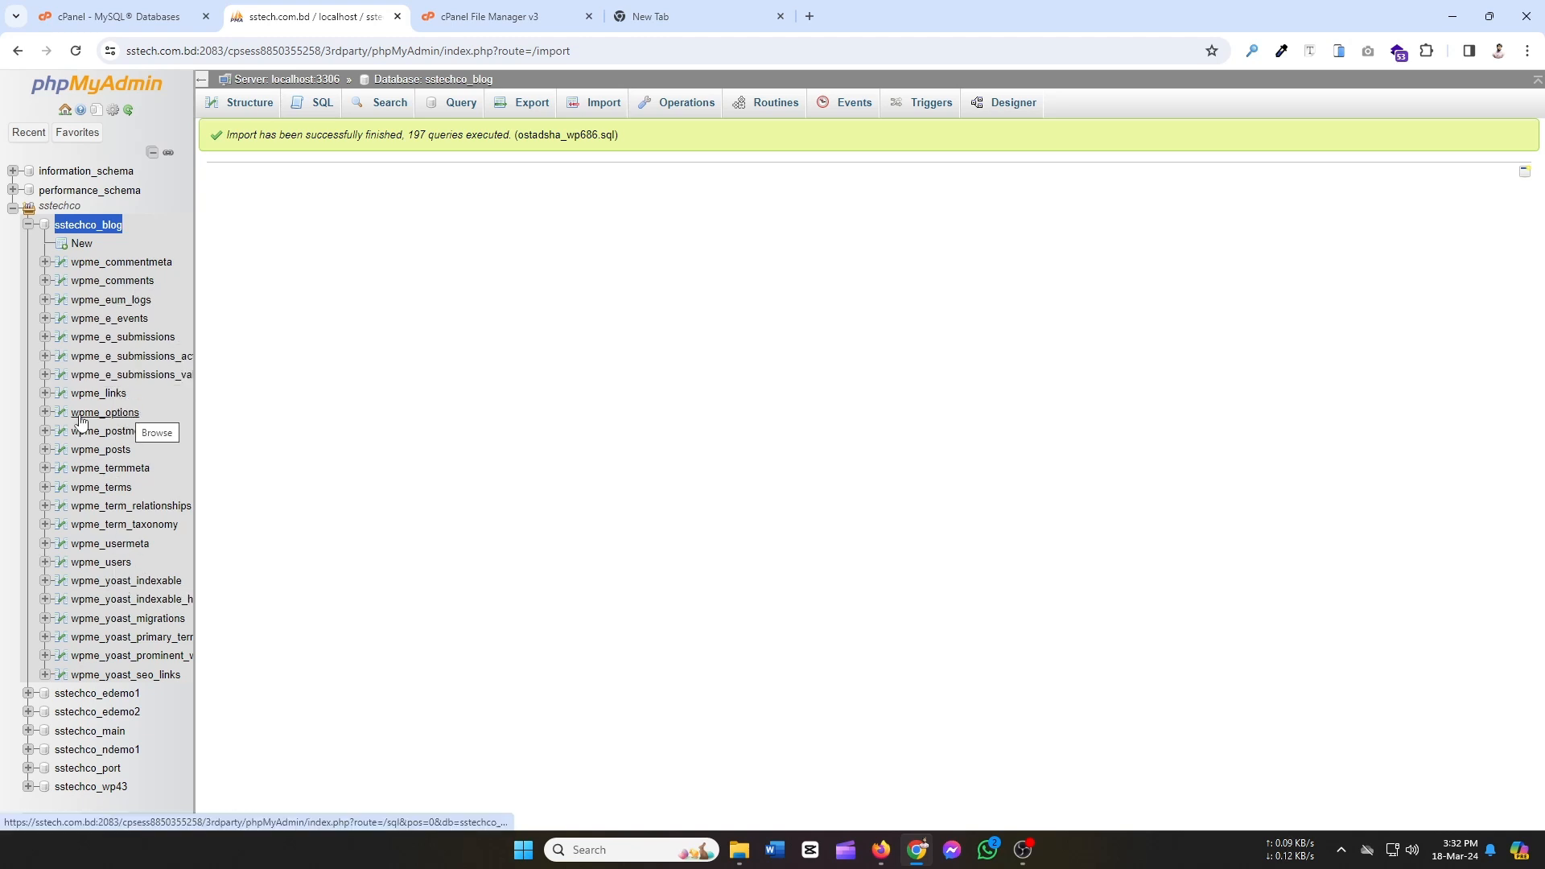
pyautogui.click(120, 415)
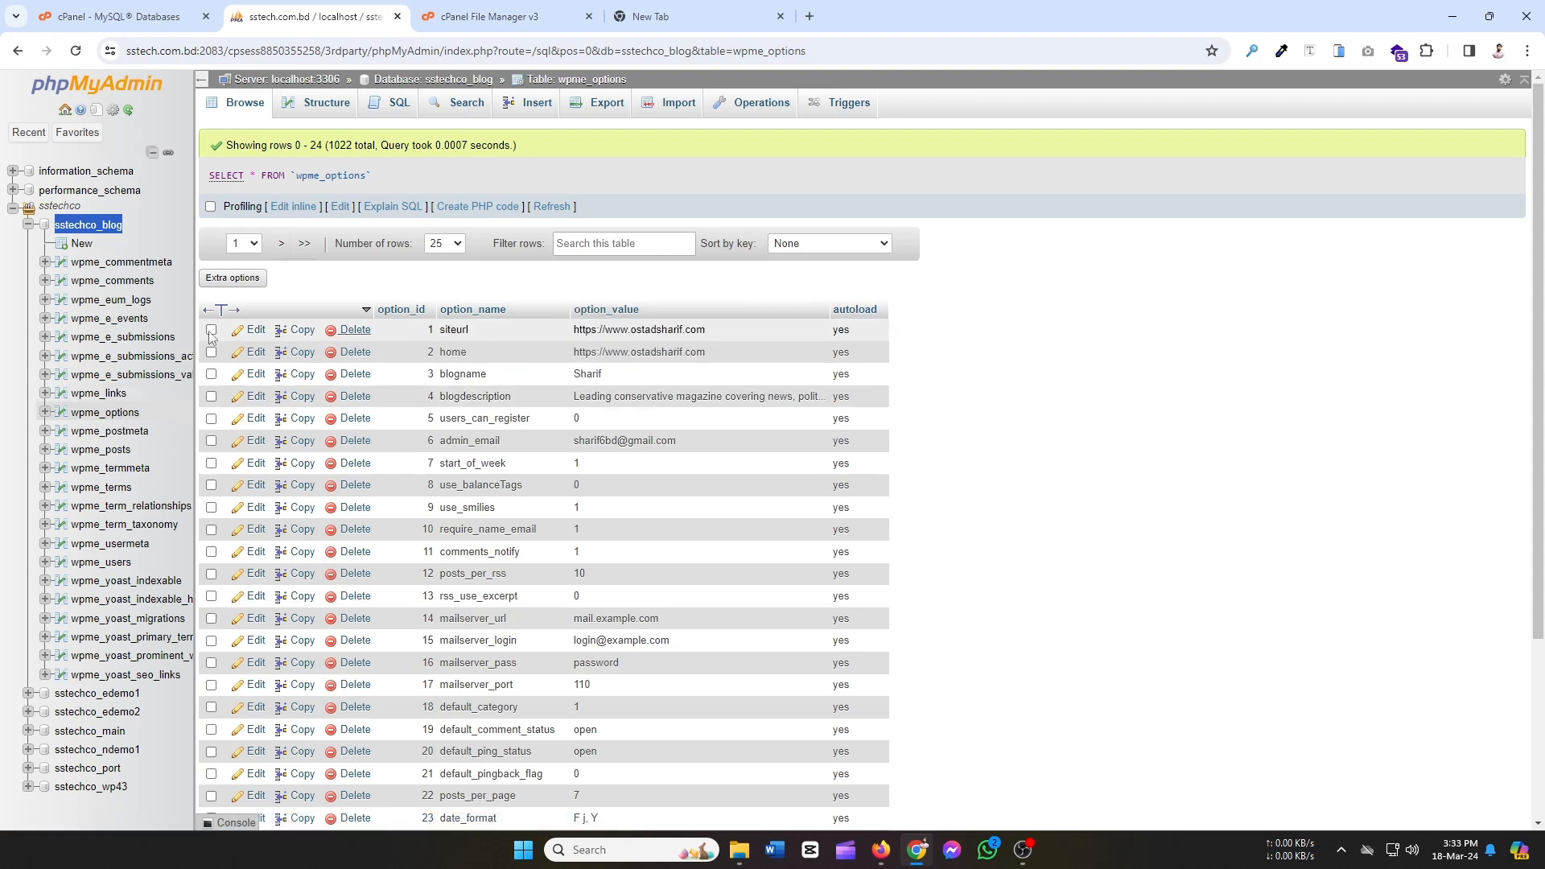
pyautogui.click(256, 329)
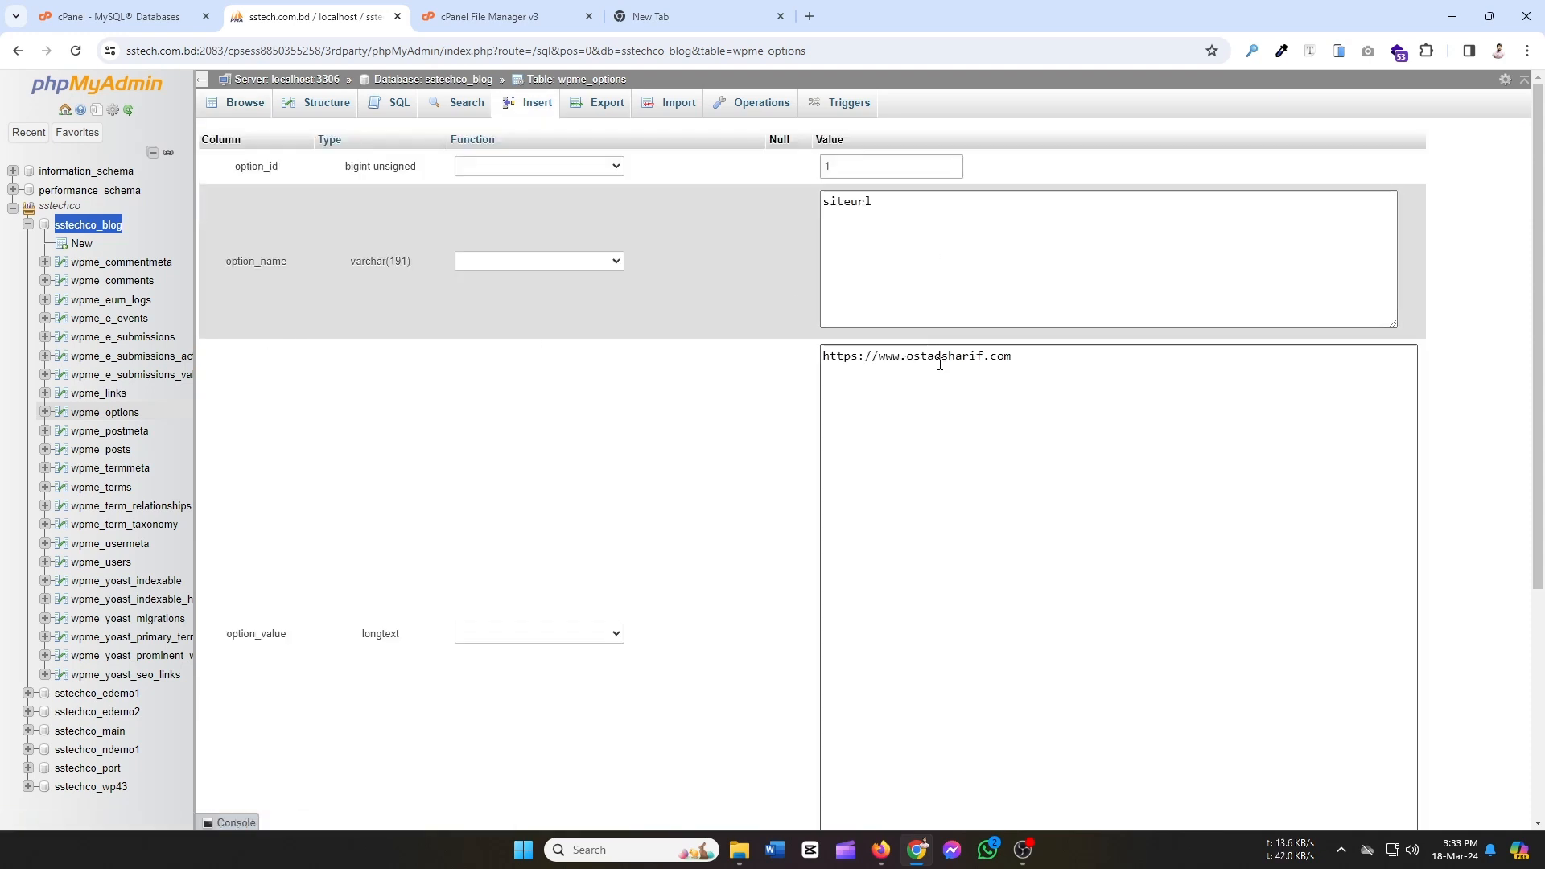
pyautogui.moveTo(1026, 356); pyautogui.dragTo(879, 357)
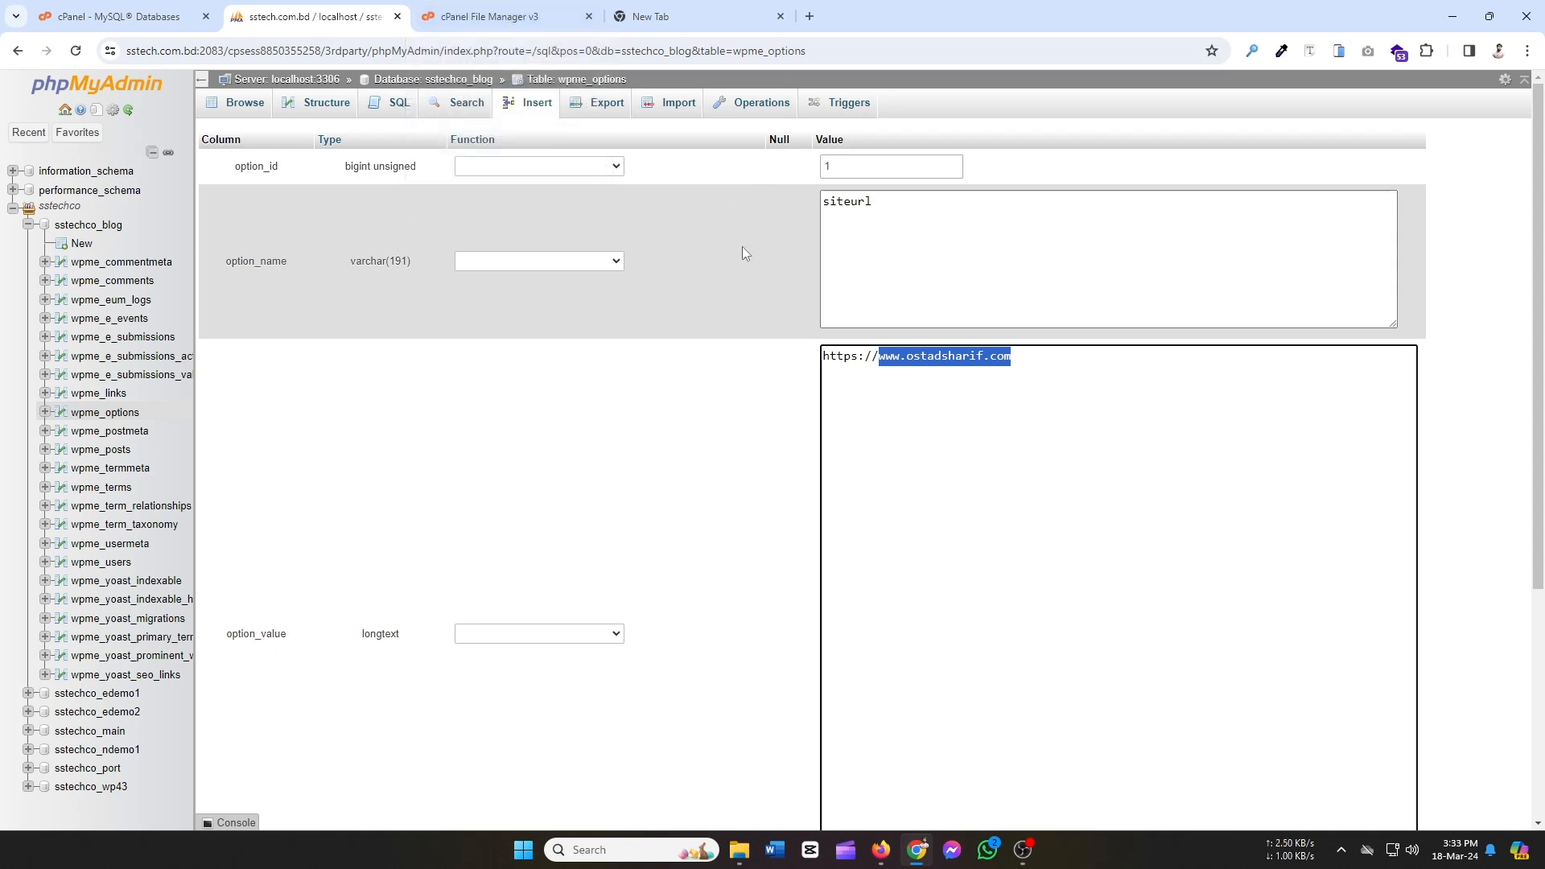
pyautogui.write('blog')
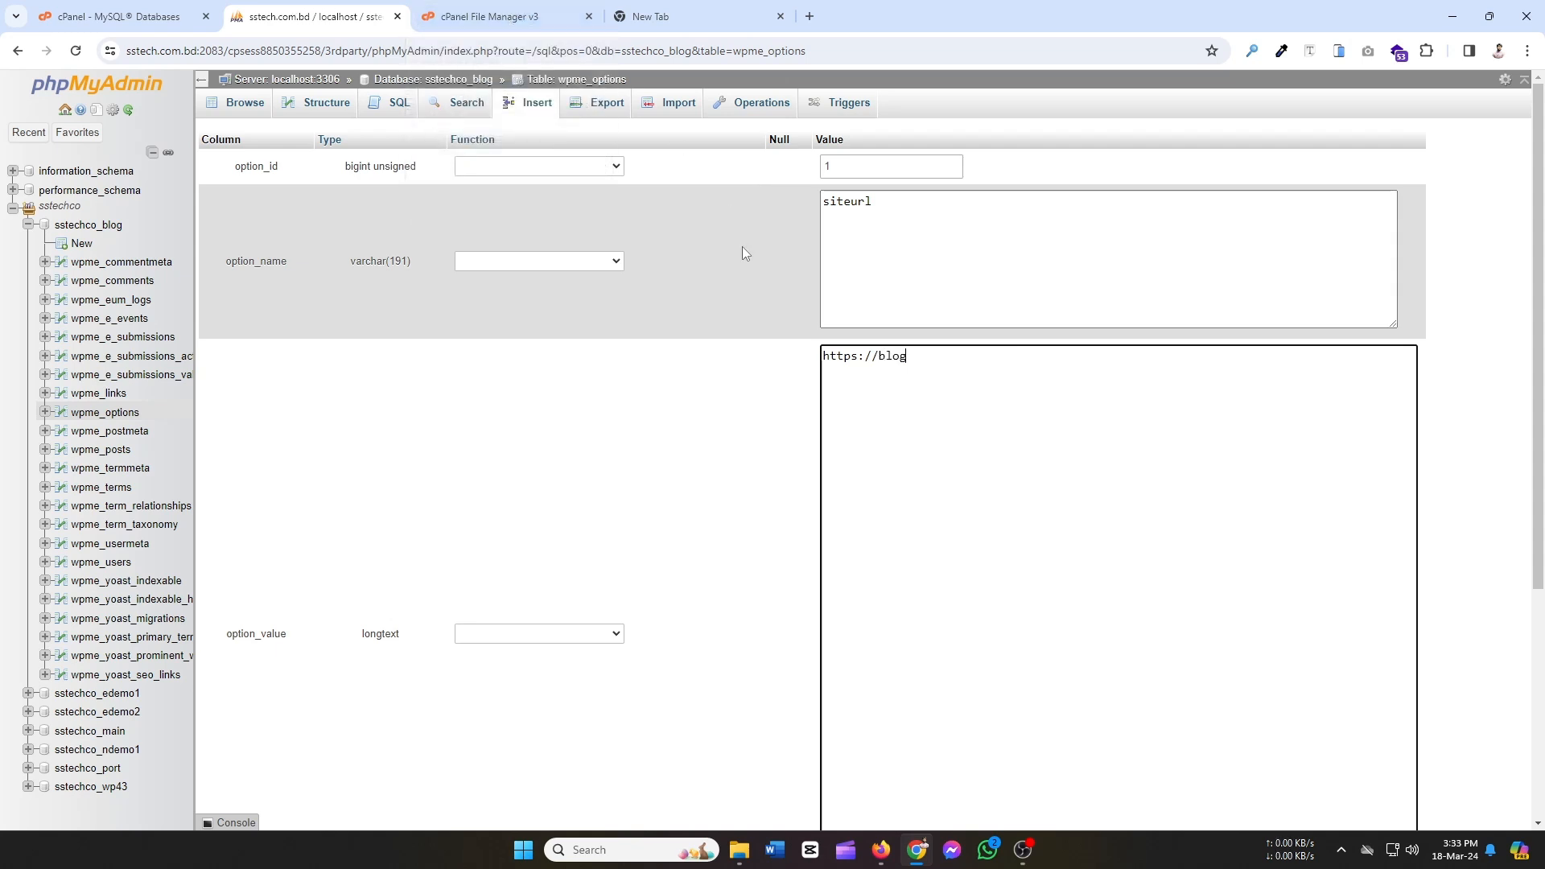
pyautogui.write('.sstech.com.bd/')
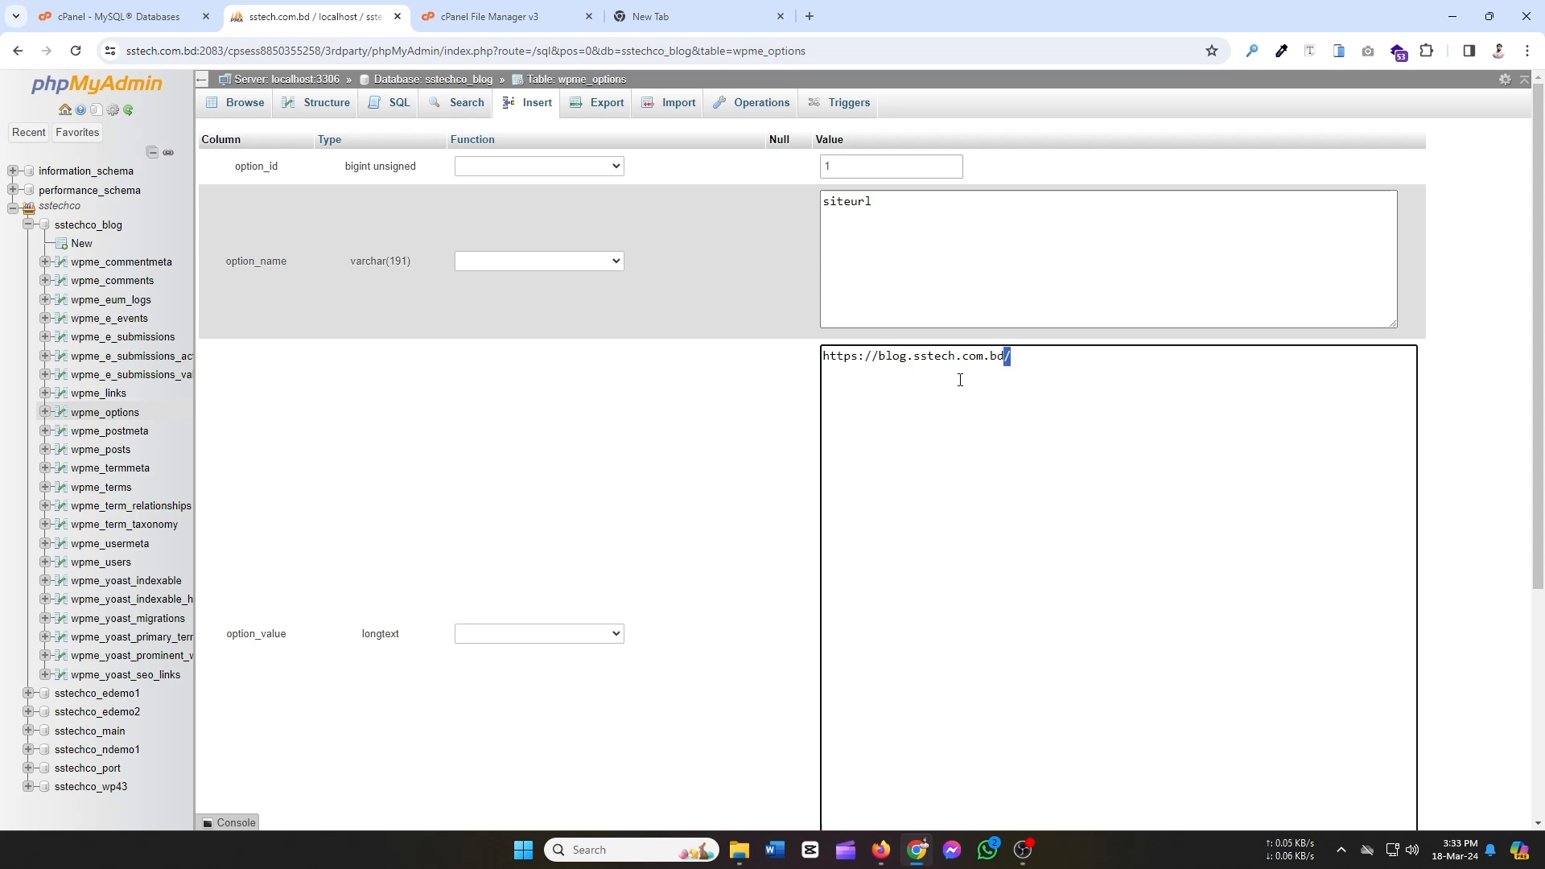
pyautogui.hotkey('ctrl', 'a')
pyautogui.hotkey('ctrl', 'c')
pyautogui.click(1062, 438)
pyautogui.scroll(-4, 1110, 459)
pyautogui.scroll(4, 1110, 459)
pyautogui.scroll(-4, 1110, 458)
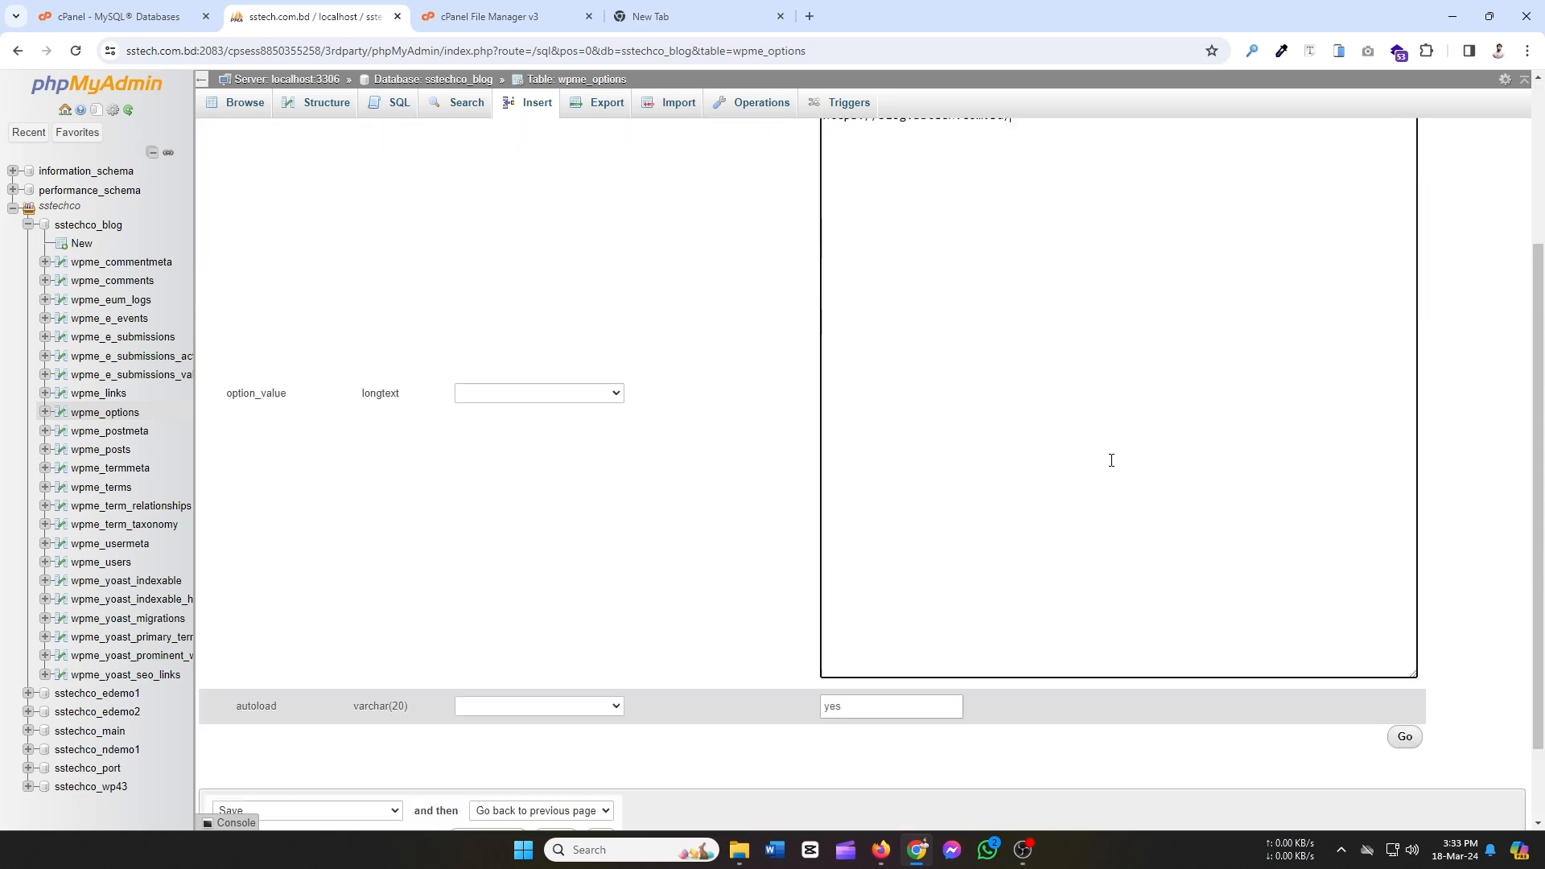
pyautogui.click(1400, 637)
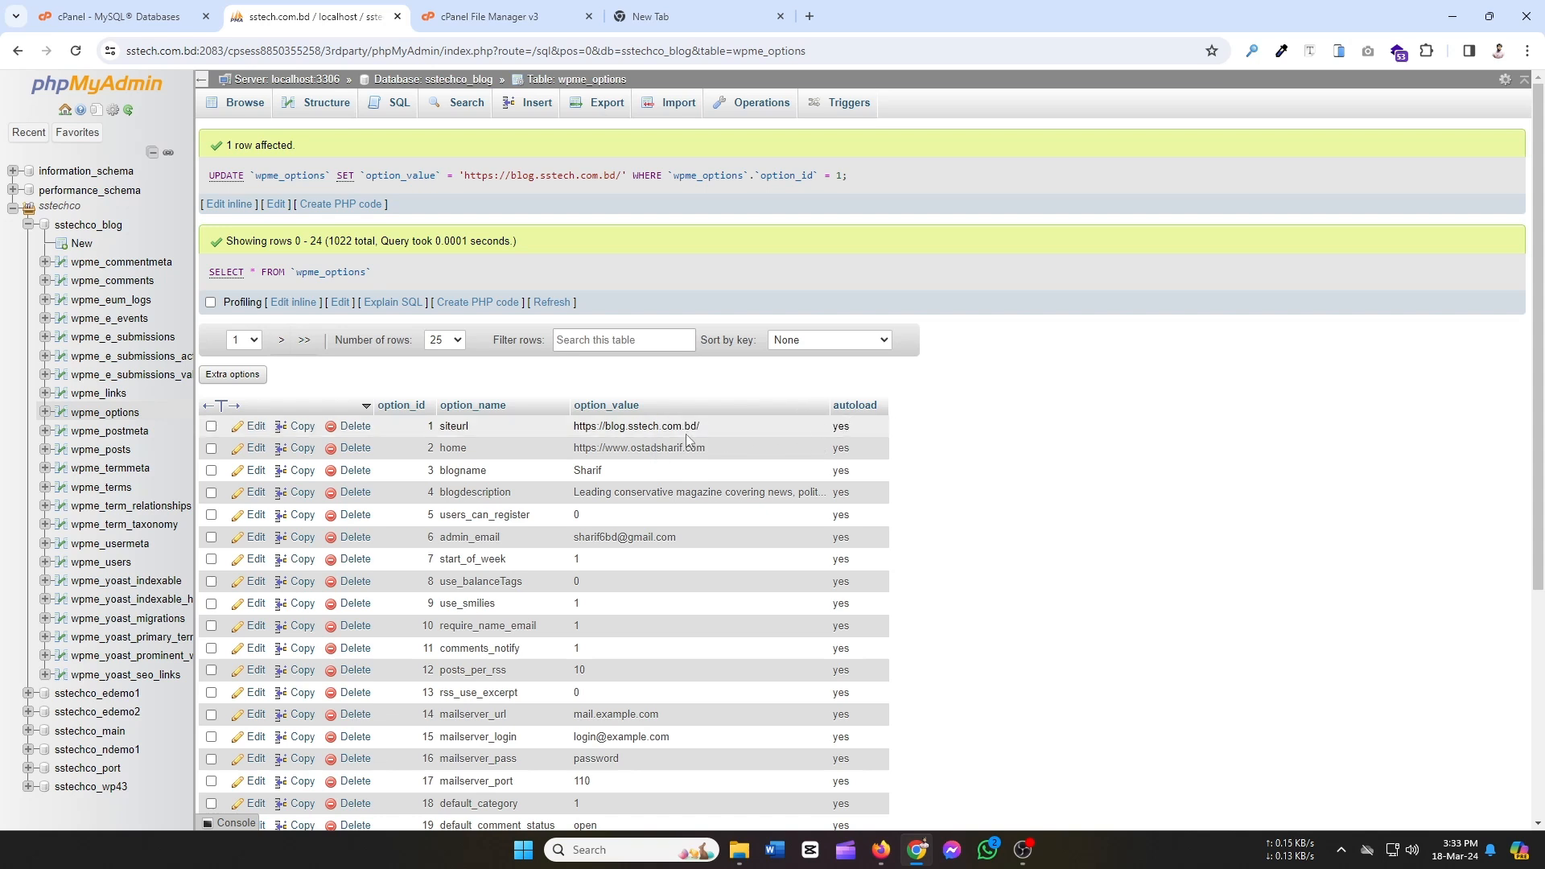
pyautogui.click(252, 448)
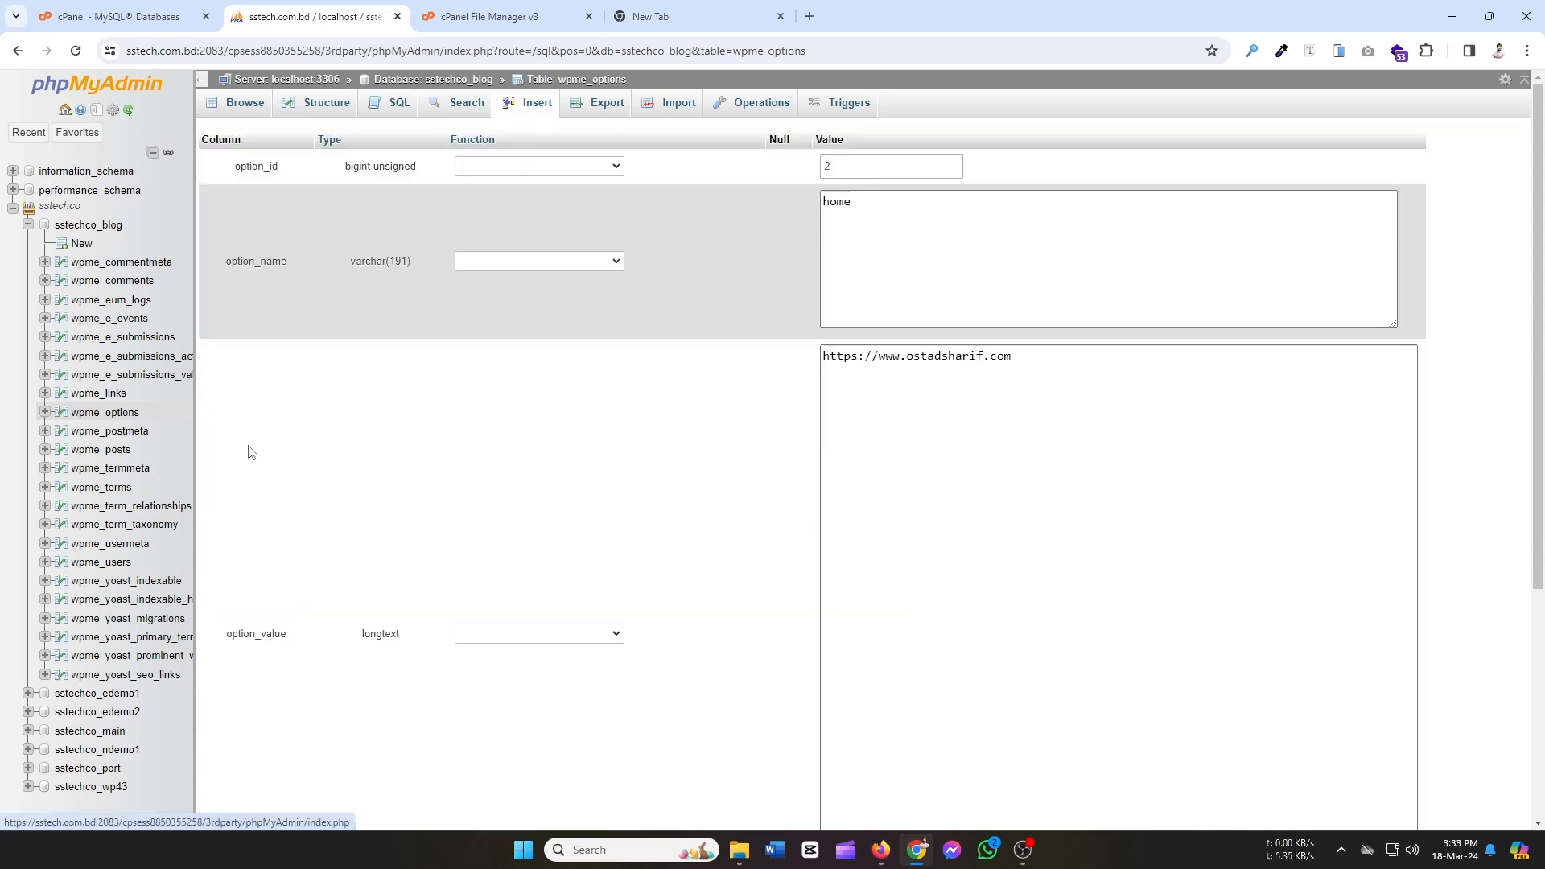
pyautogui.click(1100, 354)
pyautogui.moveTo(1100, 355); pyautogui.dragTo(609, 374)
pyautogui.hotkey('ctrl', 'v')
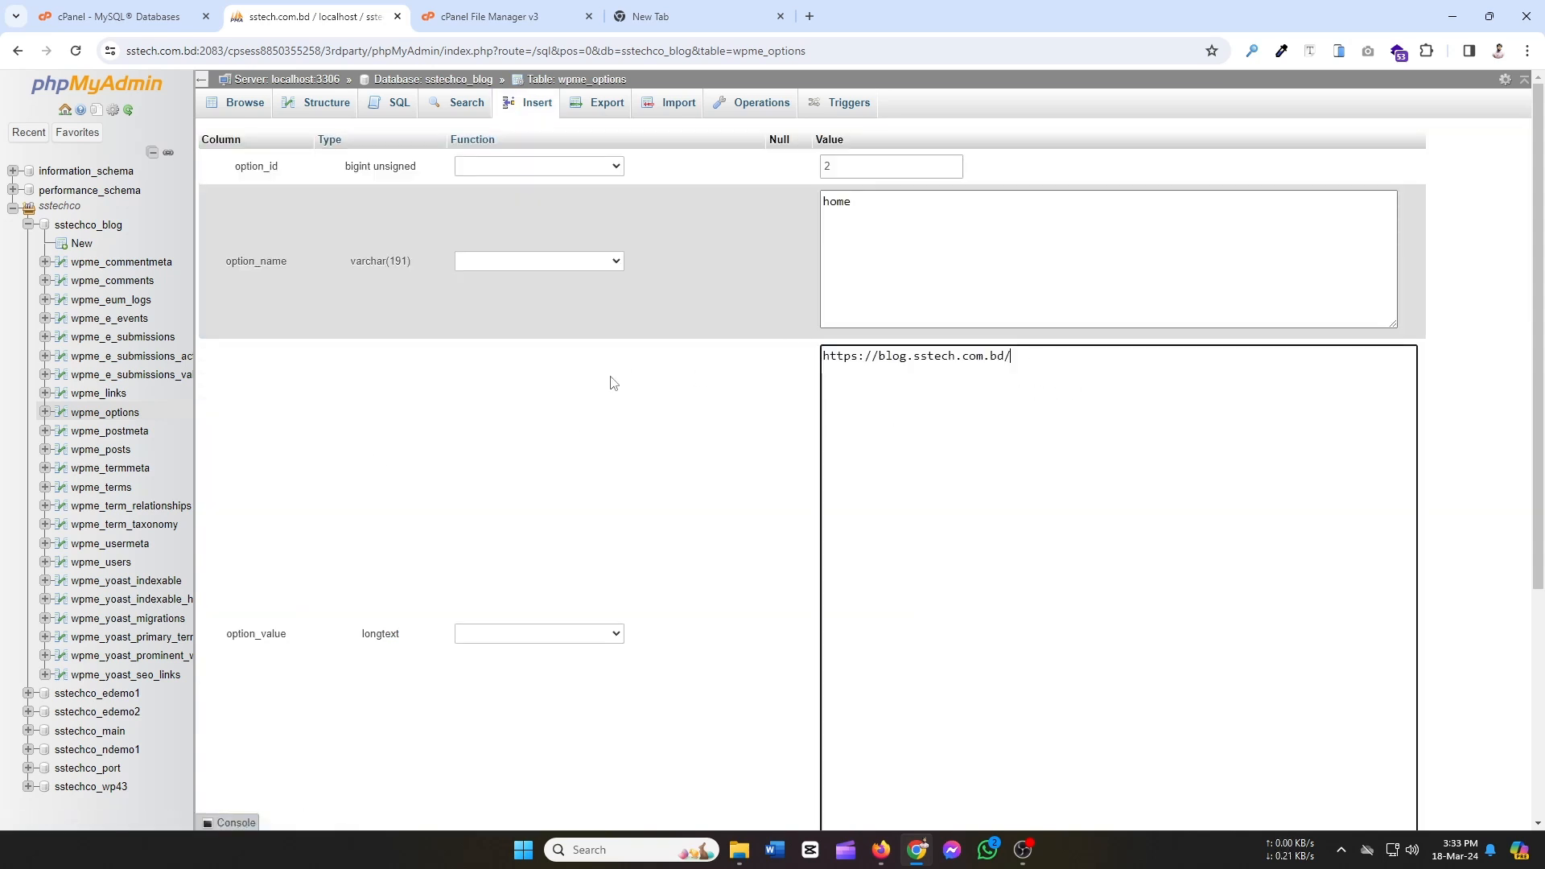
pyautogui.scroll(-4, 1307, 638)
pyautogui.click(1404, 642)
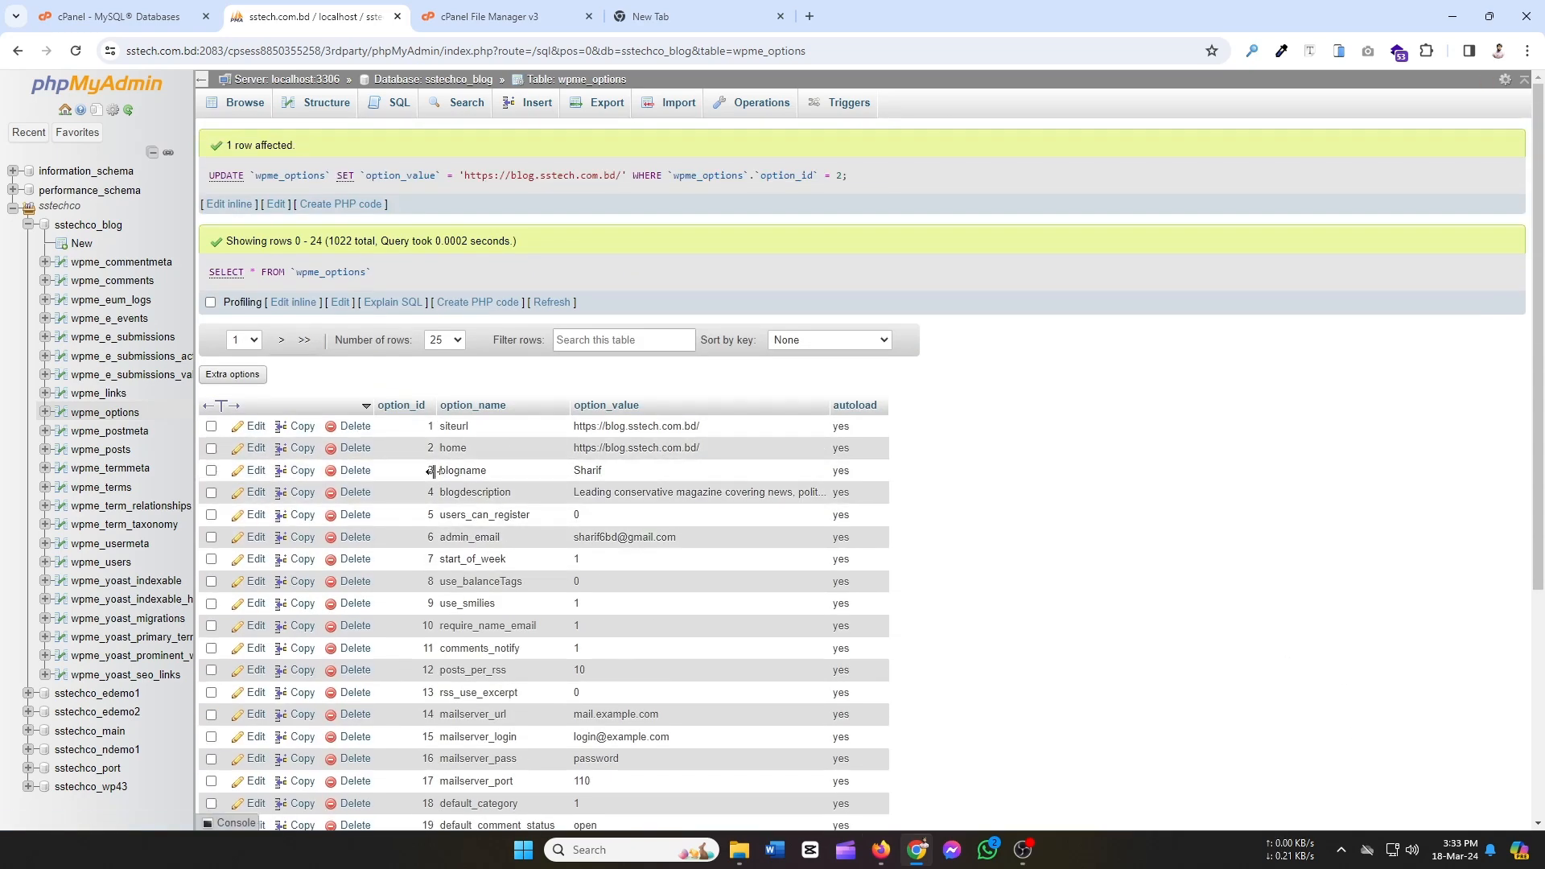
pyautogui.scroll(-1, 434, 470)
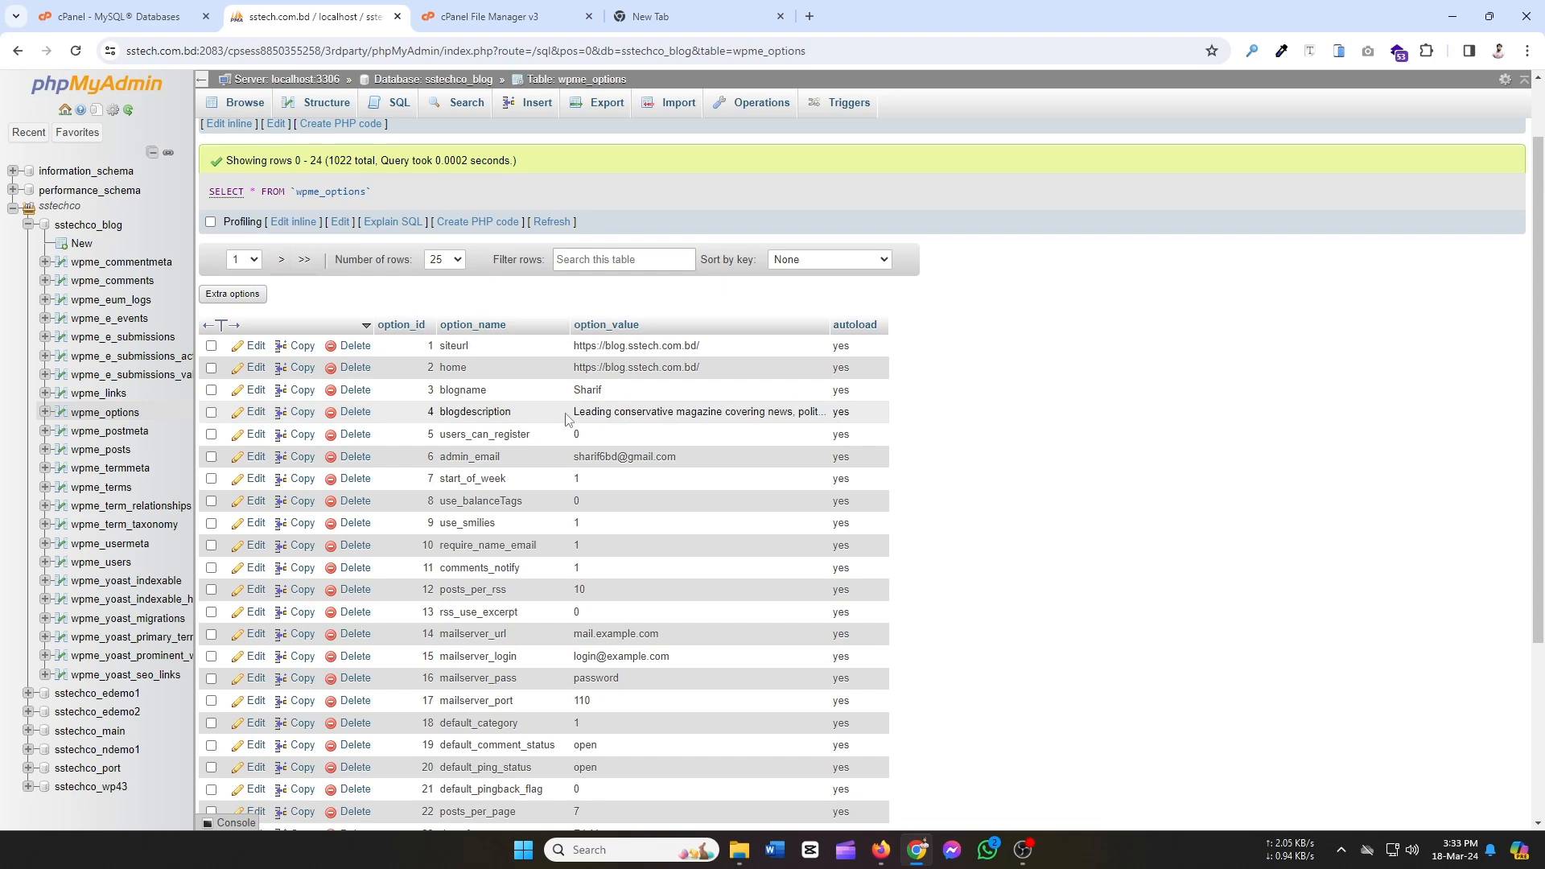
pyautogui.scroll(-3, 655, 479)
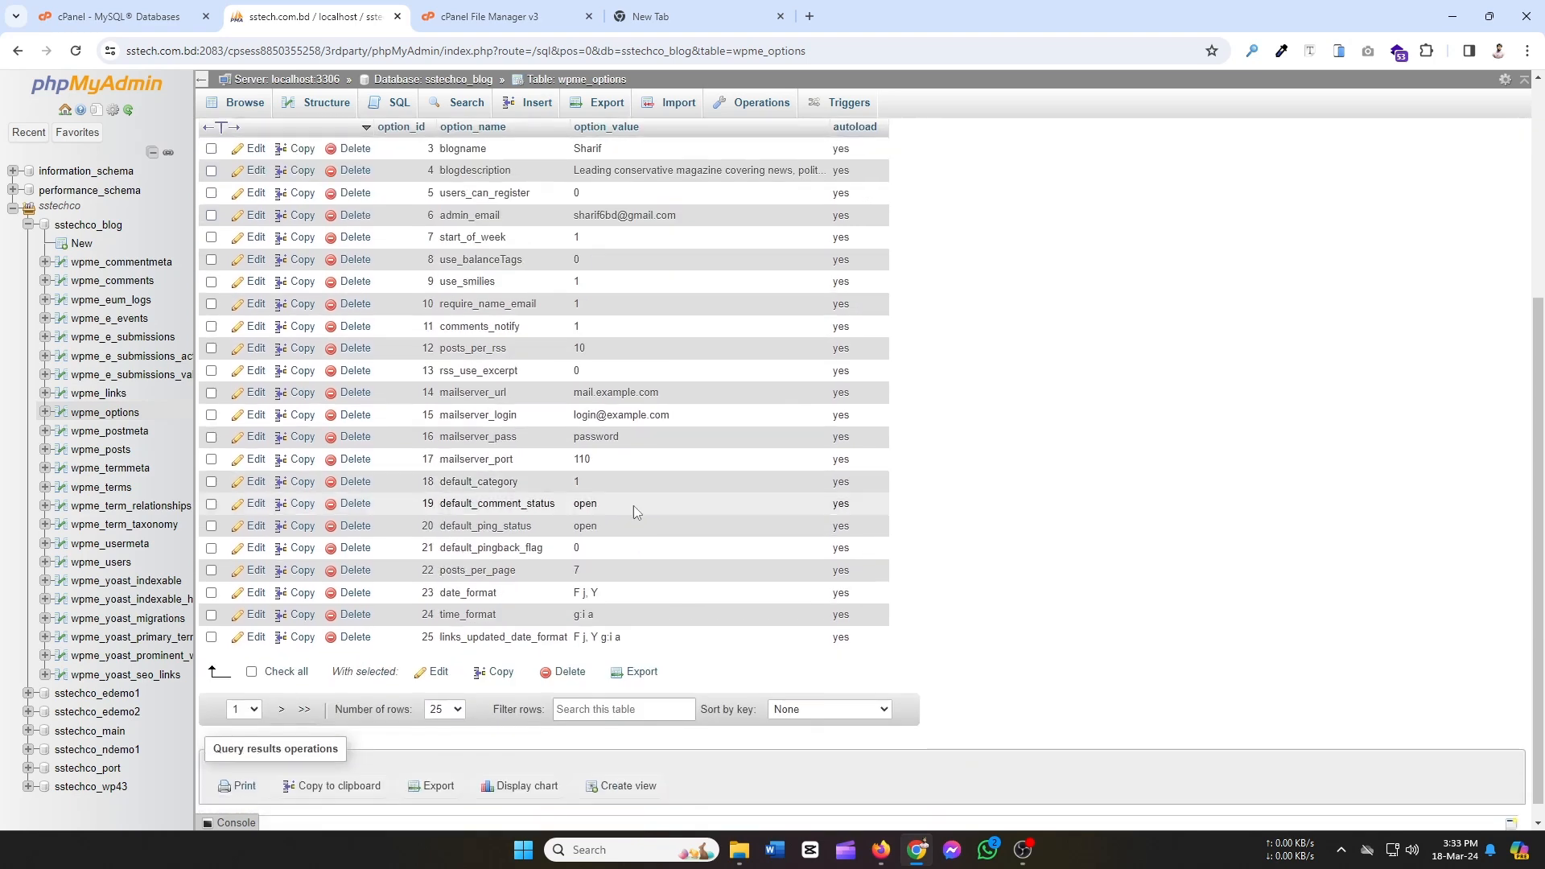
pyautogui.scroll(-1, 682, 524)
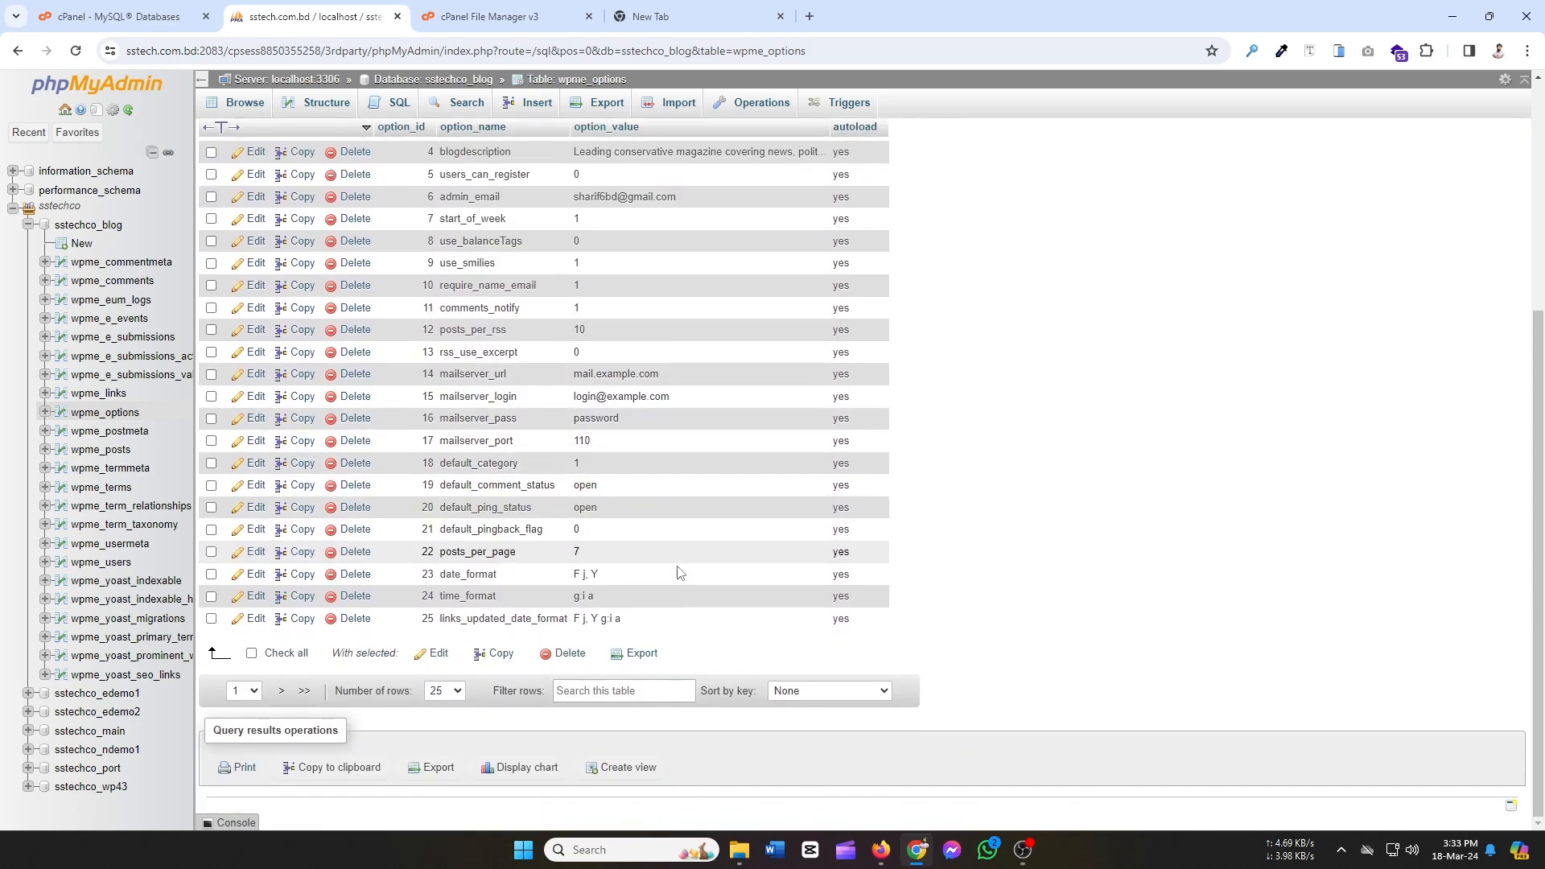
pyautogui.scroll(5, 692, 514)
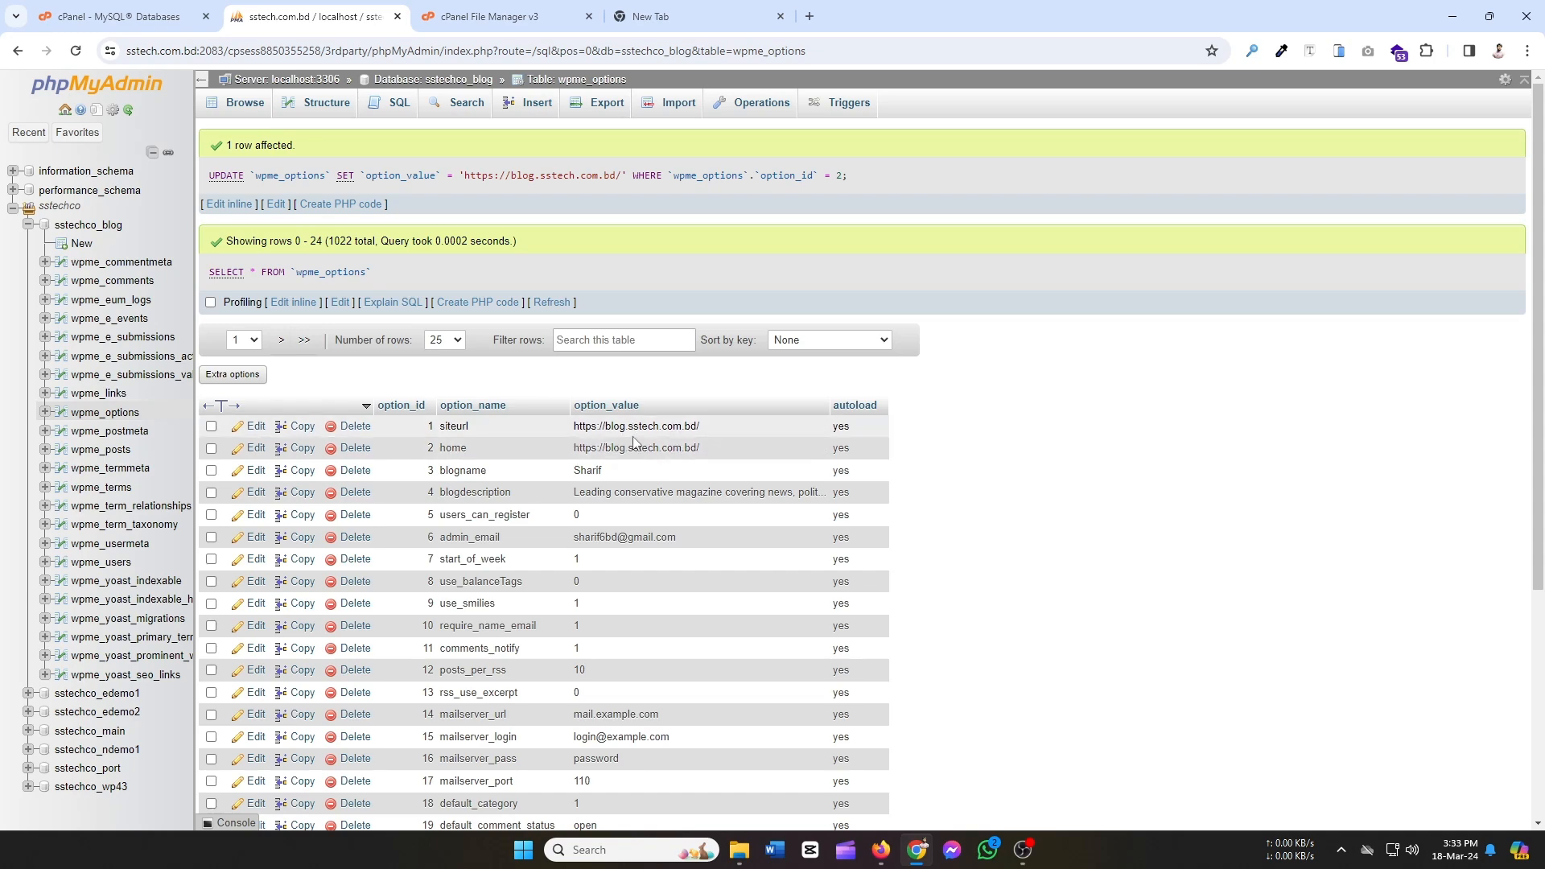
pyautogui.click(490, 17)
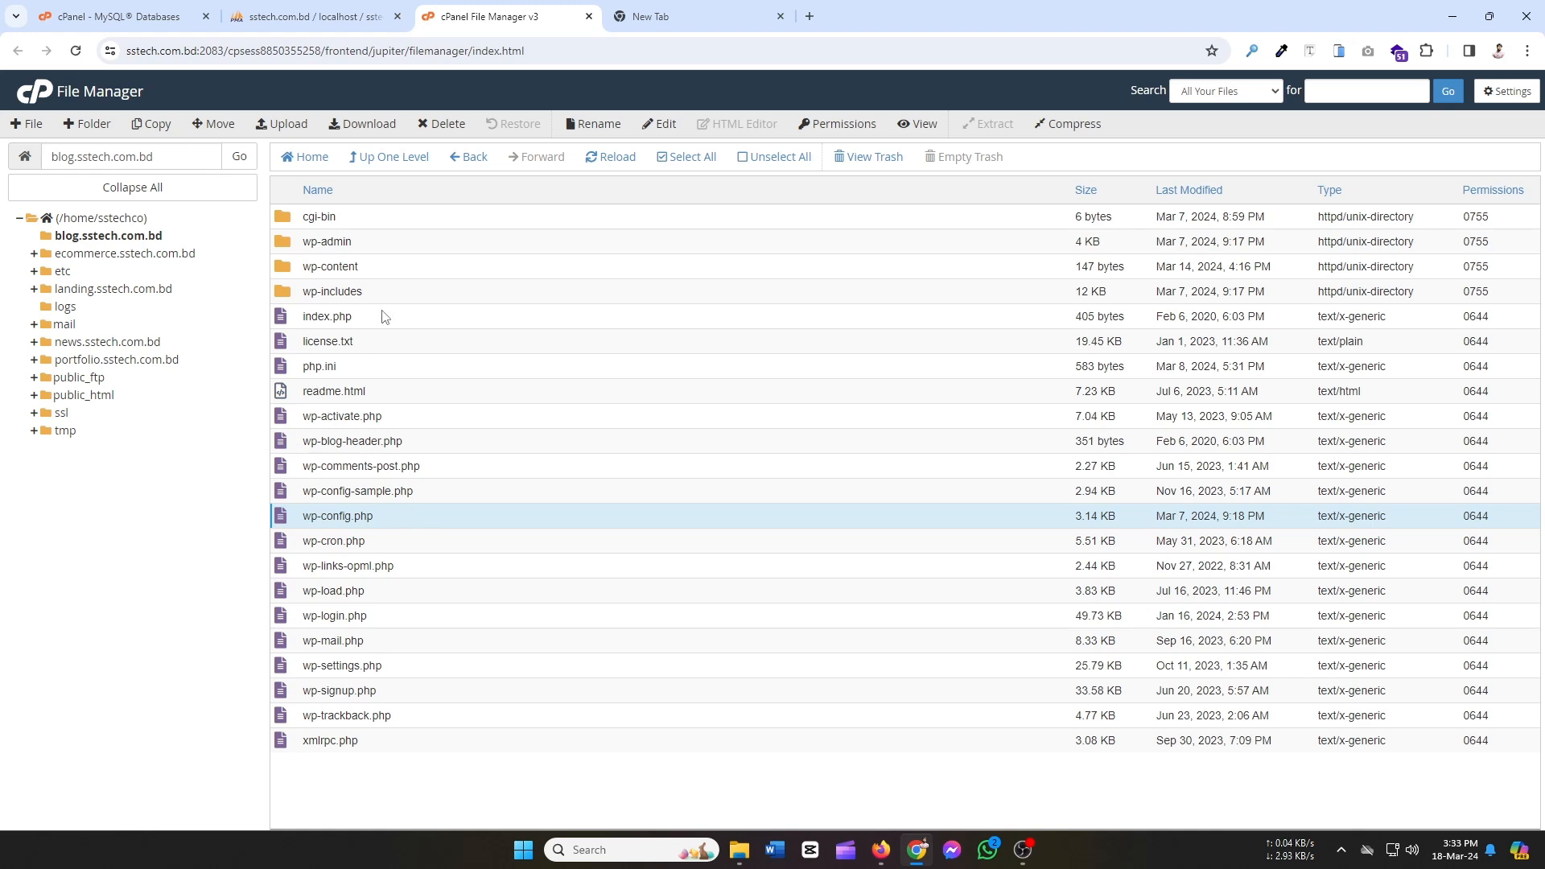
# In a fresh tab, load blog.sstech.com.bd/wp-admin via the suggested pages-admin address.
pyautogui.hotkey('ctrl', 'Tab')
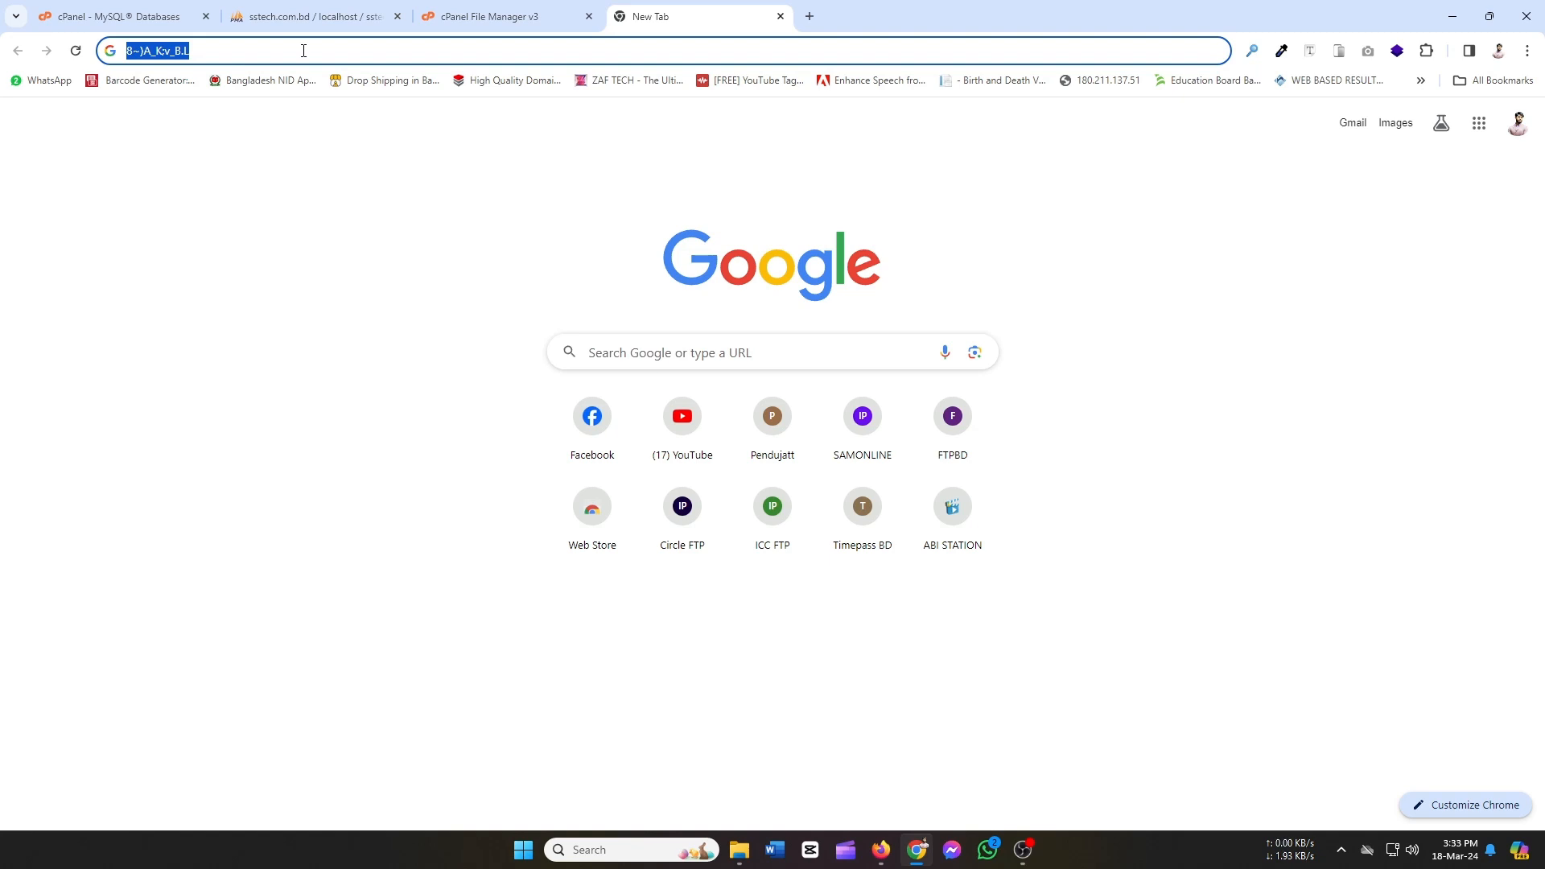
pyautogui.click(810, 20)
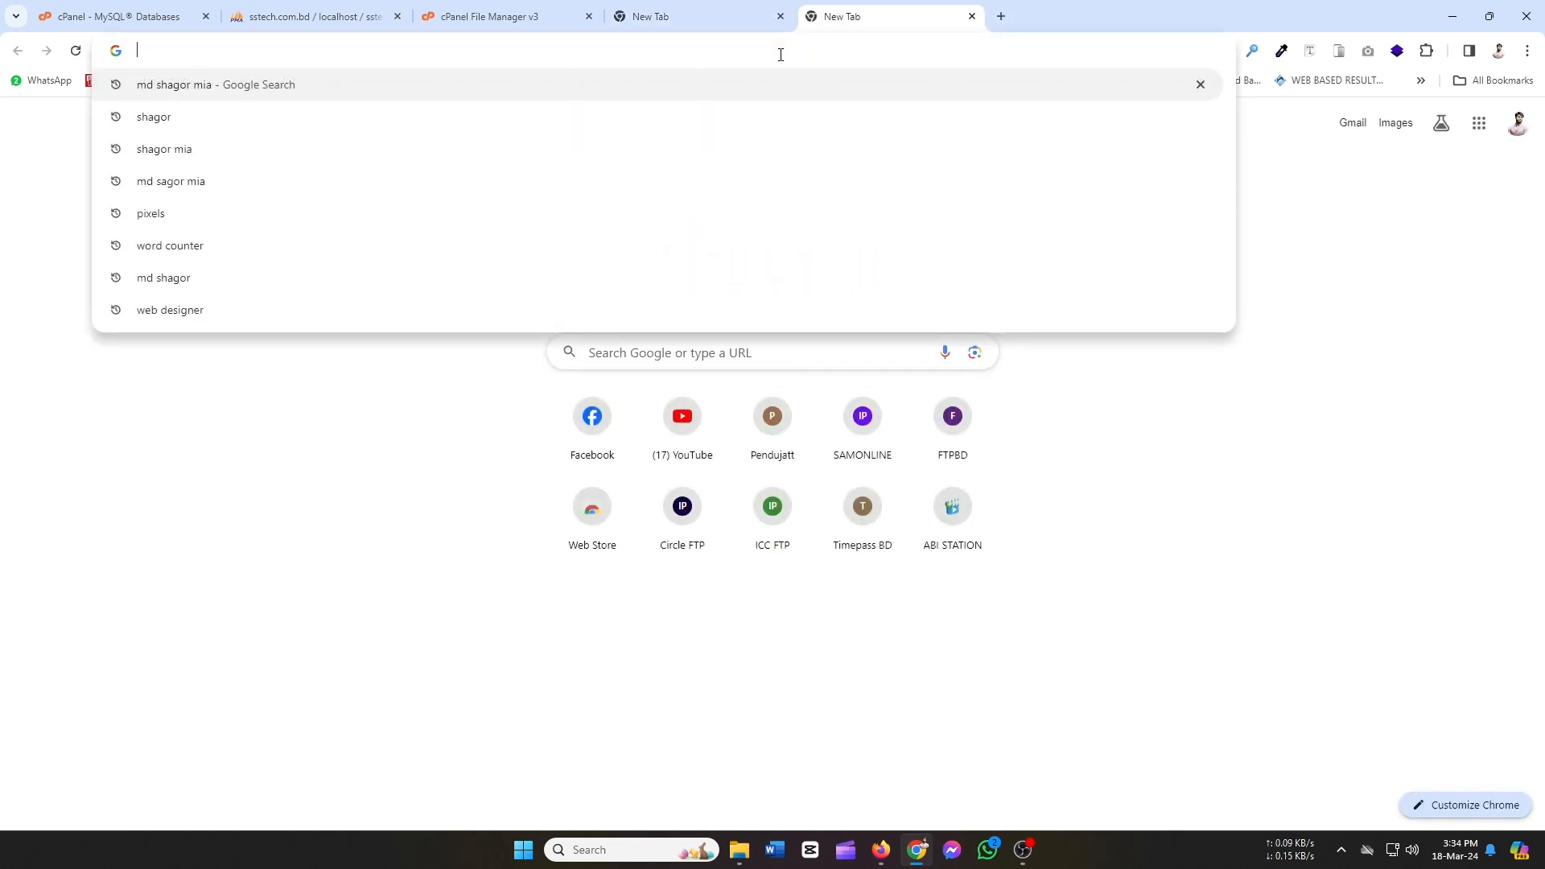
pyautogui.write('blo')
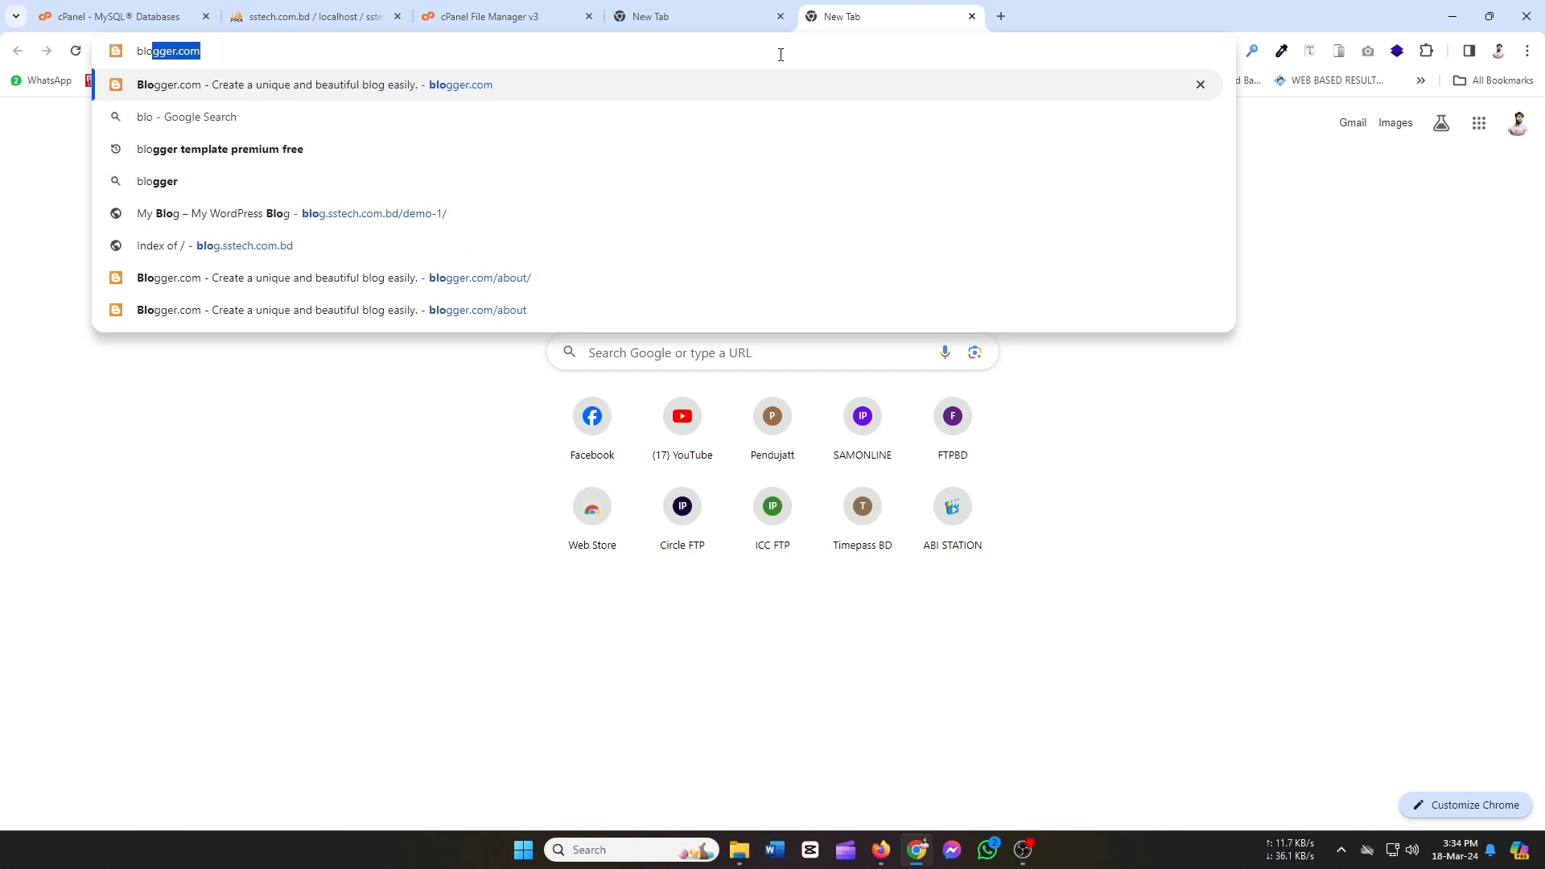
pyautogui.write('g.ss')
pyautogui.press('Right')
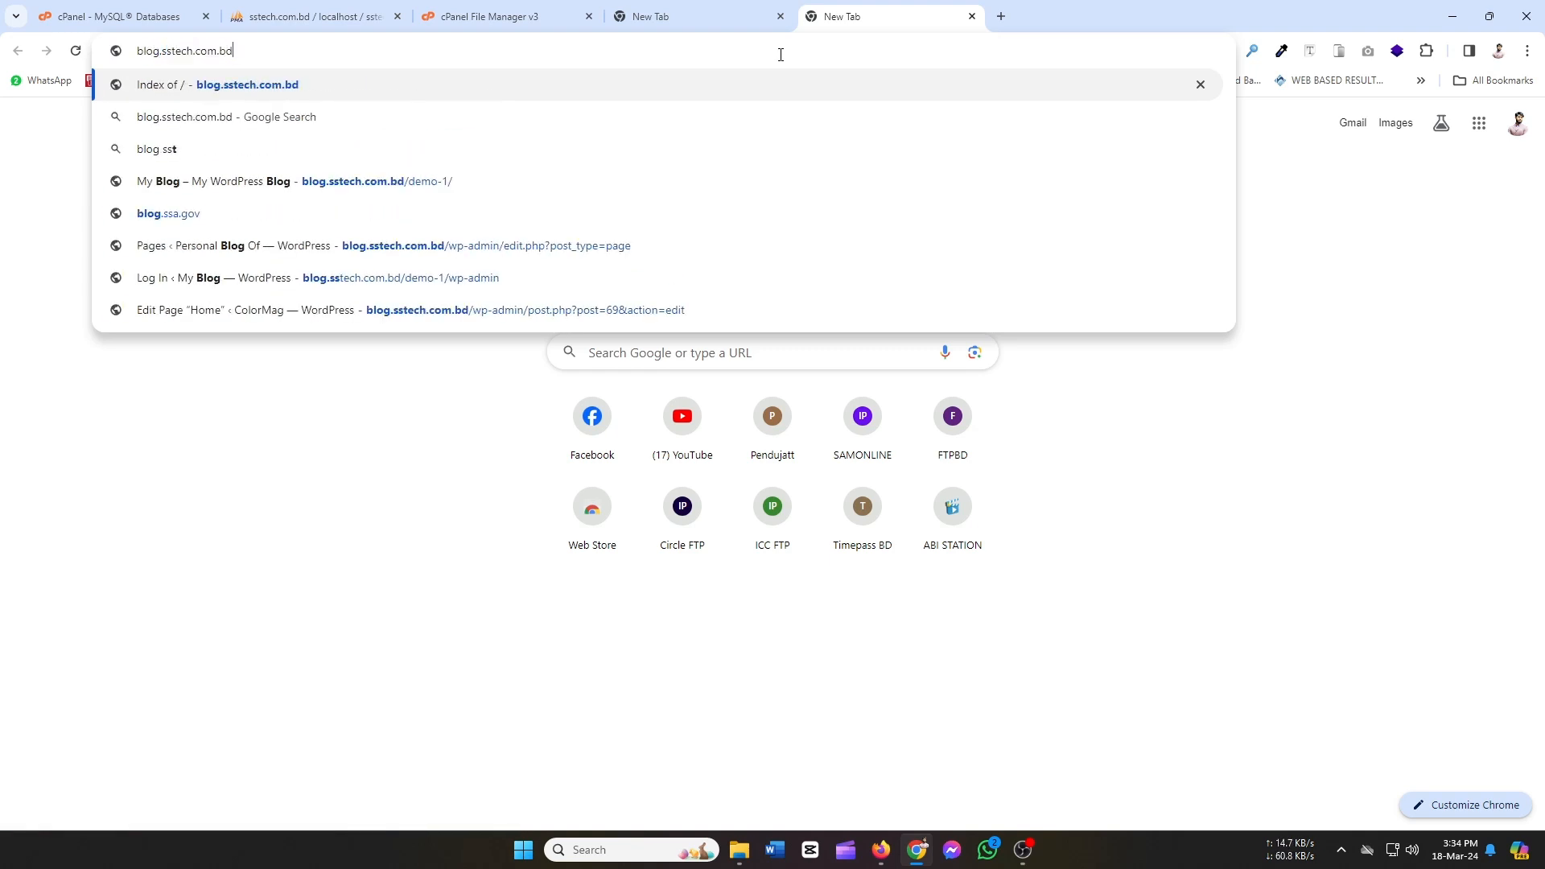
pyautogui.write('/wp-admin')
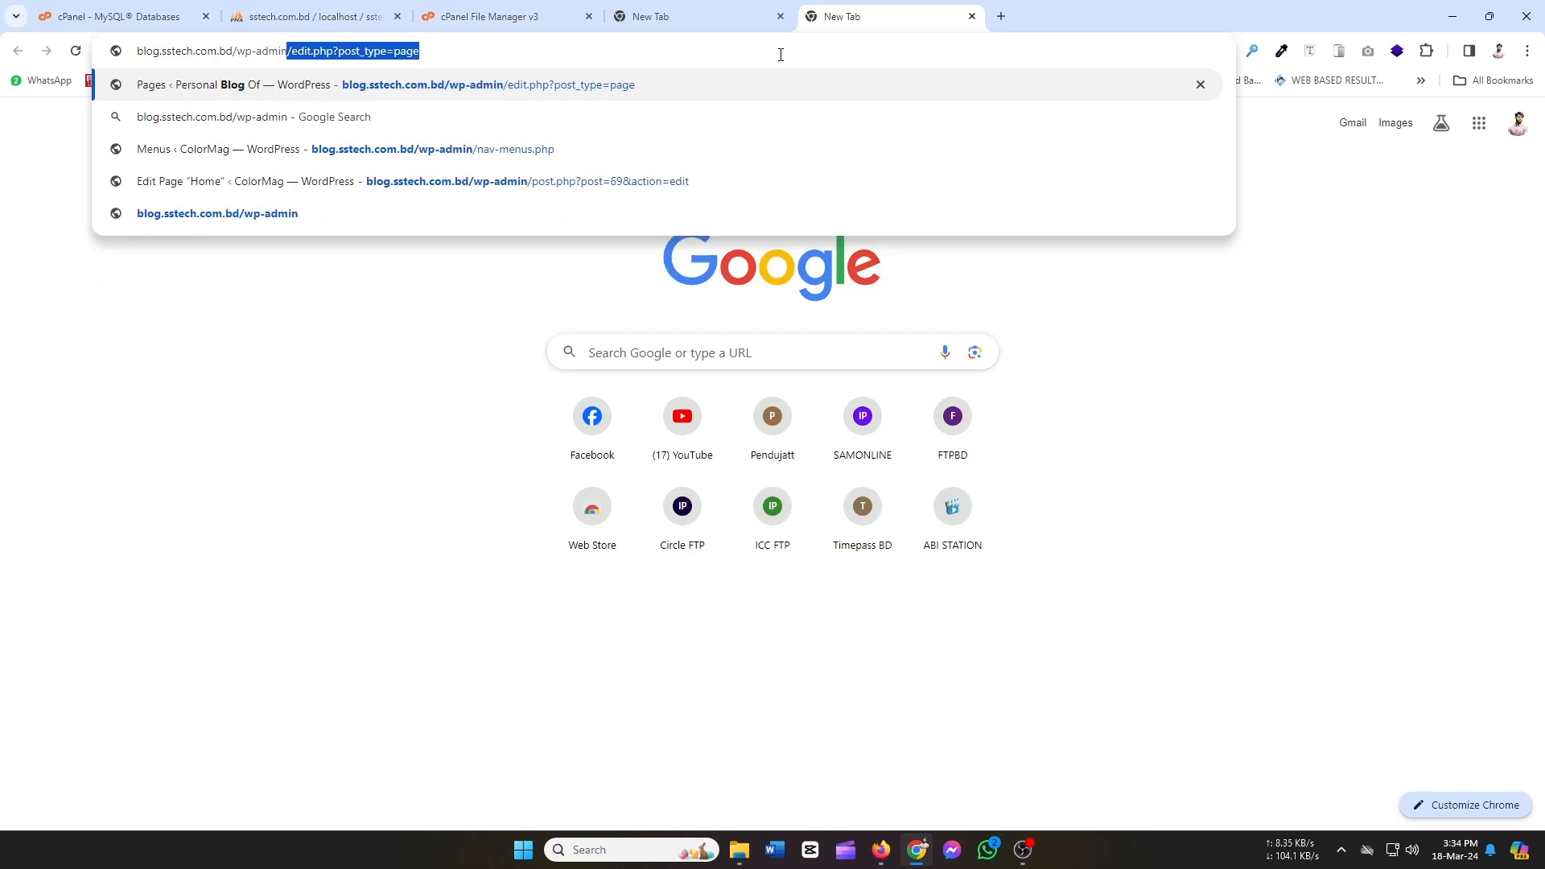
pyautogui.press('Return')
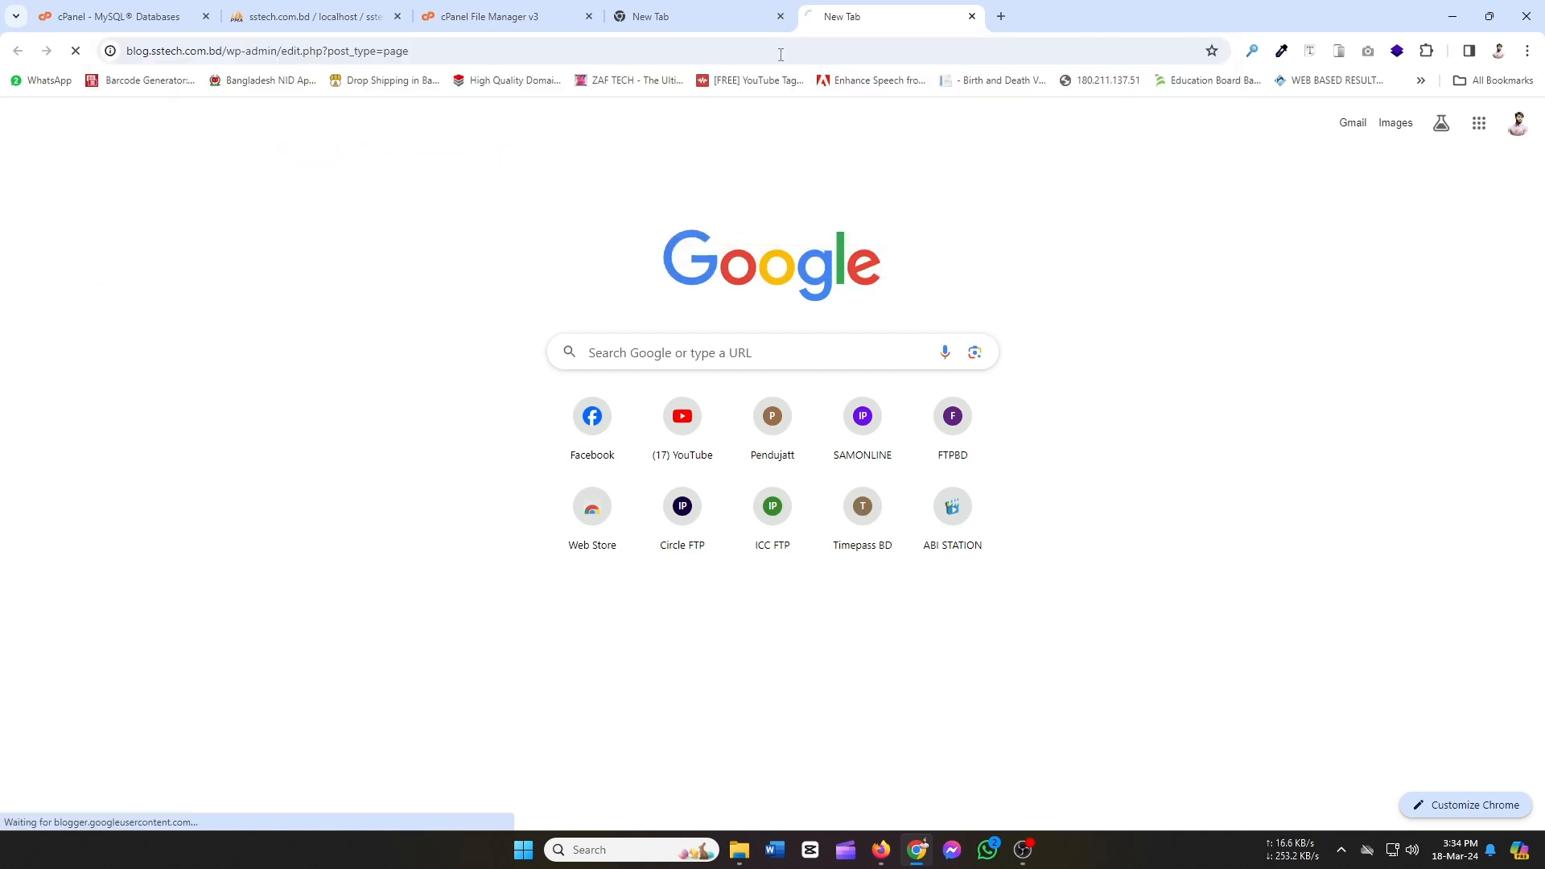
# Go to blog.sstech.com.bd/wp-admin and try logging in; the password is rejected.
pyautogui.click(579, 49)
pyautogui.moveTo(580, 46); pyautogui.dragTo(311, 75)
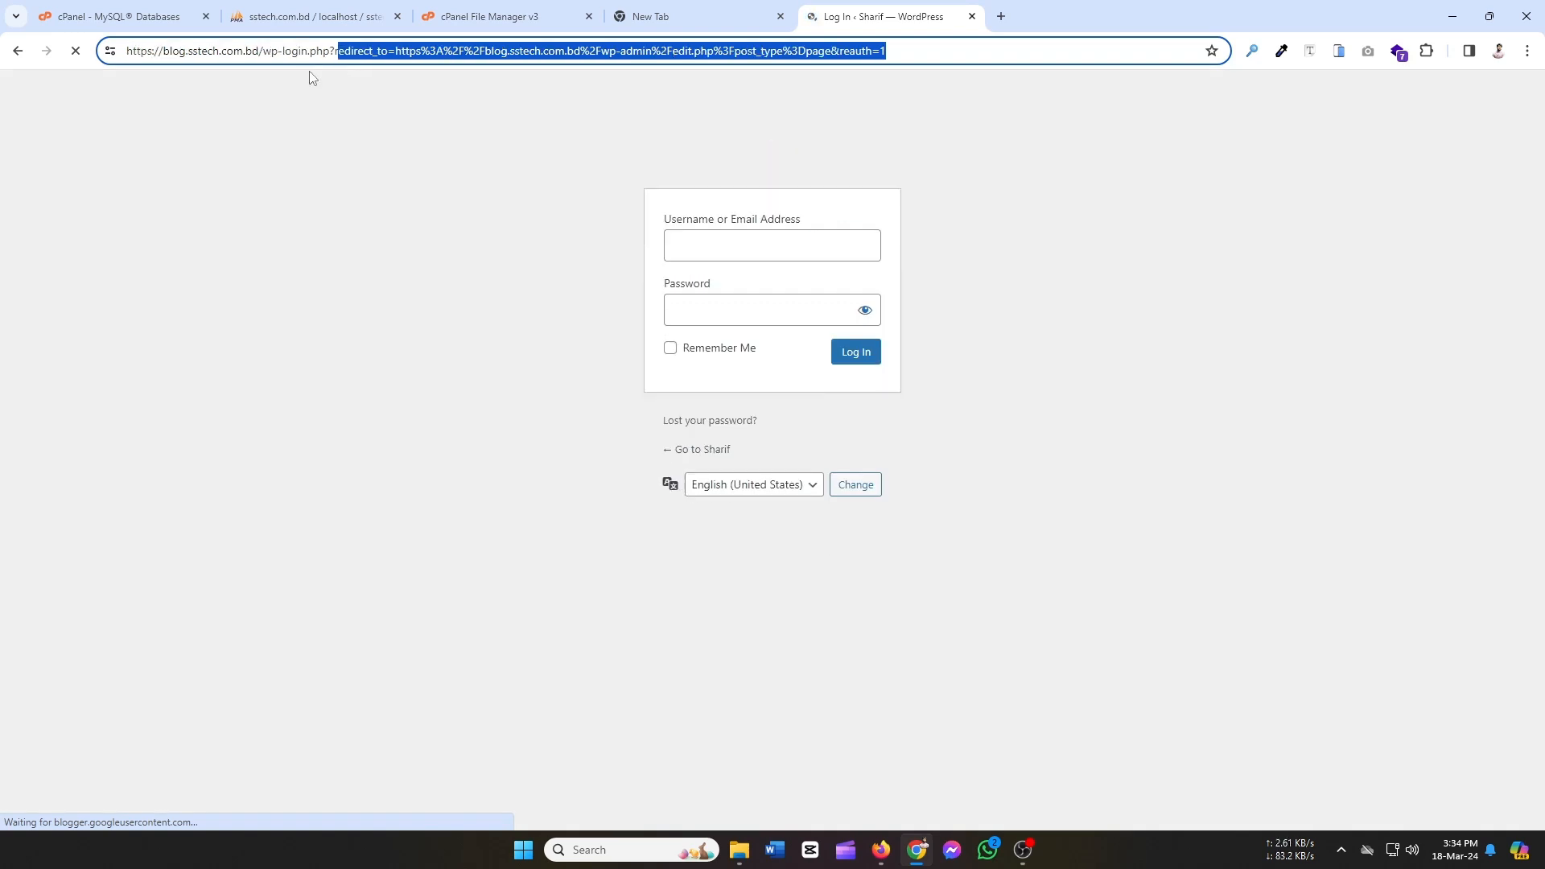
pyautogui.press('BackSpace')
pyautogui.press('BackSpace')
pyautogui.press('BackSpace')
pyautogui.press('BackSpace')
pyautogui.press('BackSpace')
pyautogui.press('BackSpace')
pyautogui.press('BackSpace')
pyautogui.press('BackSpace')
pyautogui.press('BackSpace')
pyautogui.press('BackSpace')
pyautogui.press('BackSpace')
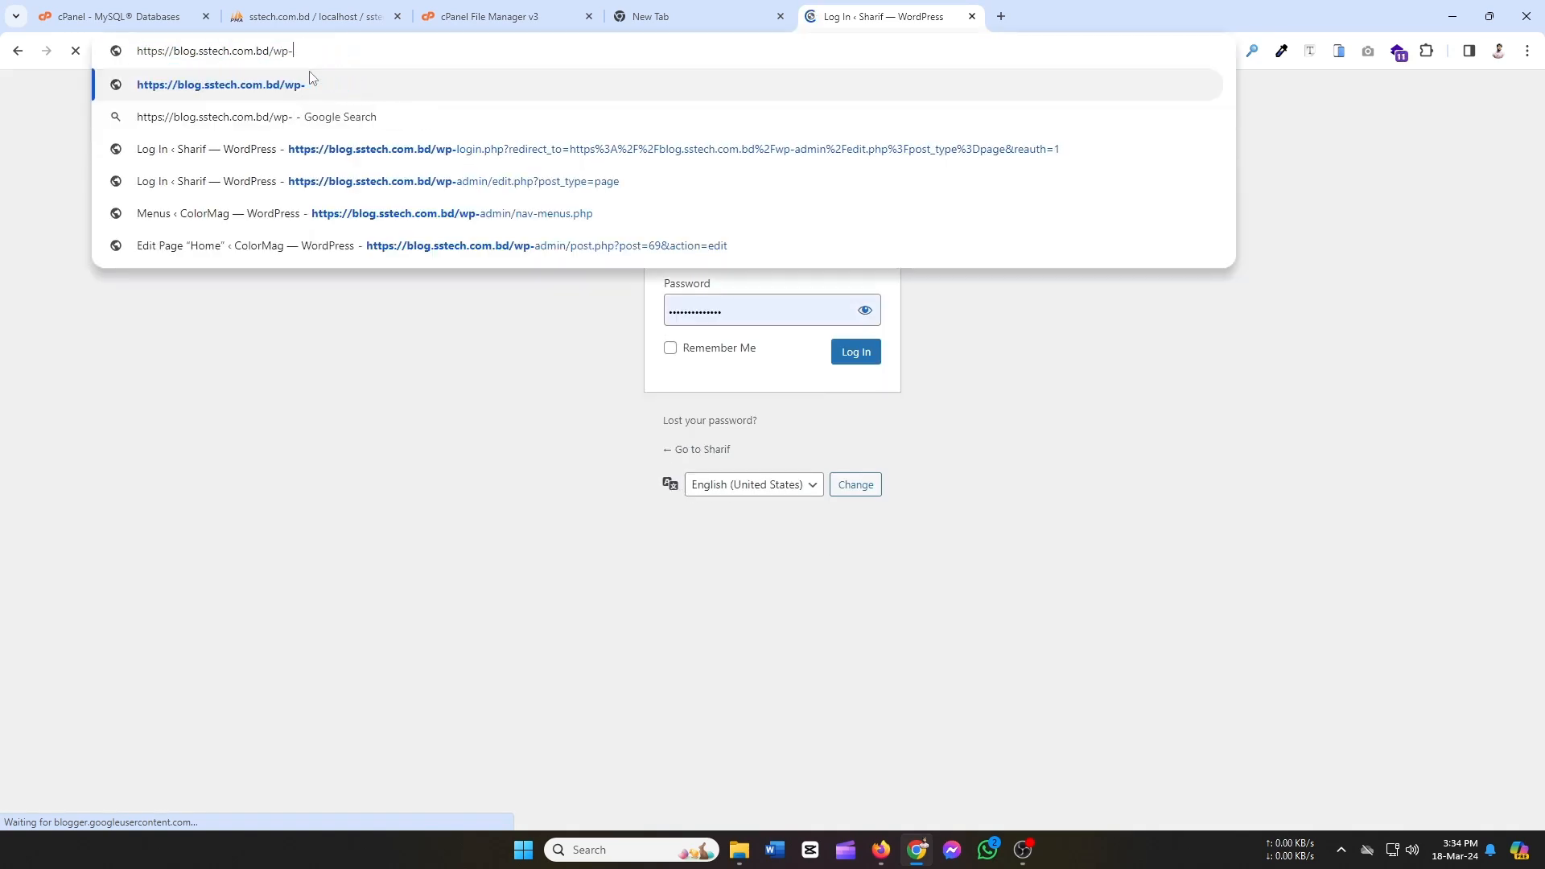
pyautogui.write('admin')
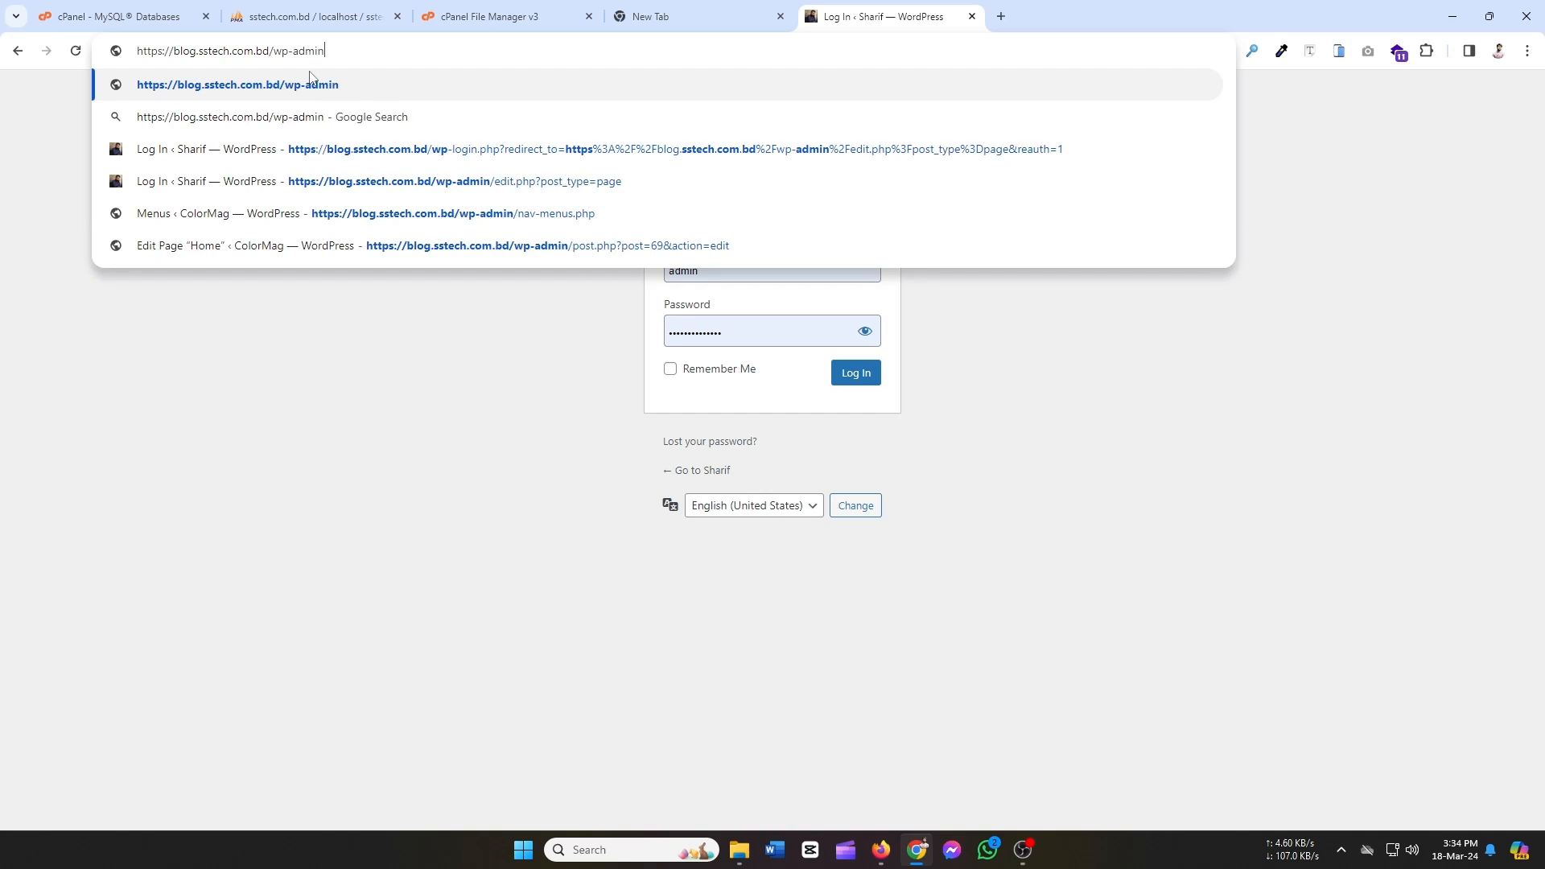
pyautogui.press('Return')
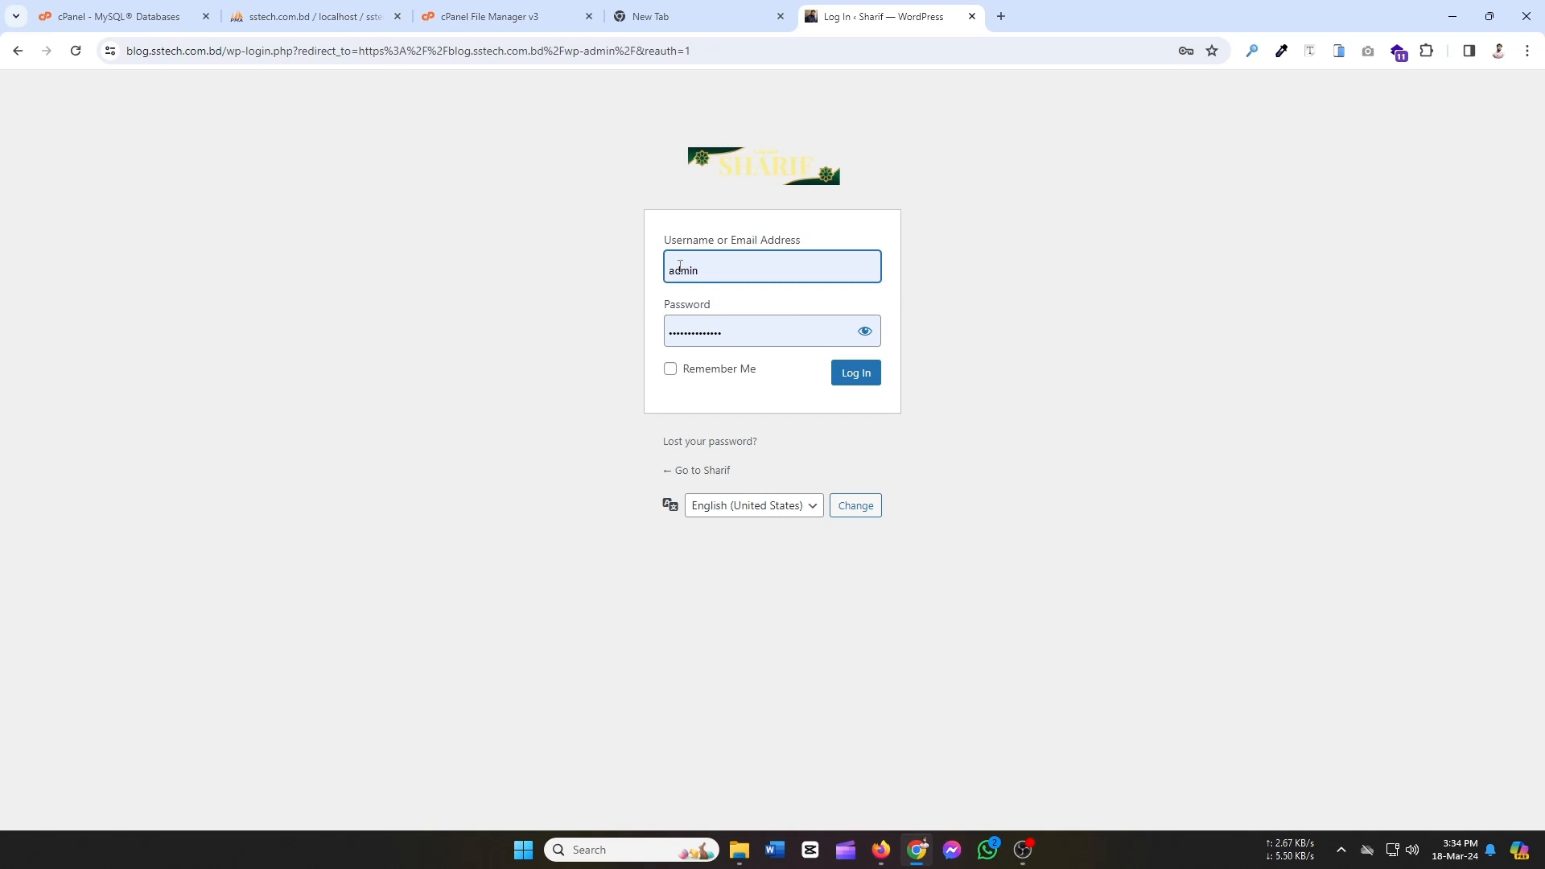
pyautogui.click(855, 377)
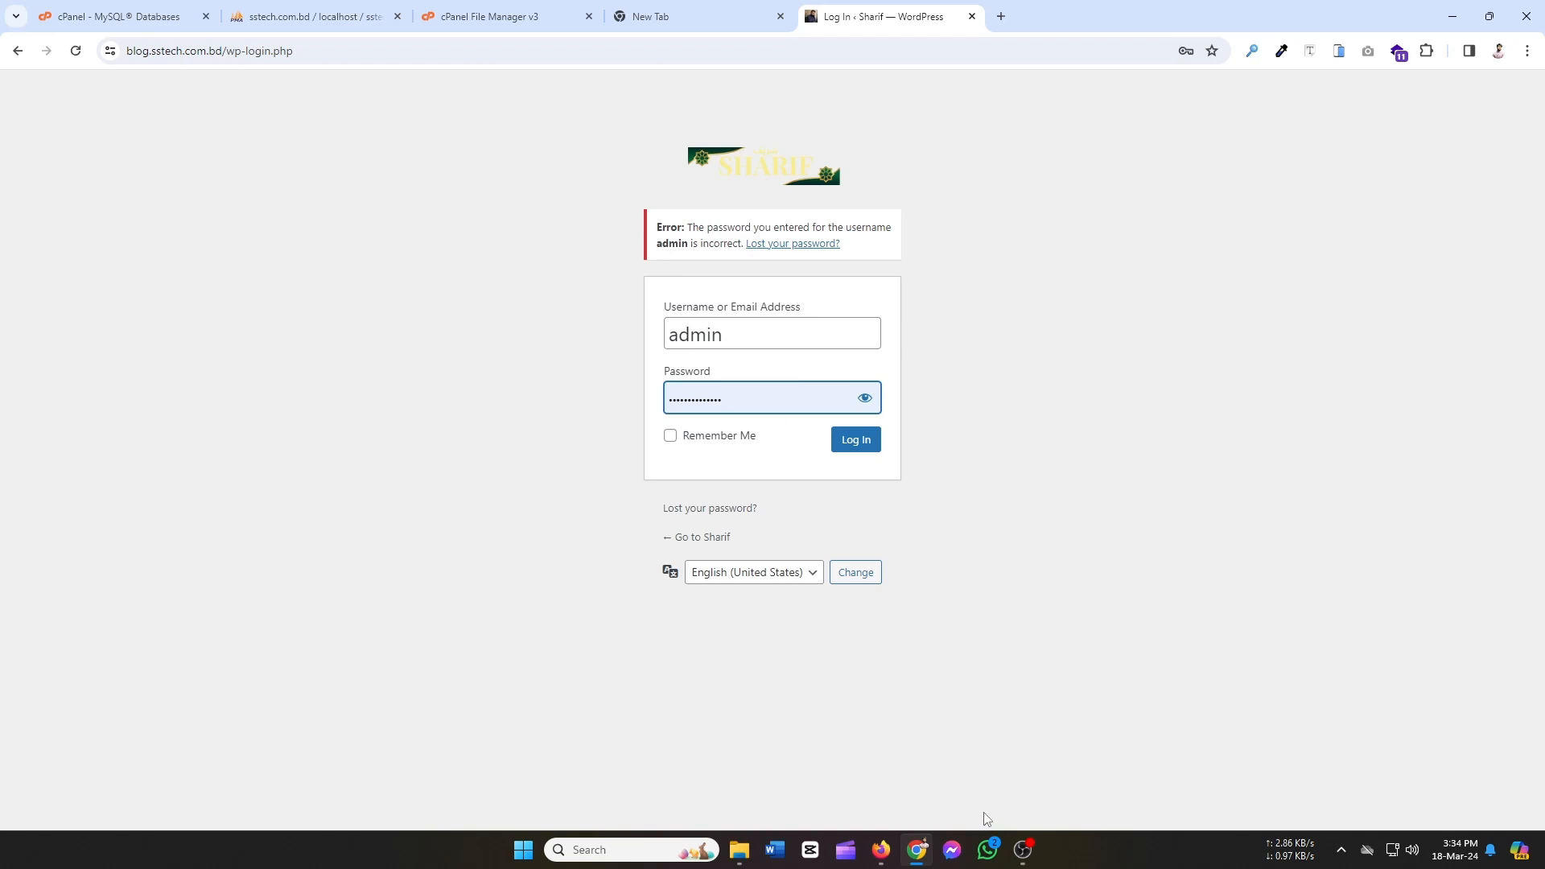
pyautogui.click(1451, 16)
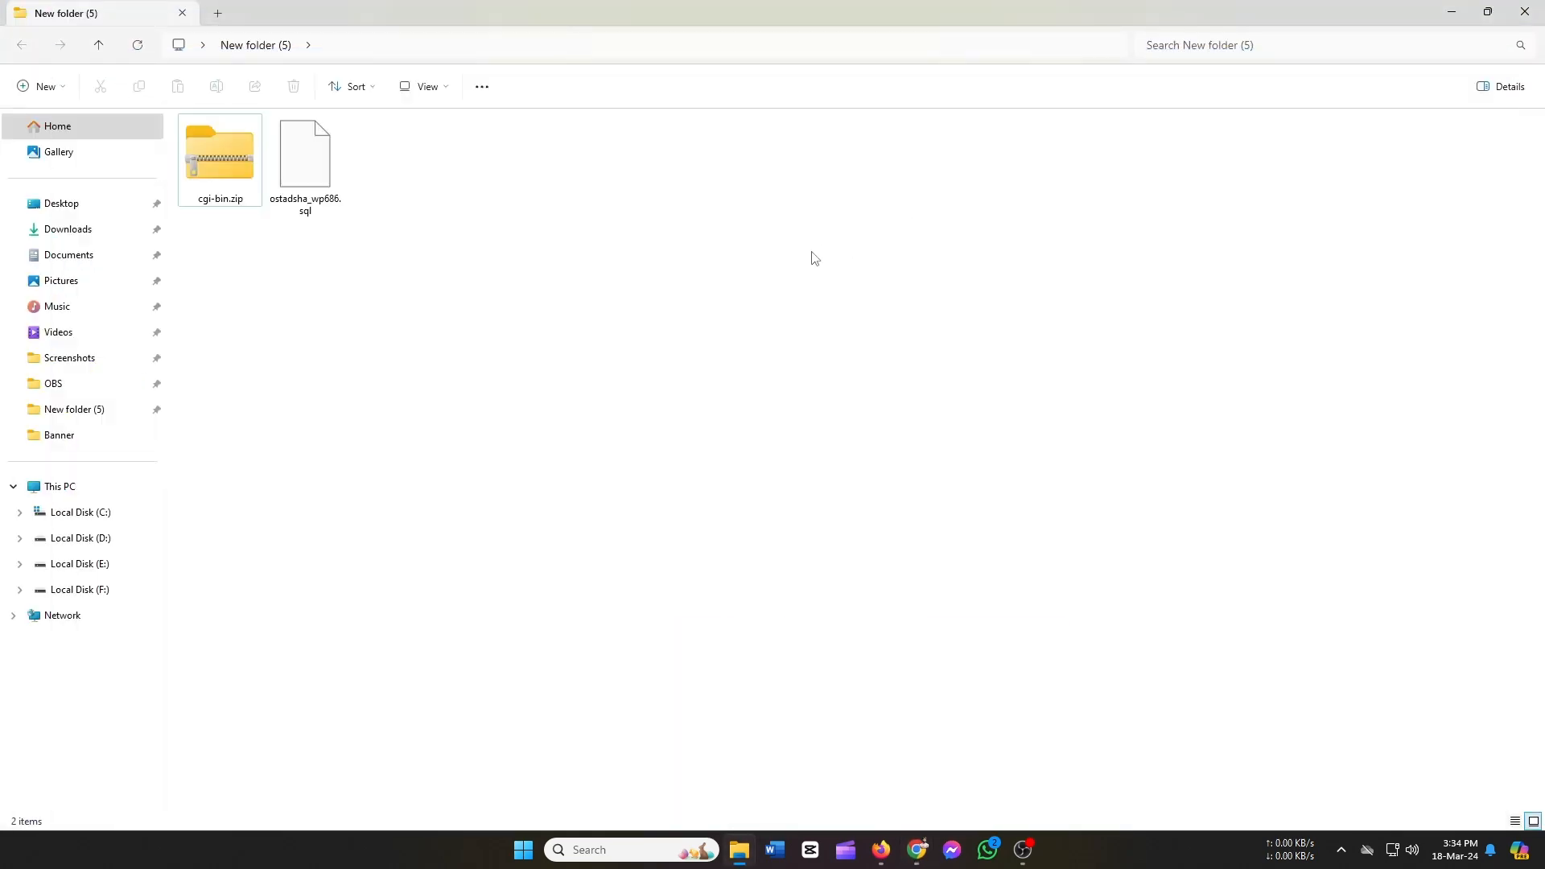
# Copy the password line from user.txt on the desktop and return to Chrome.
pyautogui.click(1454, 10)
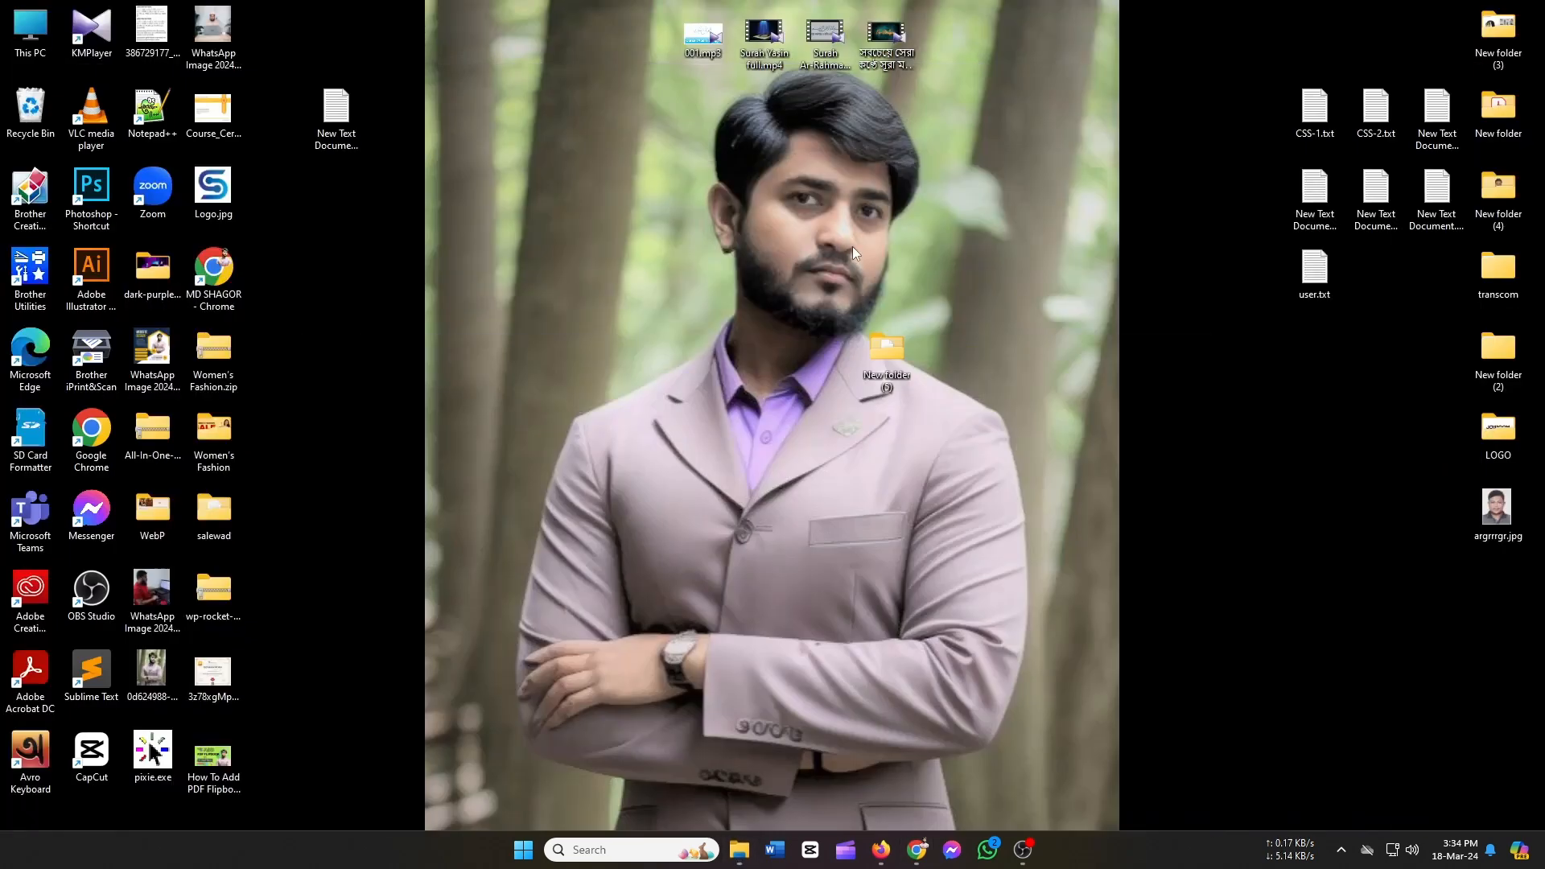
pyautogui.doubleClick(1315, 273)
pyautogui.moveTo(722, 268); pyautogui.dragTo(527, 263)
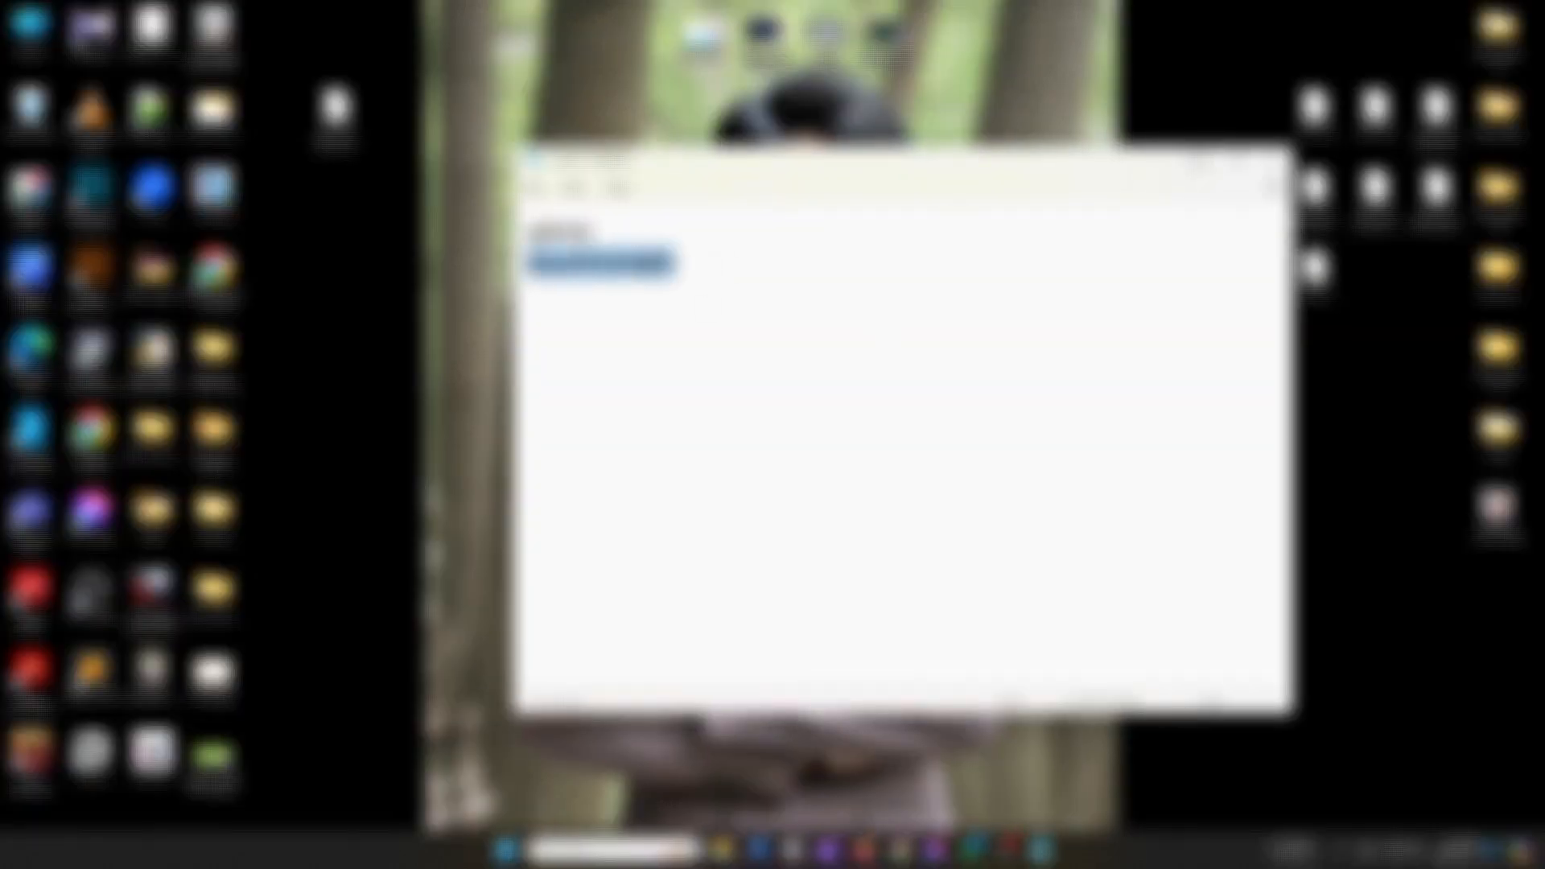
pyautogui.click(1199, 162)
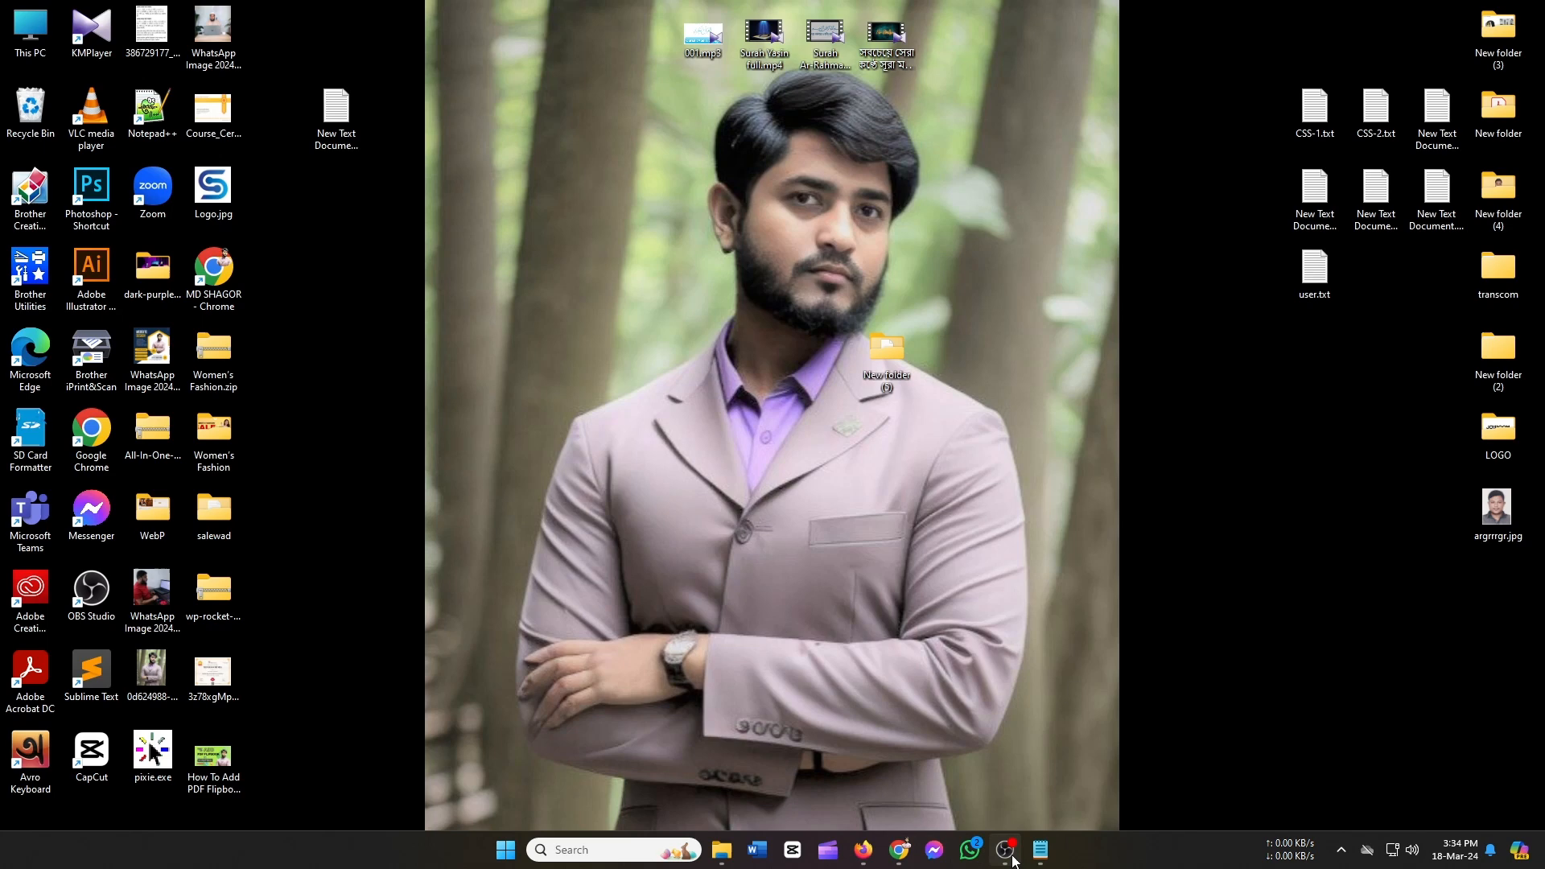
pyautogui.moveTo(1012, 855)
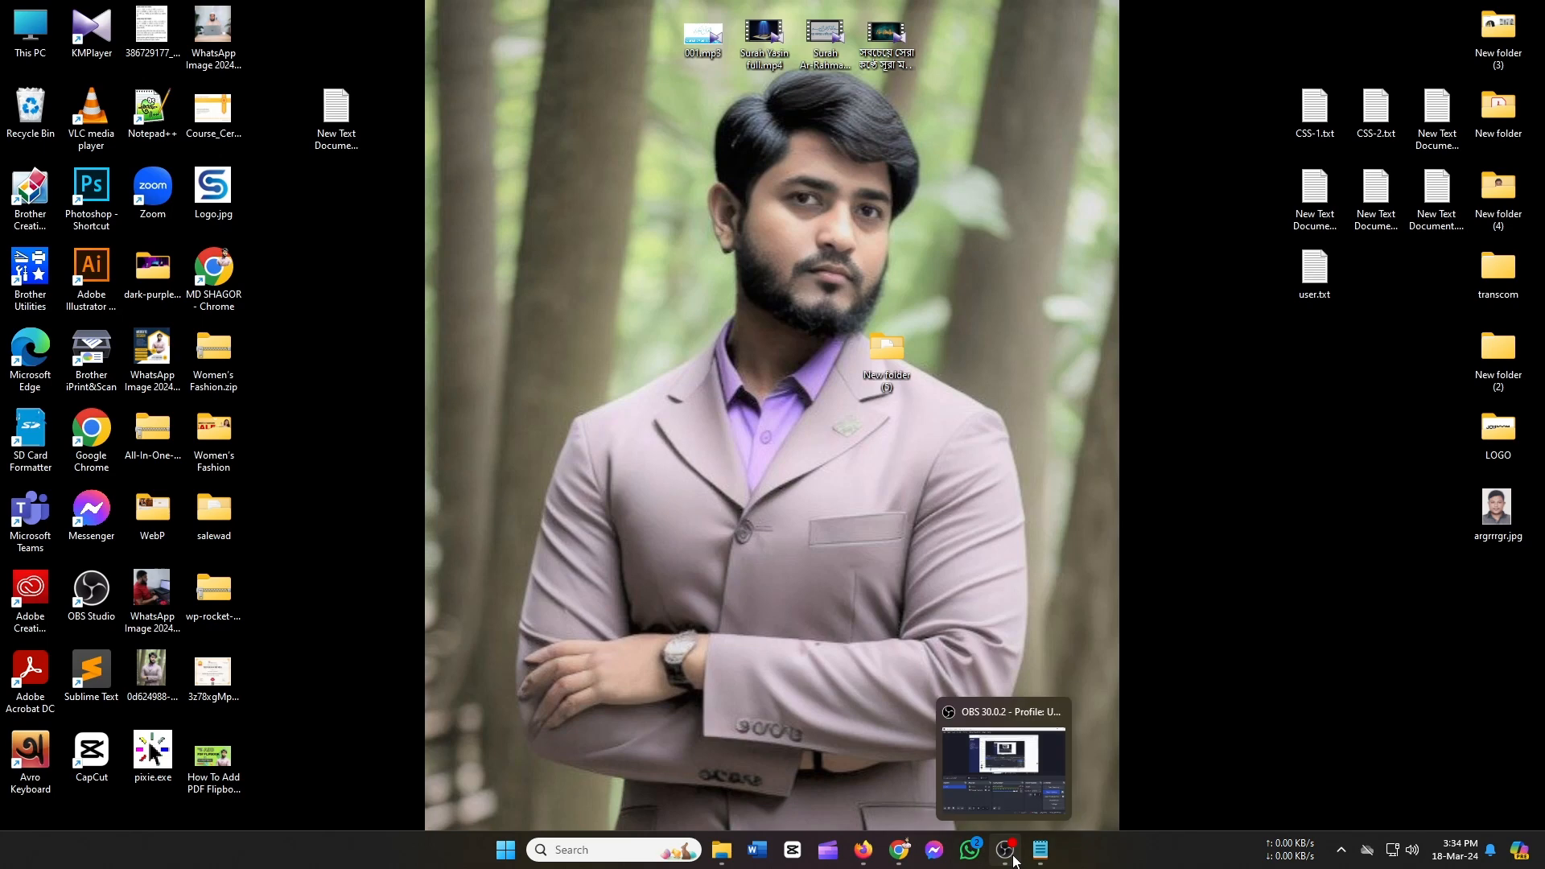
pyautogui.click(899, 849)
# Log in to the WordPress admin with the password copied from user.txt.
pyautogui.click(777, 397)
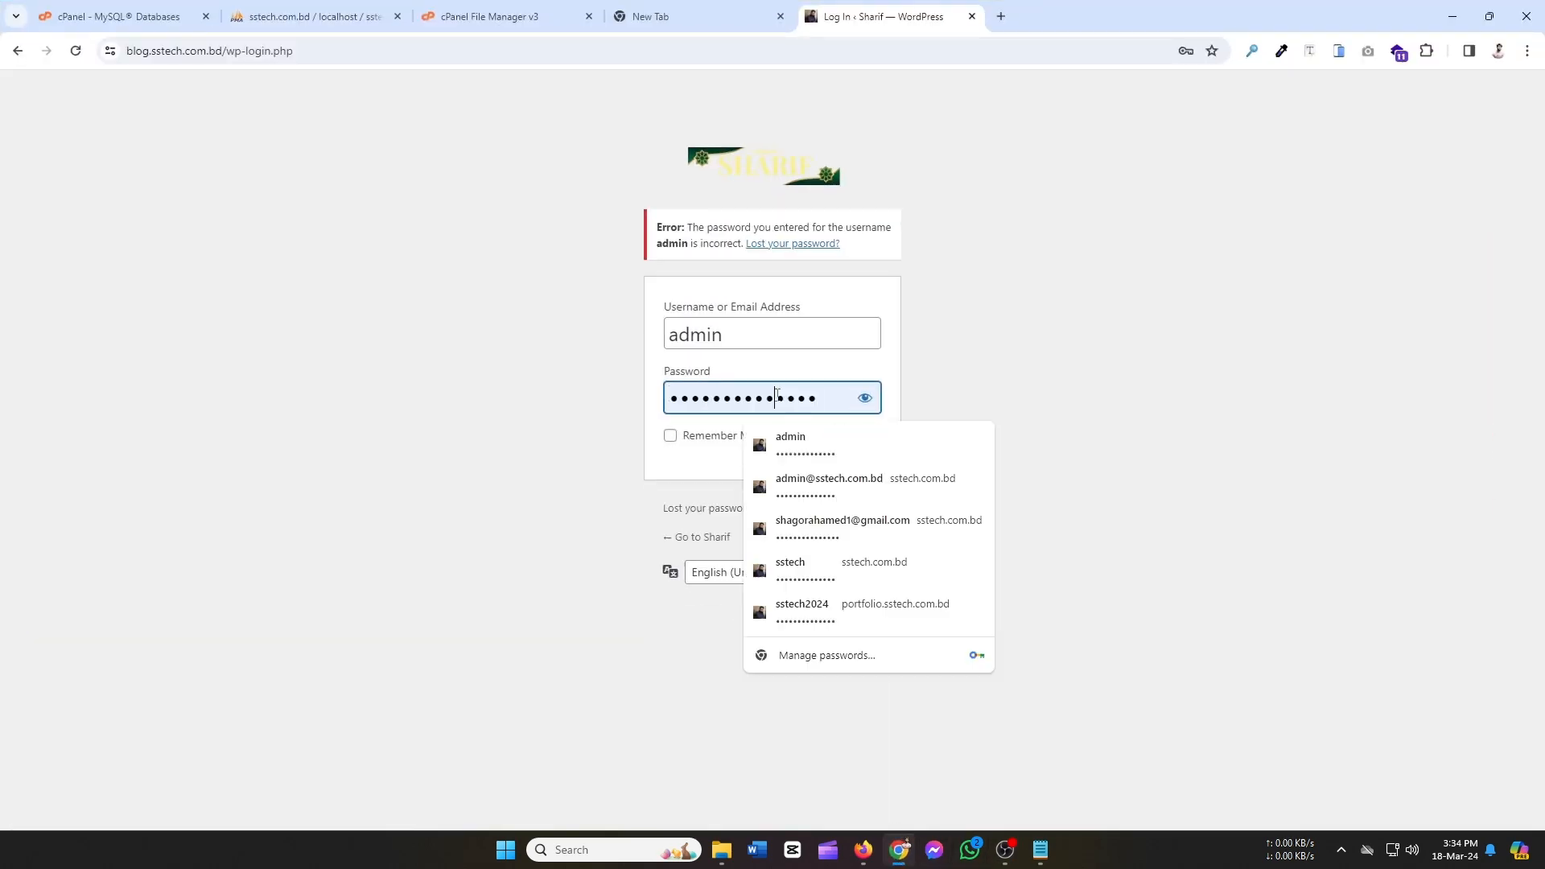
pyautogui.click(796, 442)
pyautogui.click(867, 398)
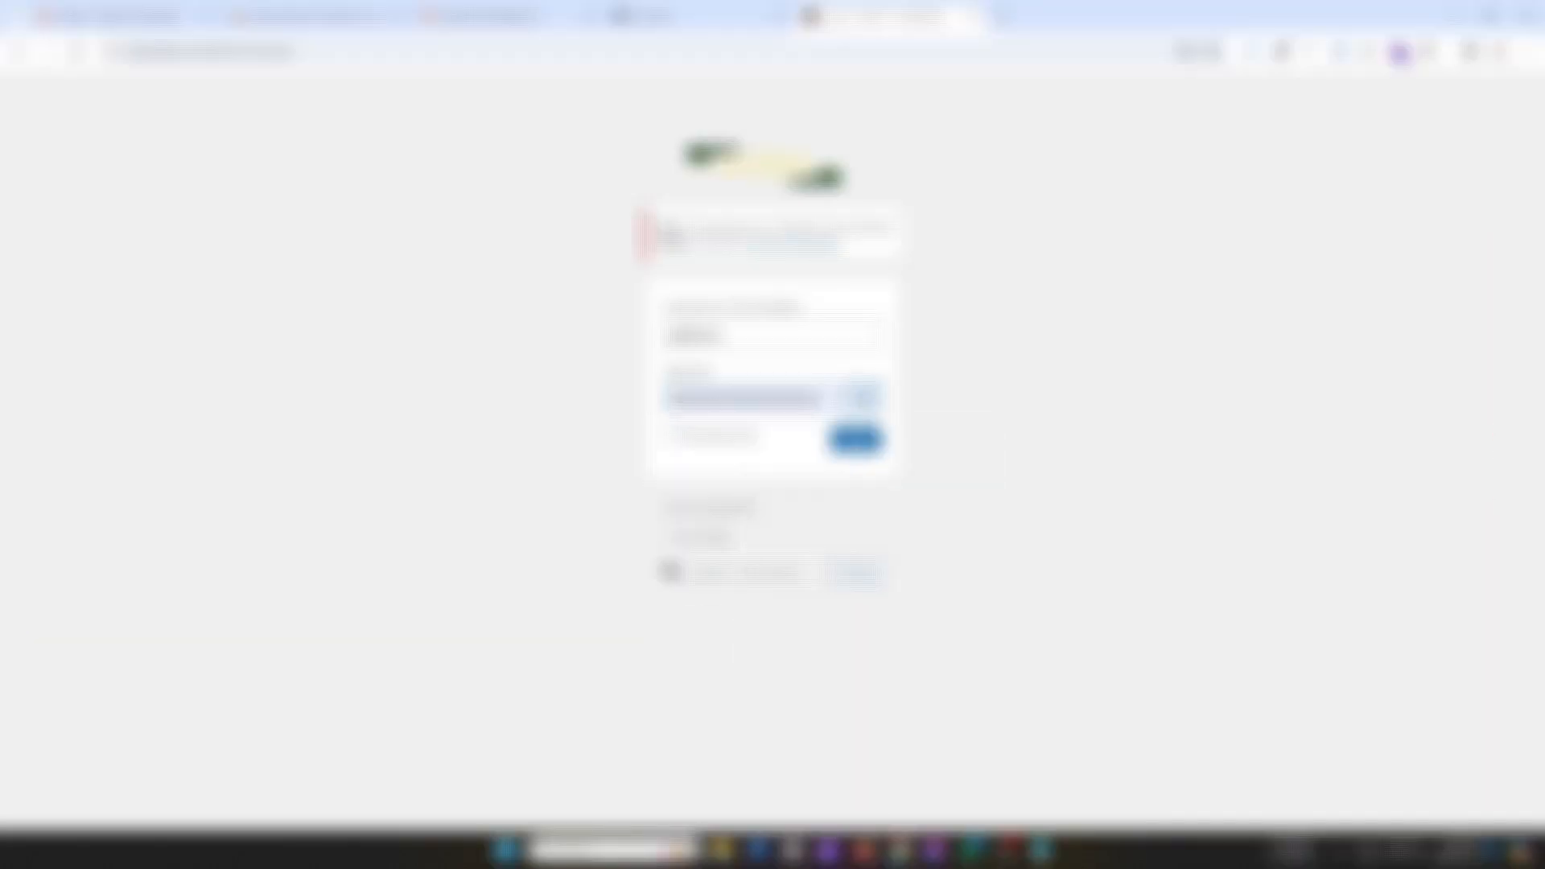
pyautogui.moveTo(822, 399); pyautogui.dragTo(569, 432)
pyautogui.hotkey('ctrl', 'v')
pyautogui.click(856, 443)
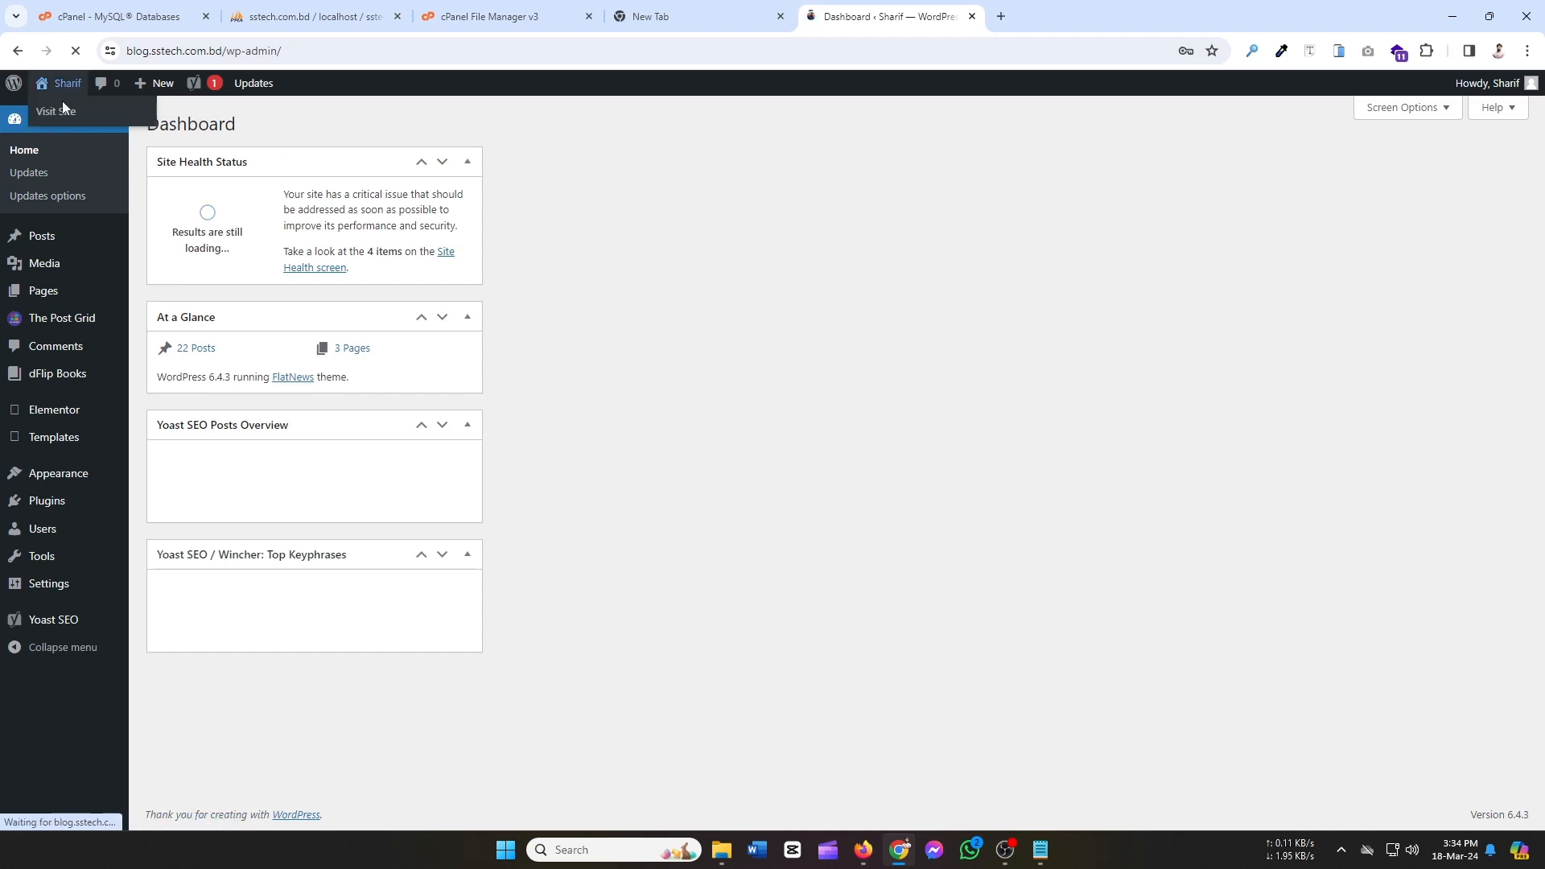
# Open the site's front page from Visit Site in a new tab.
pyautogui.rightClick(71, 112)
pyautogui.click(119, 128)
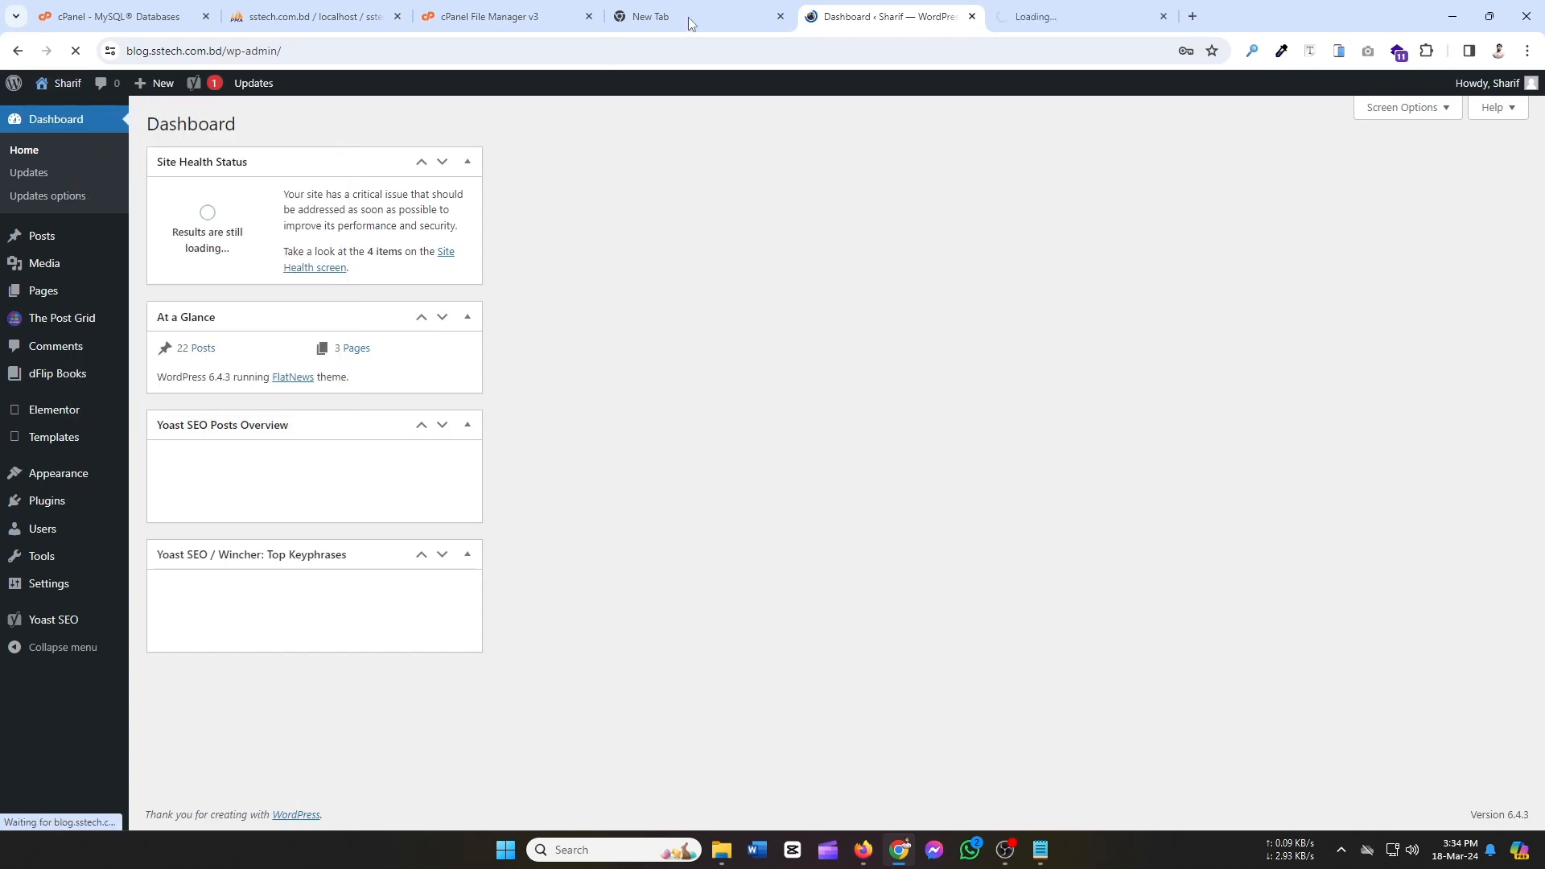
pyautogui.click(1068, 11)
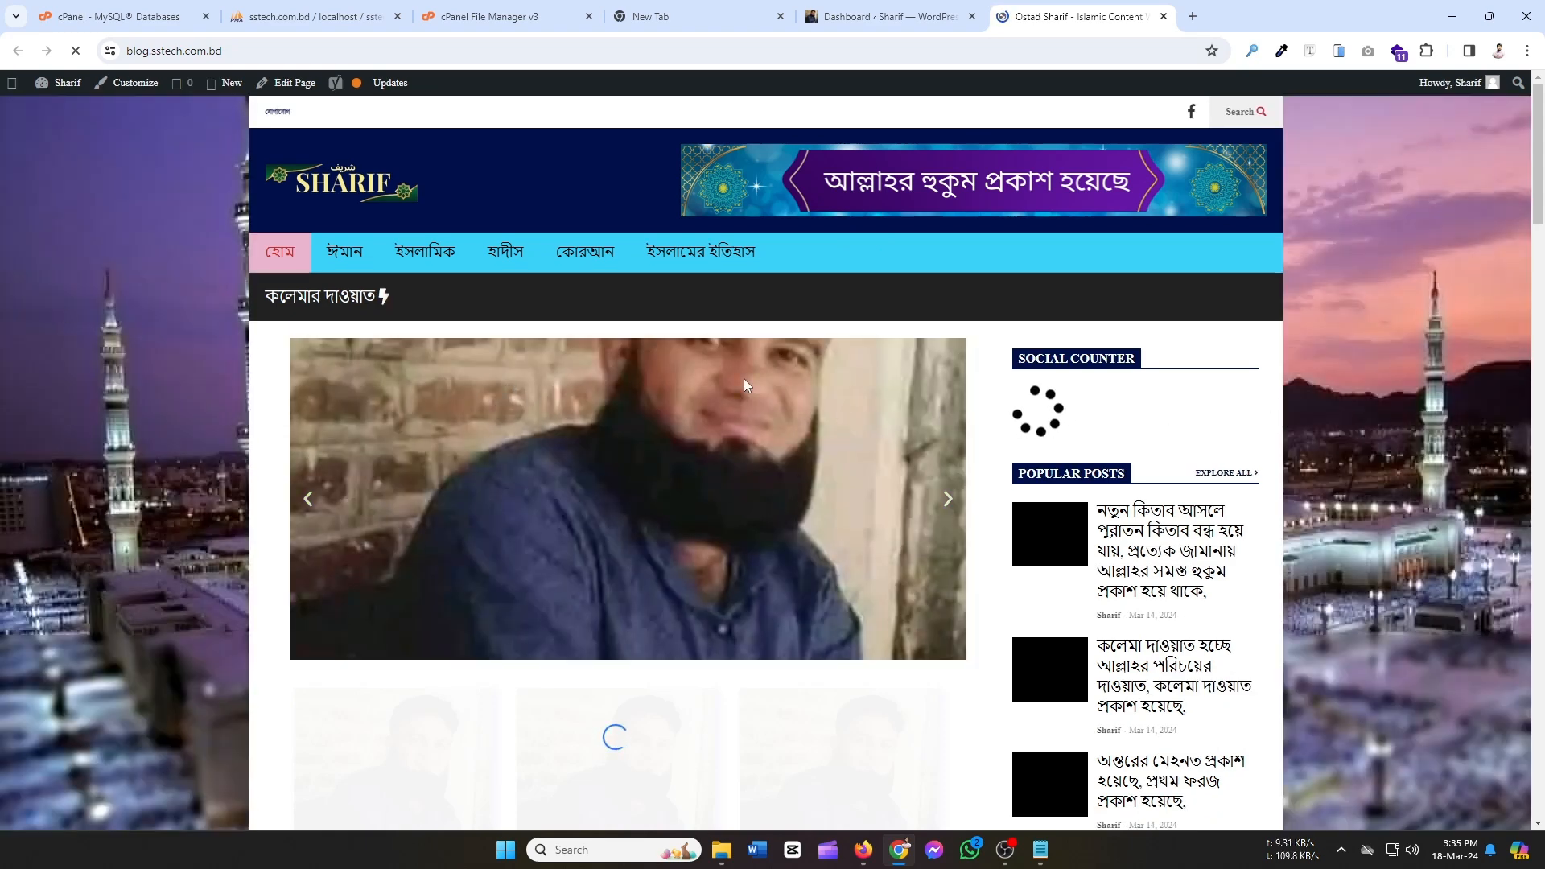
# Scroll through the migrated blog.sstech.com.bd front page.
pyautogui.scroll(-5, 726, 414)
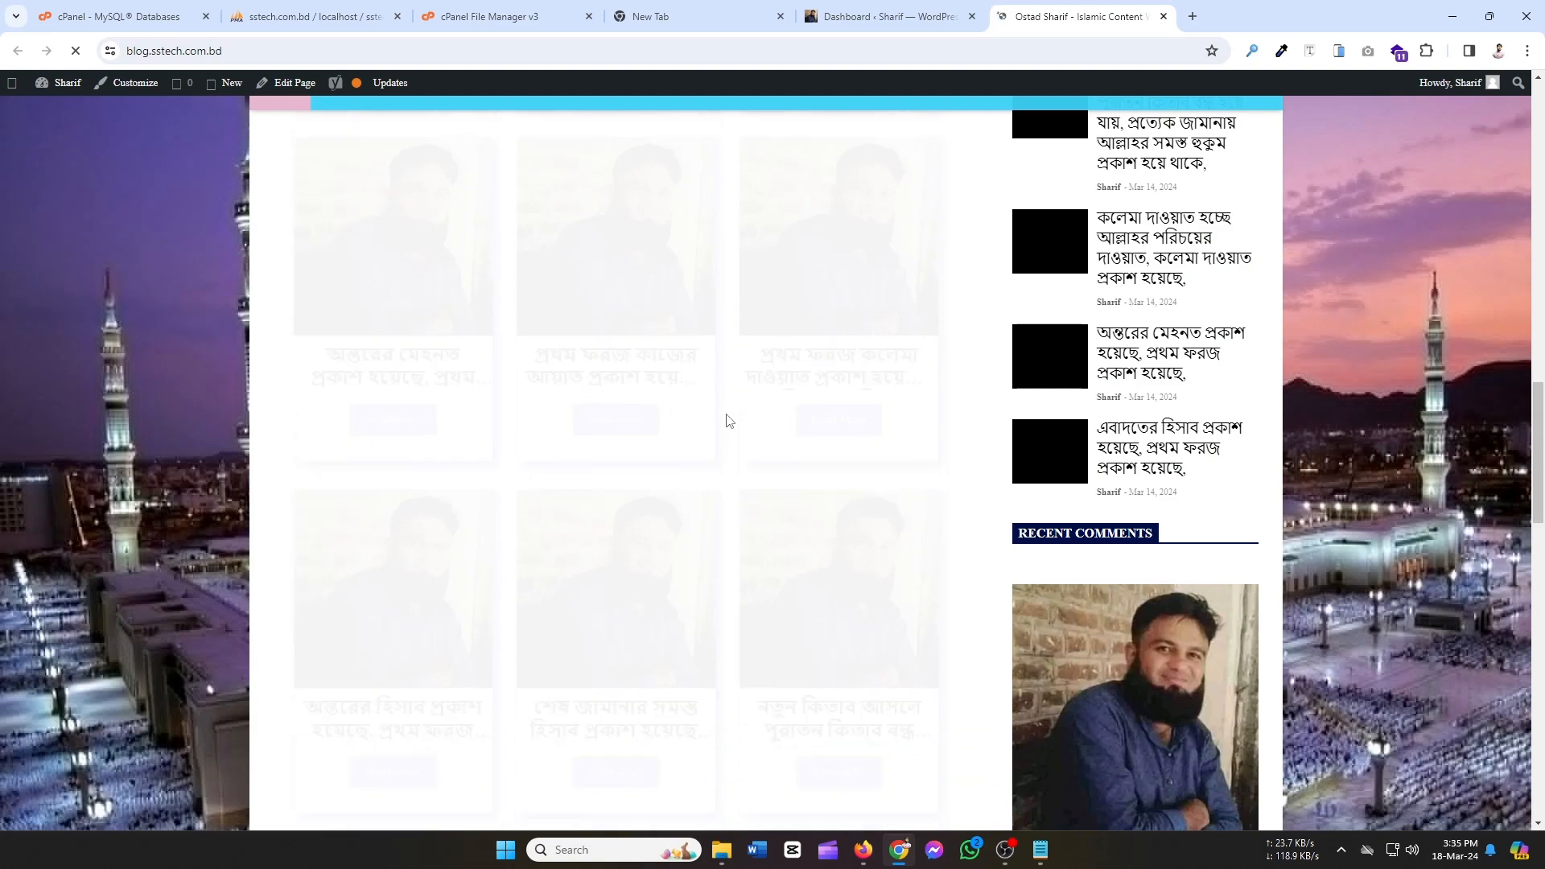
pyautogui.moveTo(1538, 563); pyautogui.dragTo(1540, 109)
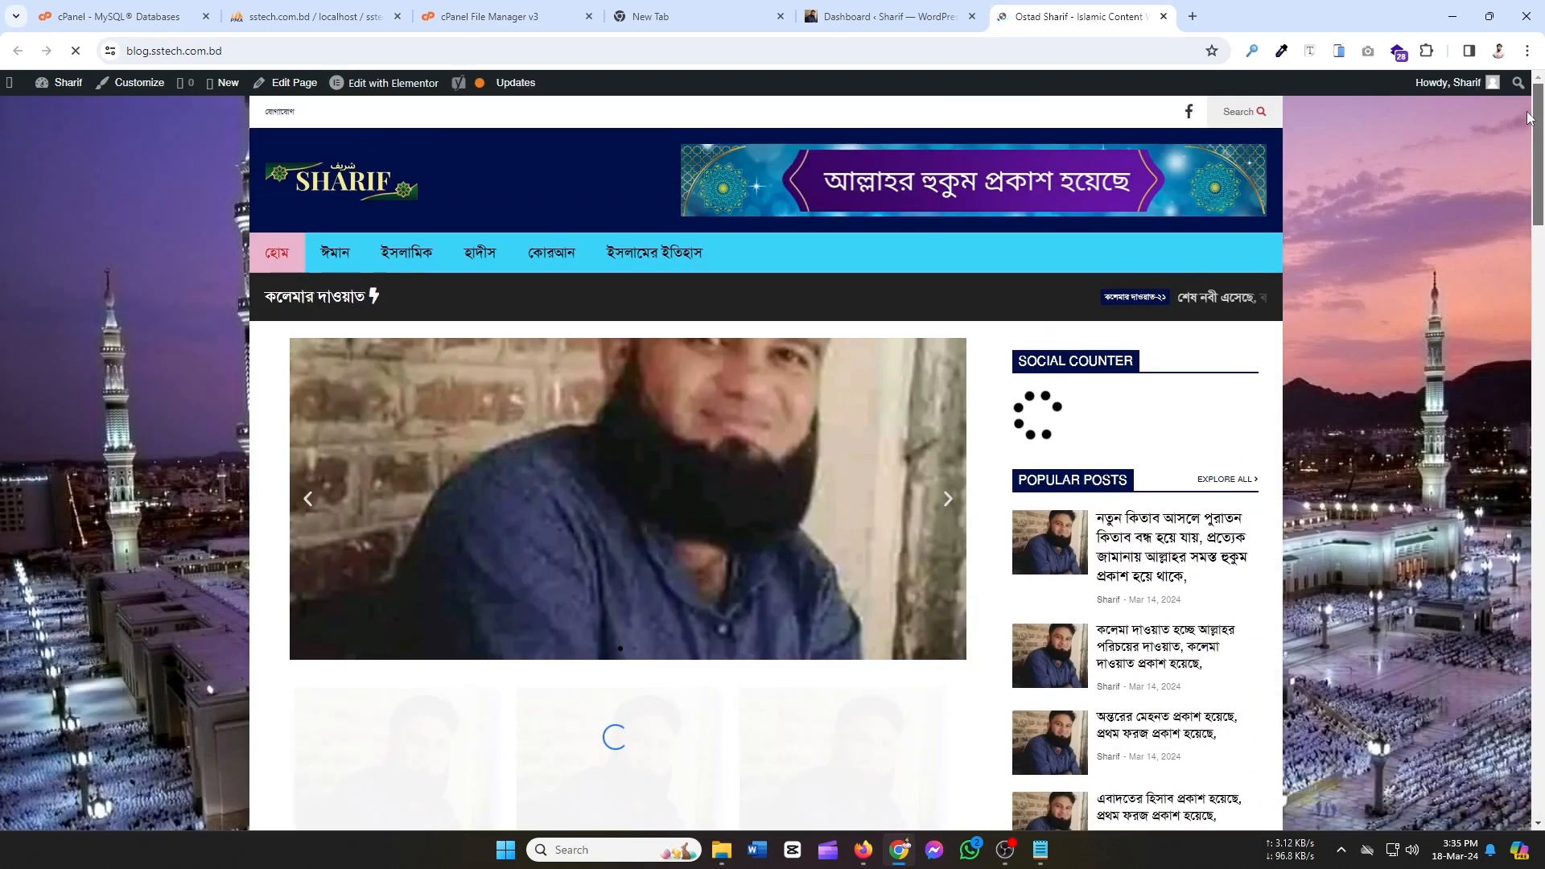
pyautogui.scroll(-4, 1448, 266)
pyautogui.moveTo(1540, 257); pyautogui.dragTo(1543, 210)
pyautogui.scroll(1, 1038, 183)
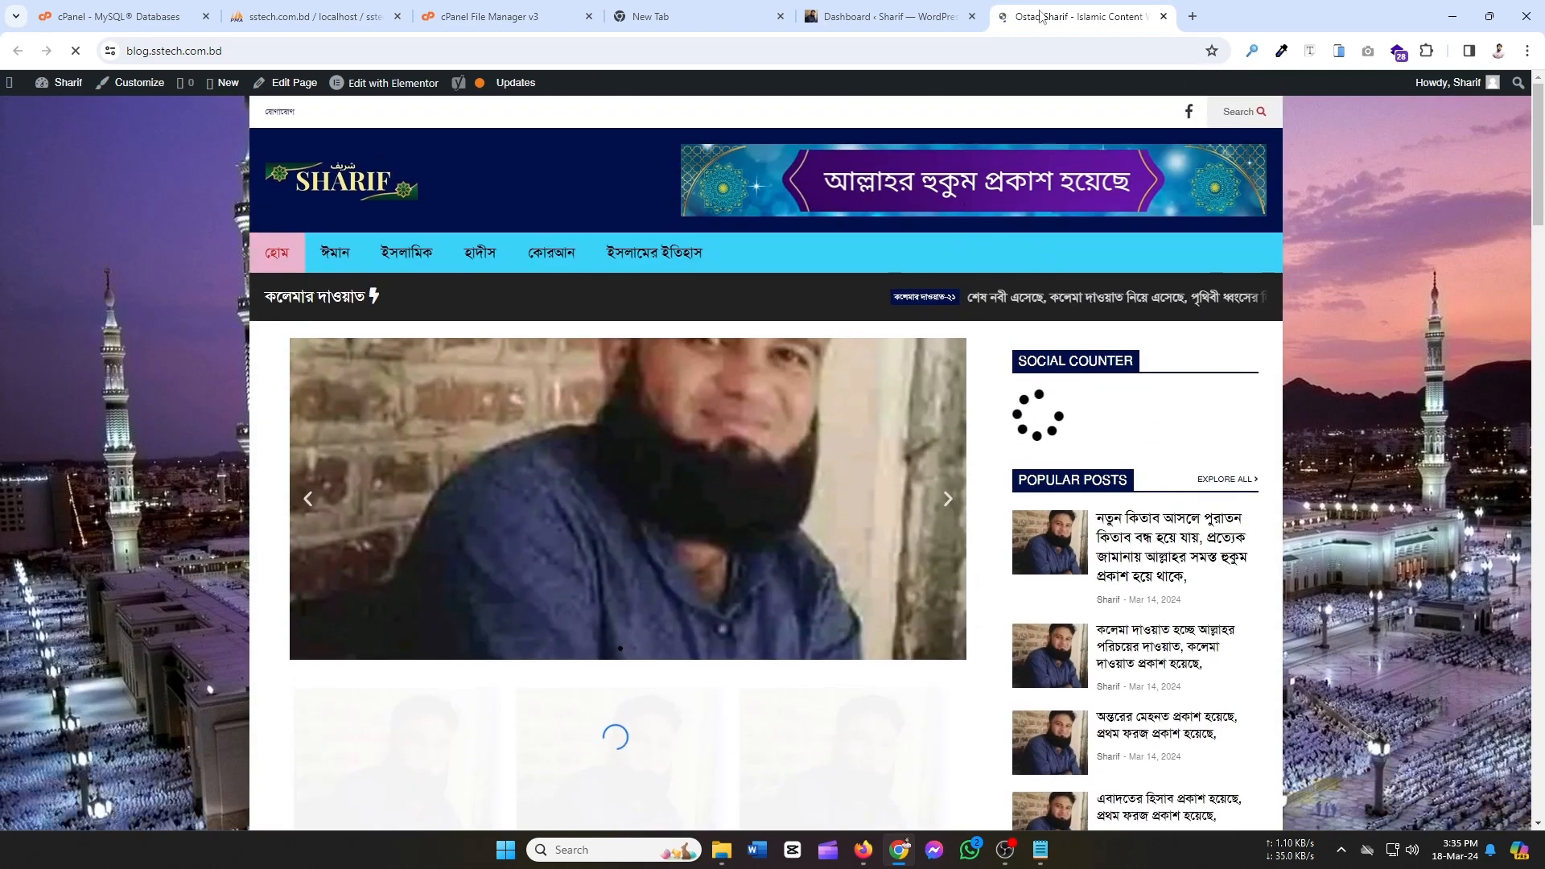
# Load ostadsharif.com/ in a new tab and compare it with the migrated front page.
pyautogui.click(1194, 17)
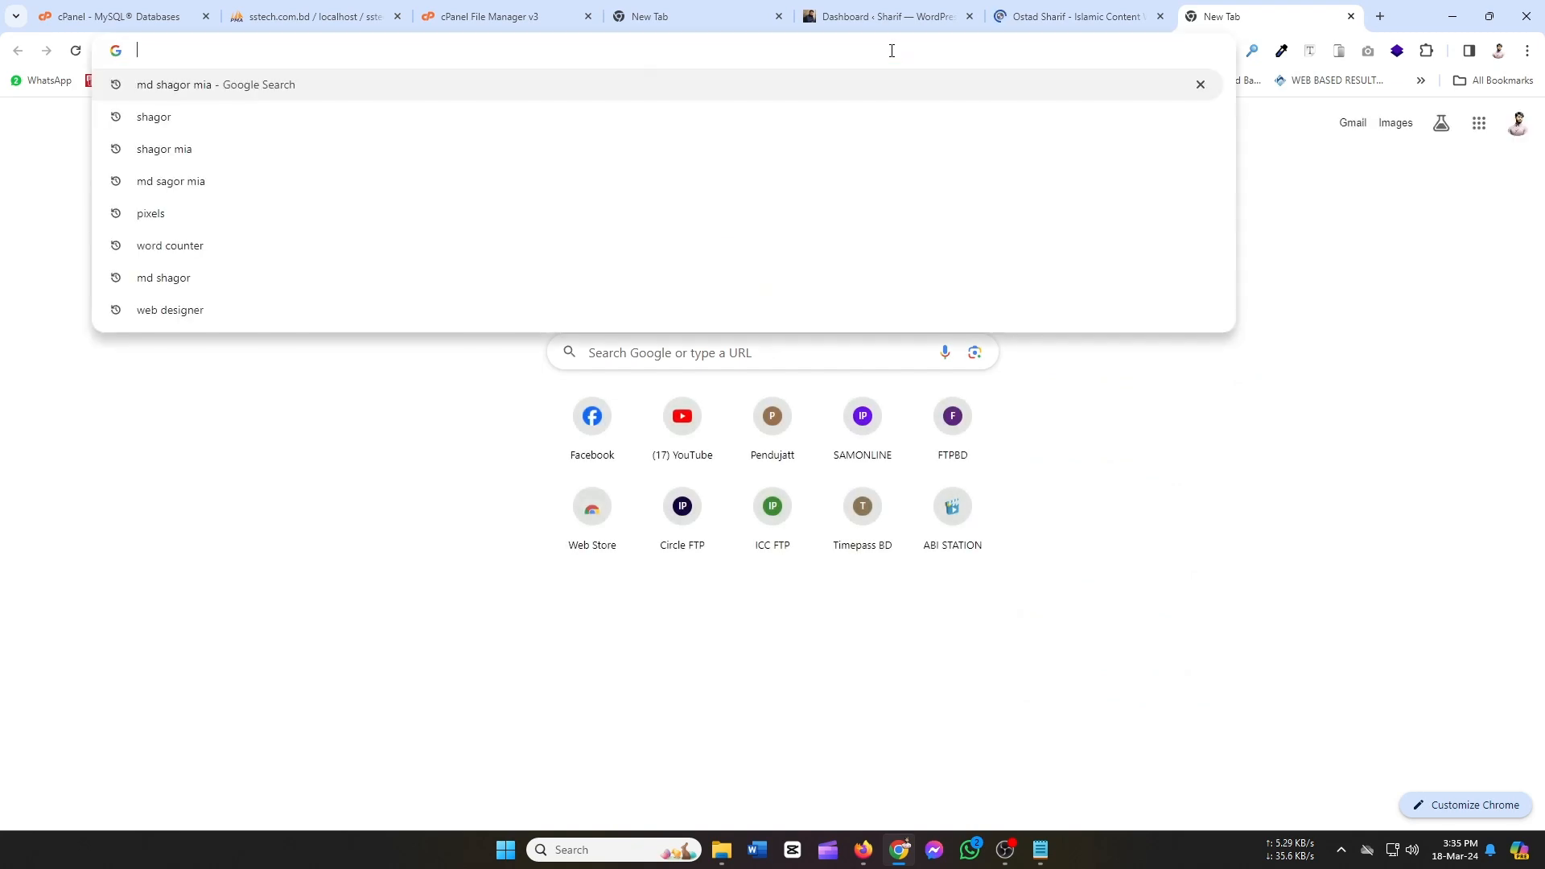
pyautogui.write('ostadsharif.com/')
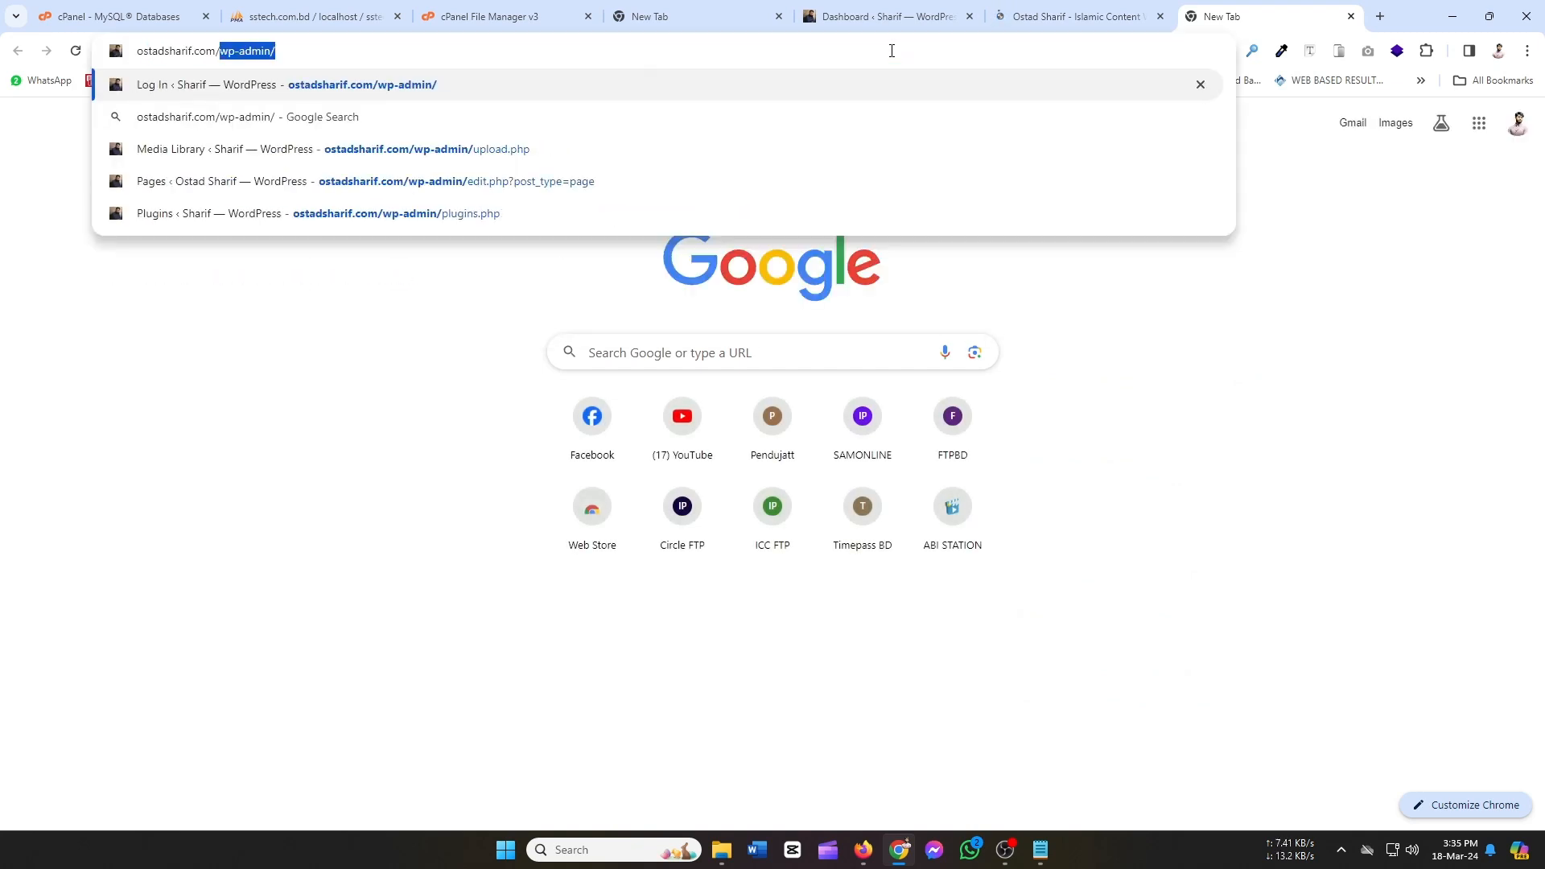
pyautogui.press('Delete')
pyautogui.press('Return')
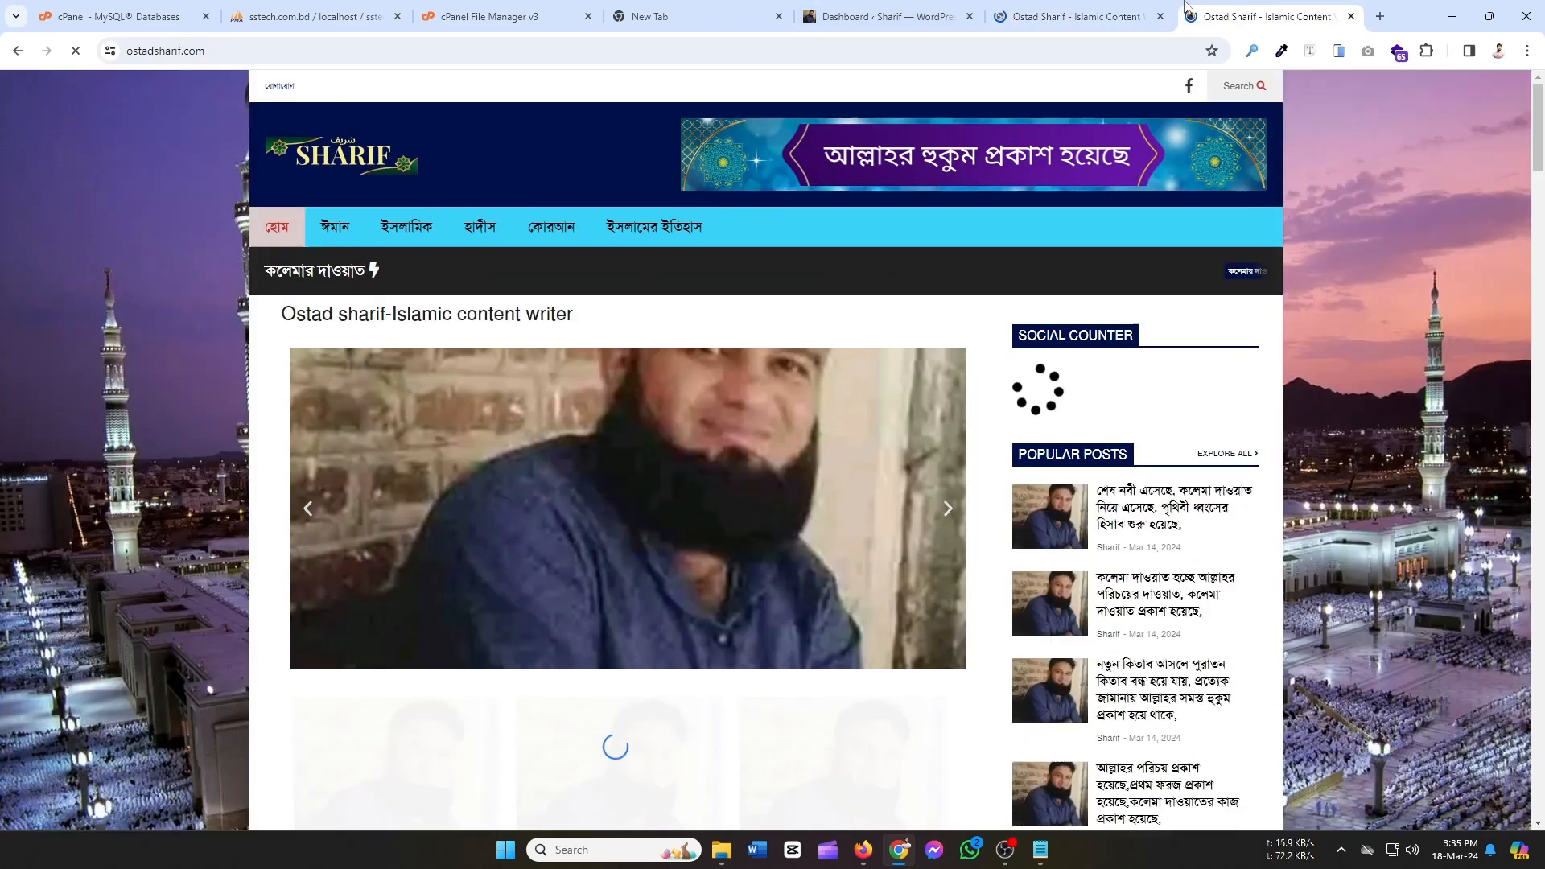
pyautogui.click(1127, 10)
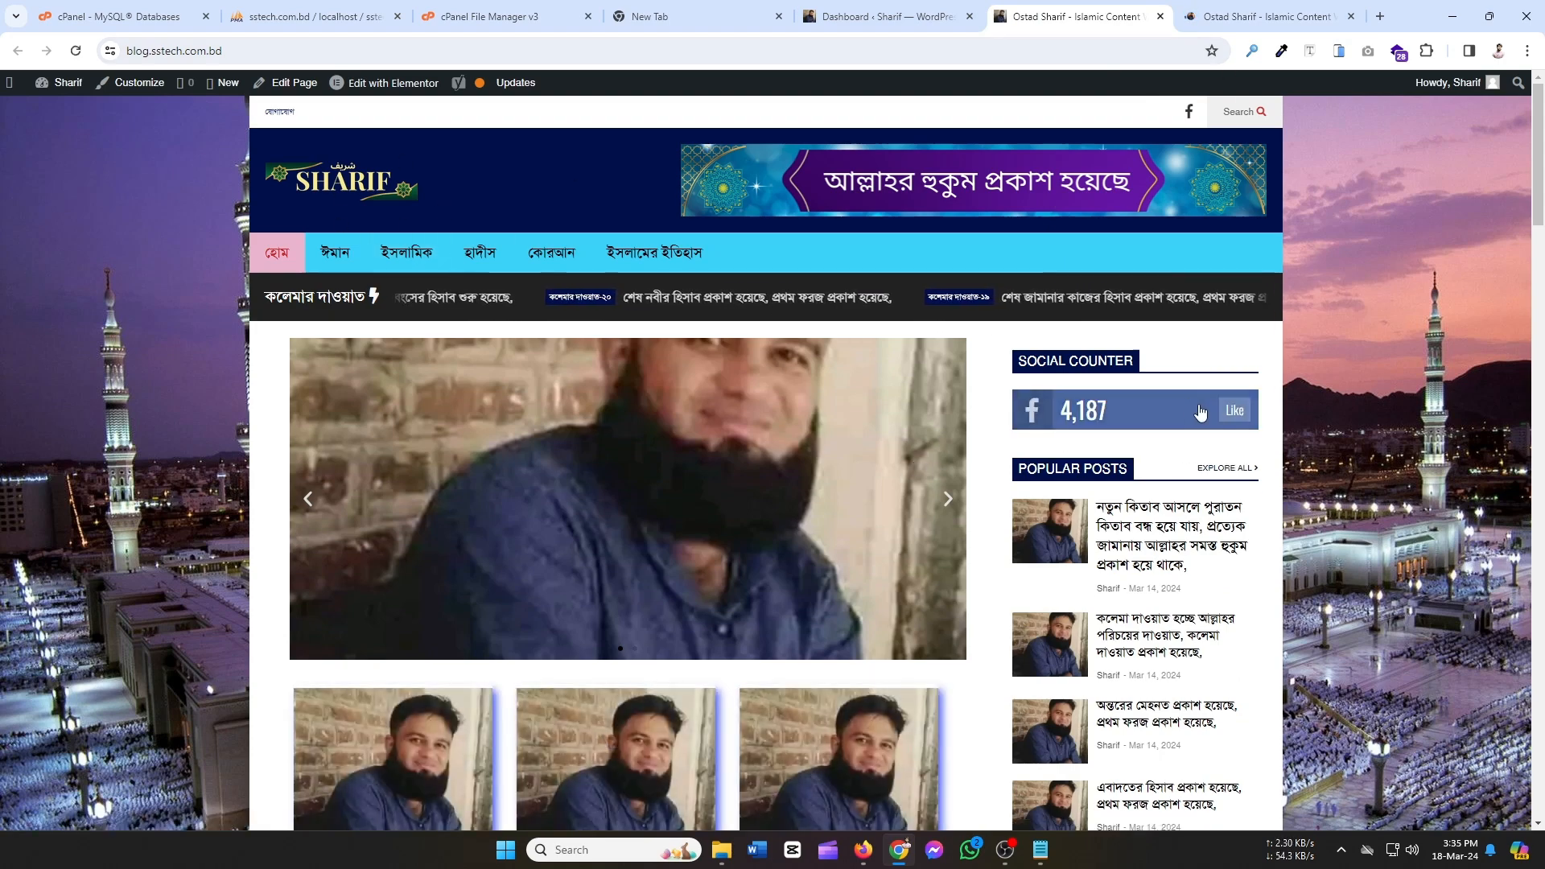
pyautogui.scroll(-5, 1045, 593)
pyautogui.scroll(5, 1045, 593)
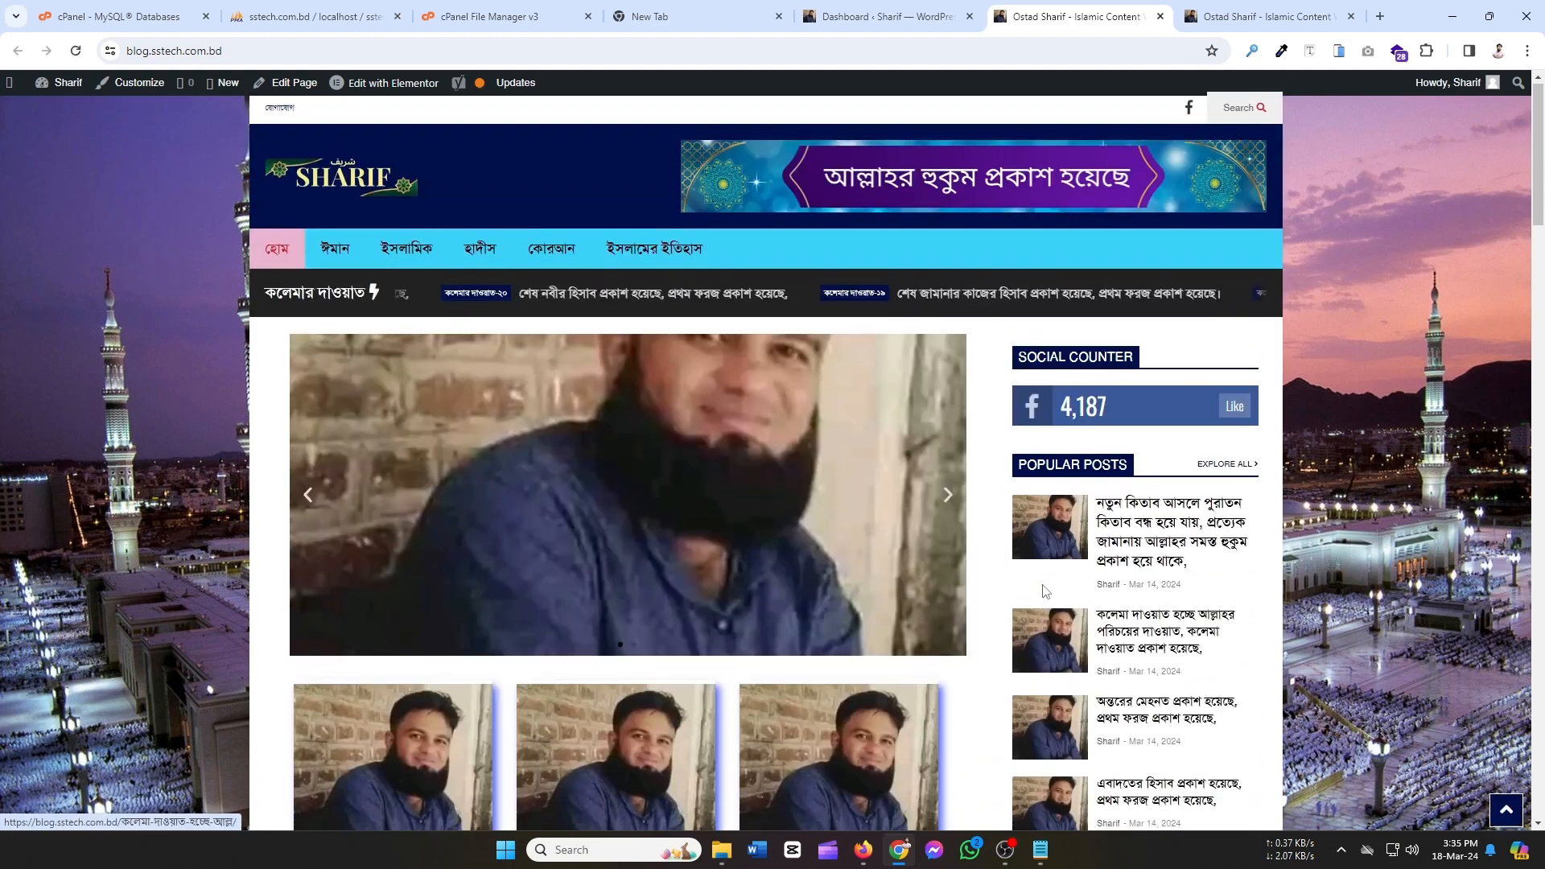